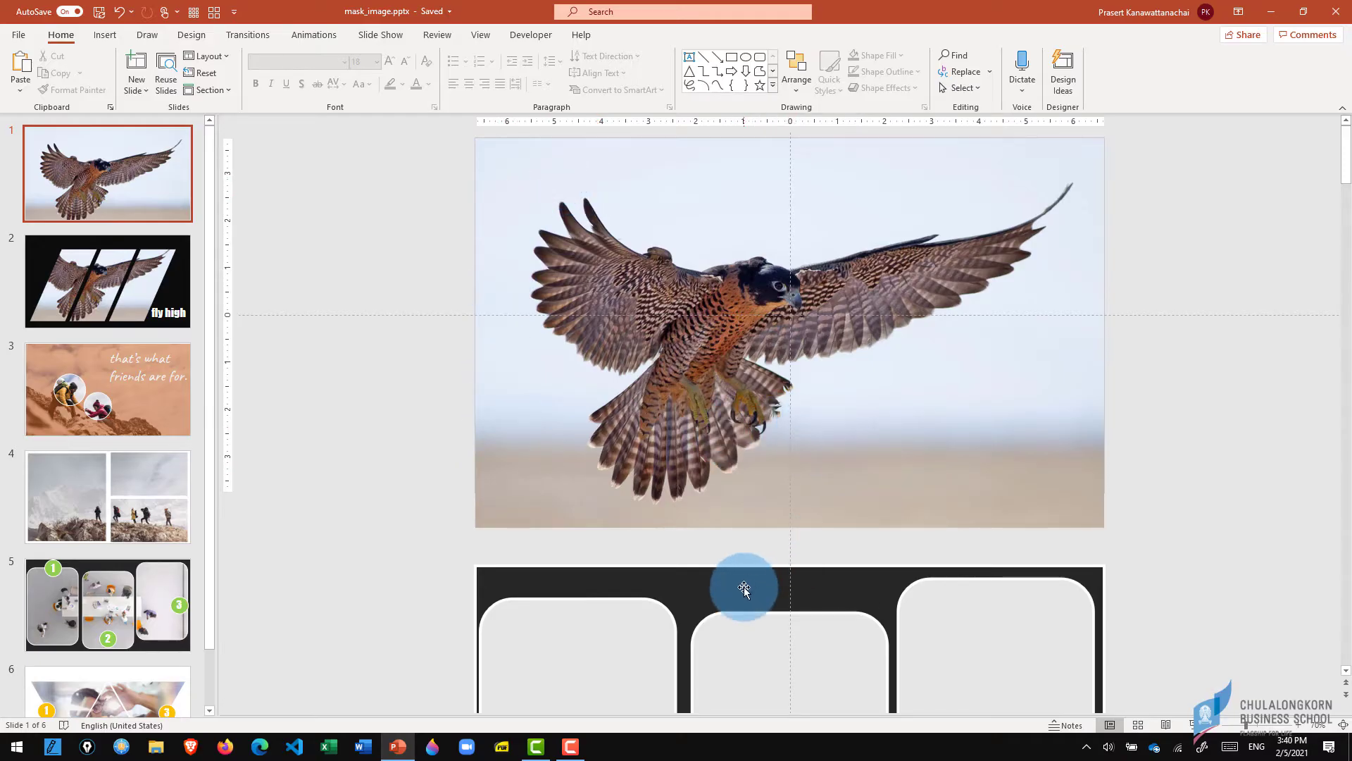
- Drag the dark three-panel frame over the falcon photo, then review slides 2–6 and scroll back up
mouse_move(744, 586)
mouse_down()
mouse_move(871, 278)
mouse_move(745, 155)
mouse_up()
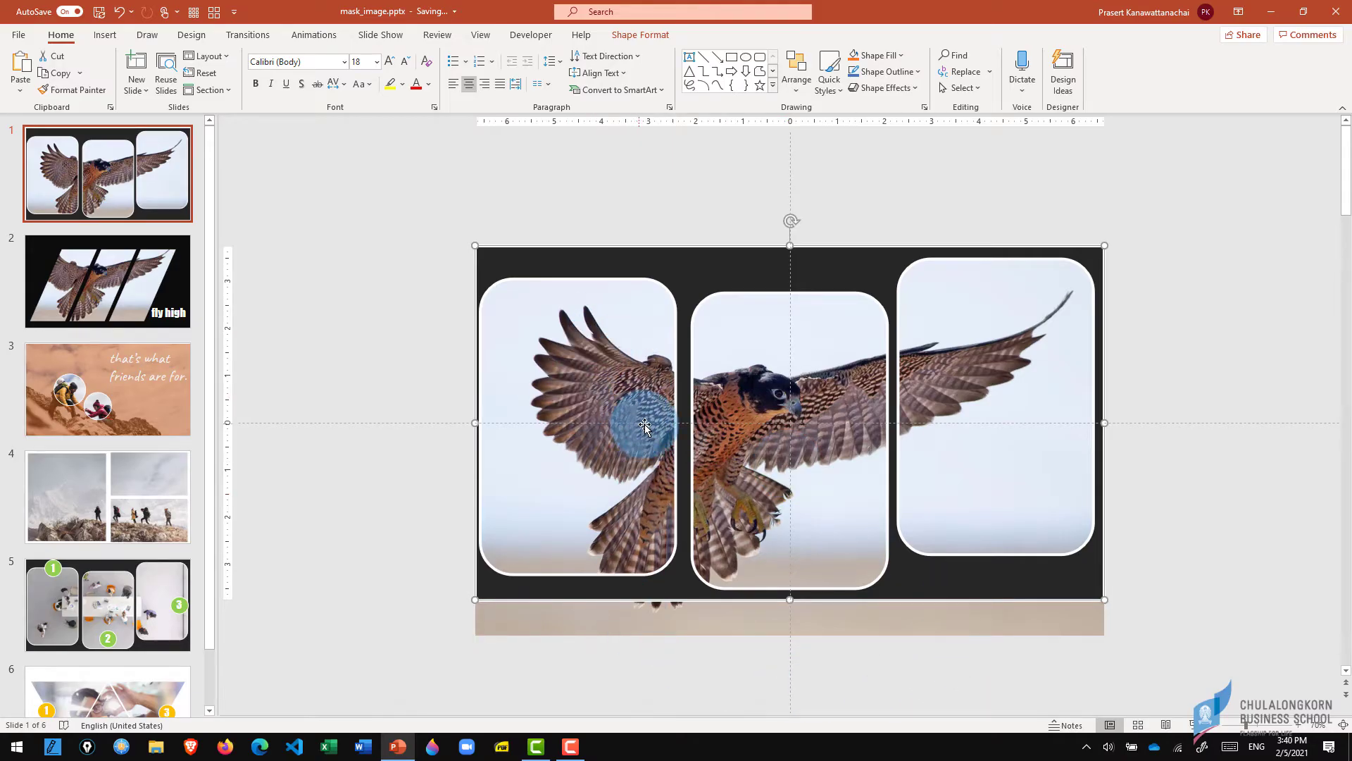
click(166, 289)
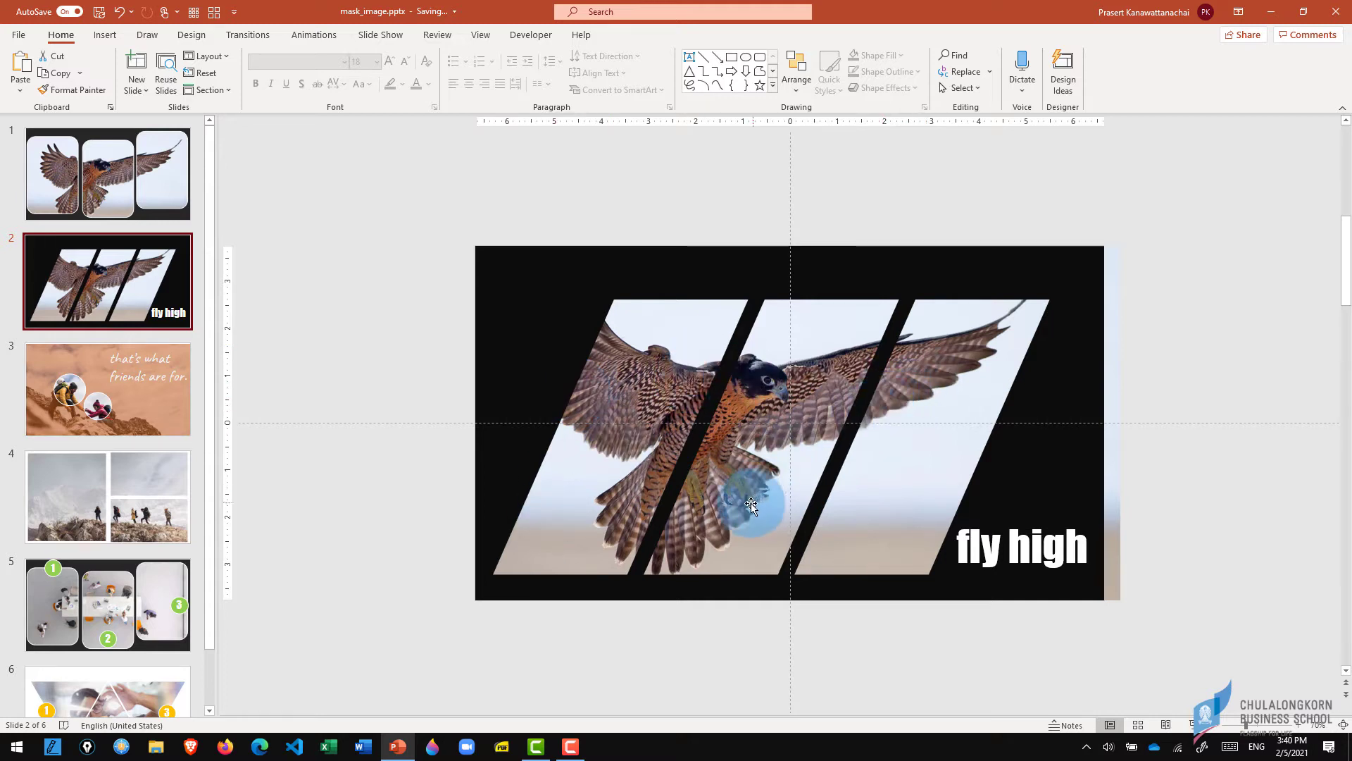
click(168, 421)
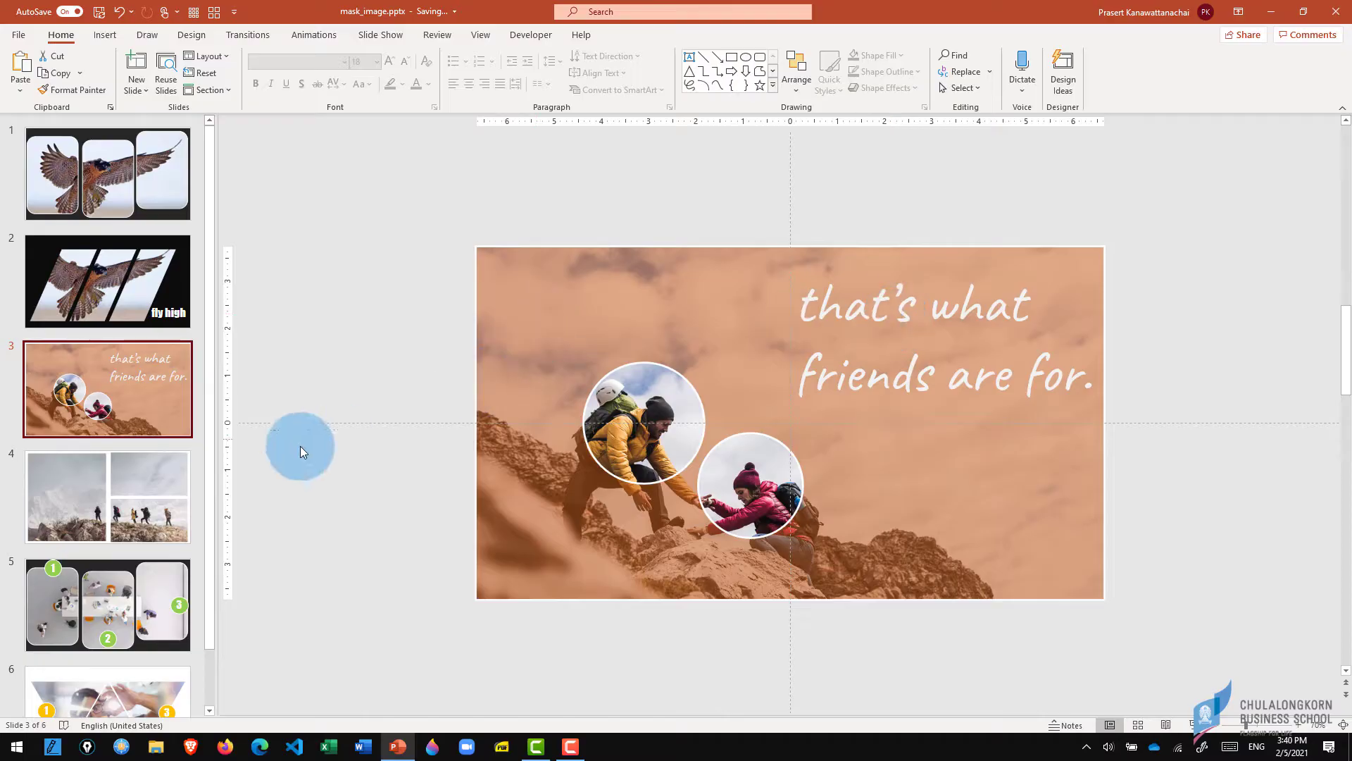
click(142, 492)
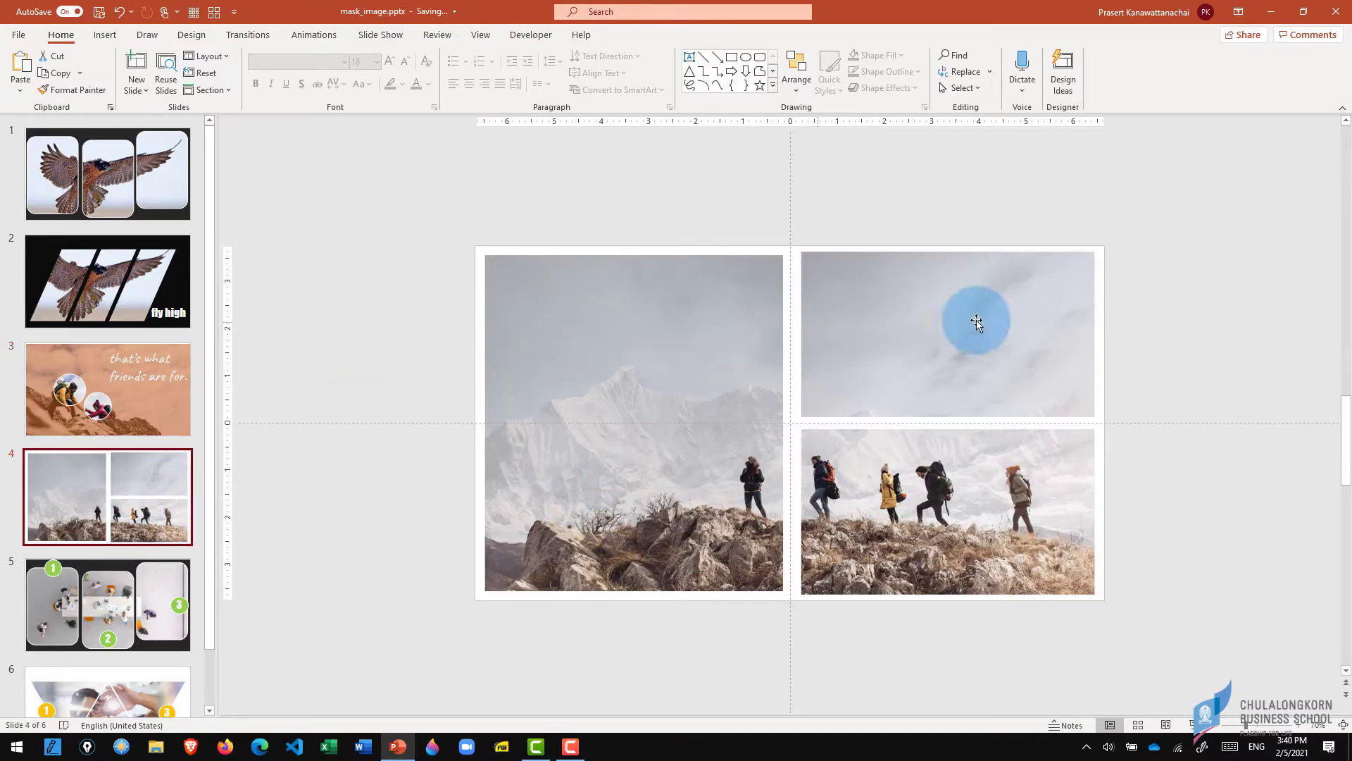
click(133, 595)
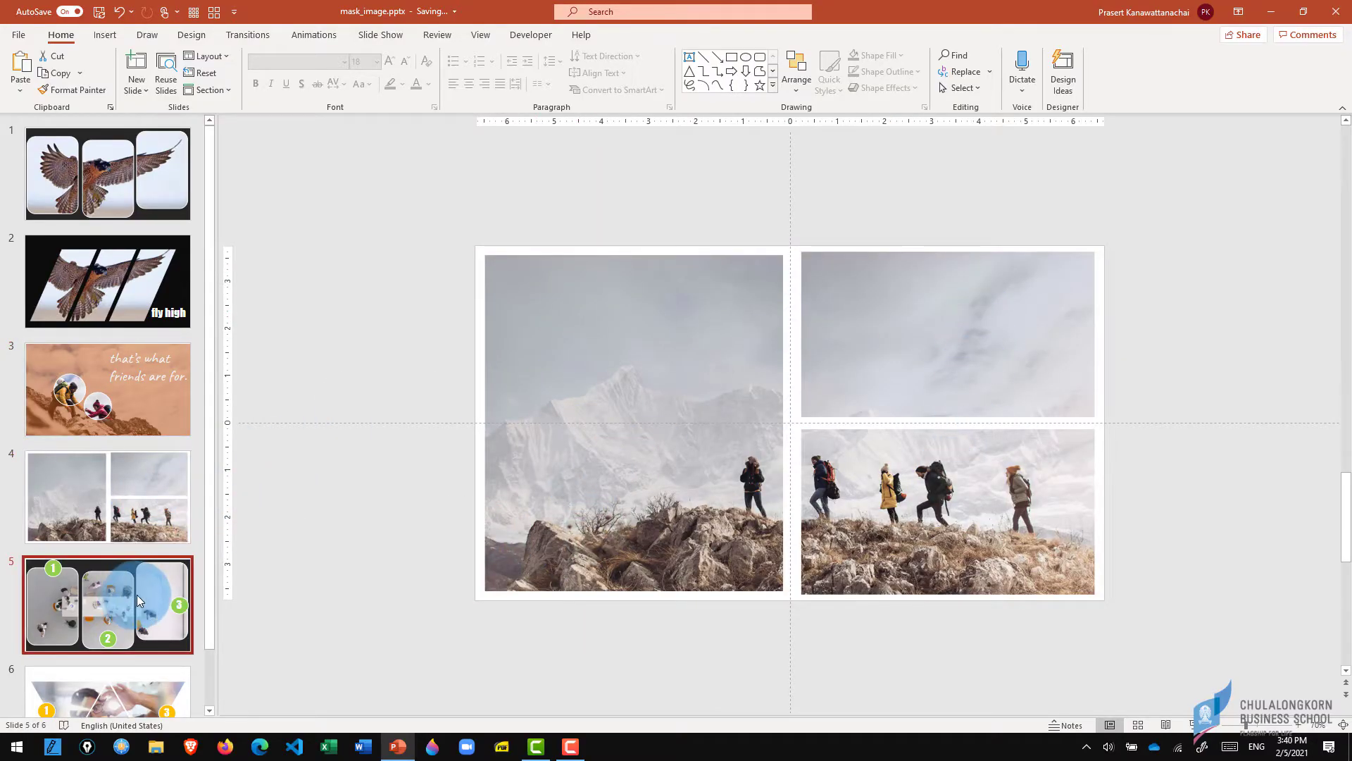
click(122, 699)
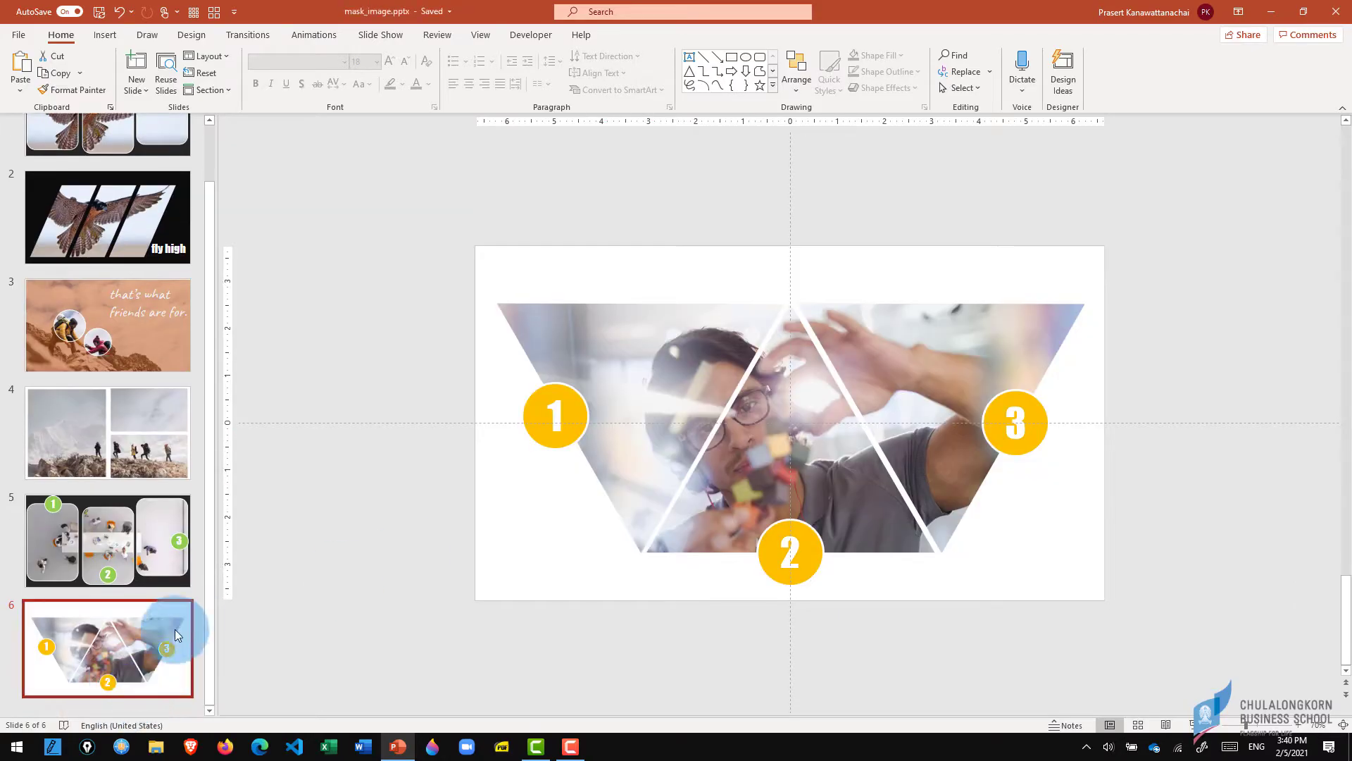
scroll(187, 616, up, 2)
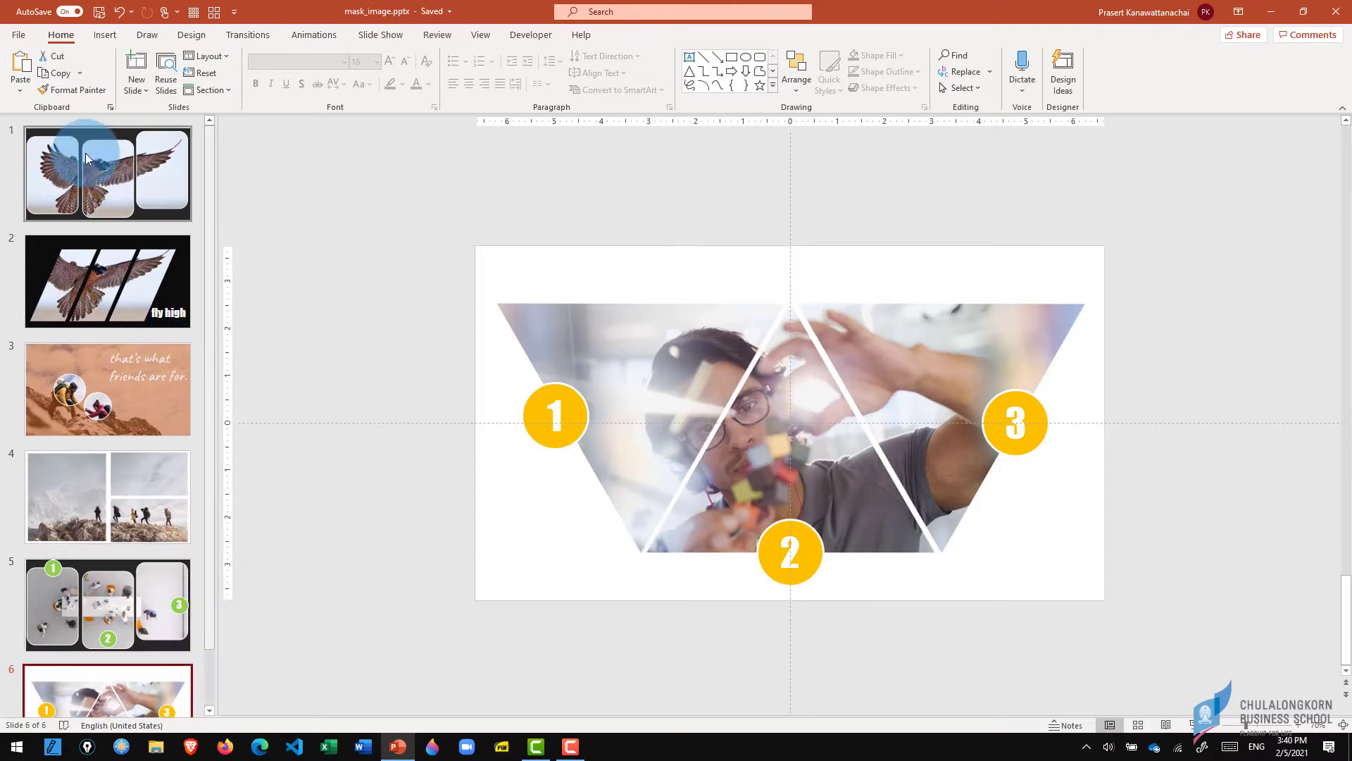
- Add a Blank slide at the very start of the deck
click(80, 125)
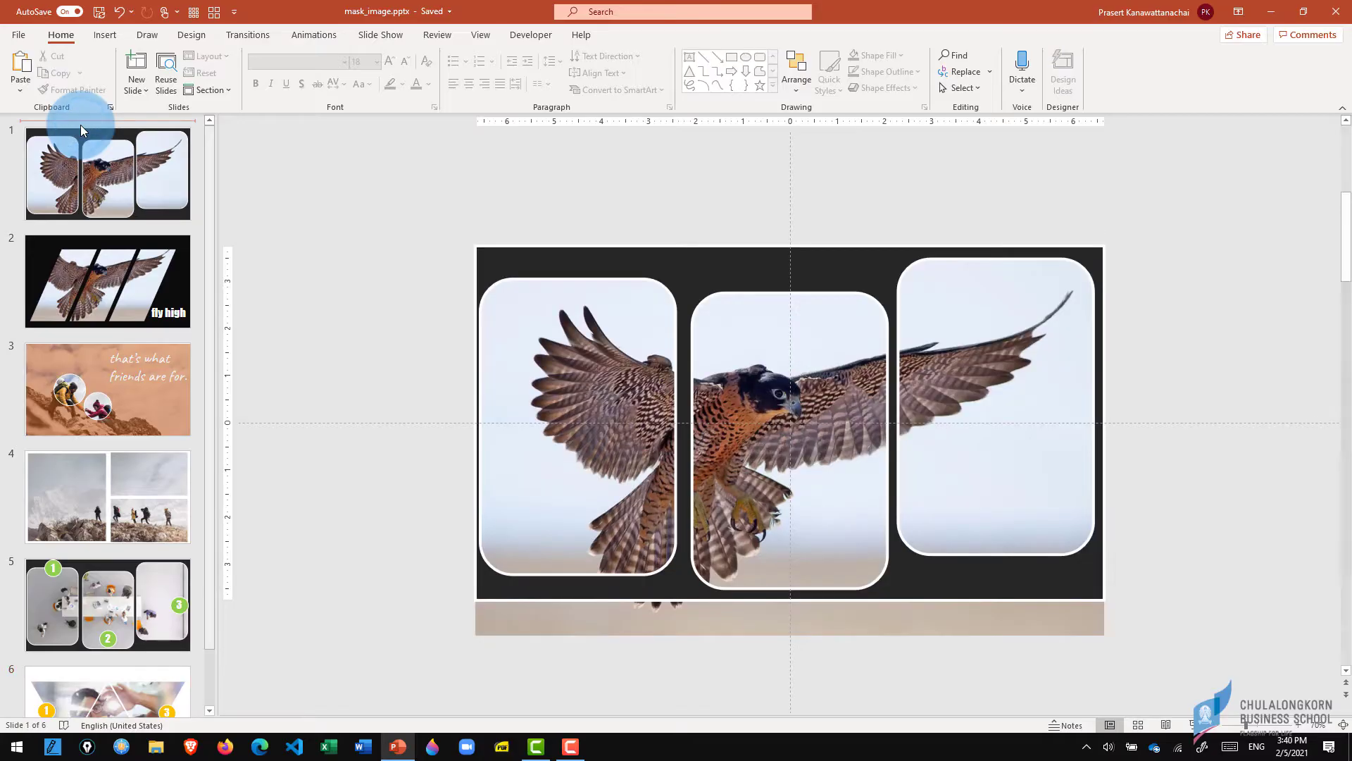
click(133, 90)
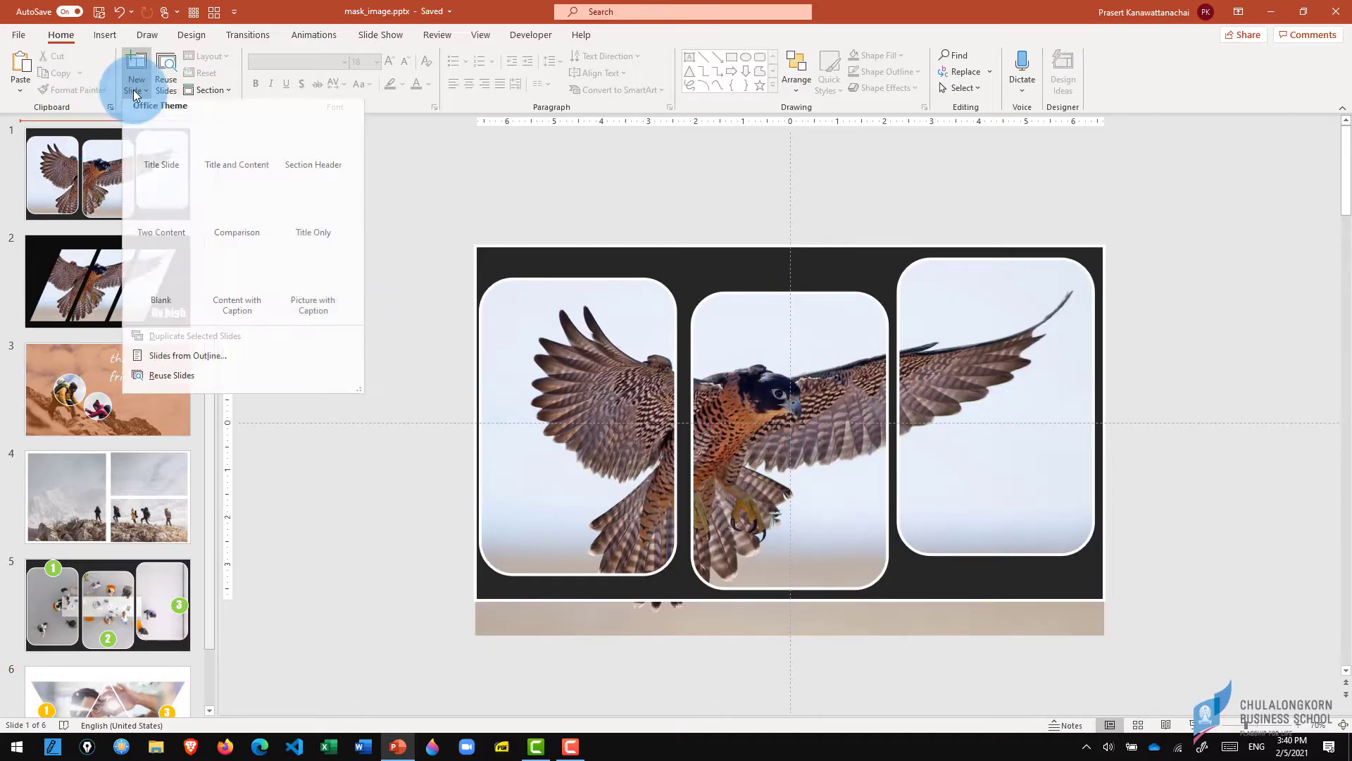
click(170, 303)
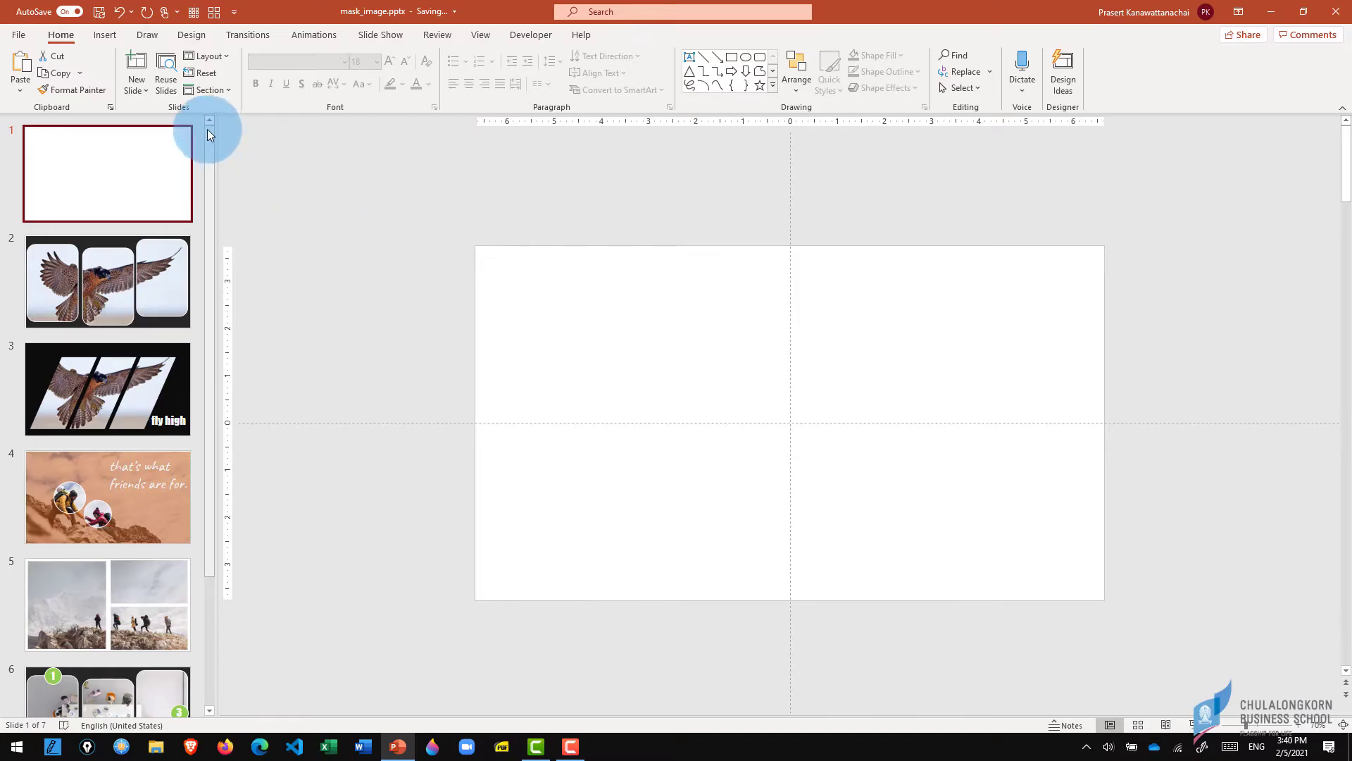
- Insert the colourful smoke stock image onto the new blank slide
click(112, 36)
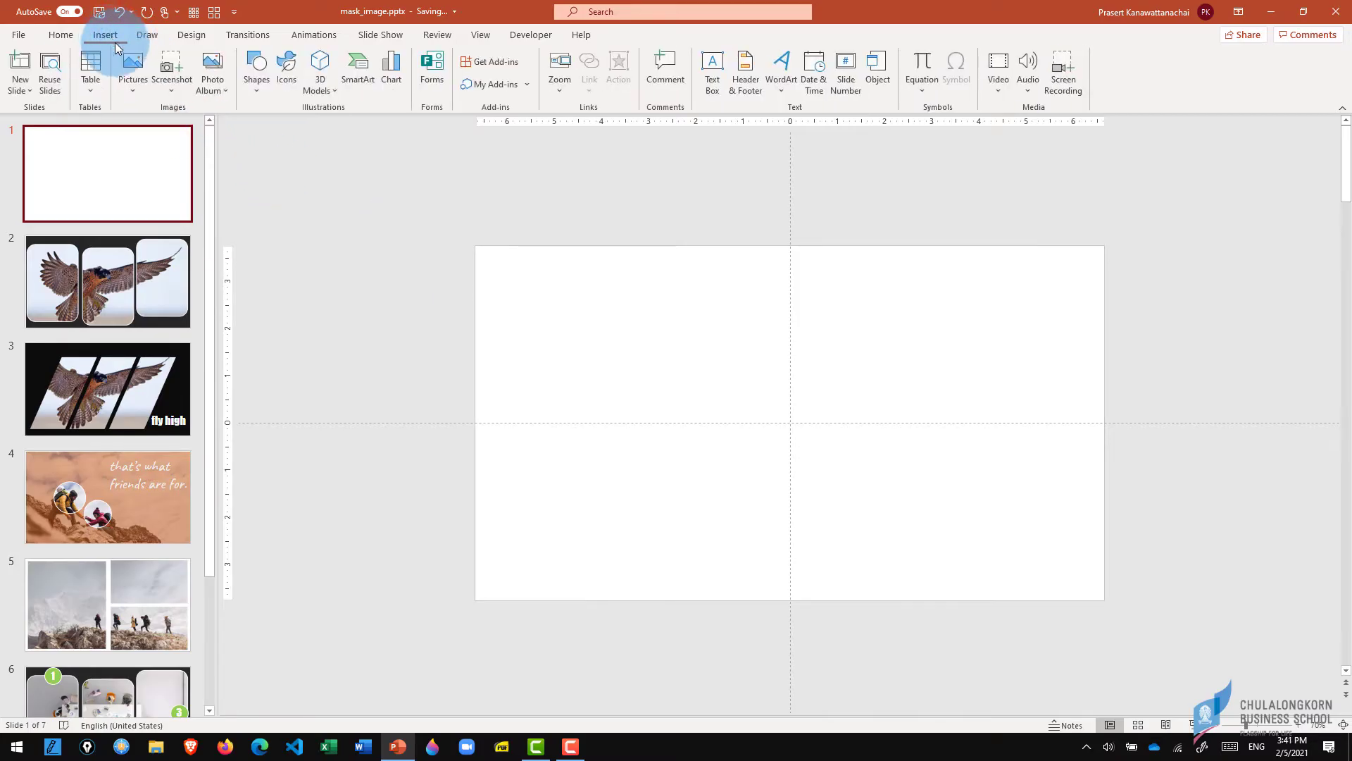
click(137, 87)
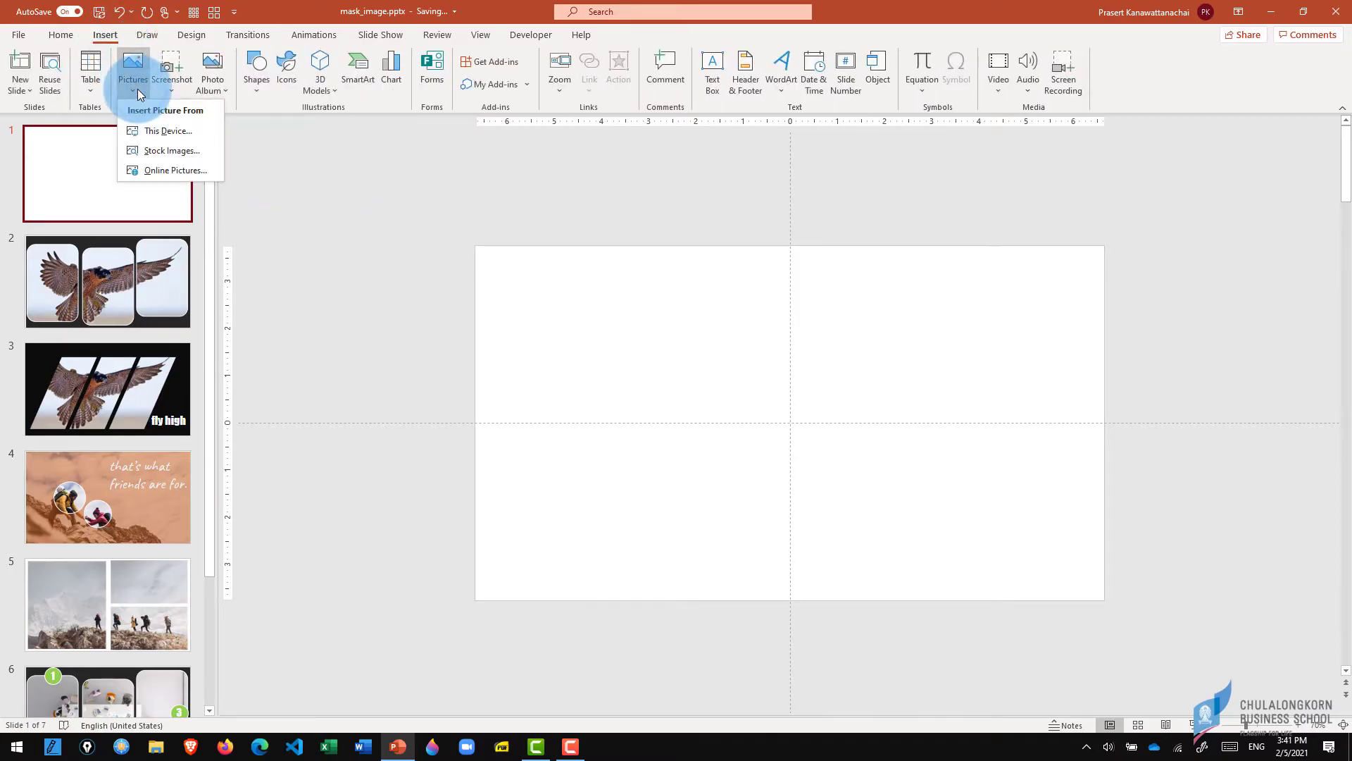
click(202, 151)
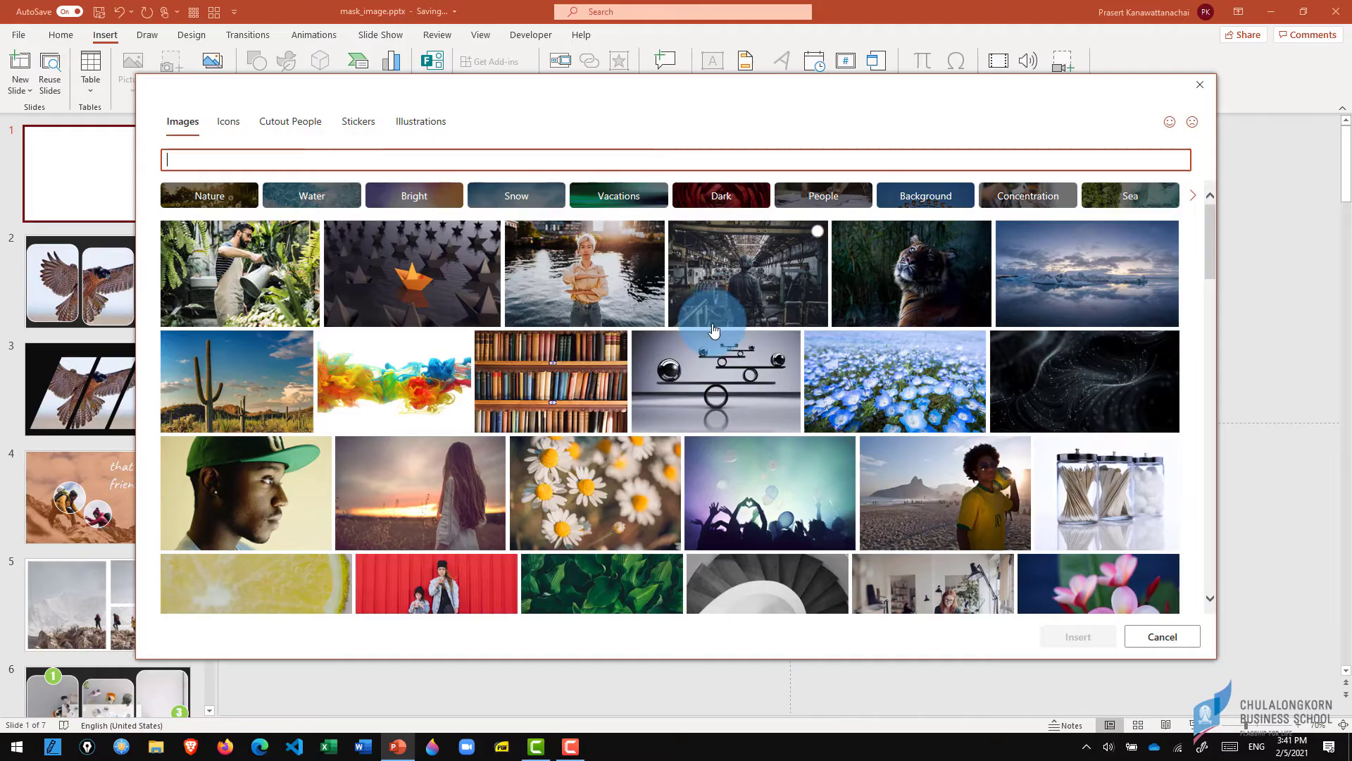
click(427, 378)
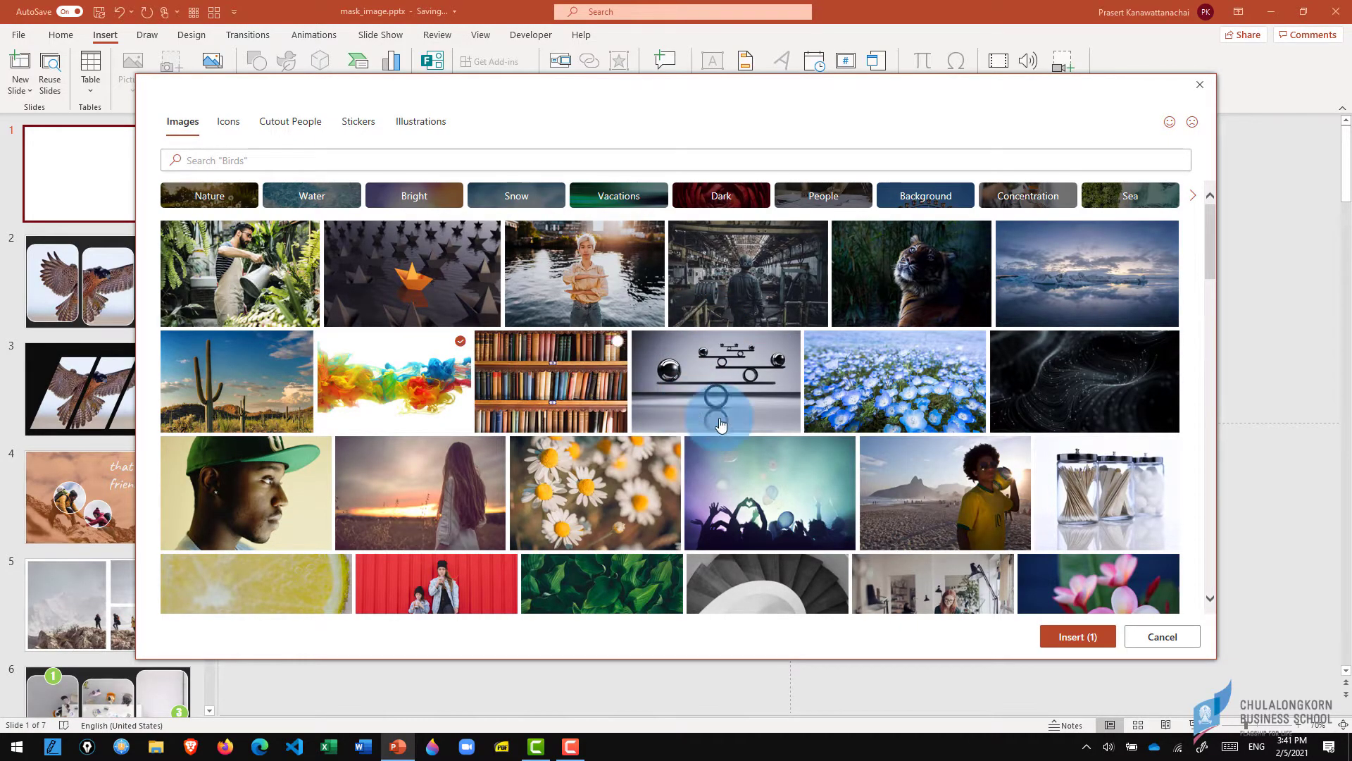
click(1084, 643)
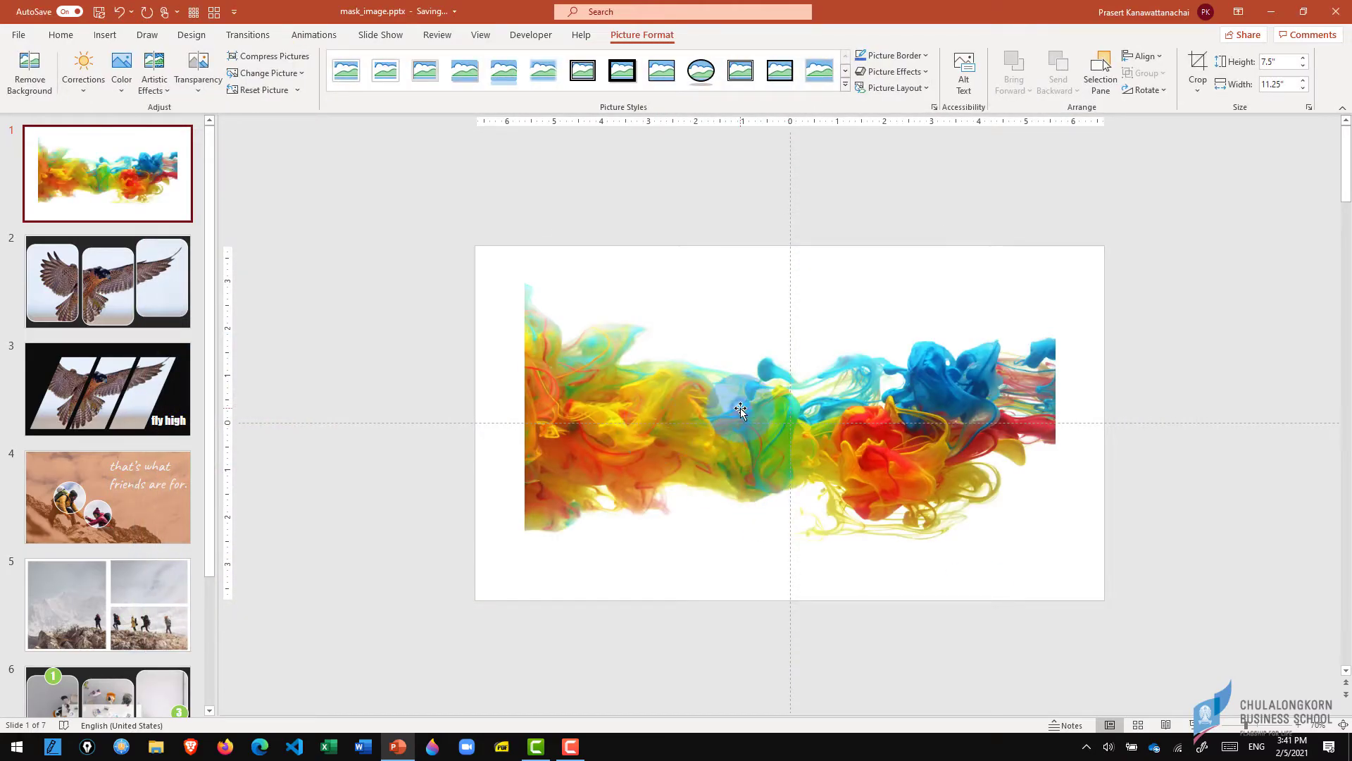
- Enlarge the smoke picture to 13.33" wide and align it with the slide's top-left
mouse_move(736, 408)
mouse_down()
mouse_move(694, 386)
mouse_move(689, 405)
mouse_up()
drag(1006, 597, 1087, 644)
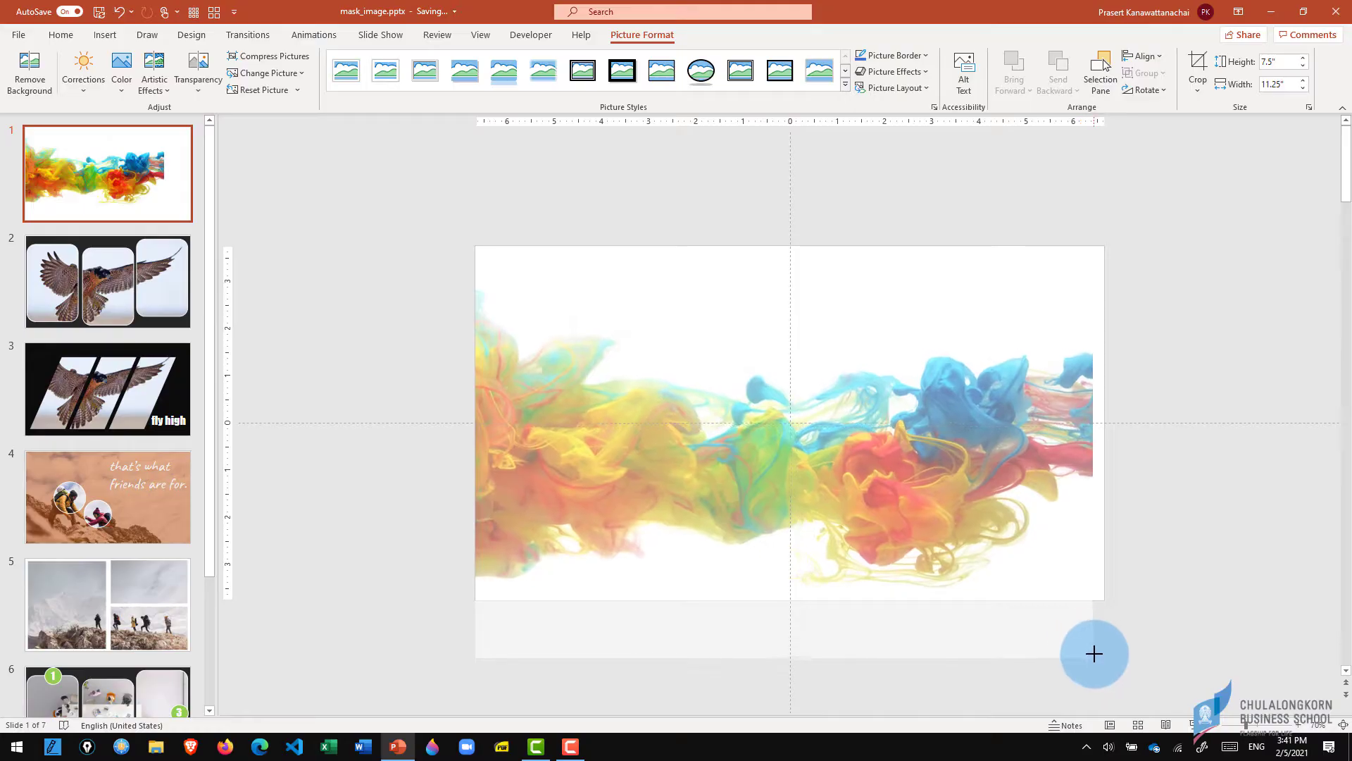
drag(1086, 644, 1103, 662)
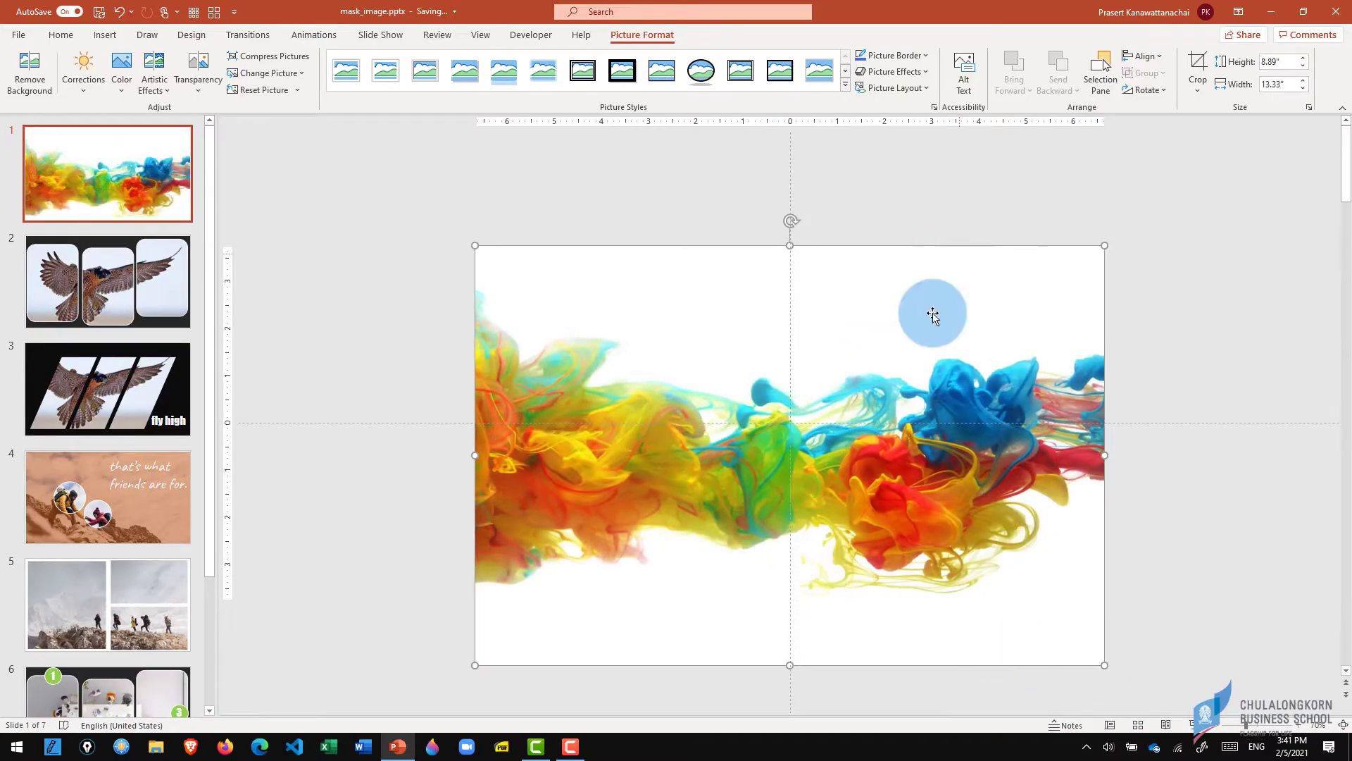
drag(847, 389, 847, 366)
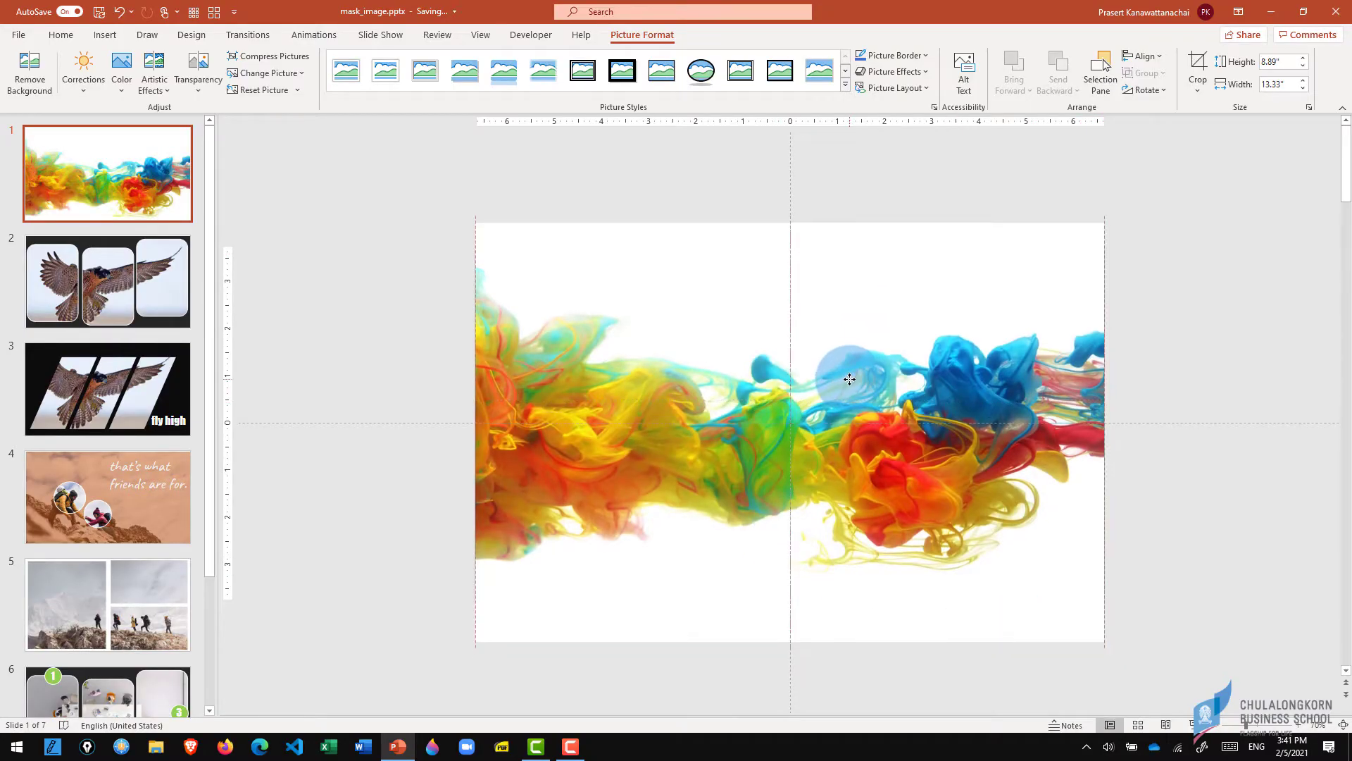
- Crop the smoke picture's top and bottom so it fits the slide exactly
click(1197, 67)
drag(787, 225, 784, 245)
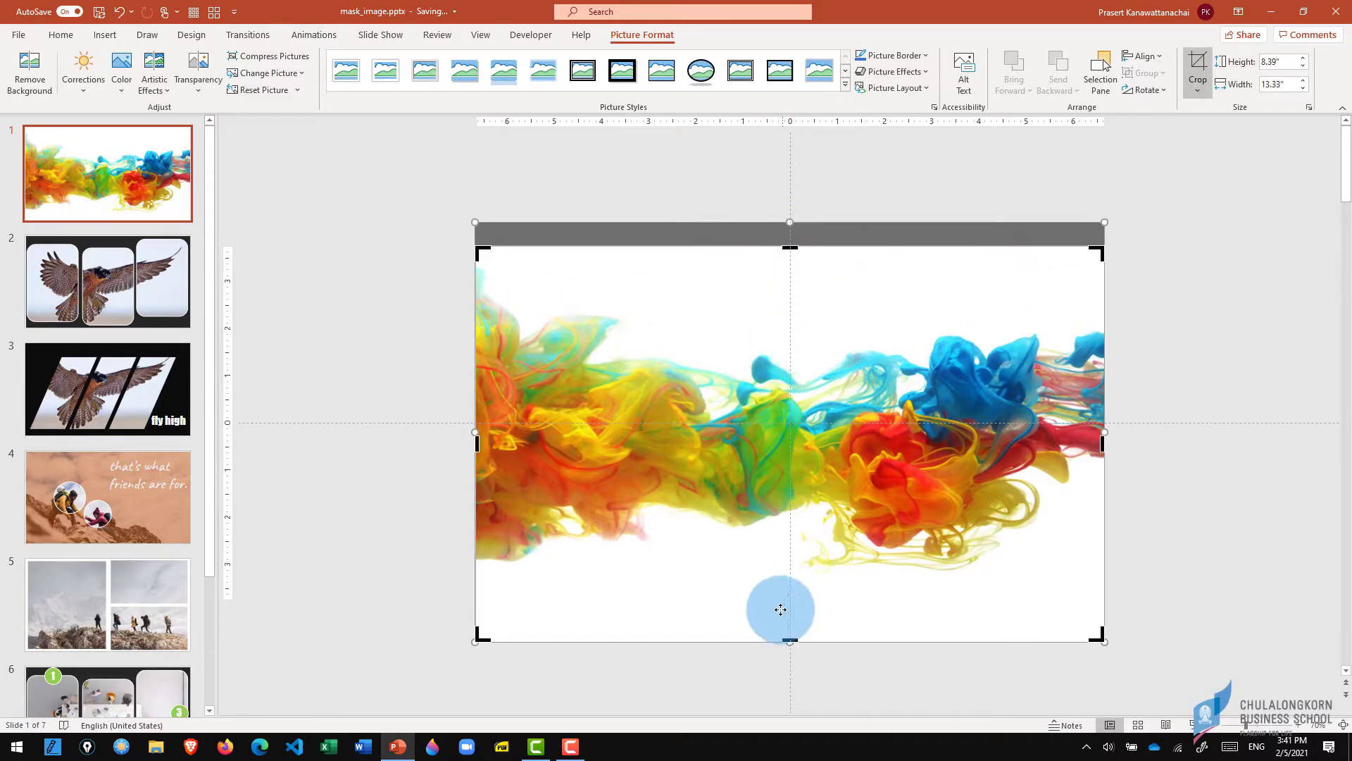
drag(790, 641, 790, 561)
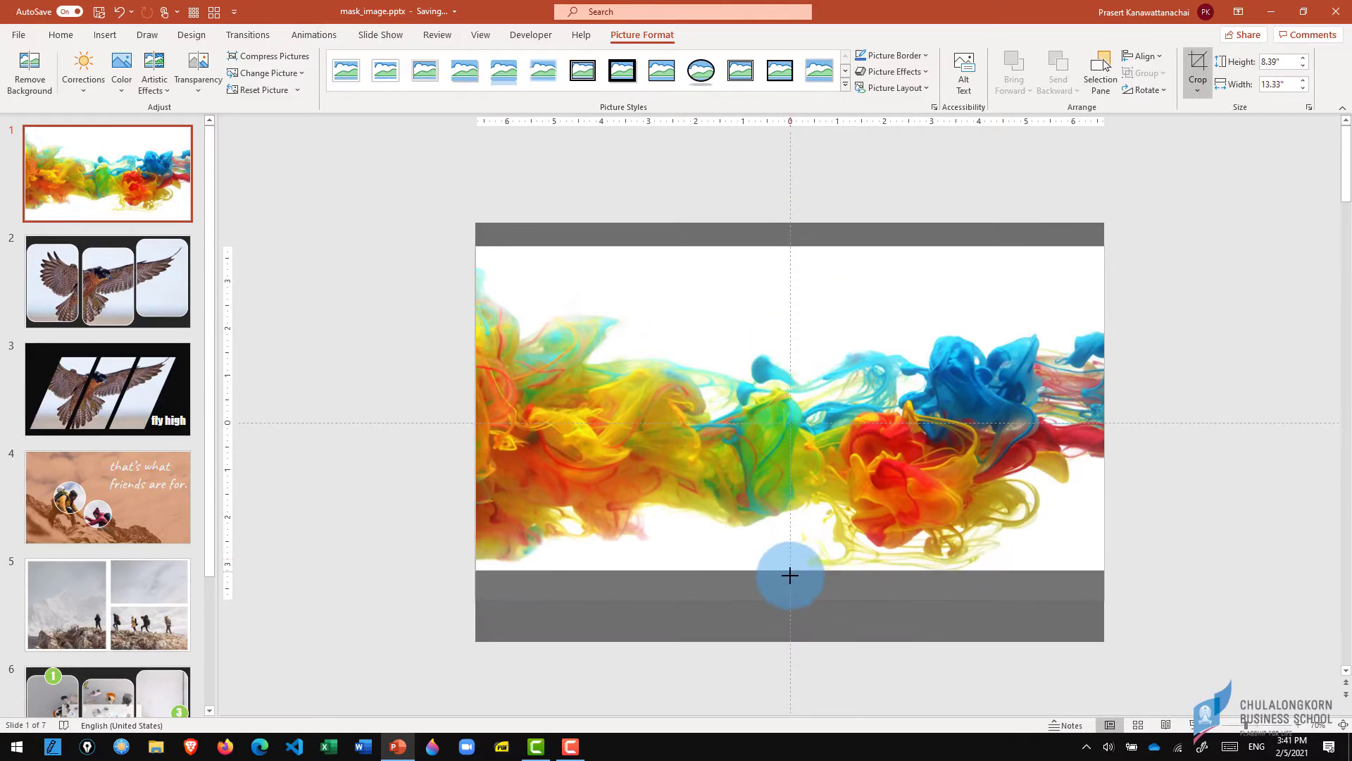
click(1160, 475)
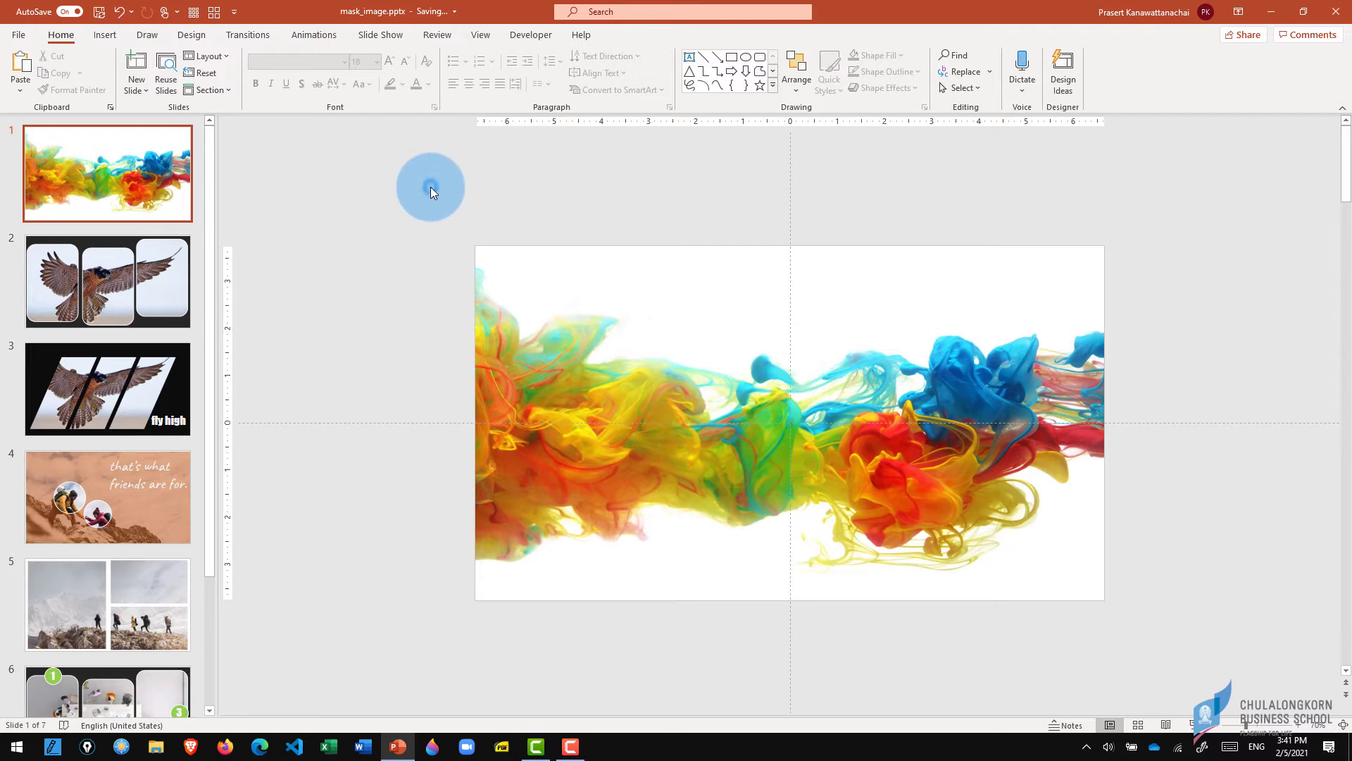
- Draw a blue rectangle covering the entire slide
click(732, 63)
mouse_move(476, 221)
mouse_down()
mouse_move(512, 264)
mouse_move(885, 453)
mouse_up()
mouse_move(730, 323)
mouse_down()
mouse_move(735, 350)
mouse_move(778, 374)
mouse_up()
mouse_move(884, 474)
mouse_down()
mouse_move(961, 533)
mouse_move(1104, 601)
mouse_up()
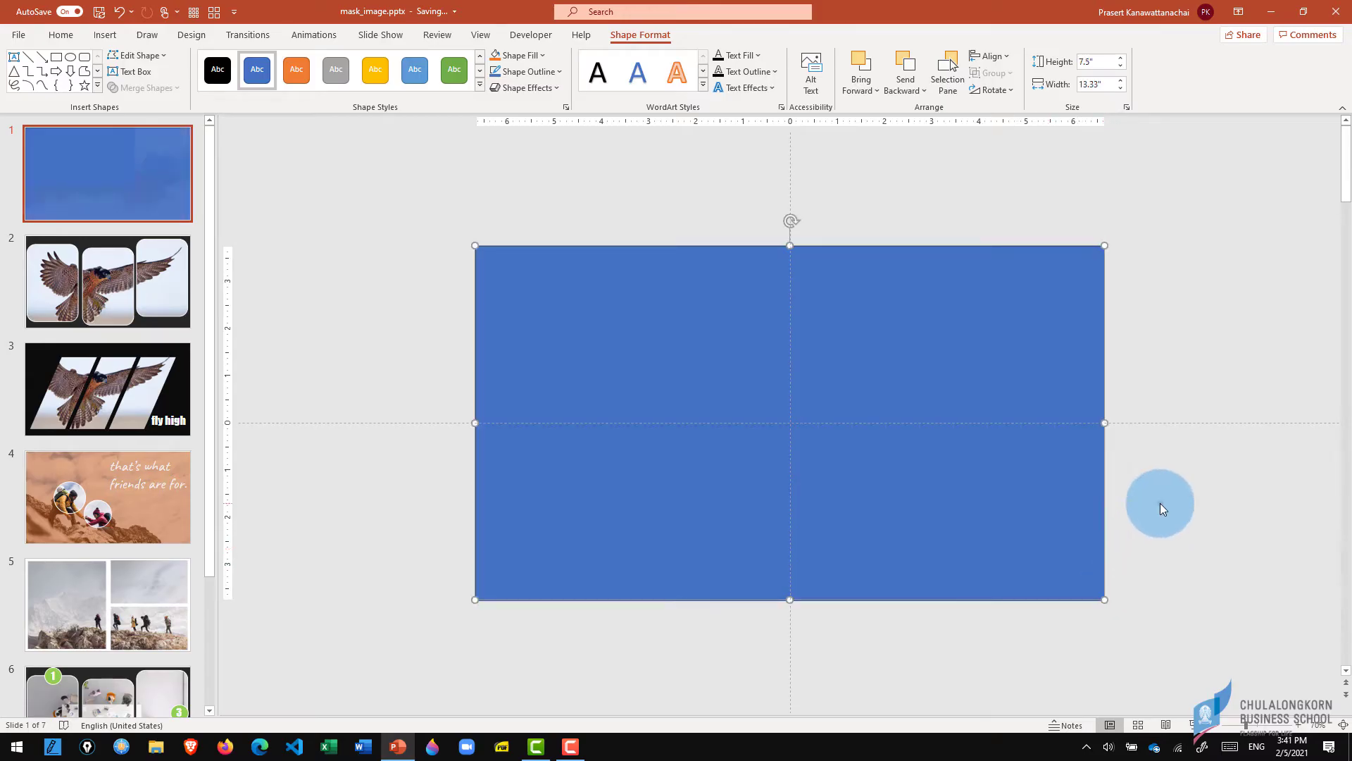
click(1160, 503)
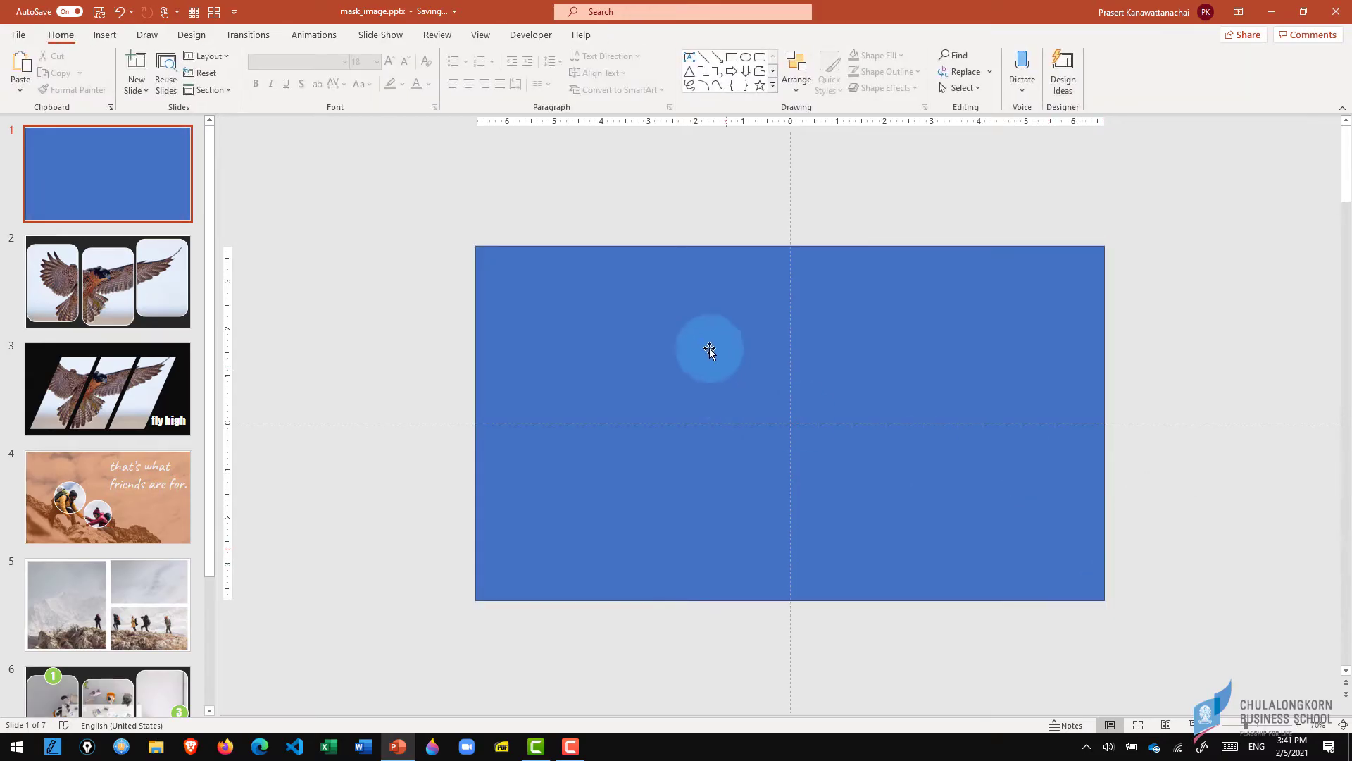
- Draw a small green-styled rectangle and resize it into a 7" tall column at the left edge
click(731, 57)
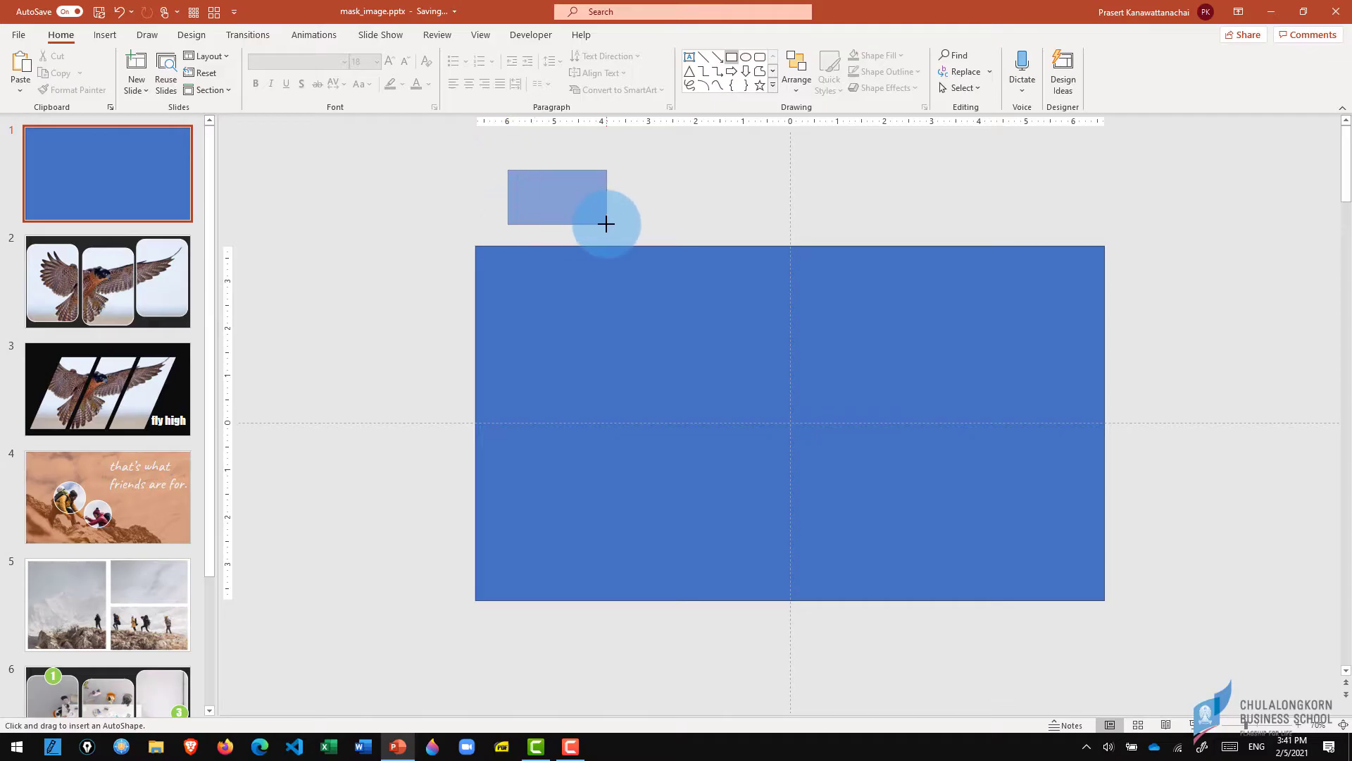
drag(511, 203, 606, 226)
click(457, 74)
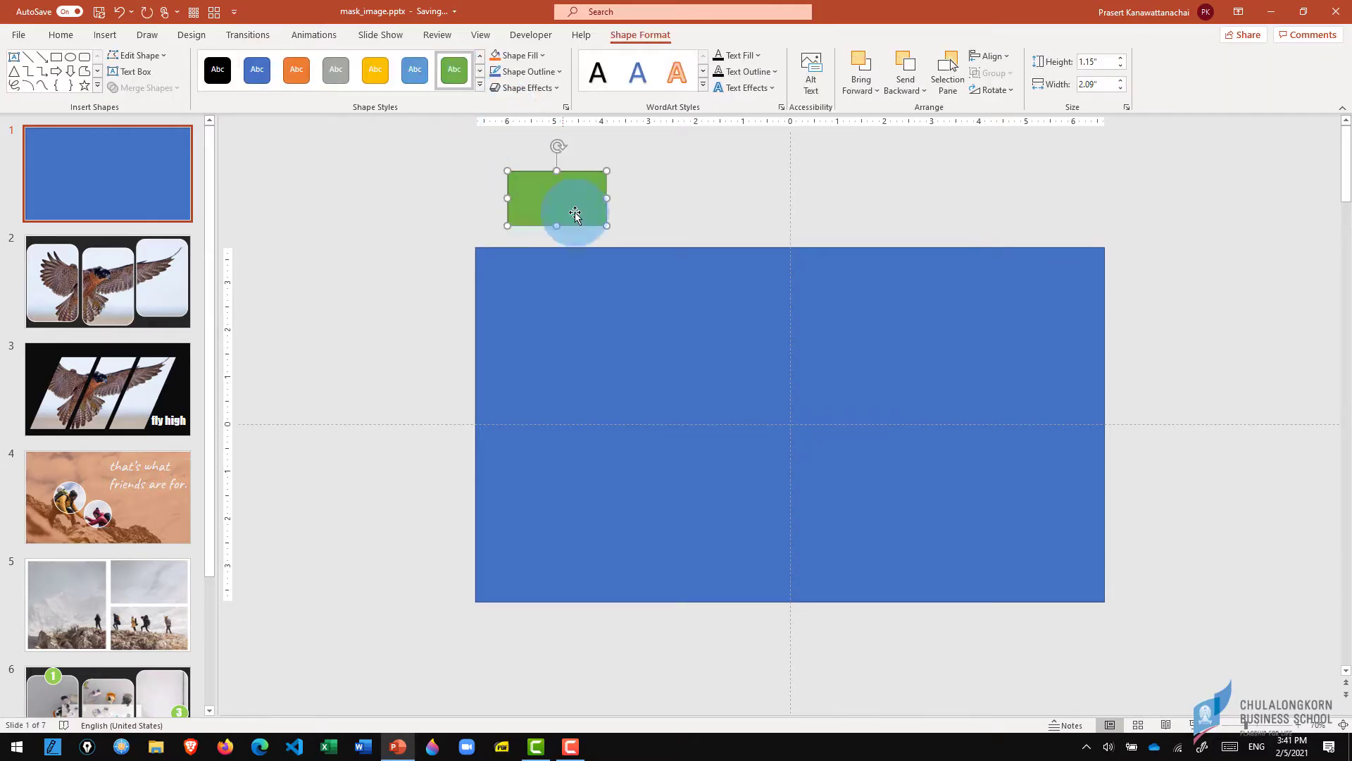
mouse_move(540, 190)
mouse_down()
mouse_move(520, 280)
mouse_move(539, 276)
mouse_move(554, 572)
mouse_up()
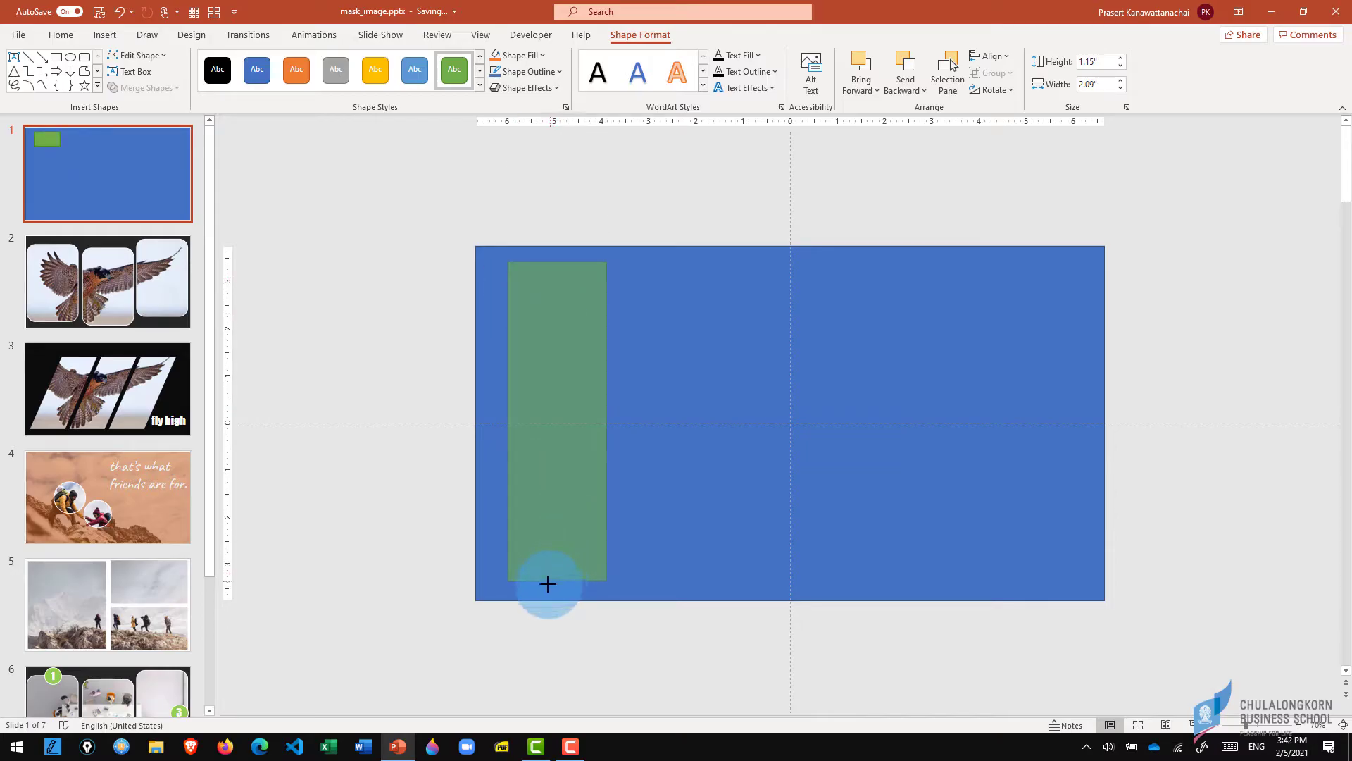
drag(544, 593, 544, 588)
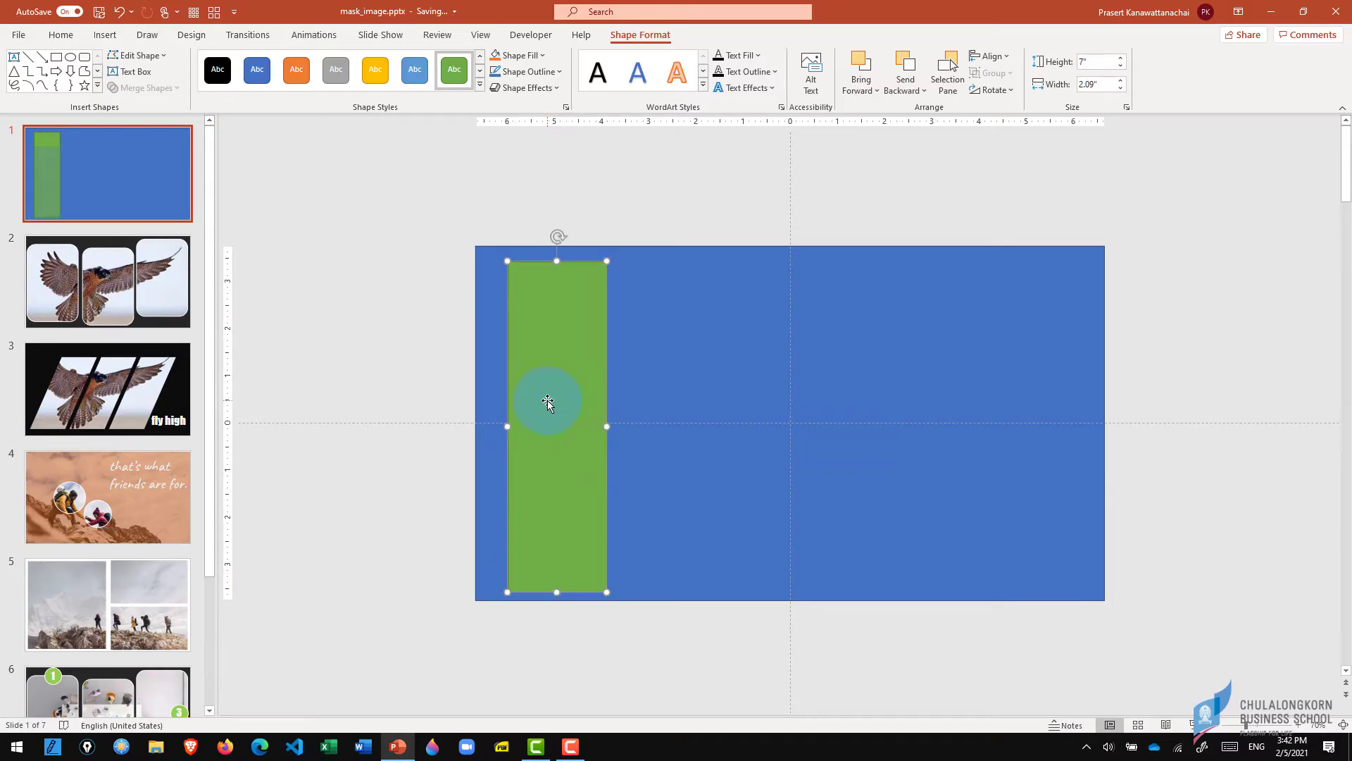
mouse_move(543, 399)
mouse_down()
mouse_move(529, 396)
mouse_move(655, 362)
mouse_up()
- Duplicate the green column repeatedly until six evenly spaced columns span the slide
key(ctrl+d)
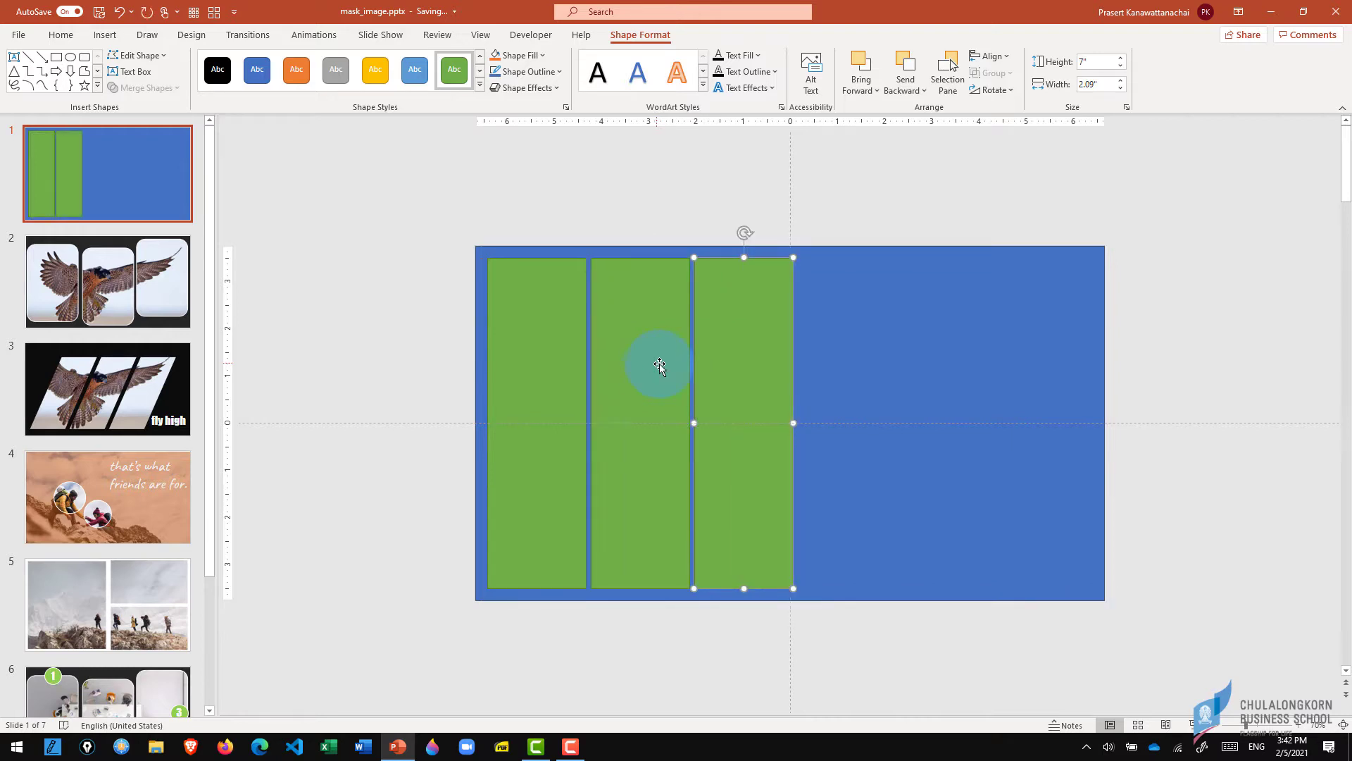
key(ctrl+d)
key(ctrl+d)
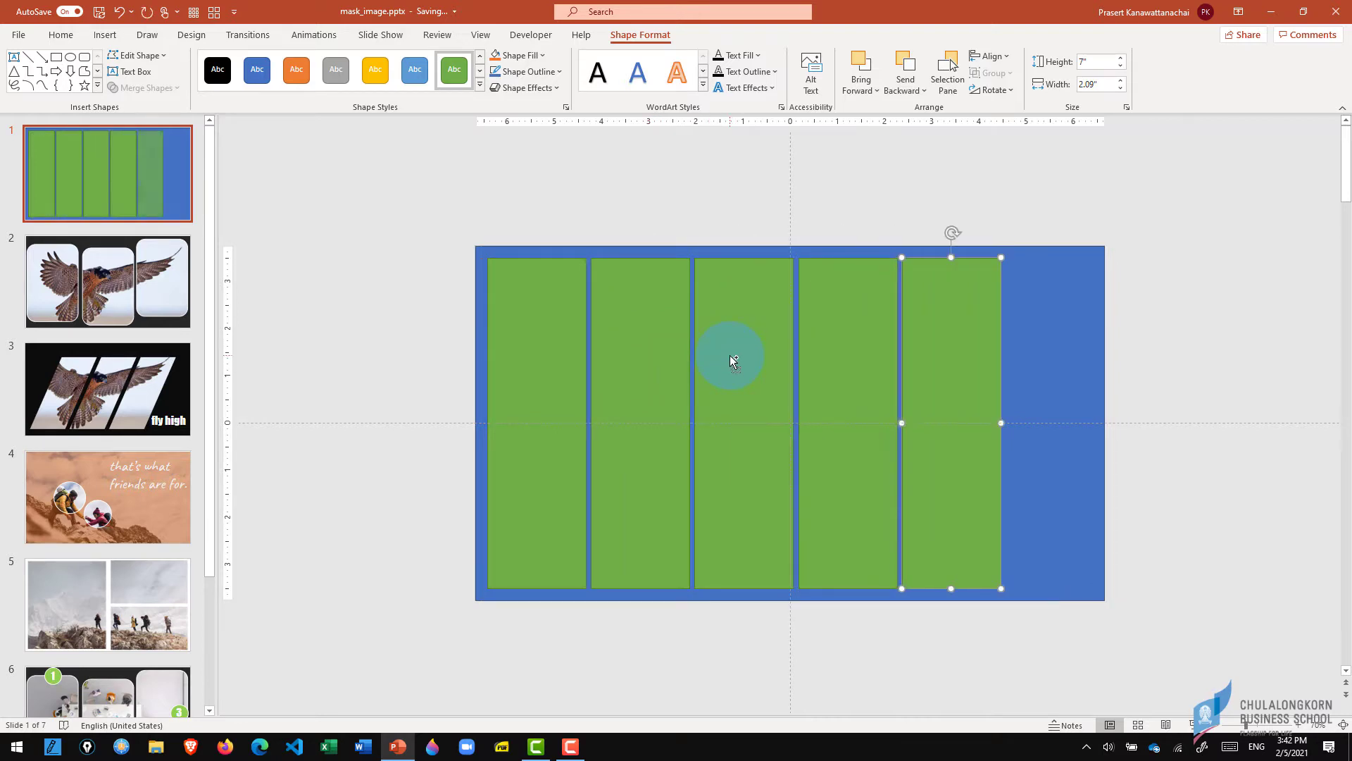
key(ctrl+d)
click(1155, 360)
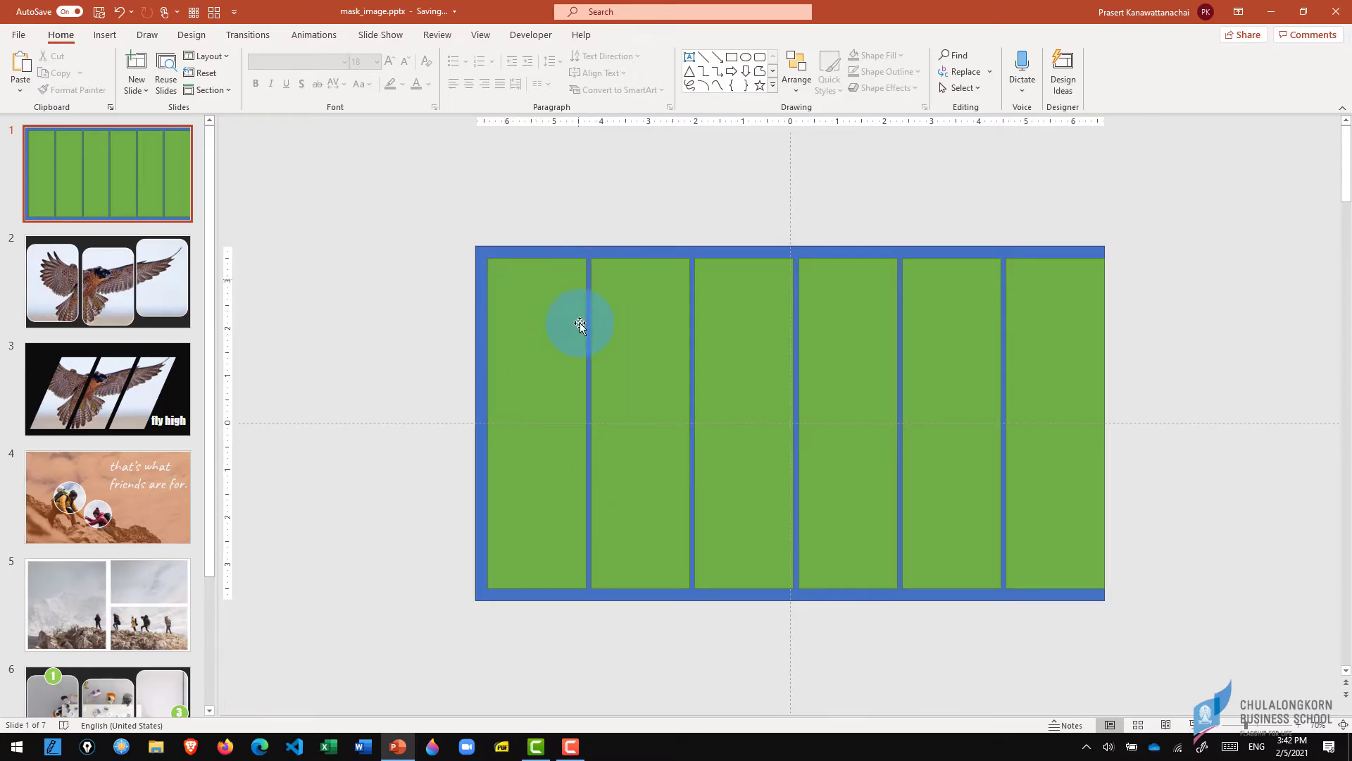
- Select the blue rectangle plus the green columns and apply Merge Shapes > Combine
click(796, 375)
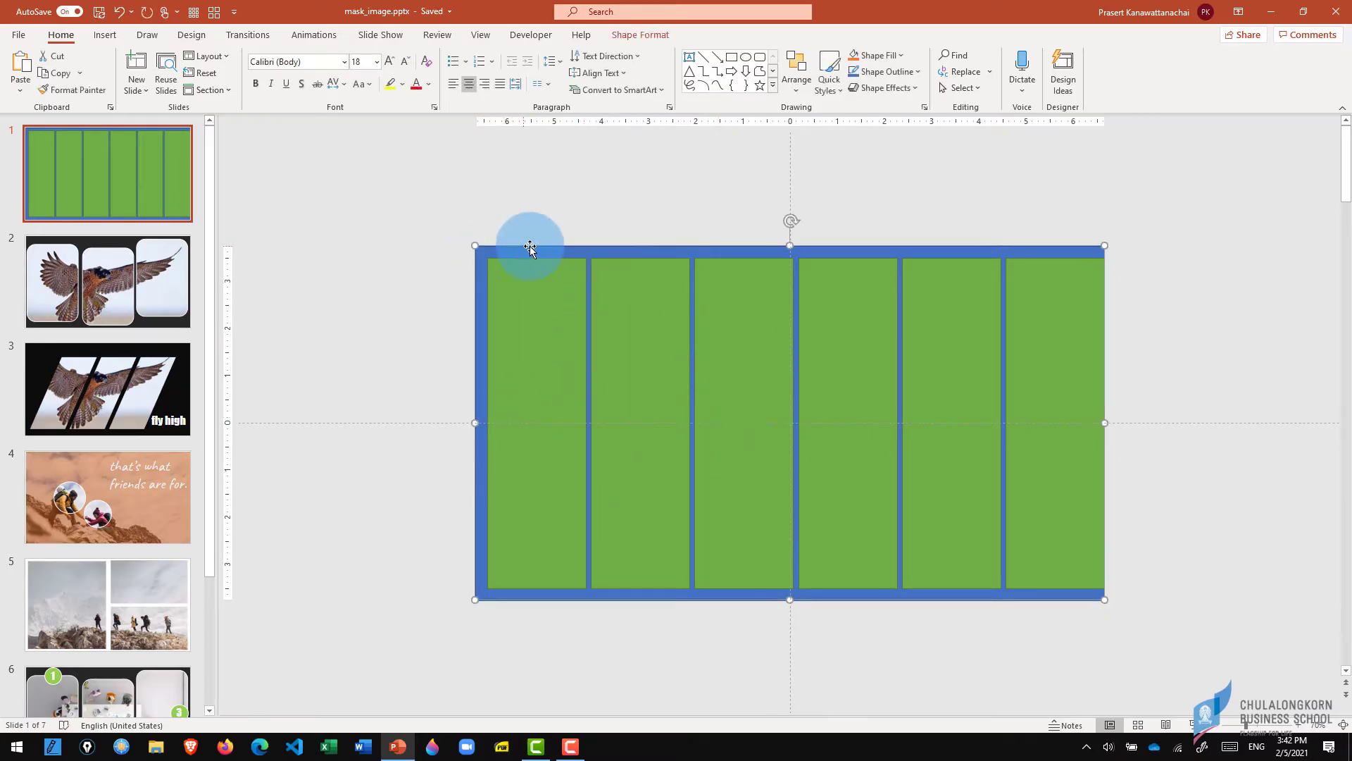
shift+click(546, 315)
shift+click(662, 316)
shift+click(744, 324)
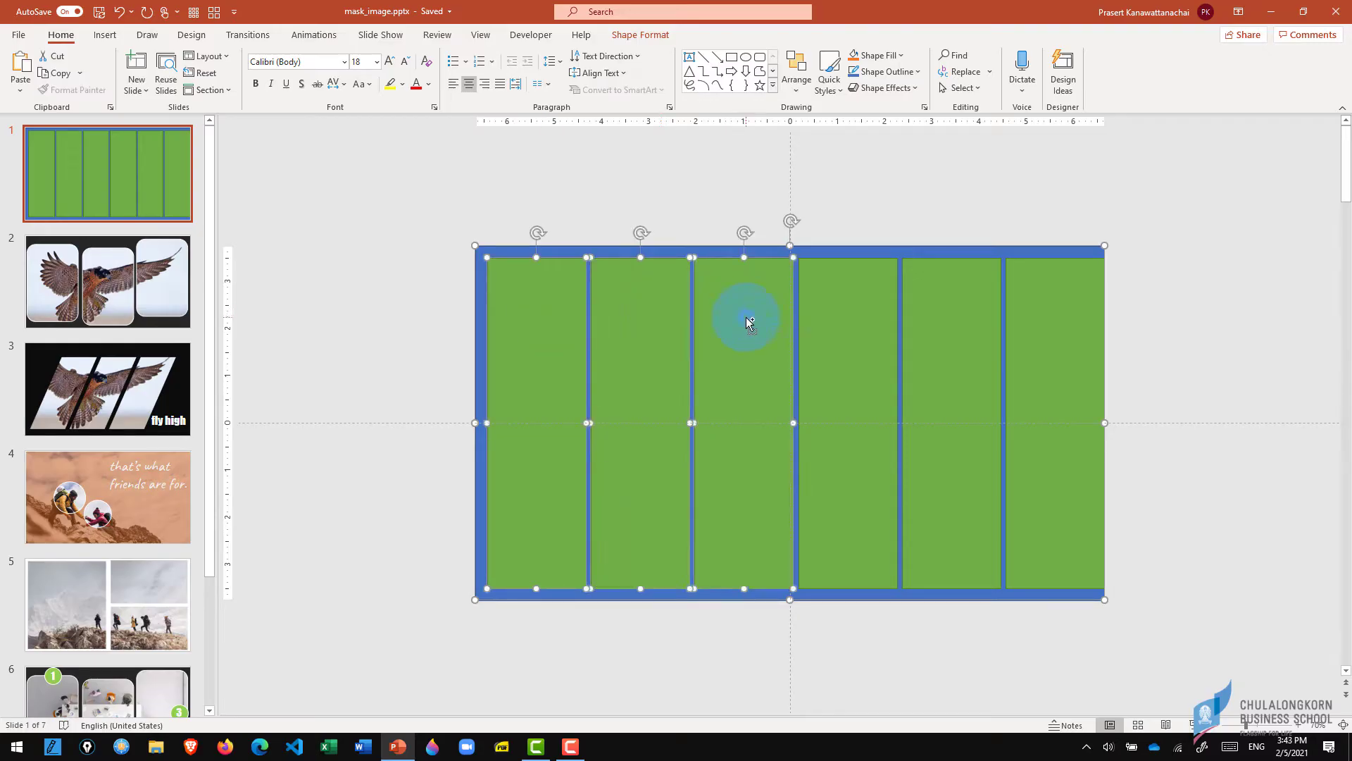
shift+click(859, 331)
shift+click(966, 337)
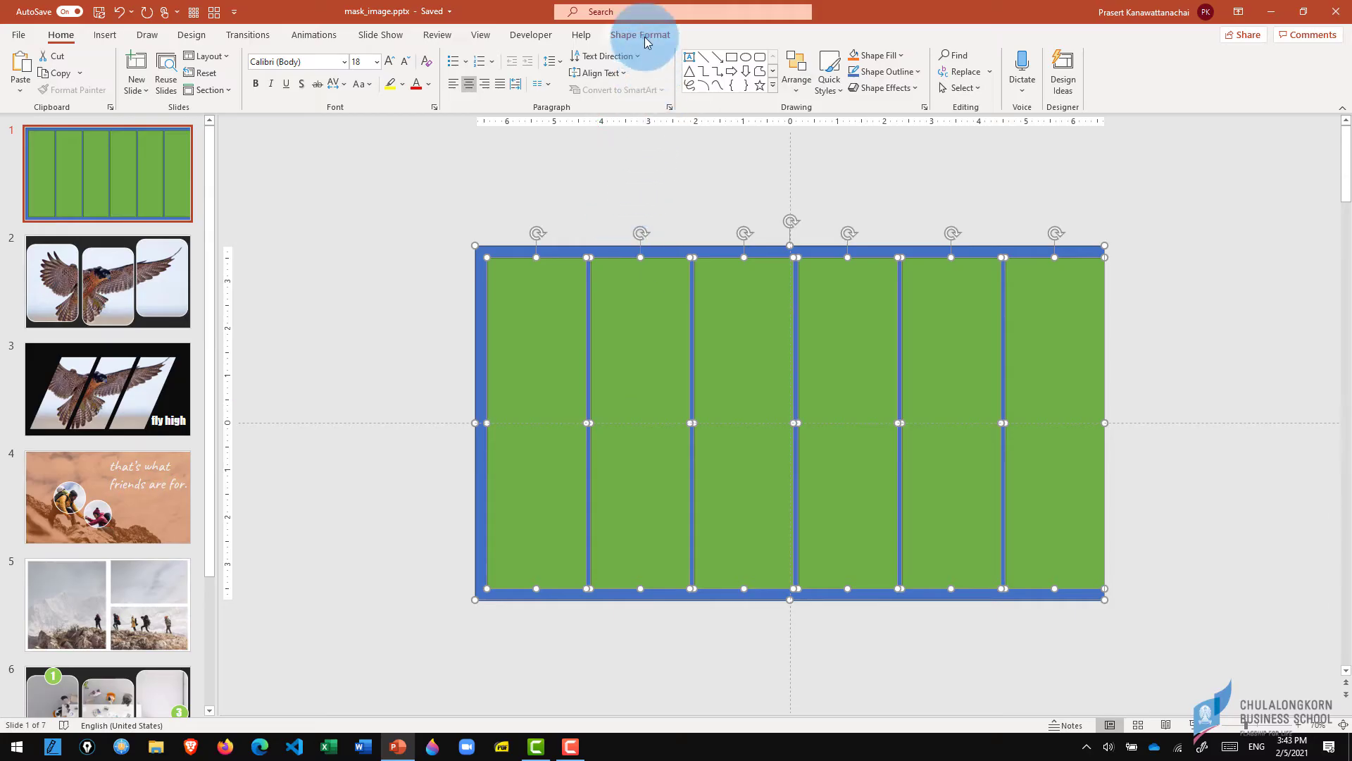
click(645, 39)
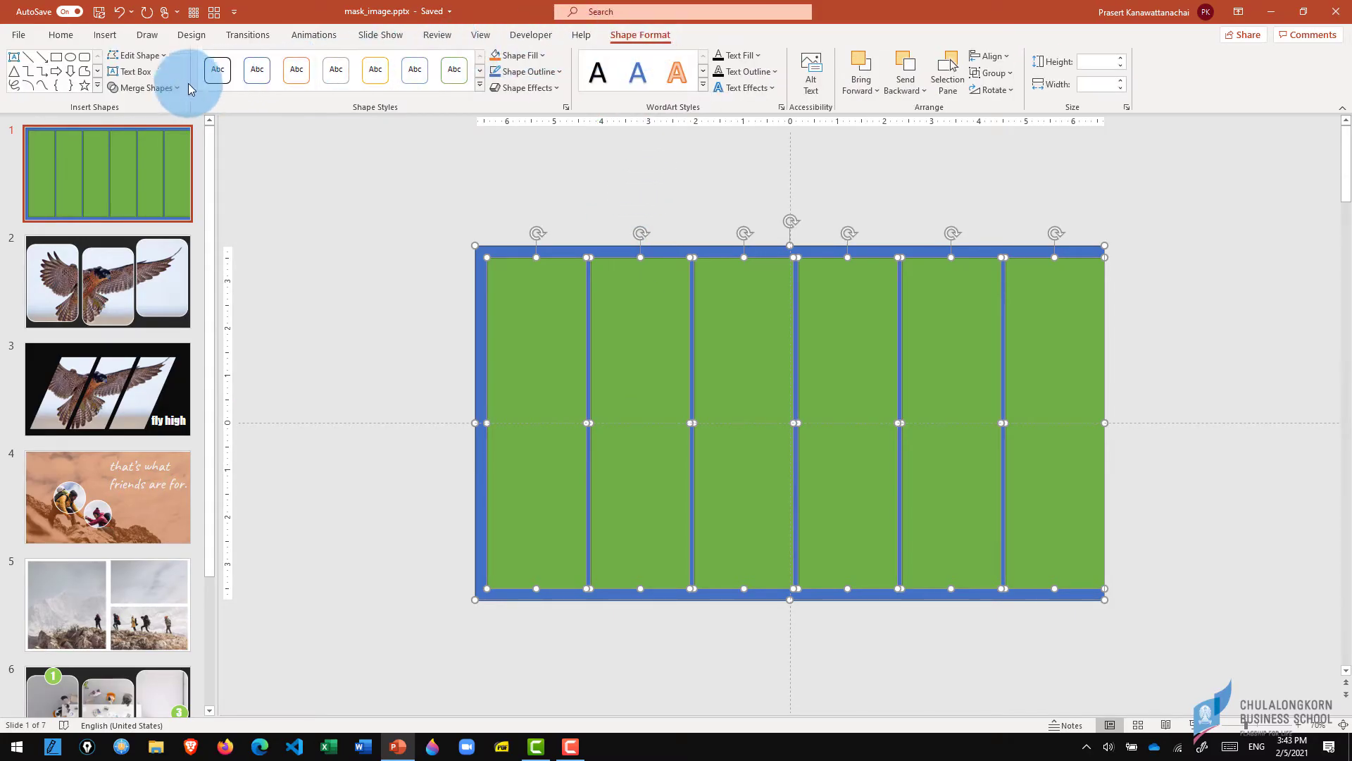
click(178, 90)
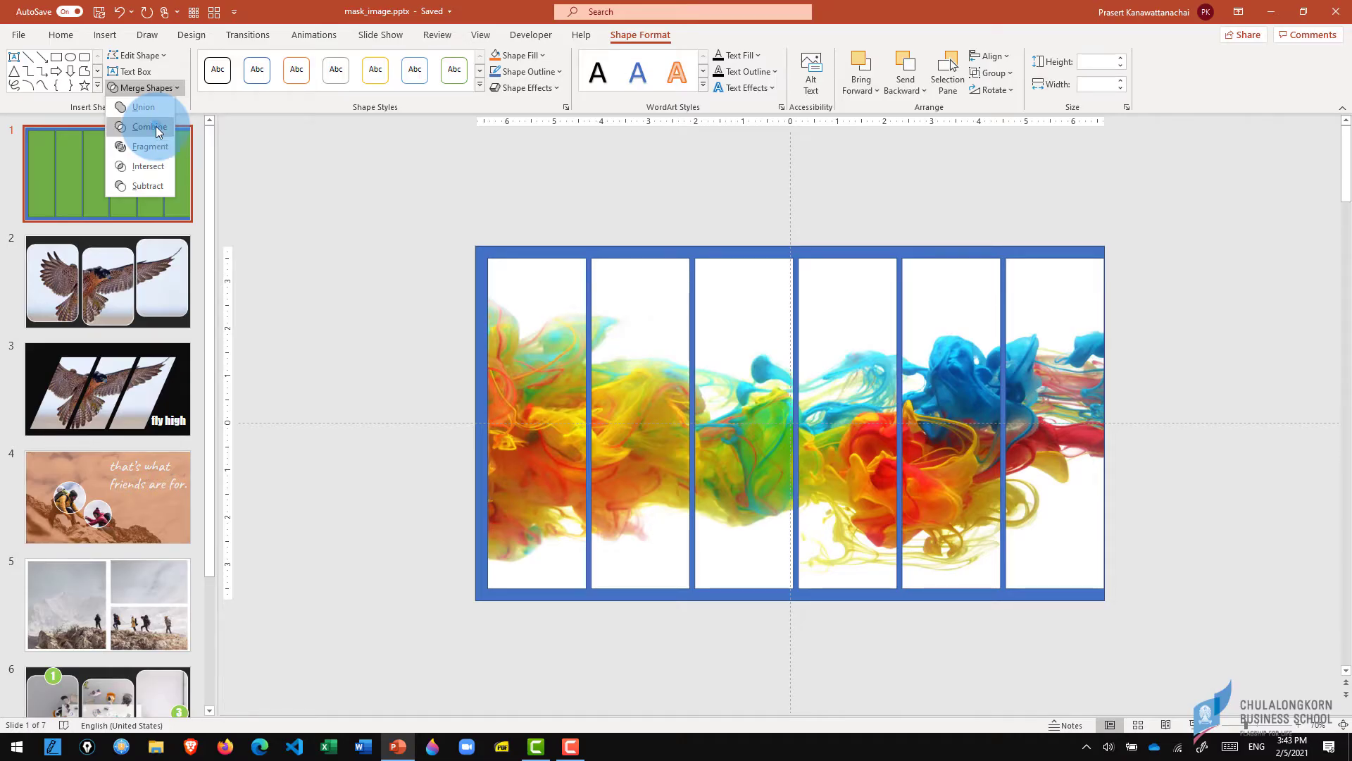
click(149, 126)
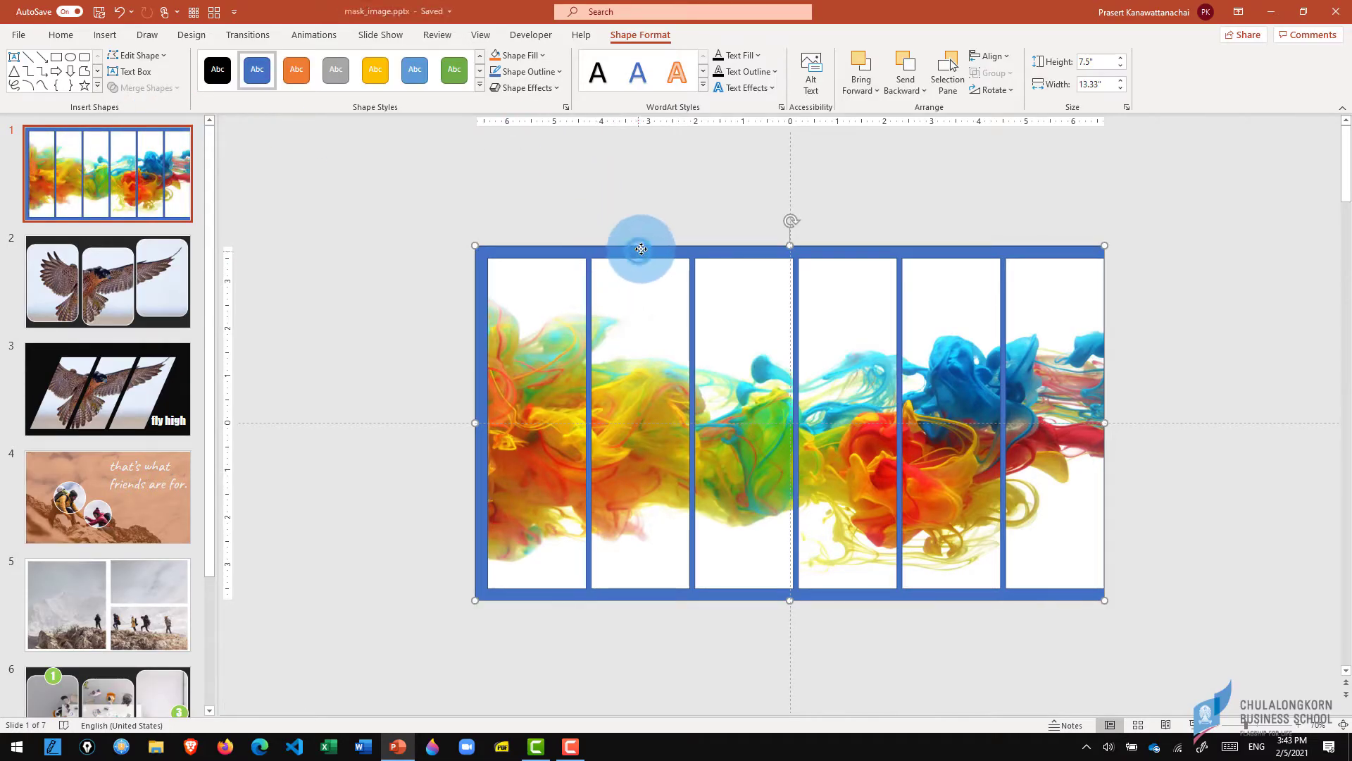
- Snap the merged six-window frame into alignment with the slide and fill it White
drag(641, 248, 683, 256)
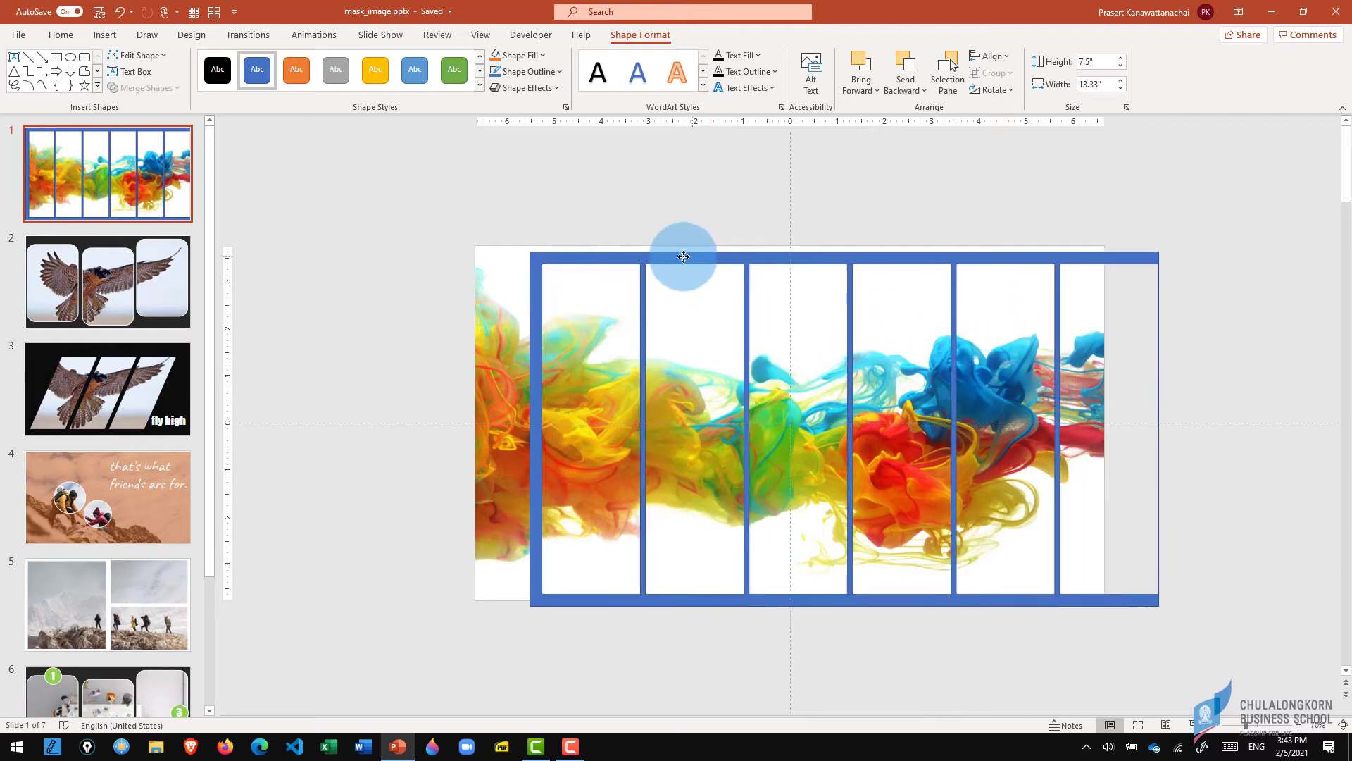
drag(683, 256, 633, 250)
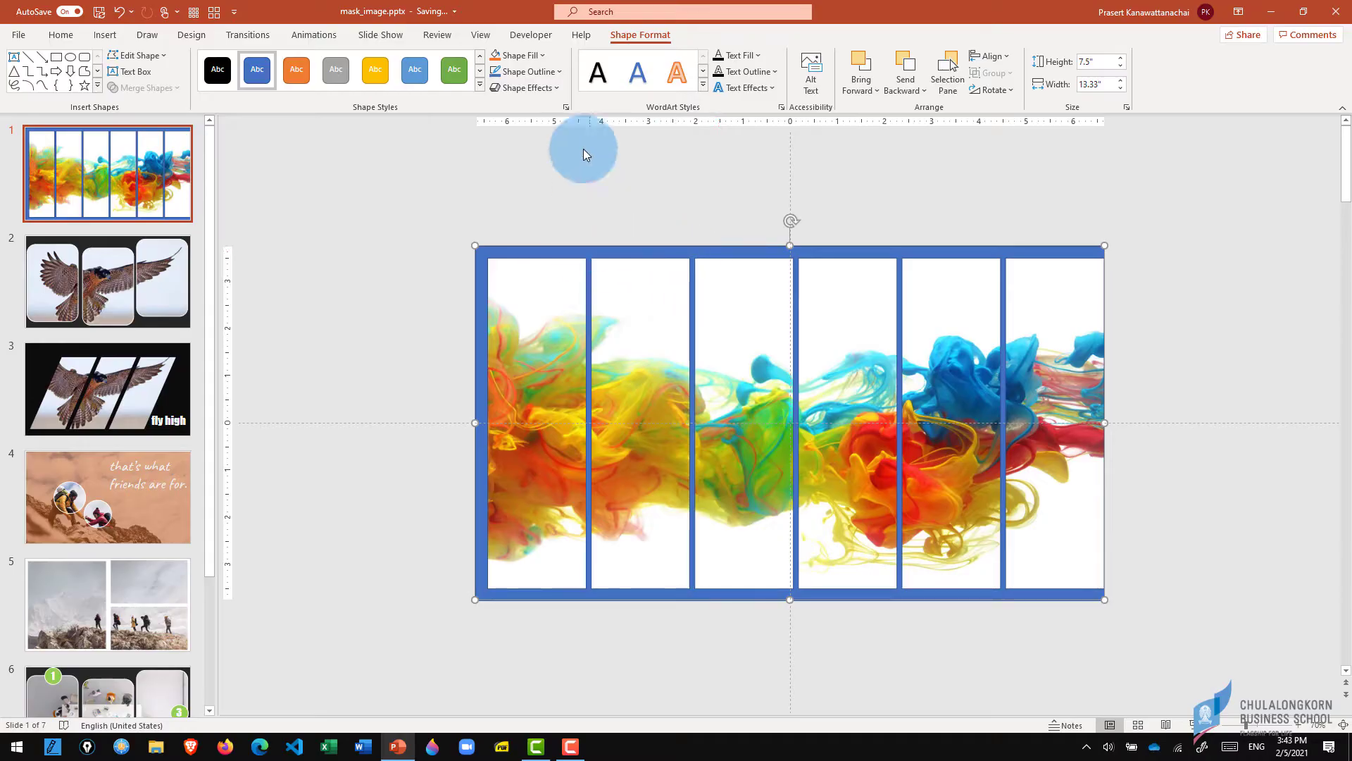
click(543, 55)
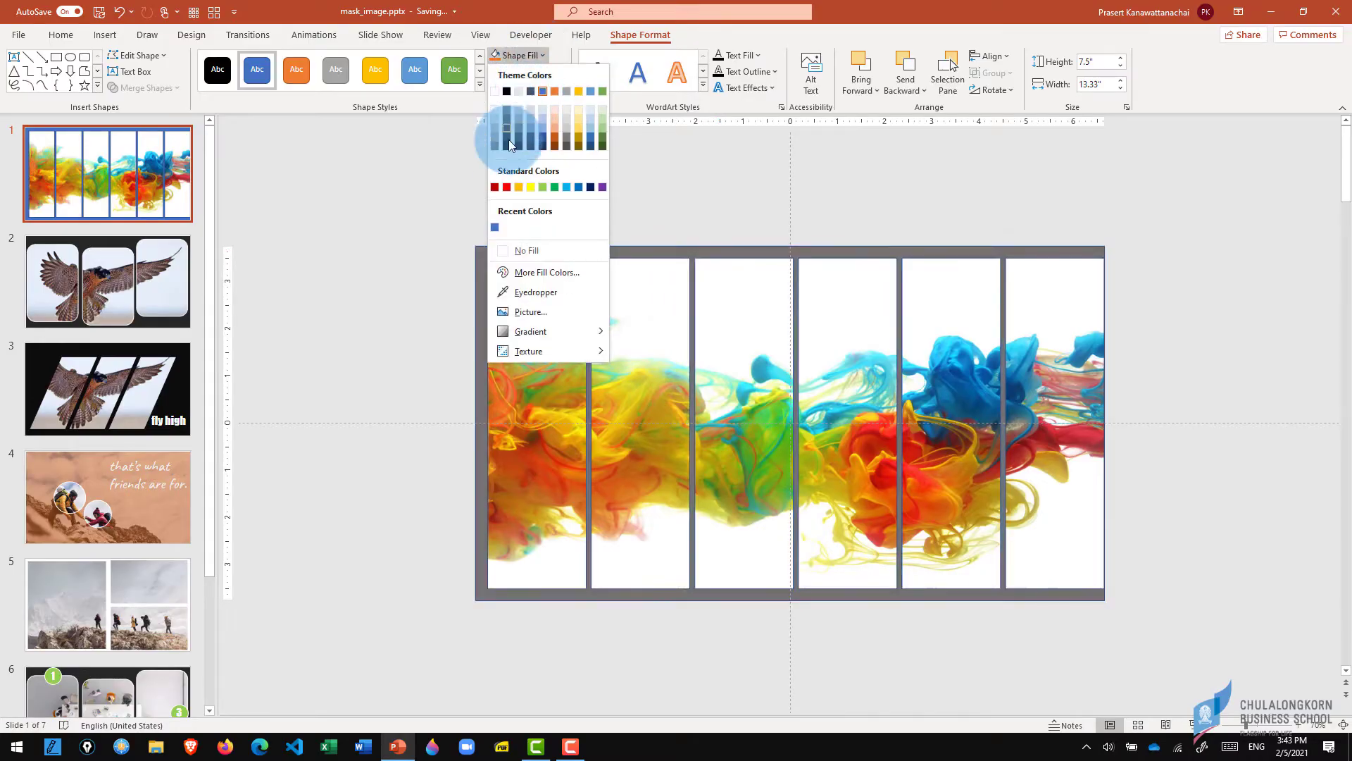
click(495, 92)
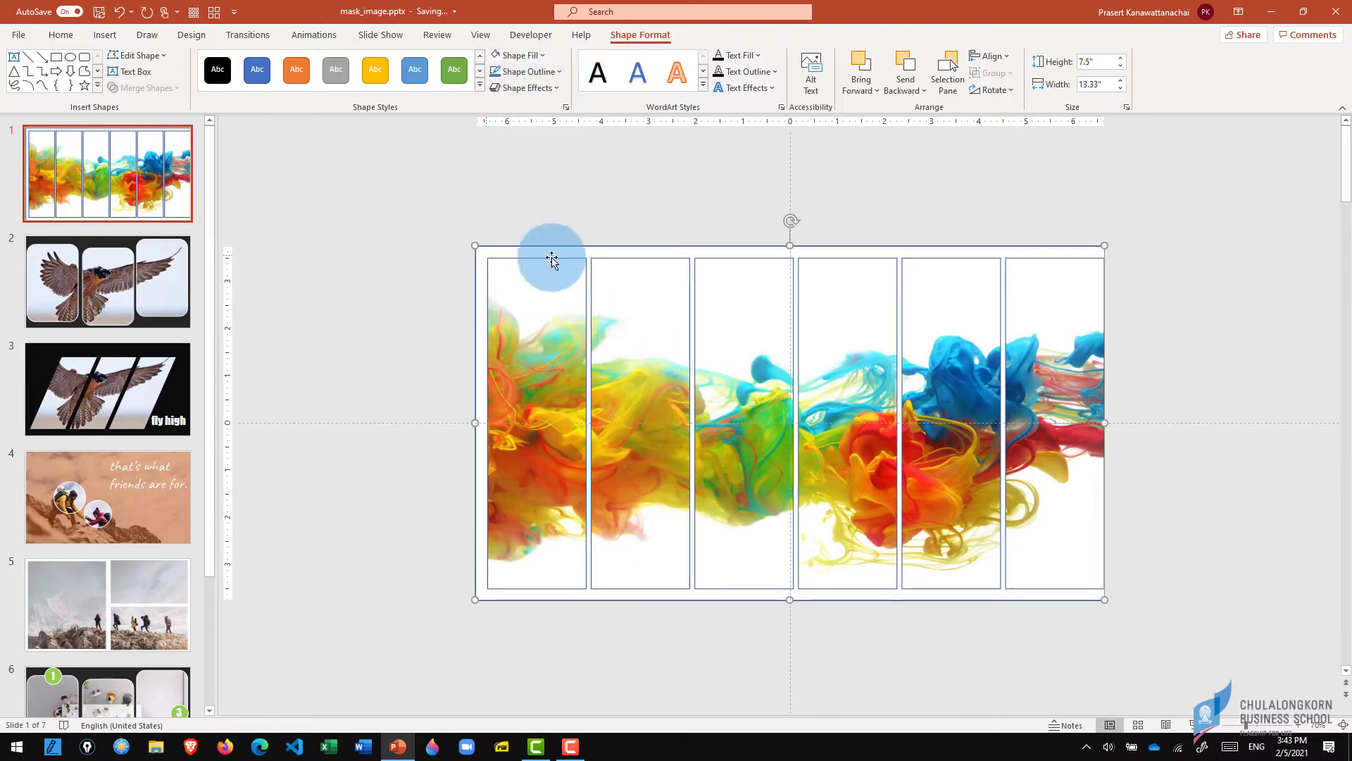
- Set the frame to No Outline and drag the ink picture up-left from behind it
click(552, 70)
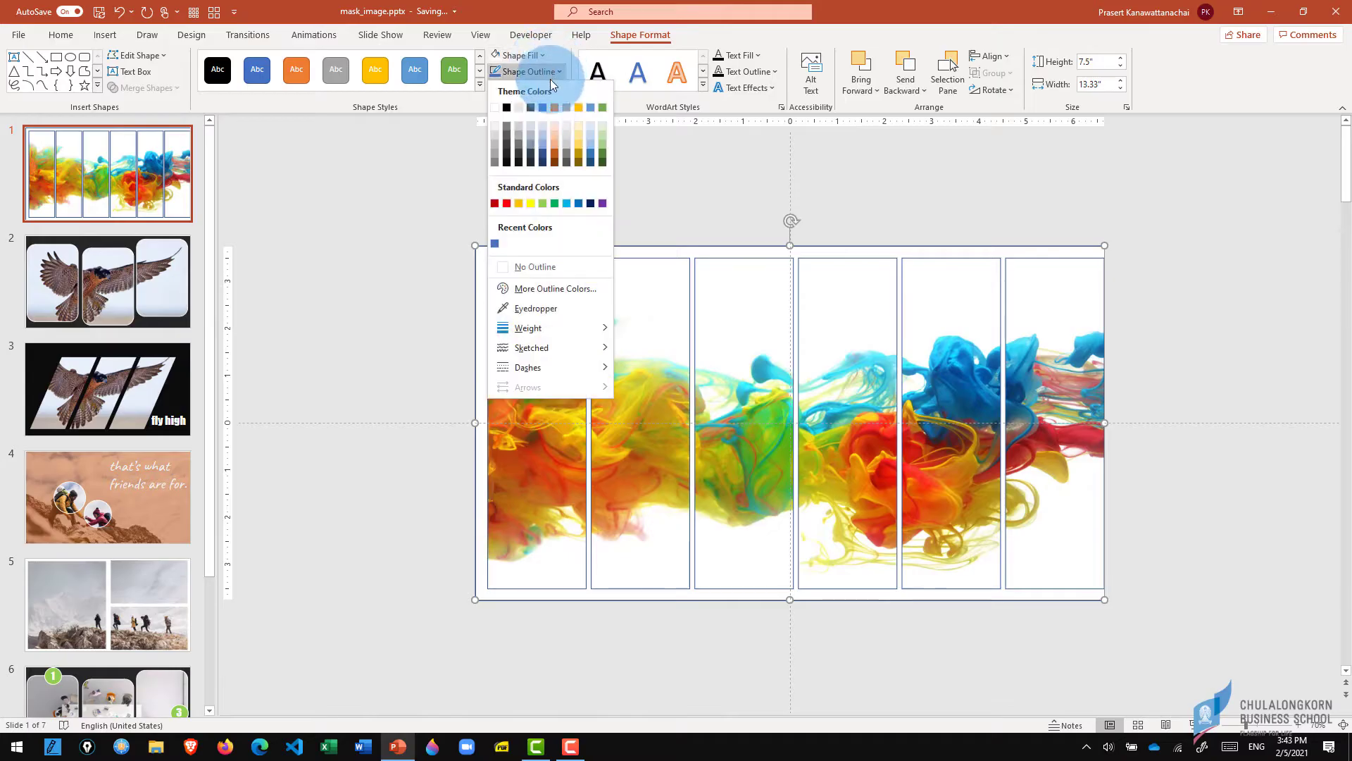
click(531, 267)
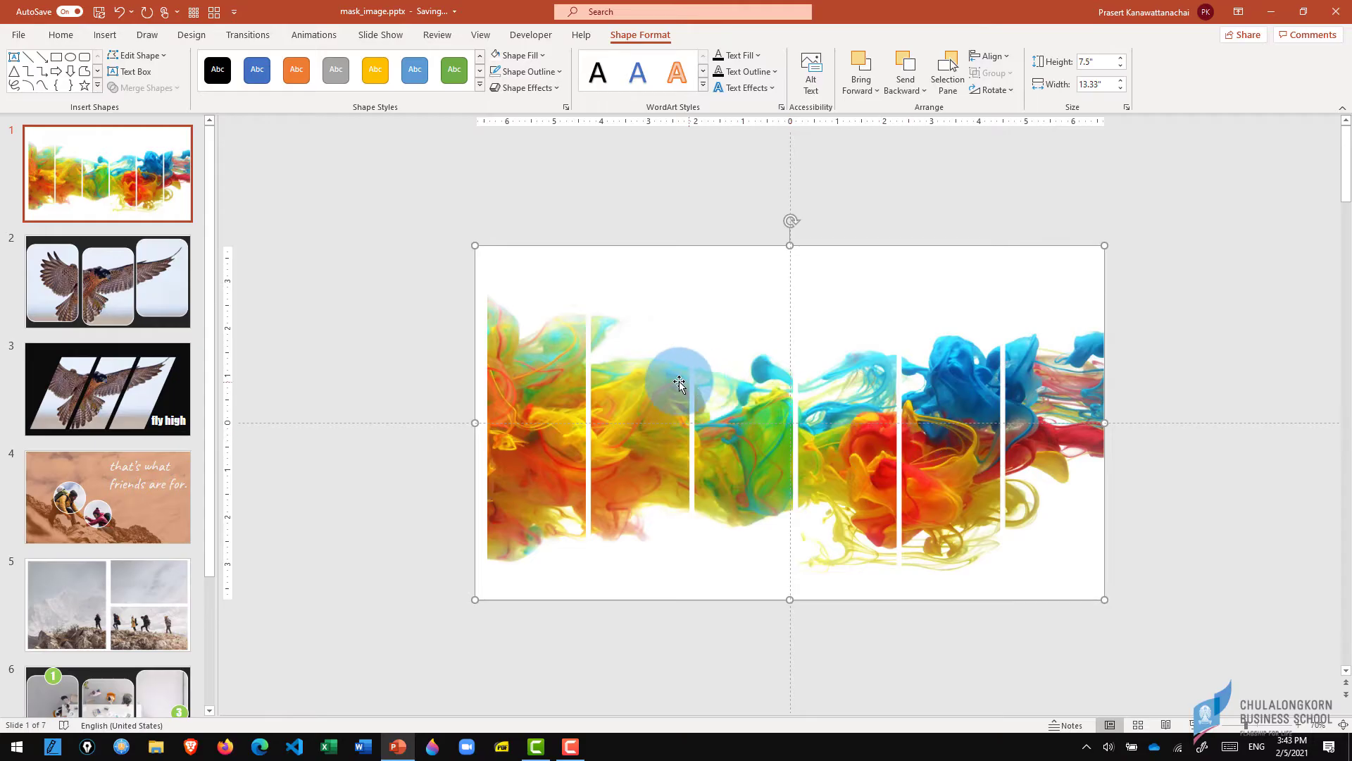
mouse_move(679, 383)
mouse_down()
mouse_move(575, 368)
mouse_move(397, 269)
mouse_up()
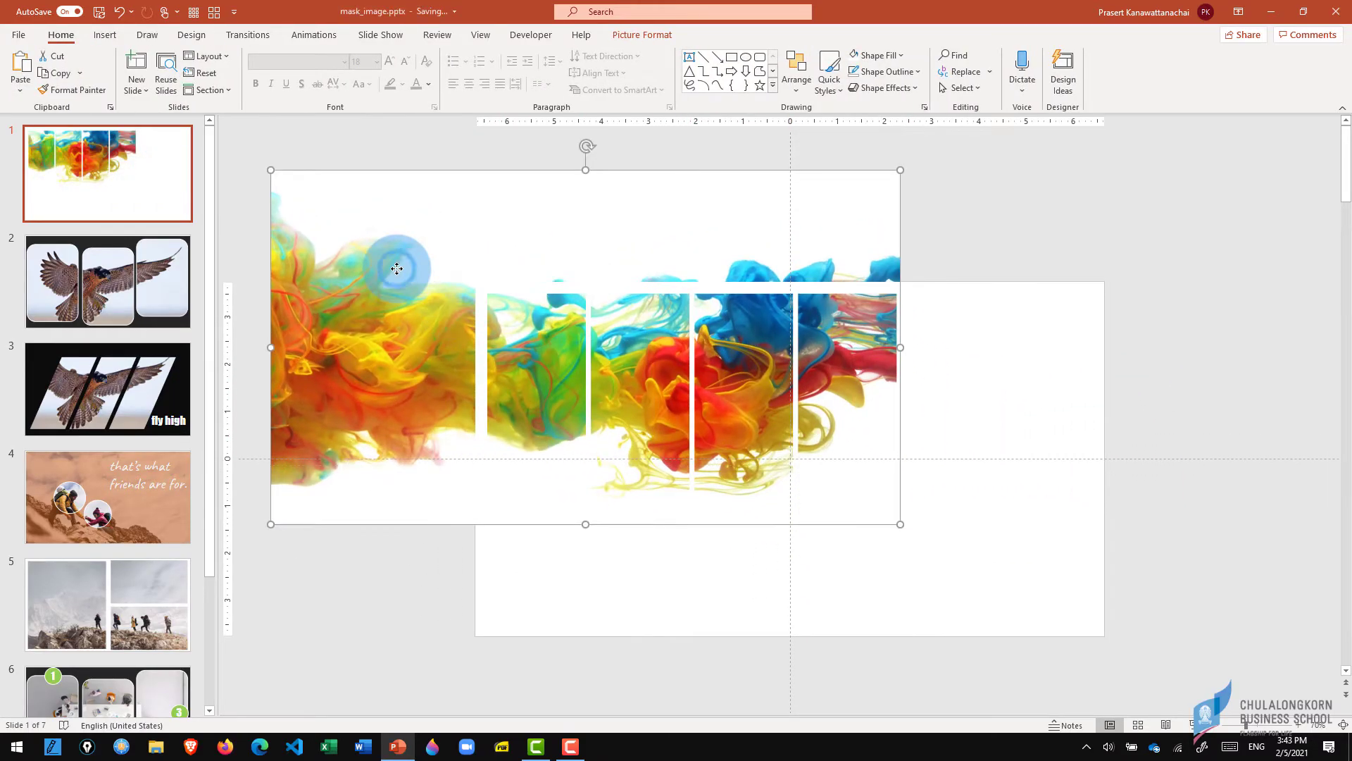
- Delete the ink picture and move the white frame up and right, mostly off the slide
key(Delete)
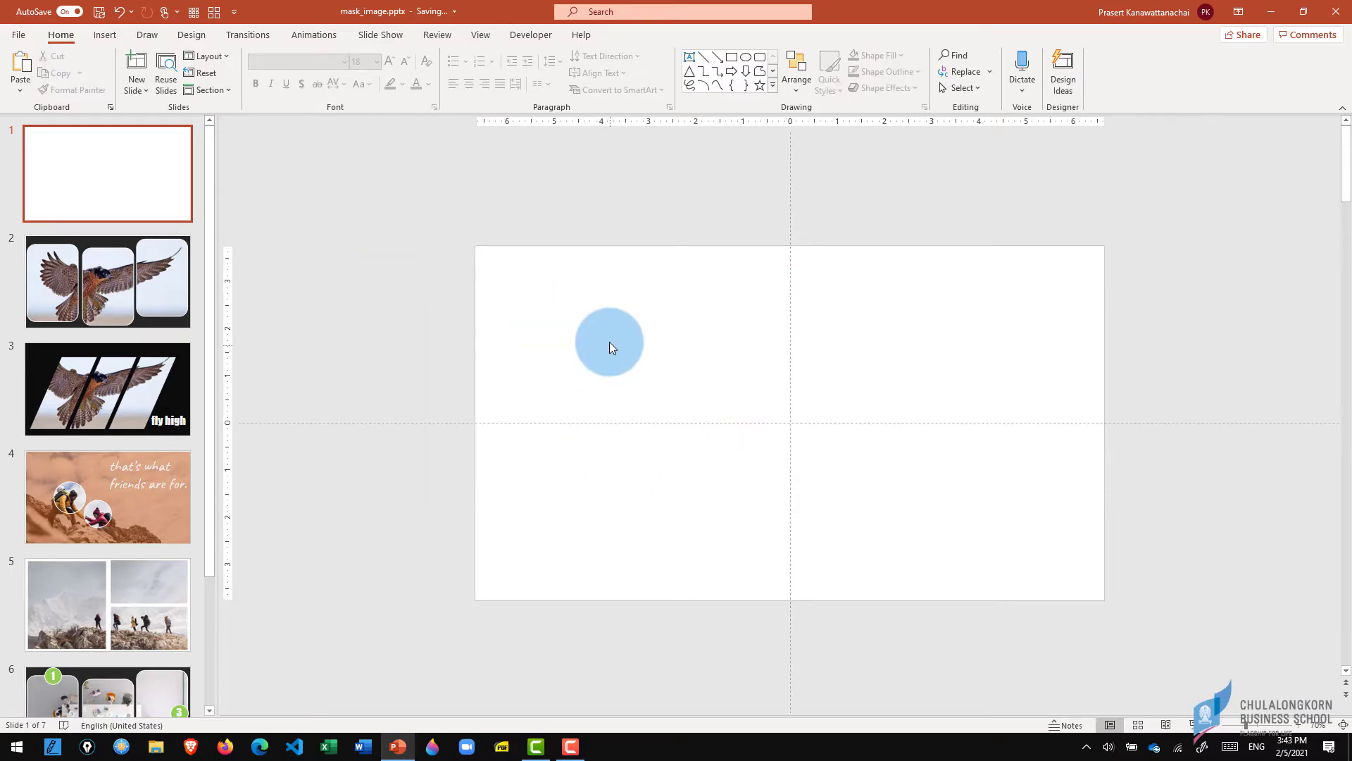
drag(609, 340, 696, 362)
mouse_move(504, 252)
mouse_down()
mouse_move(613, 226)
mouse_move(513, 145)
mouse_move(626, 155)
mouse_up()
click(526, 297)
click(218, 33)
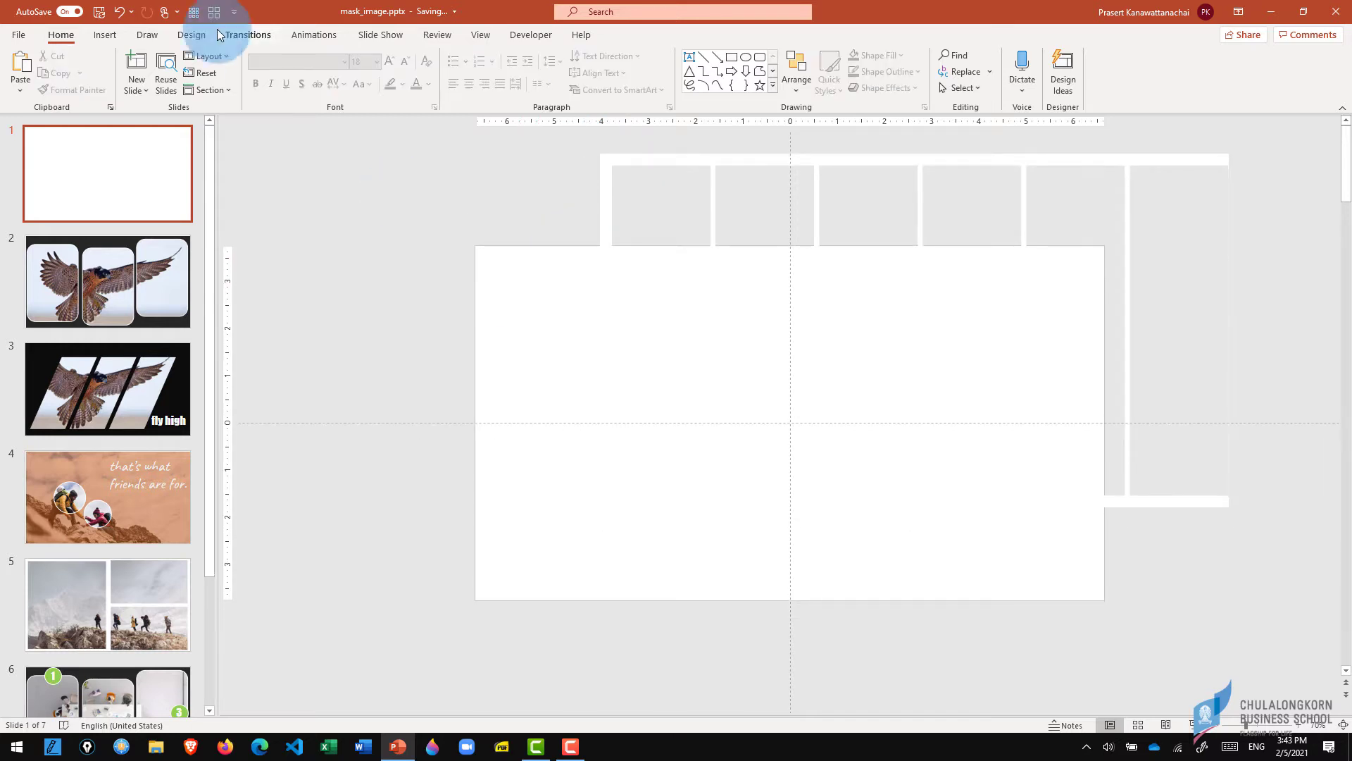
click(103, 35)
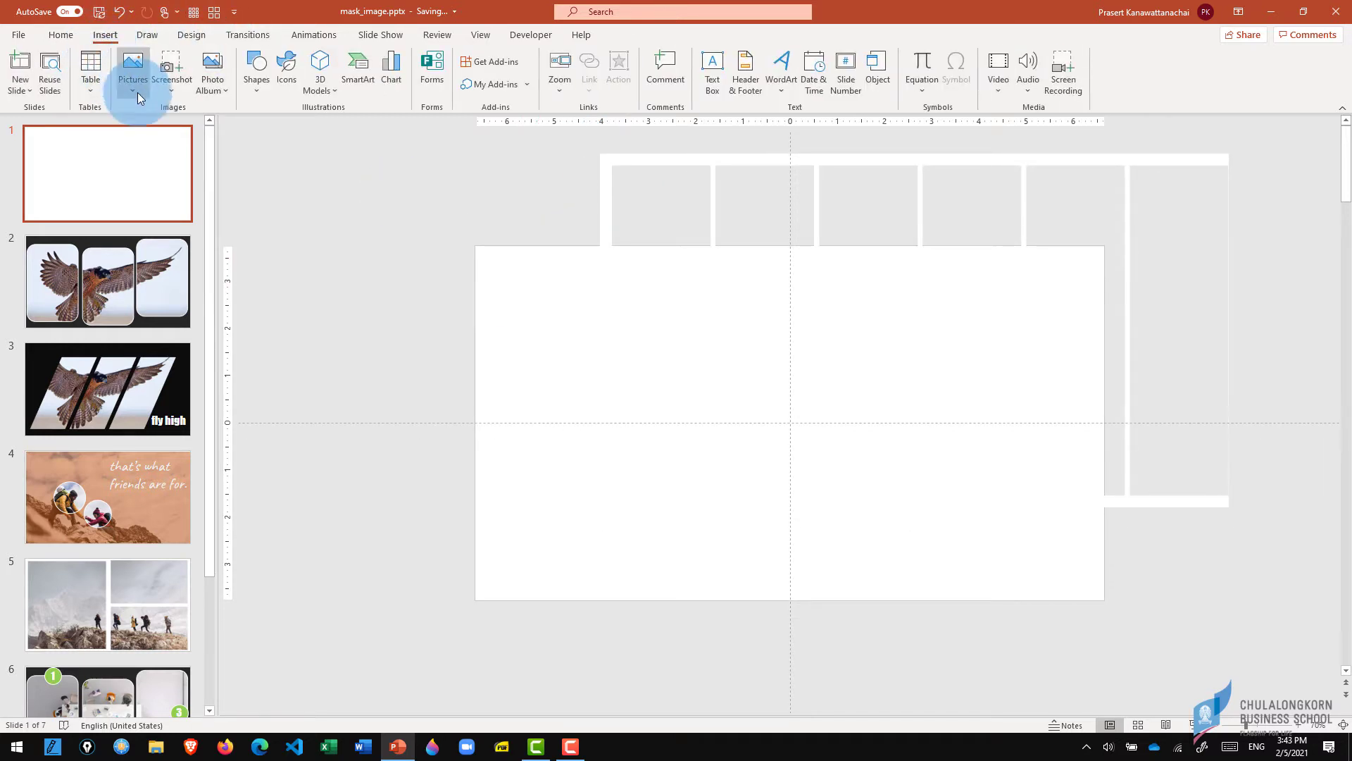
- Insert the stock photo of the woman with a coffee cup at a café laptop
click(137, 91)
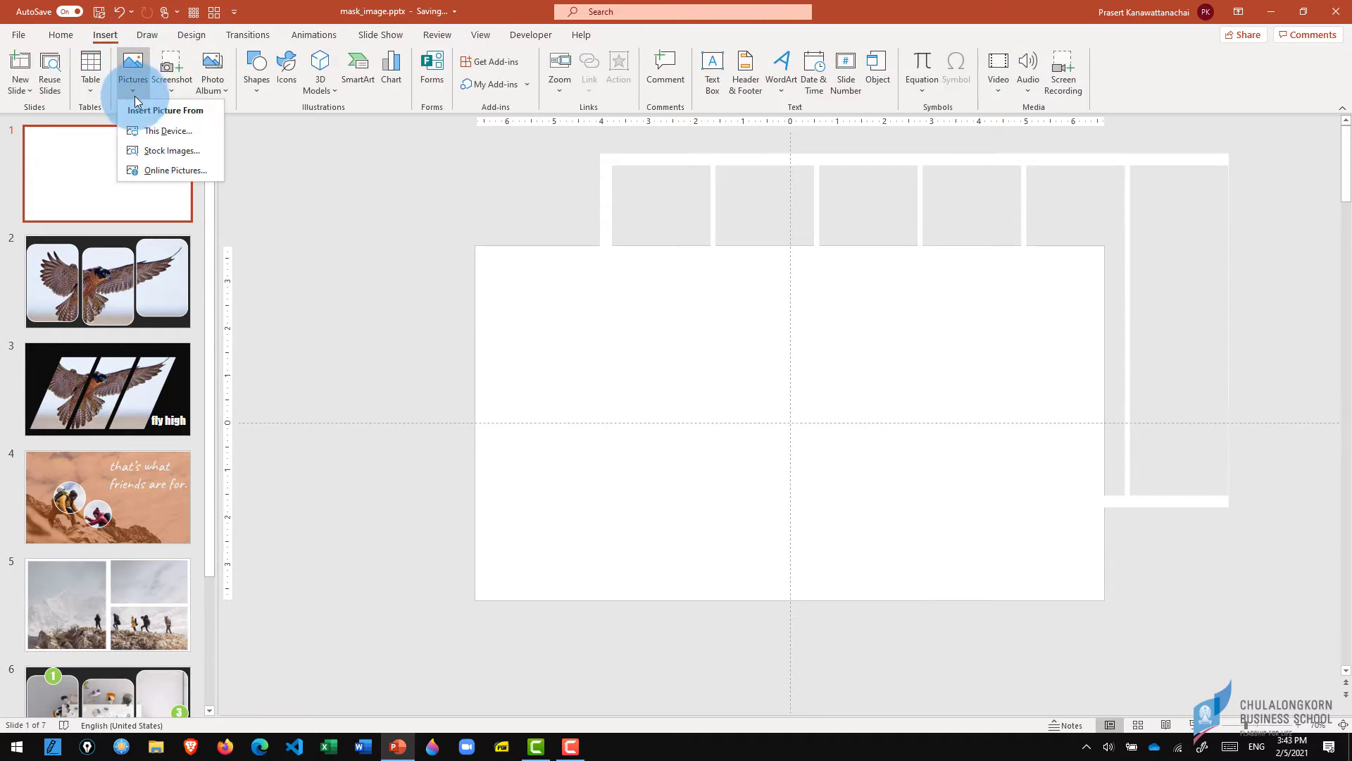
click(156, 150)
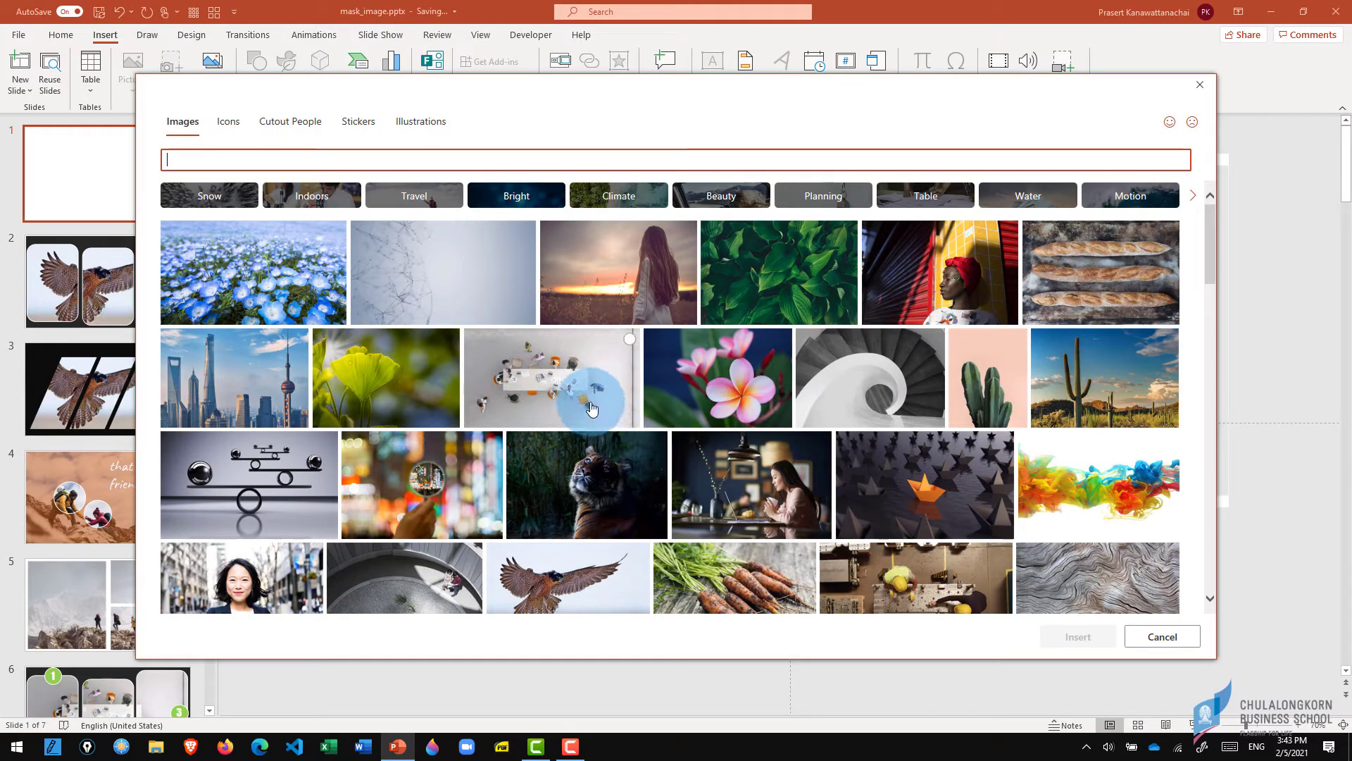
click(725, 486)
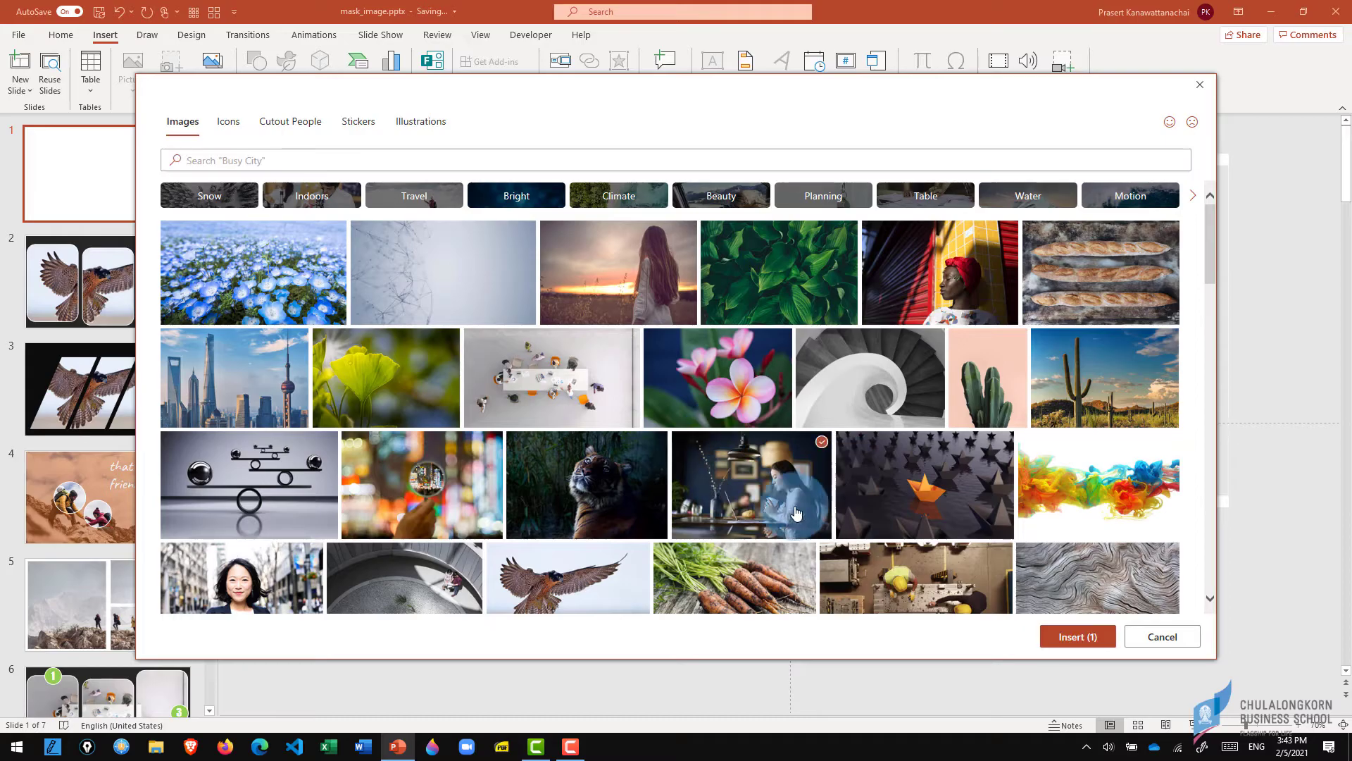
click(1075, 637)
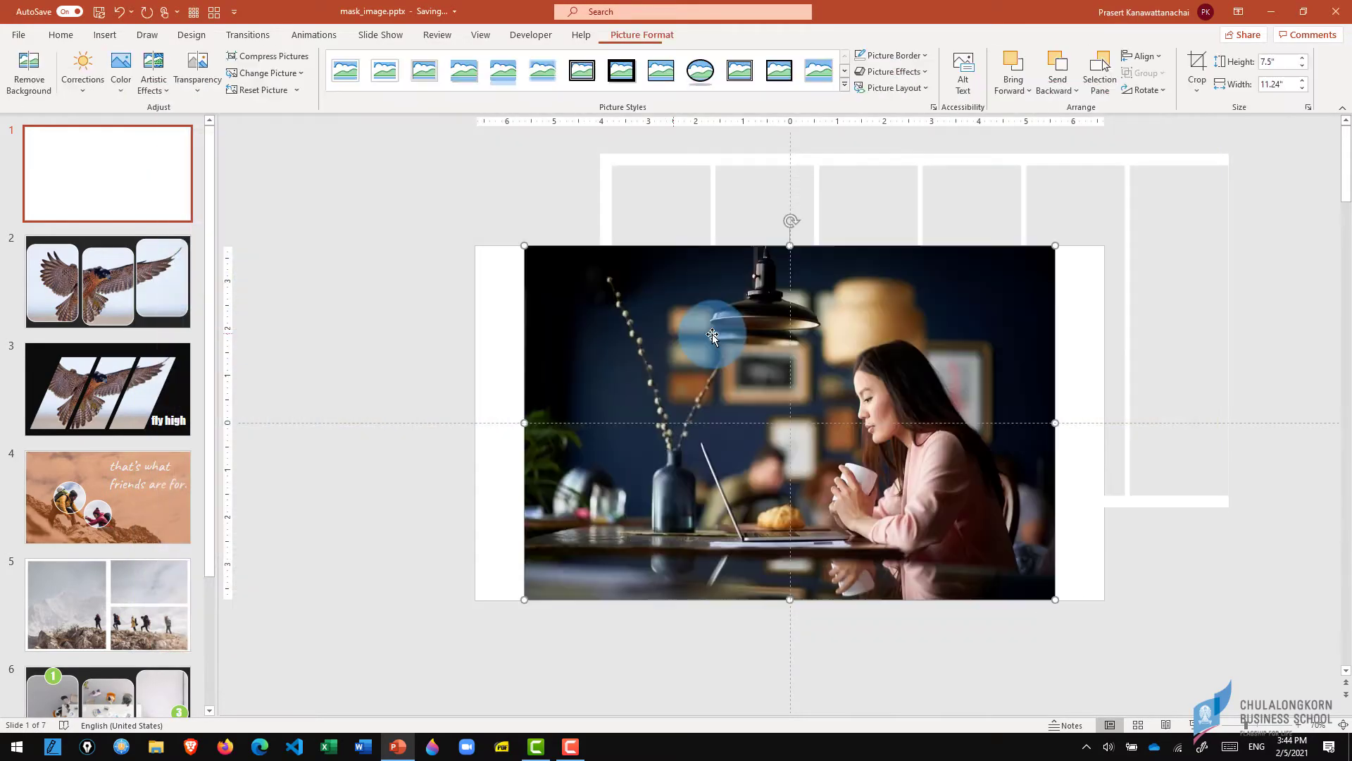
- Align the café photo to the slide's left edge and enlarge it to 13.37" wide
drag(716, 341, 667, 341)
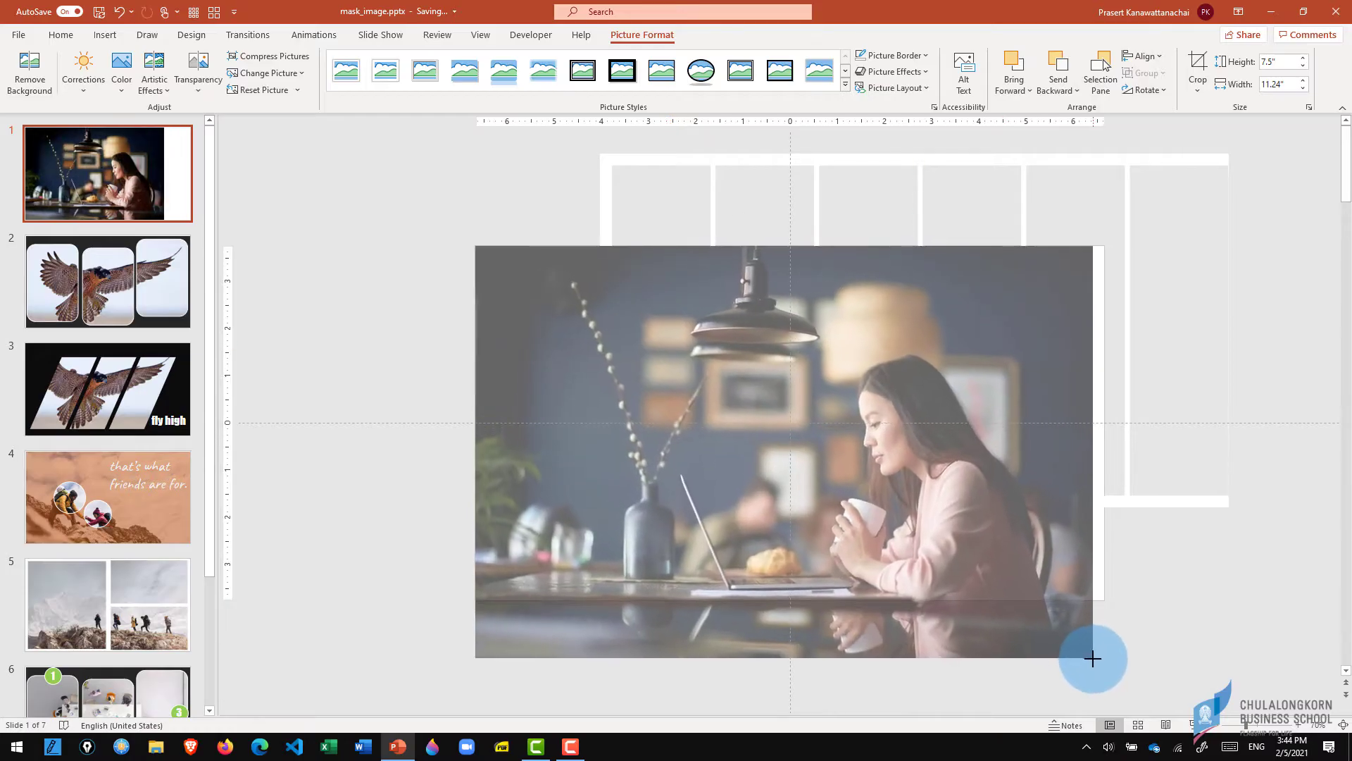
drag(1006, 599, 1100, 667)
drag(904, 512, 904, 477)
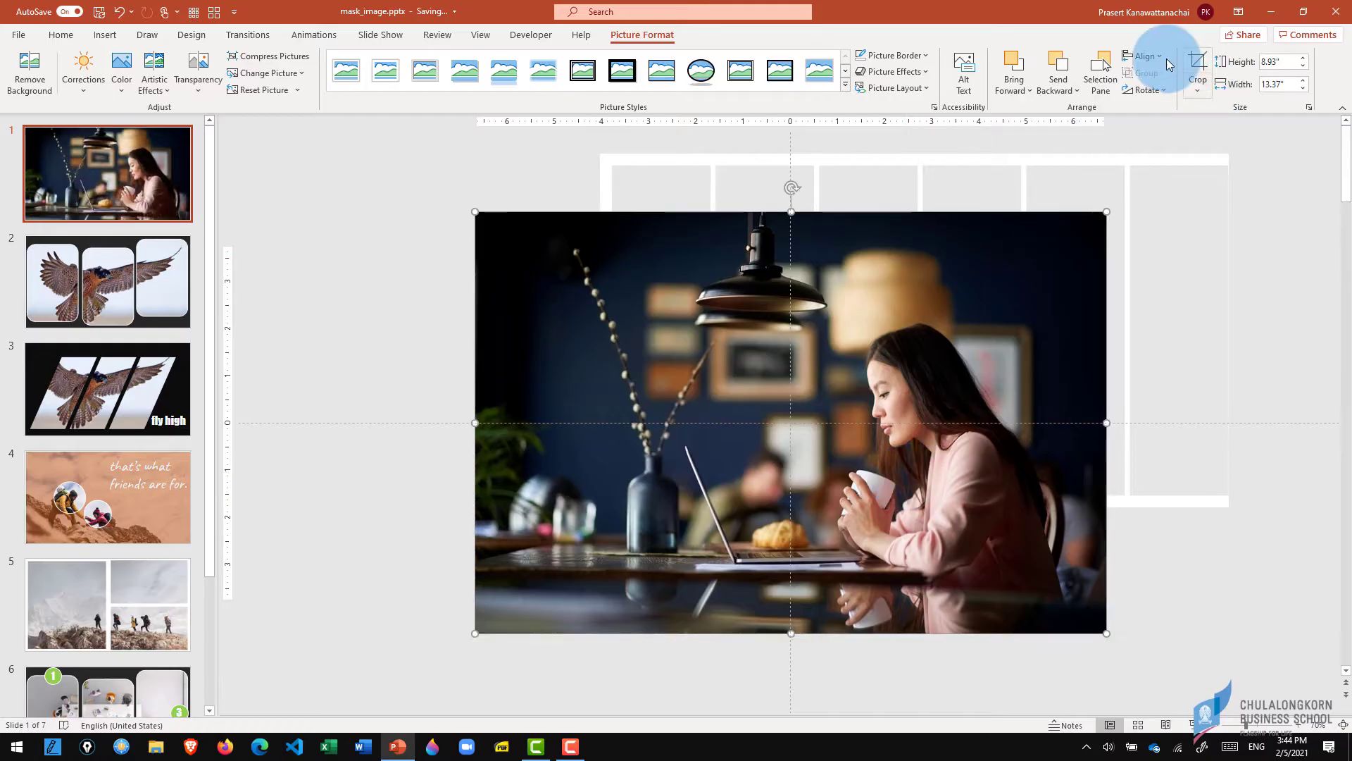
- Crop the café photo's top and bottom strips so it stands 7.5" tall
click(1195, 67)
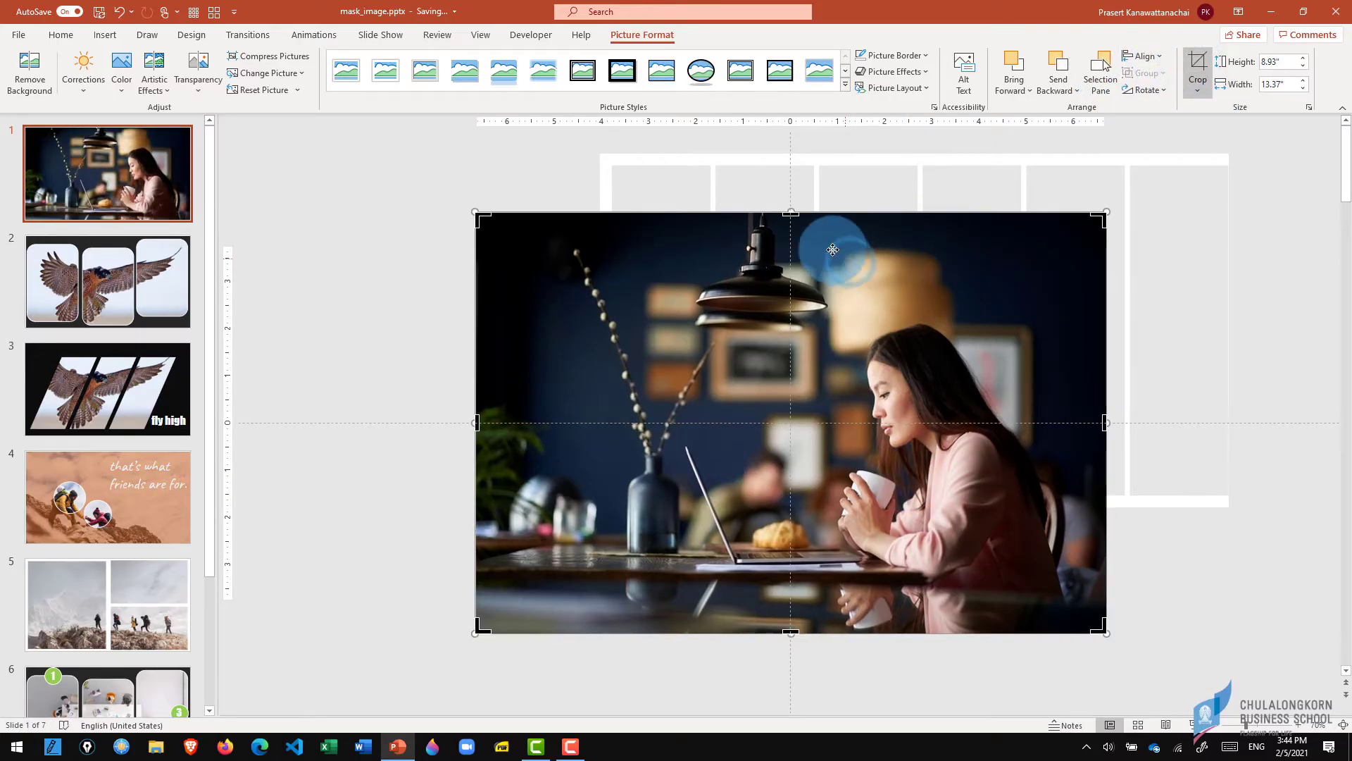
drag(791, 222, 792, 246)
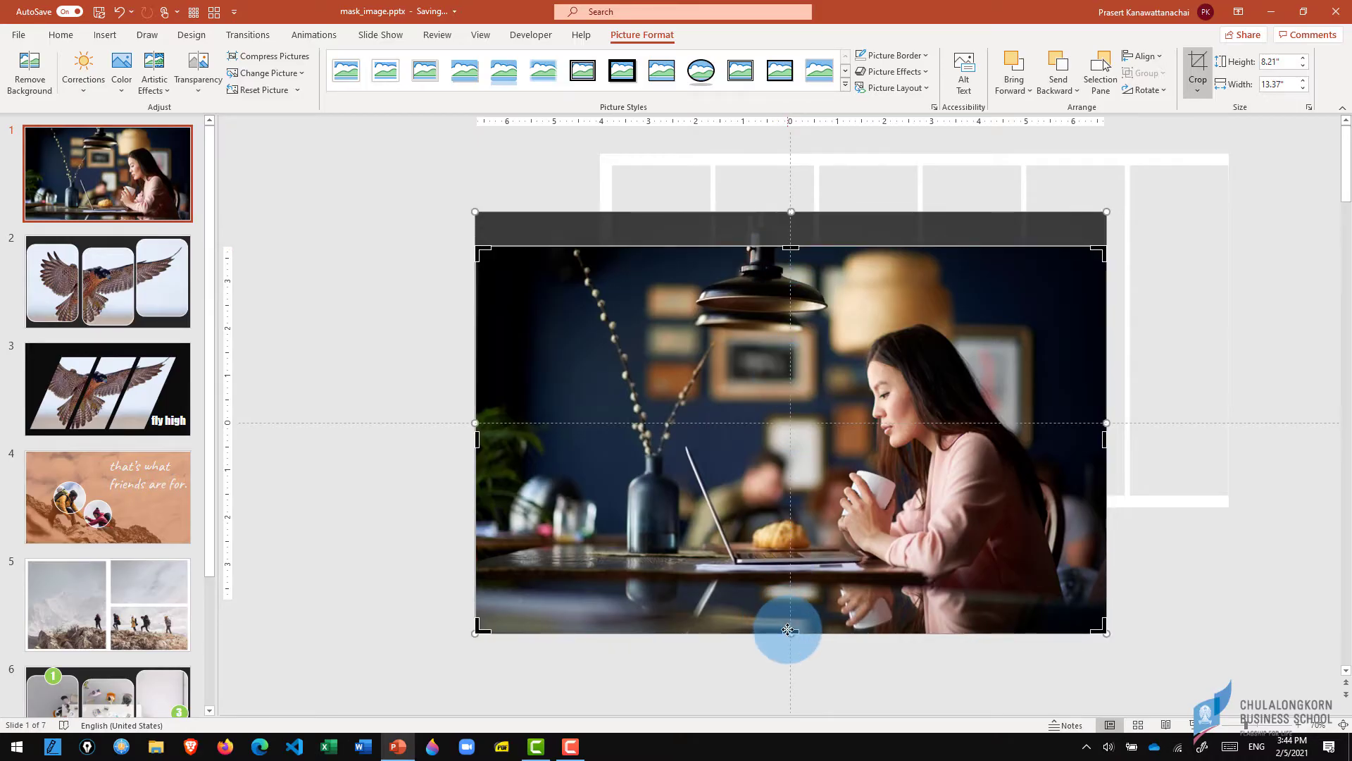
drag(787, 629, 774, 600)
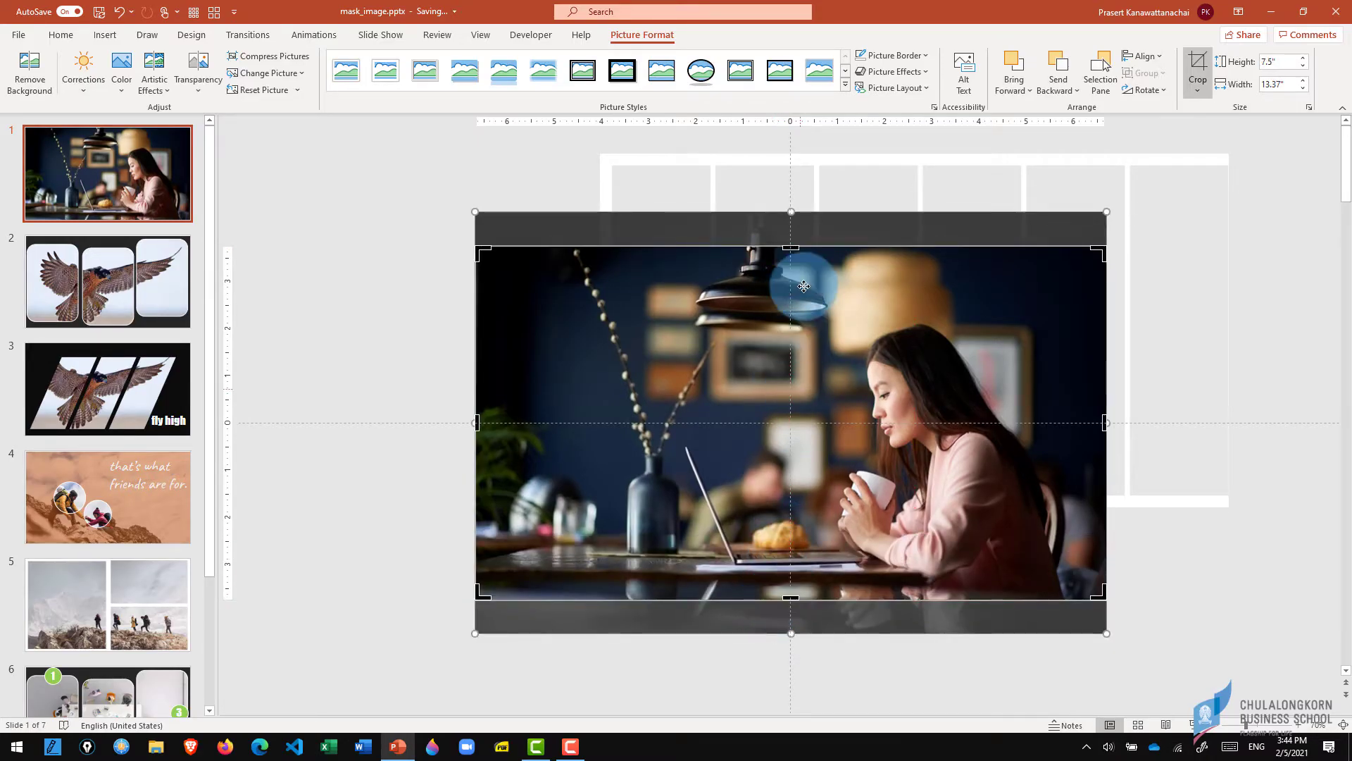
click(519, 177)
click(689, 160)
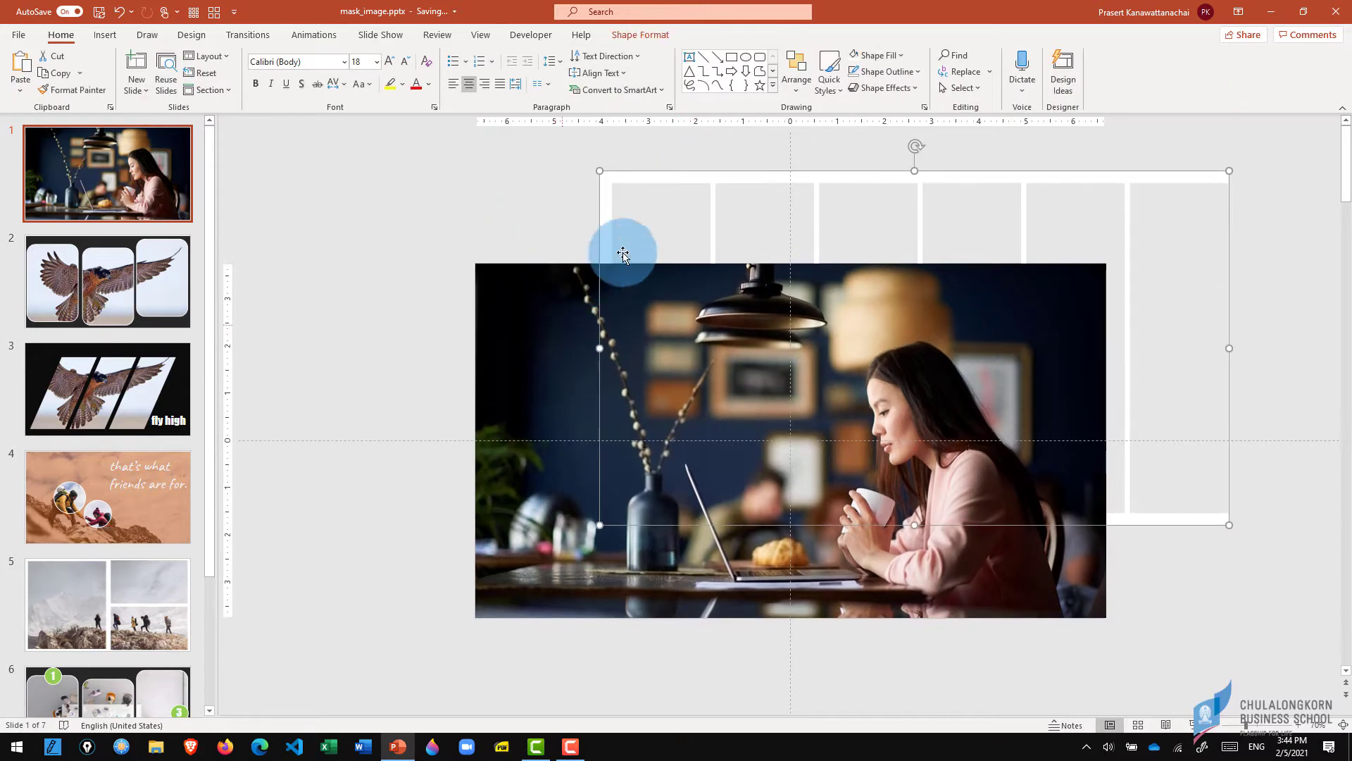
- Bring the white six-panel frame in front of the café photo and snap it onto the slide
right_click(676, 180)
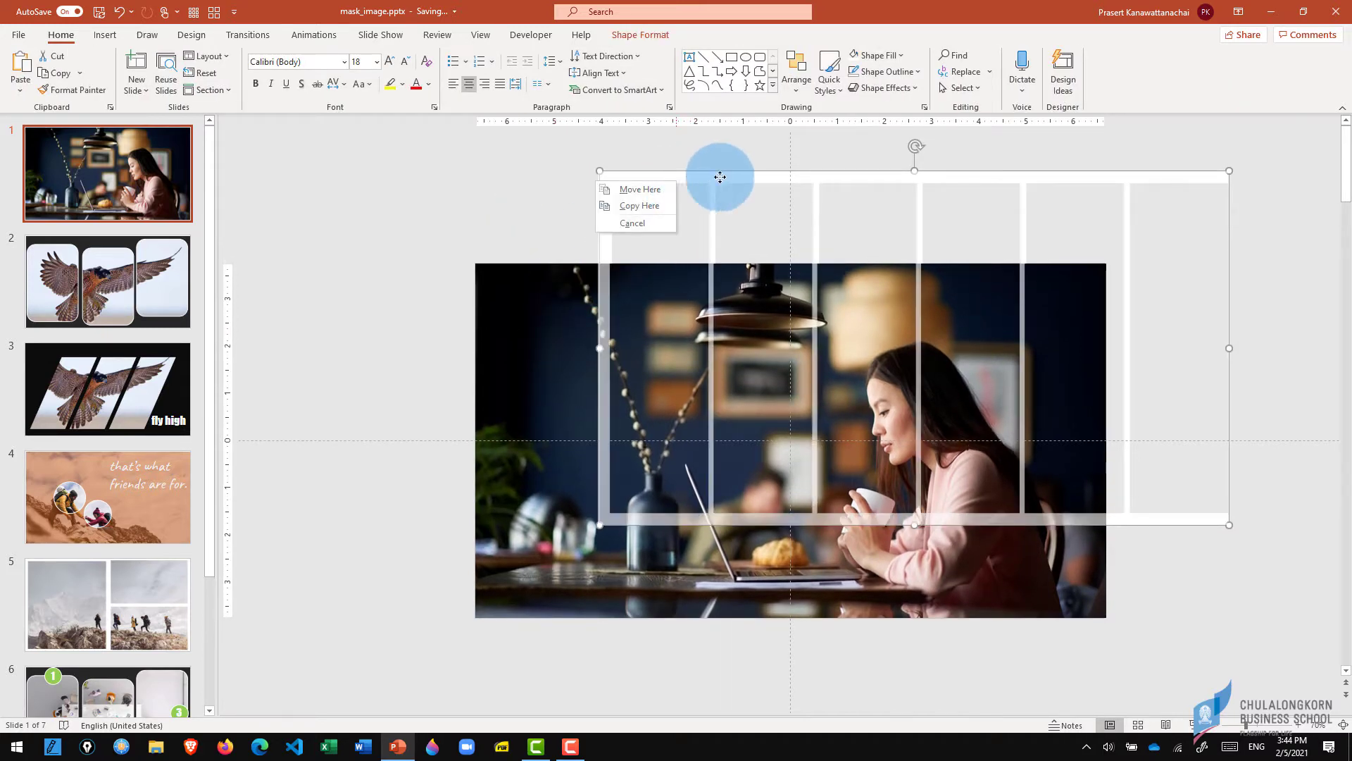
key(Escape)
right_click(719, 180)
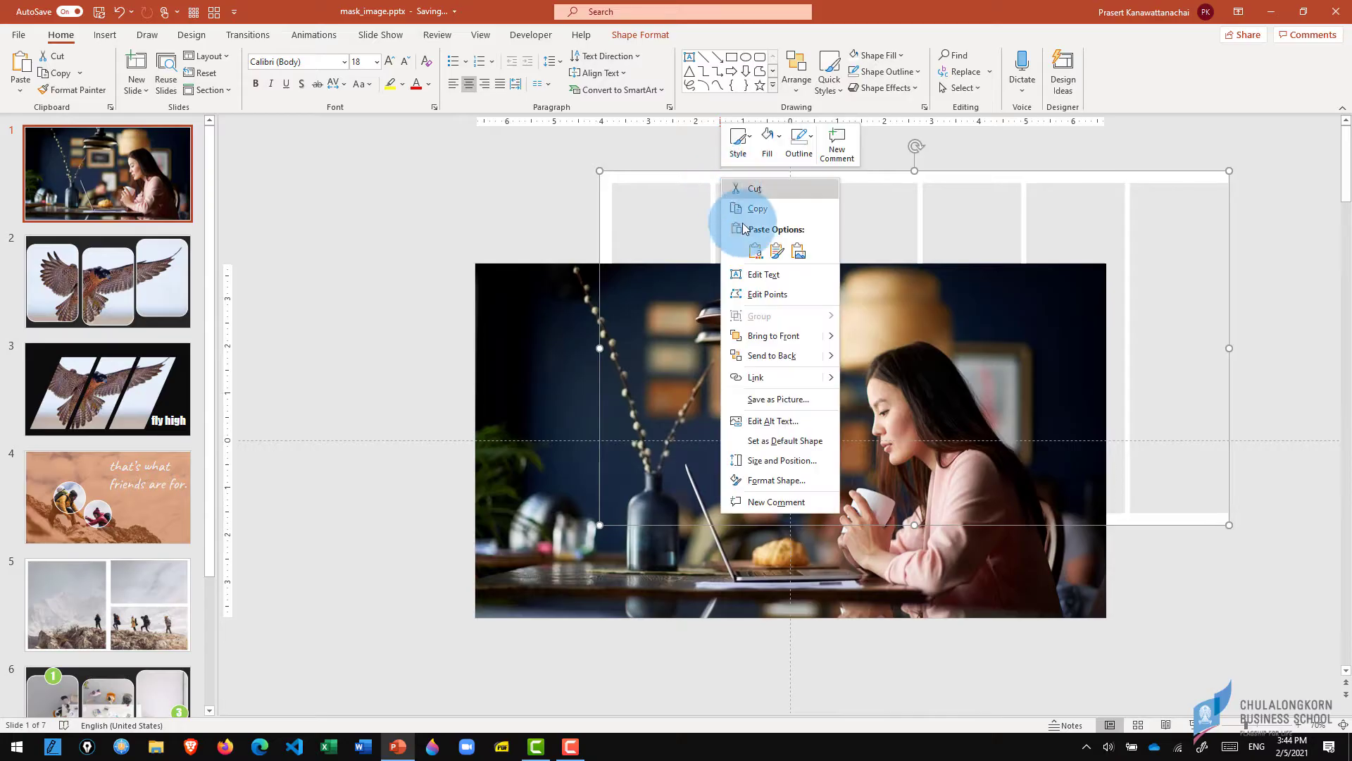
click(788, 345)
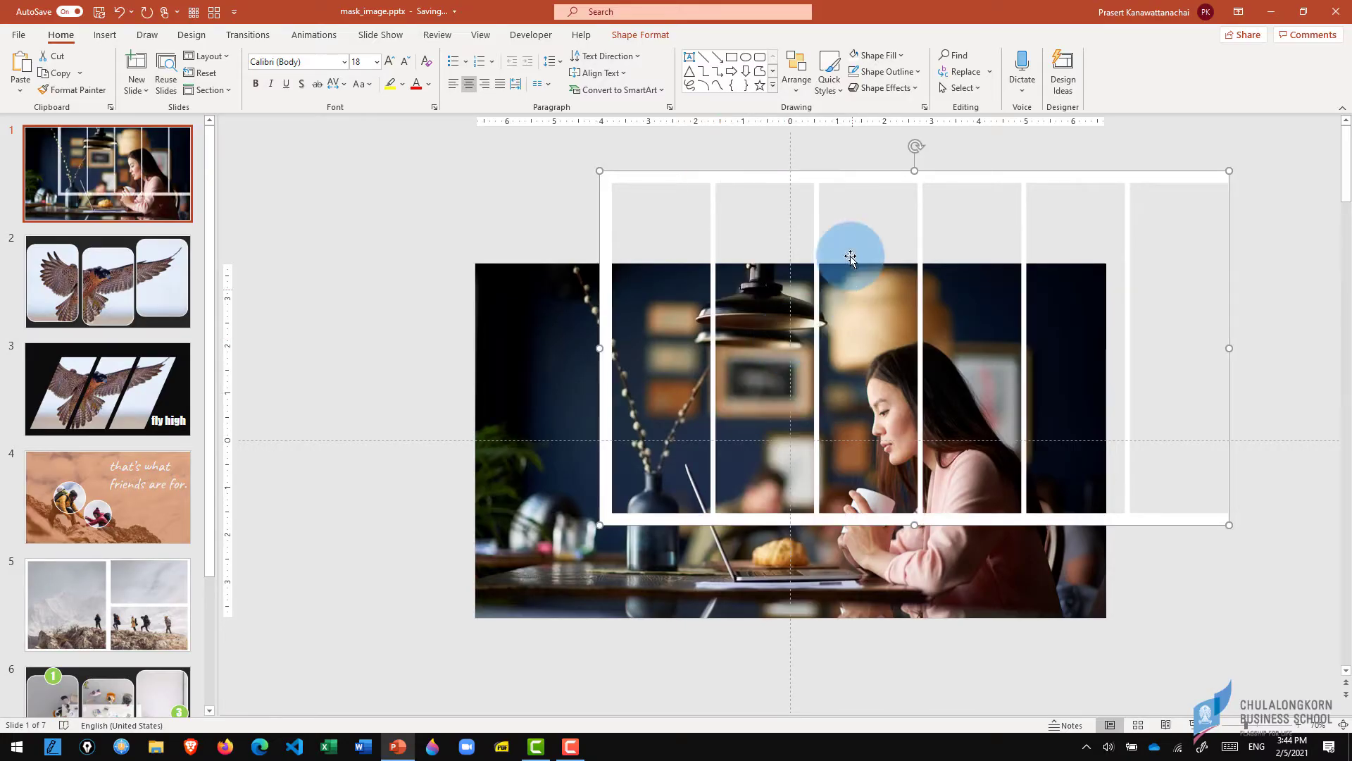
drag(840, 180, 719, 243)
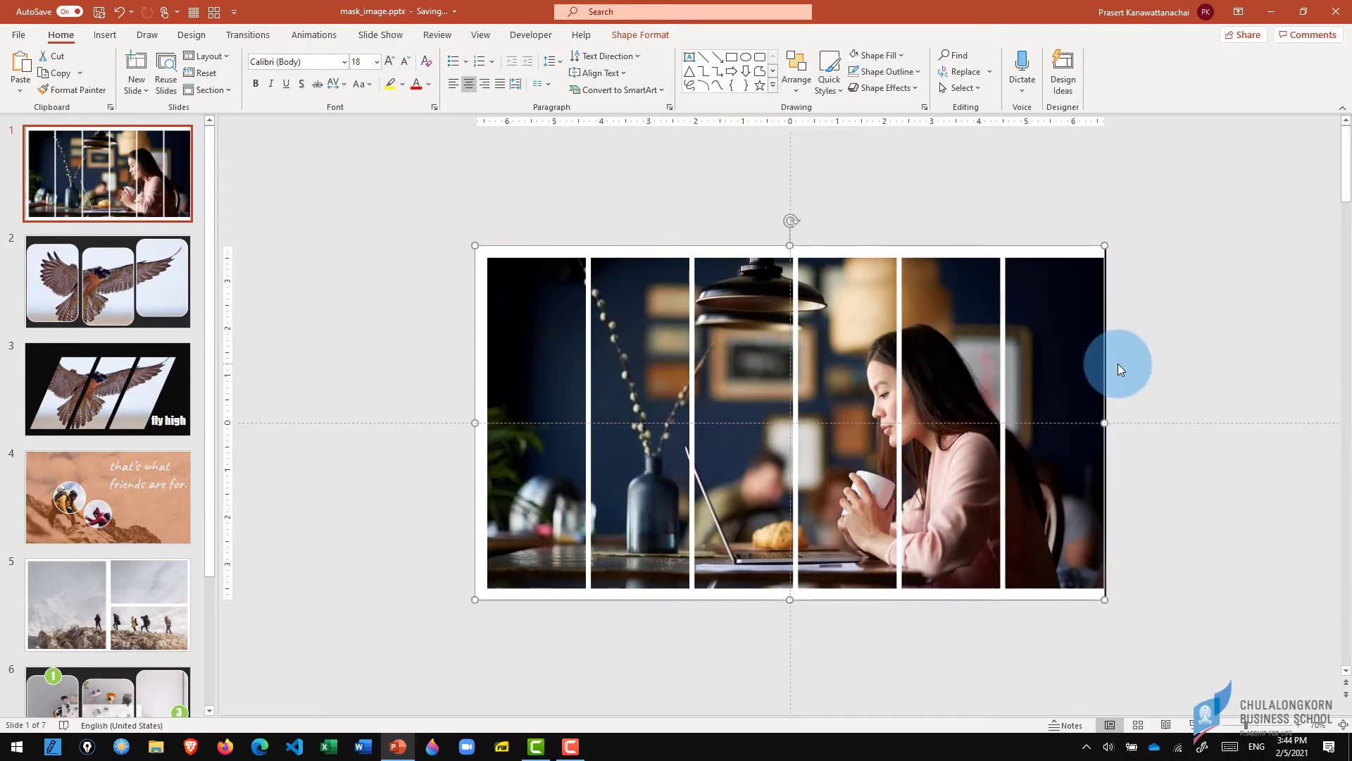
click(1143, 373)
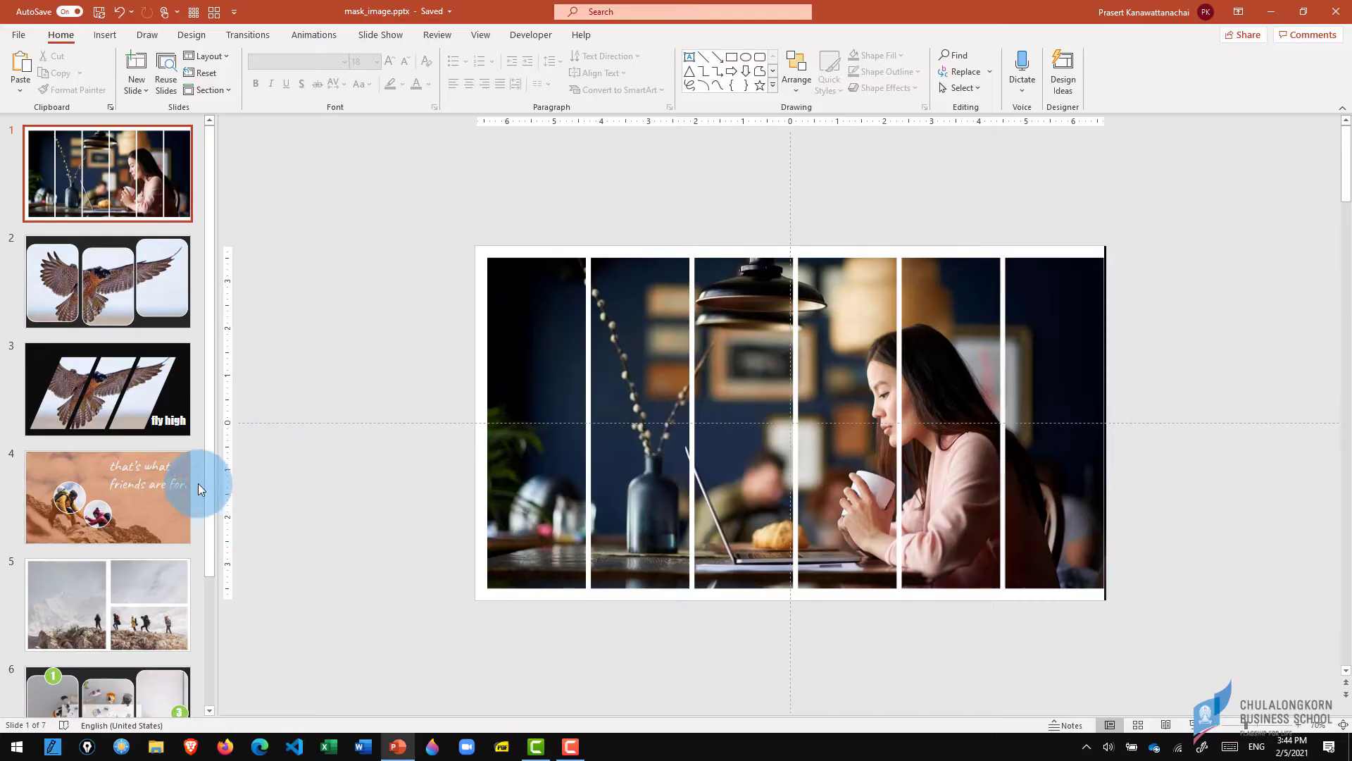
click(121, 373)
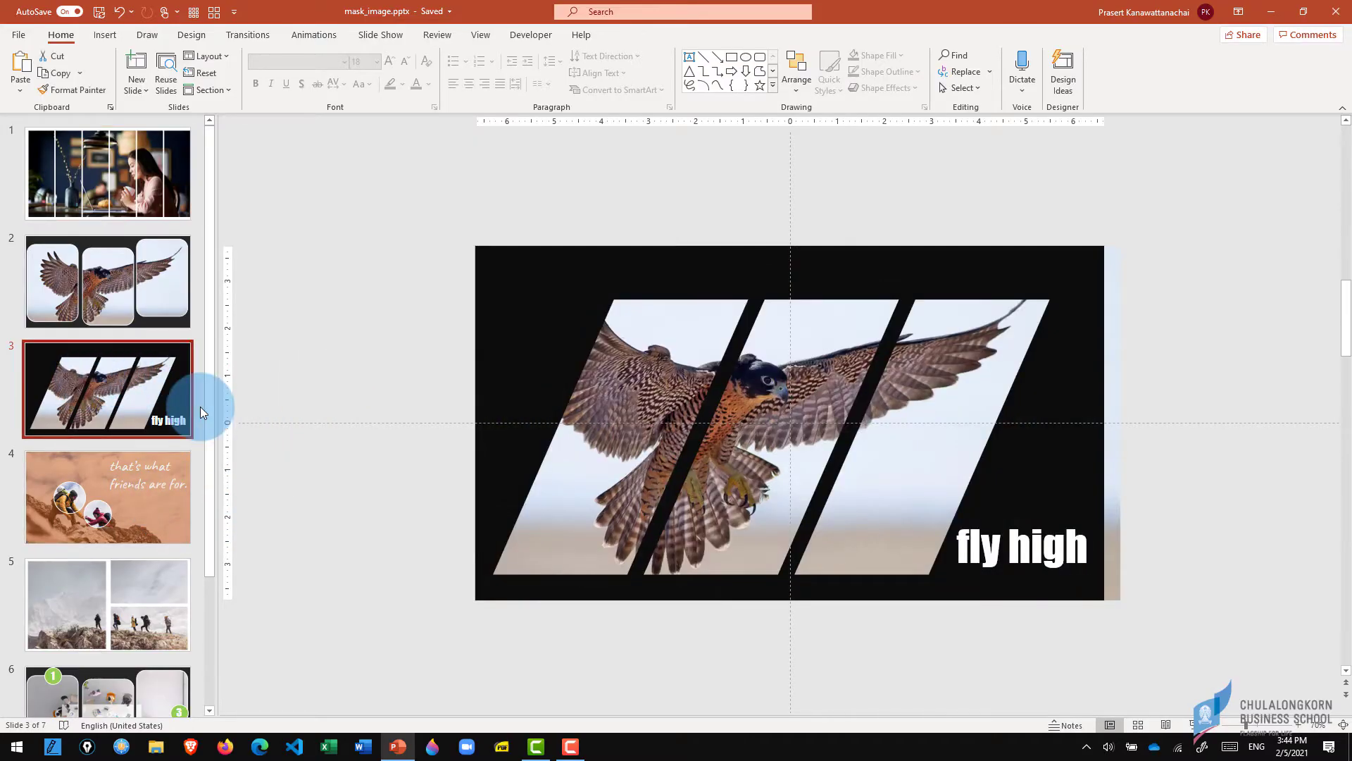
- Insert a new blank slide after slide 1
click(159, 498)
click(154, 226)
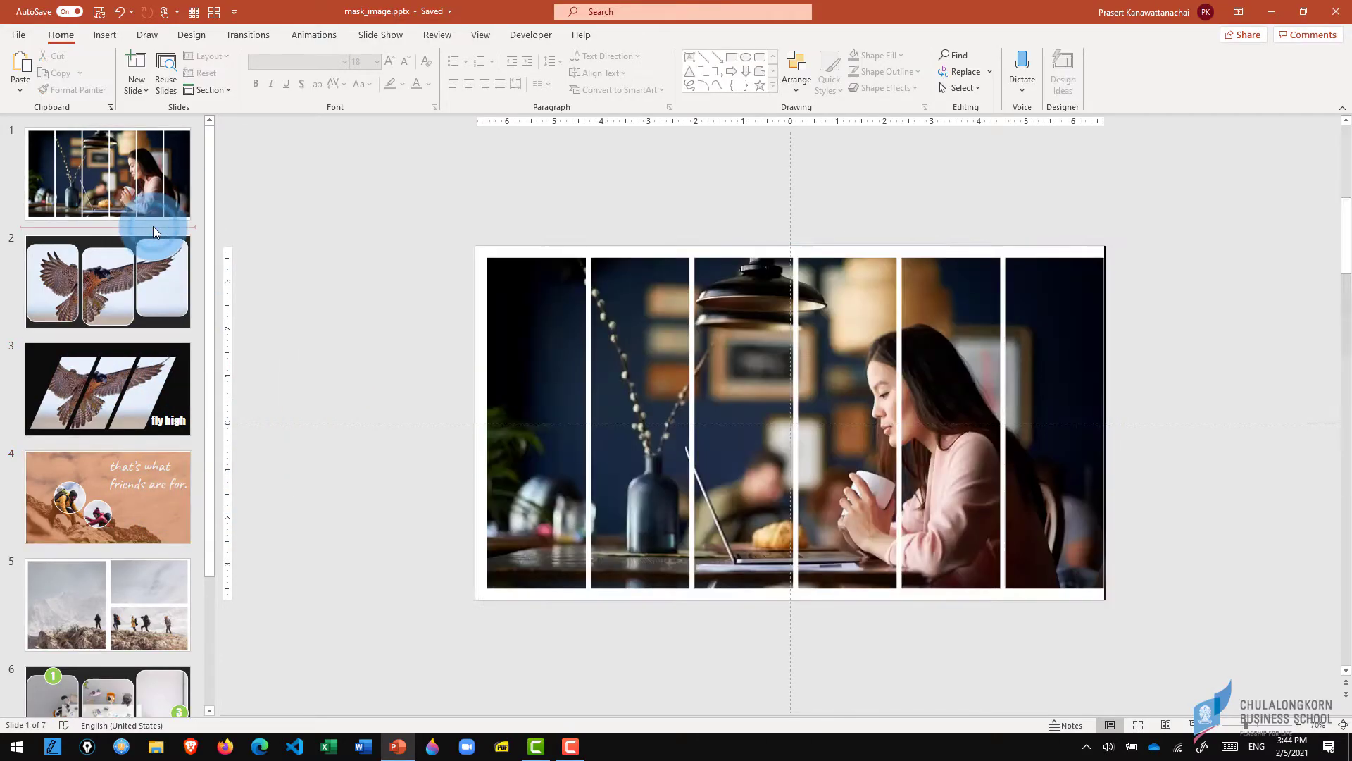
click(138, 73)
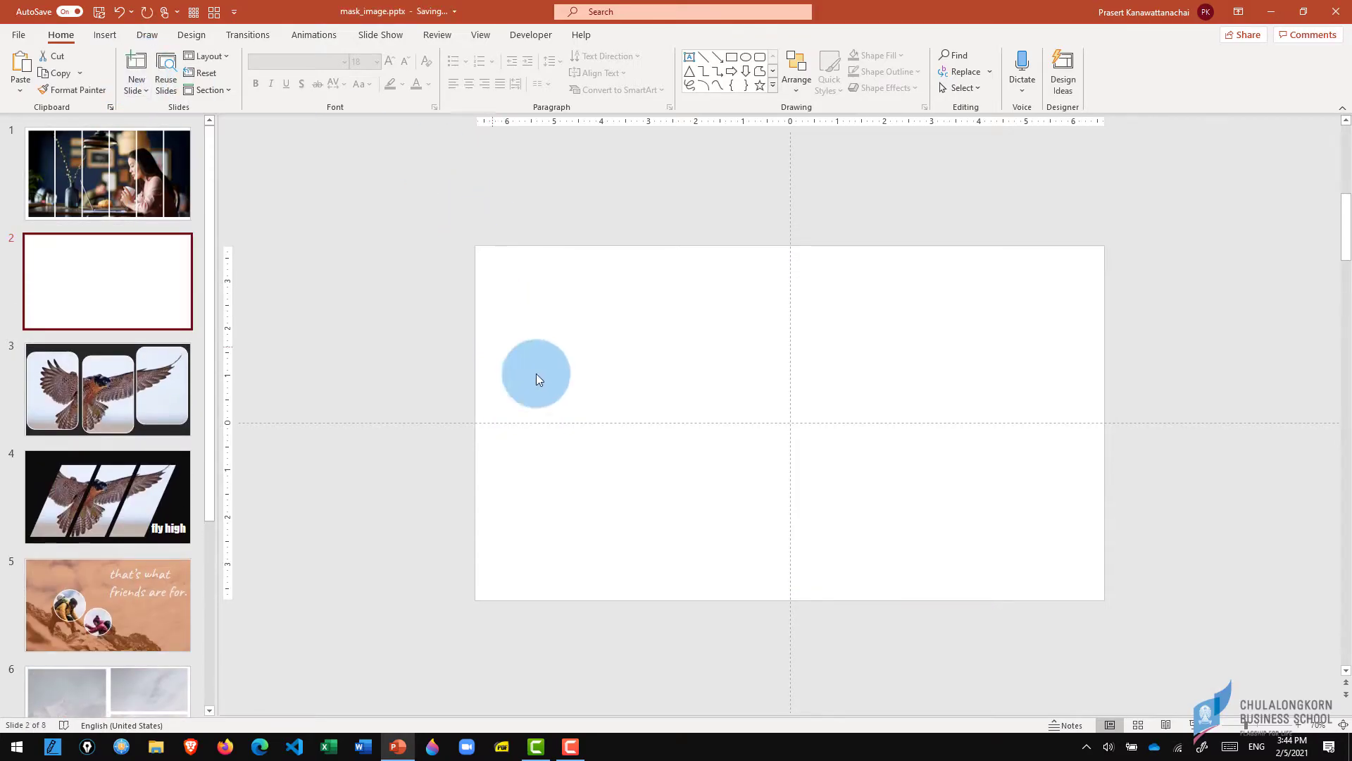
- Cover the new slide with a blue rectangle sized 7.5" by 13.33"
click(732, 63)
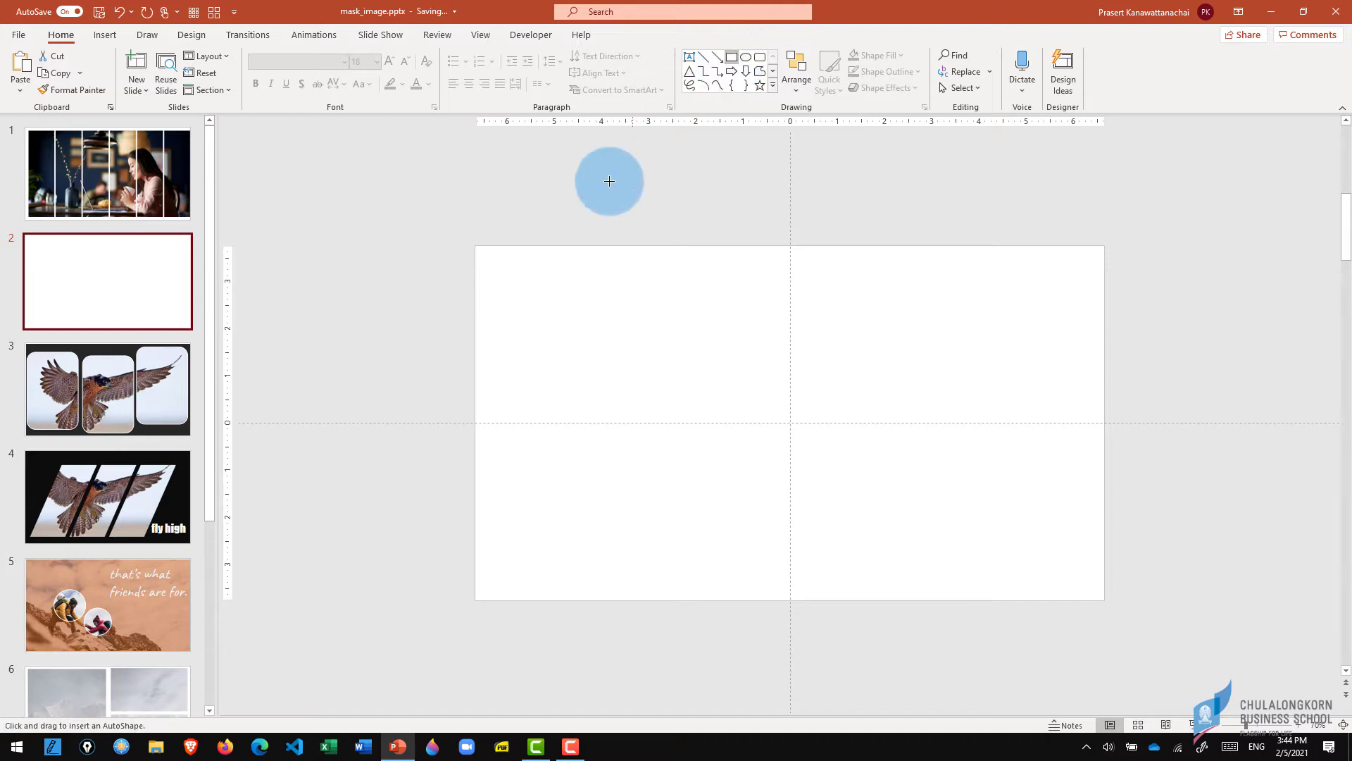
drag(476, 246, 1100, 601)
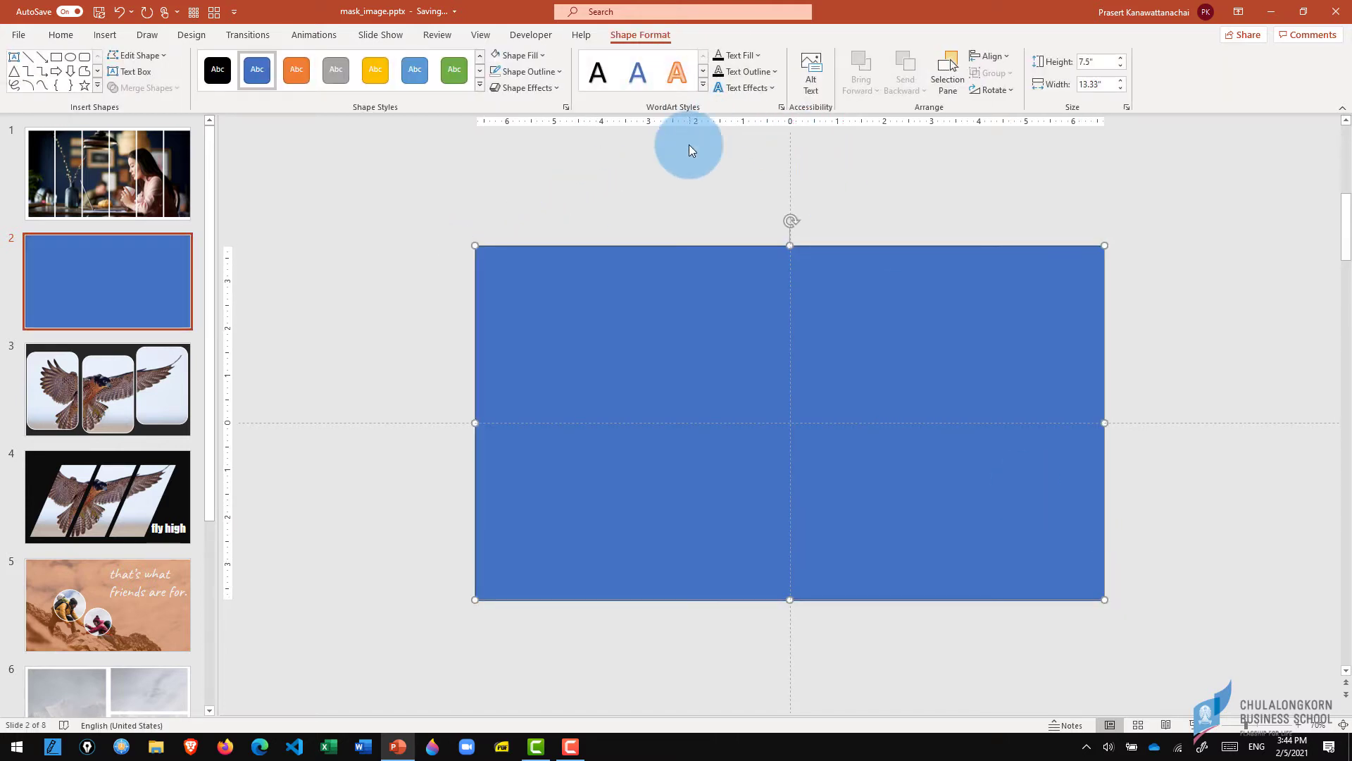
click(593, 158)
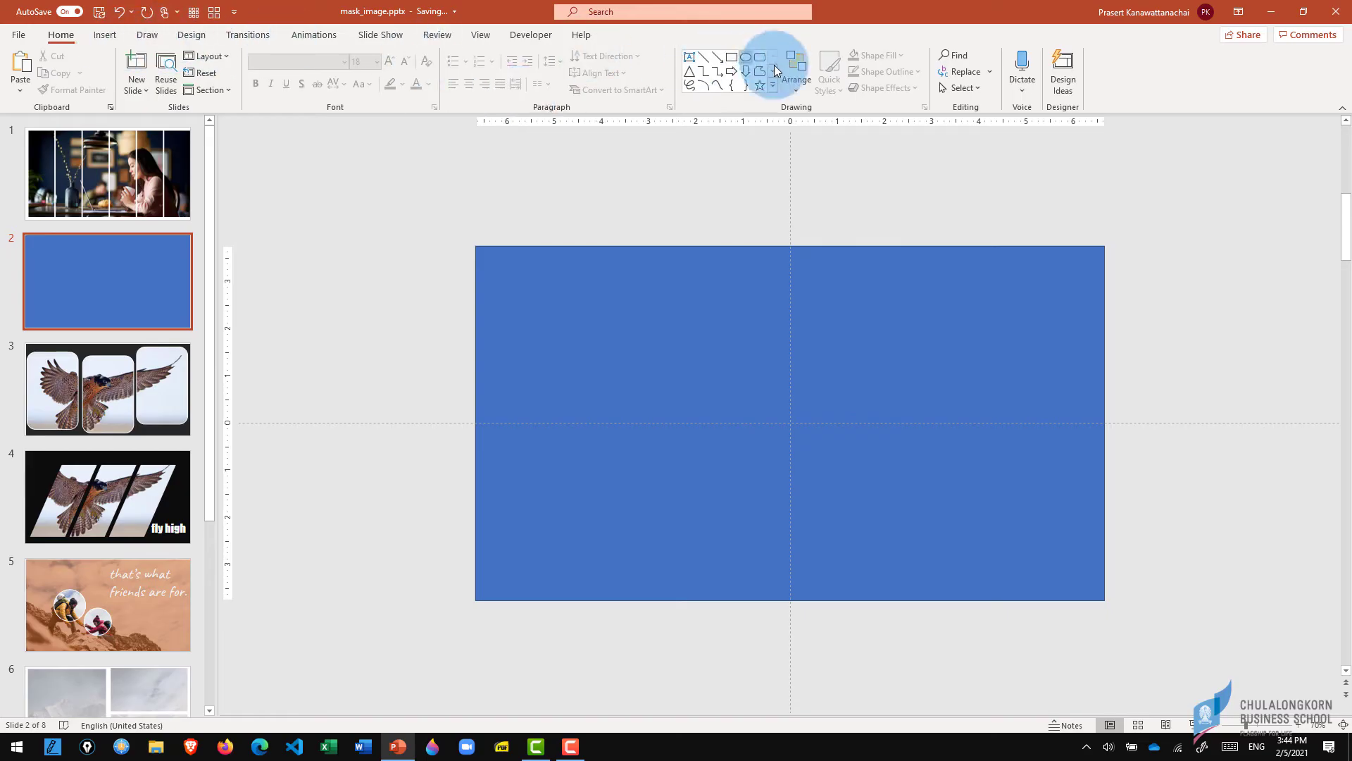
- Draw a tall parallelogram over the left side of the blue rectangle
click(772, 85)
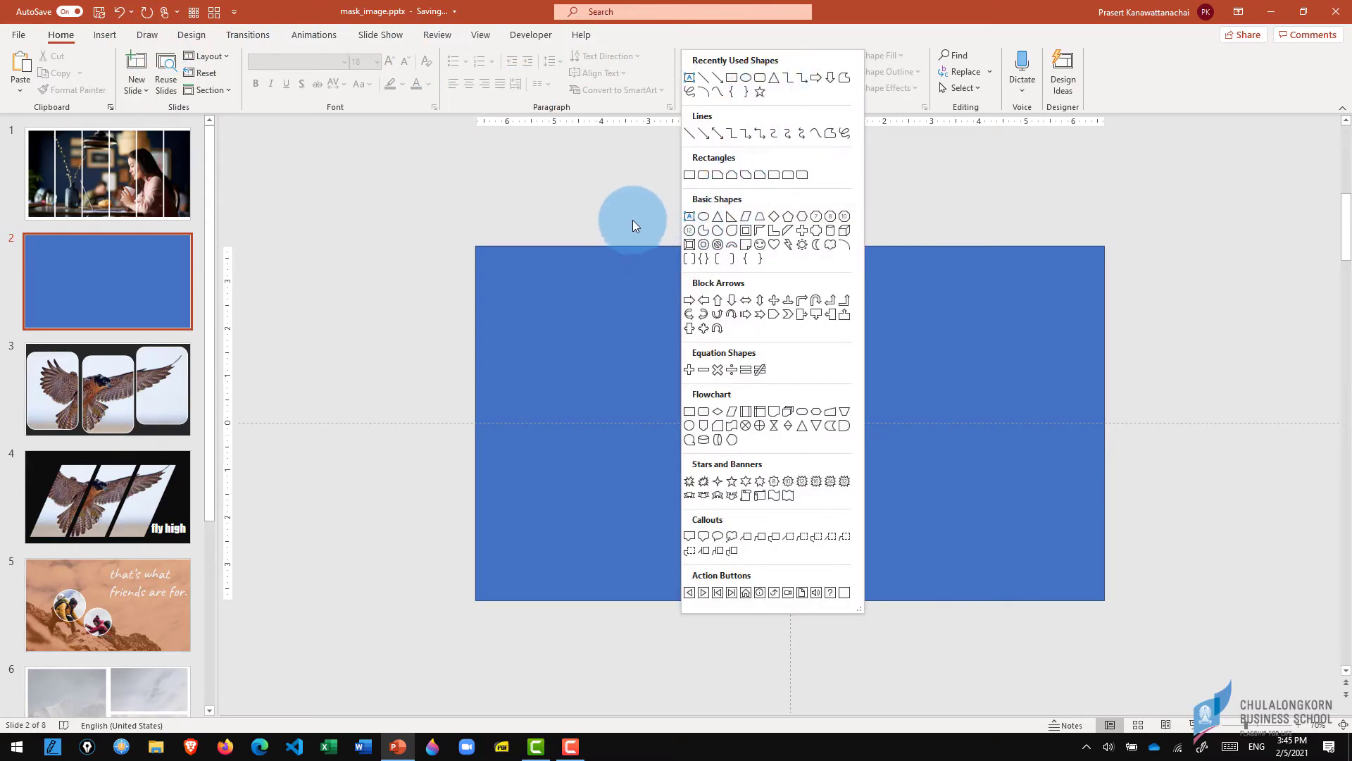
click(746, 223)
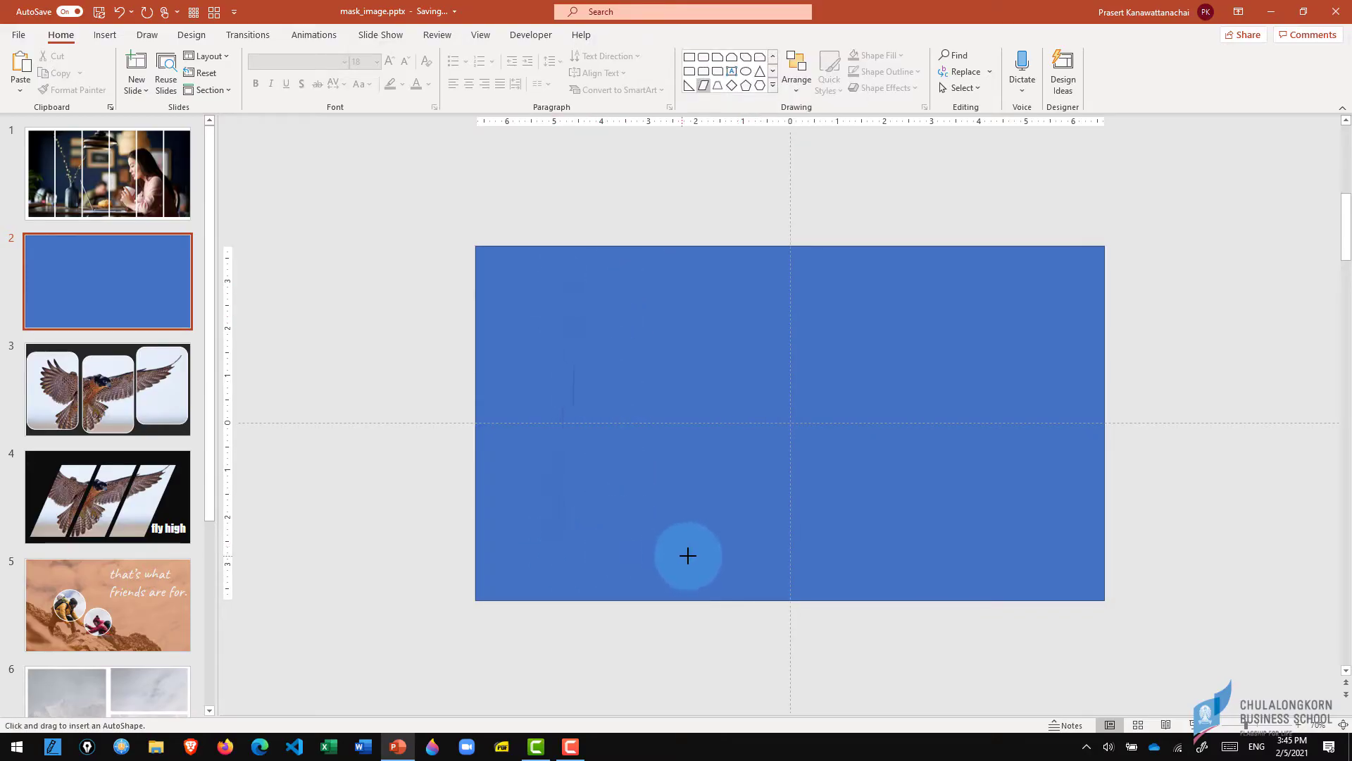
drag(554, 285, 697, 556)
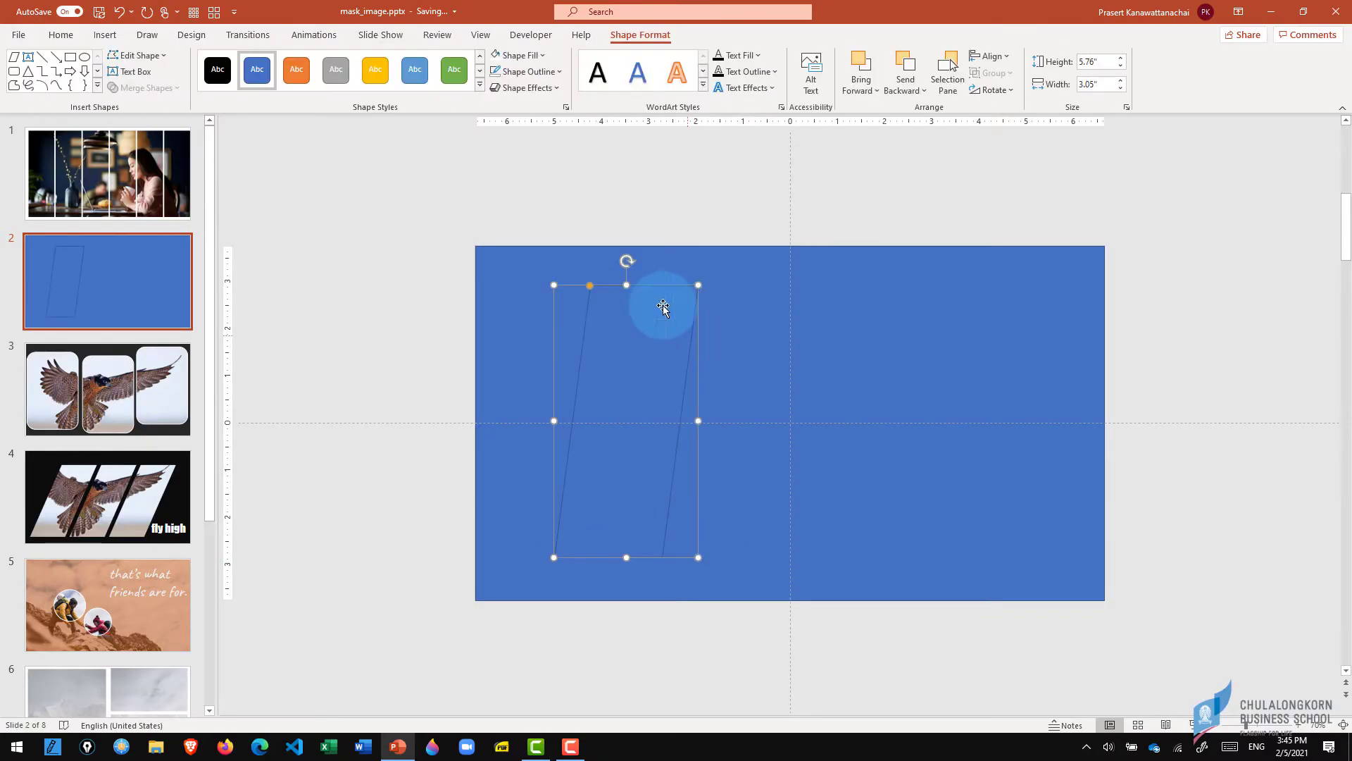
click(596, 286)
click(606, 285)
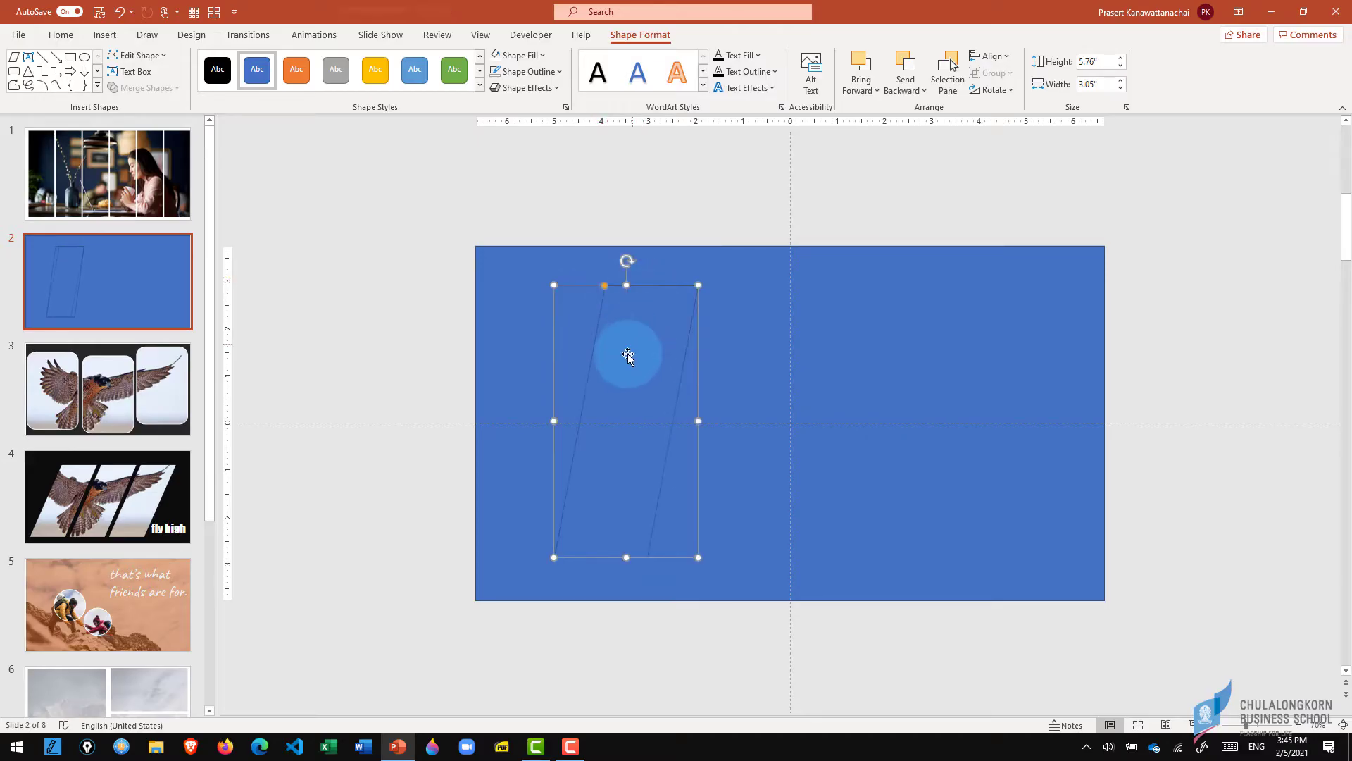
click(604, 354)
click(658, 353)
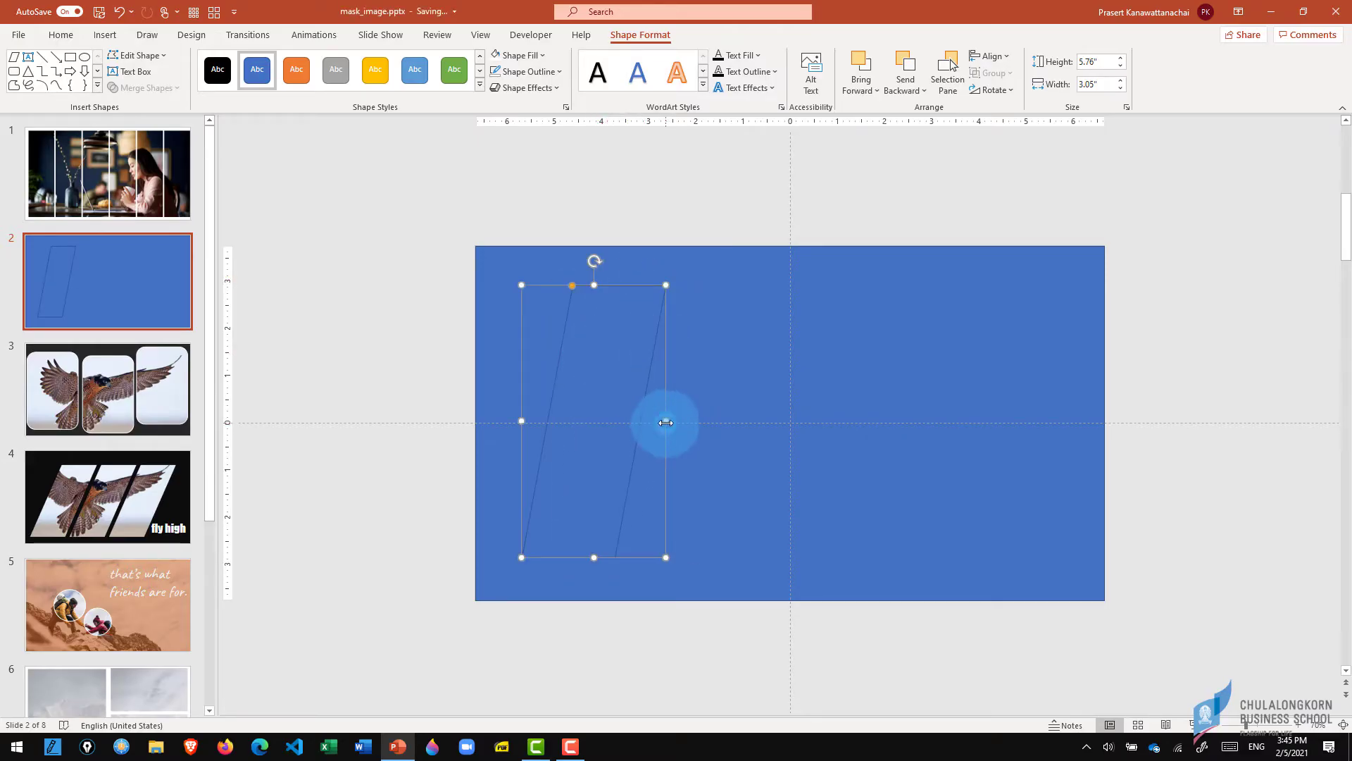
click(719, 426)
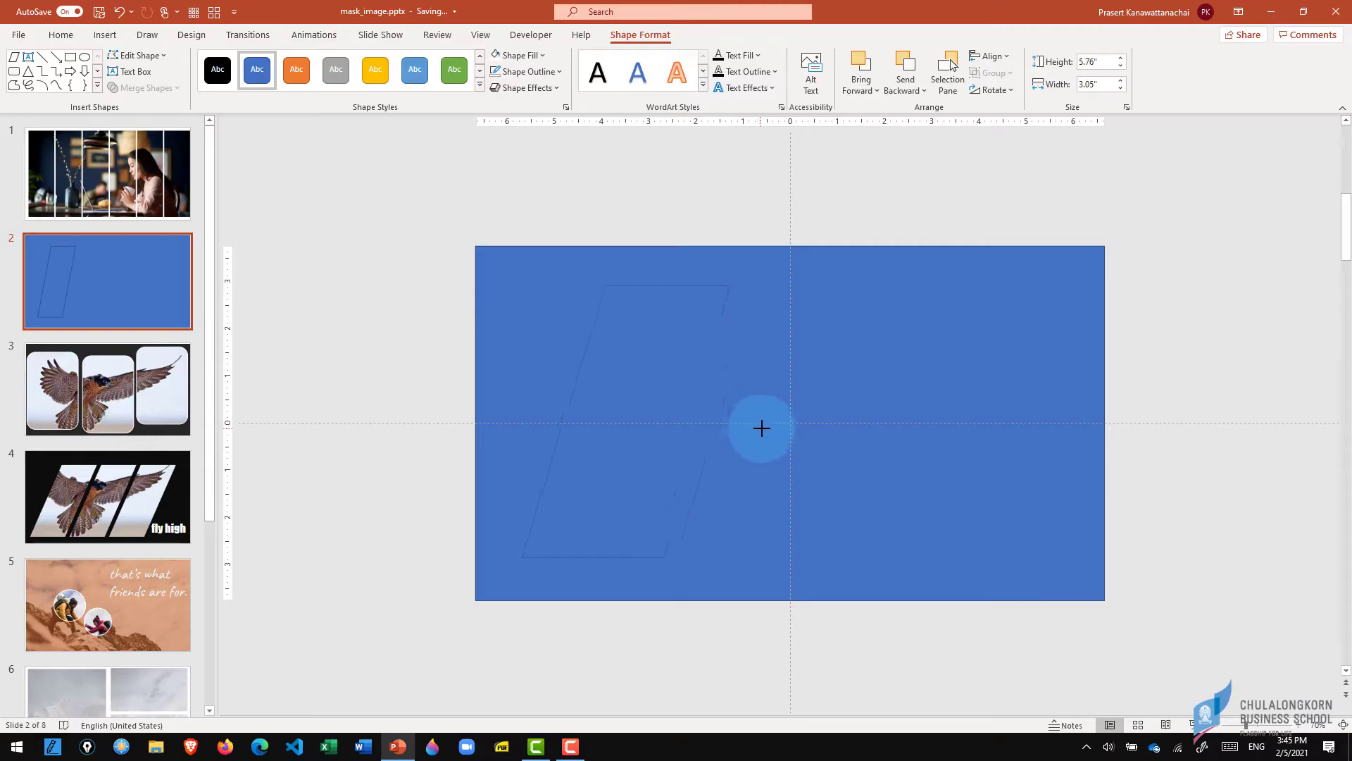
- Resize the parallelogram to 4.58" wide and fill it green
click(704, 394)
drag(688, 383, 640, 366)
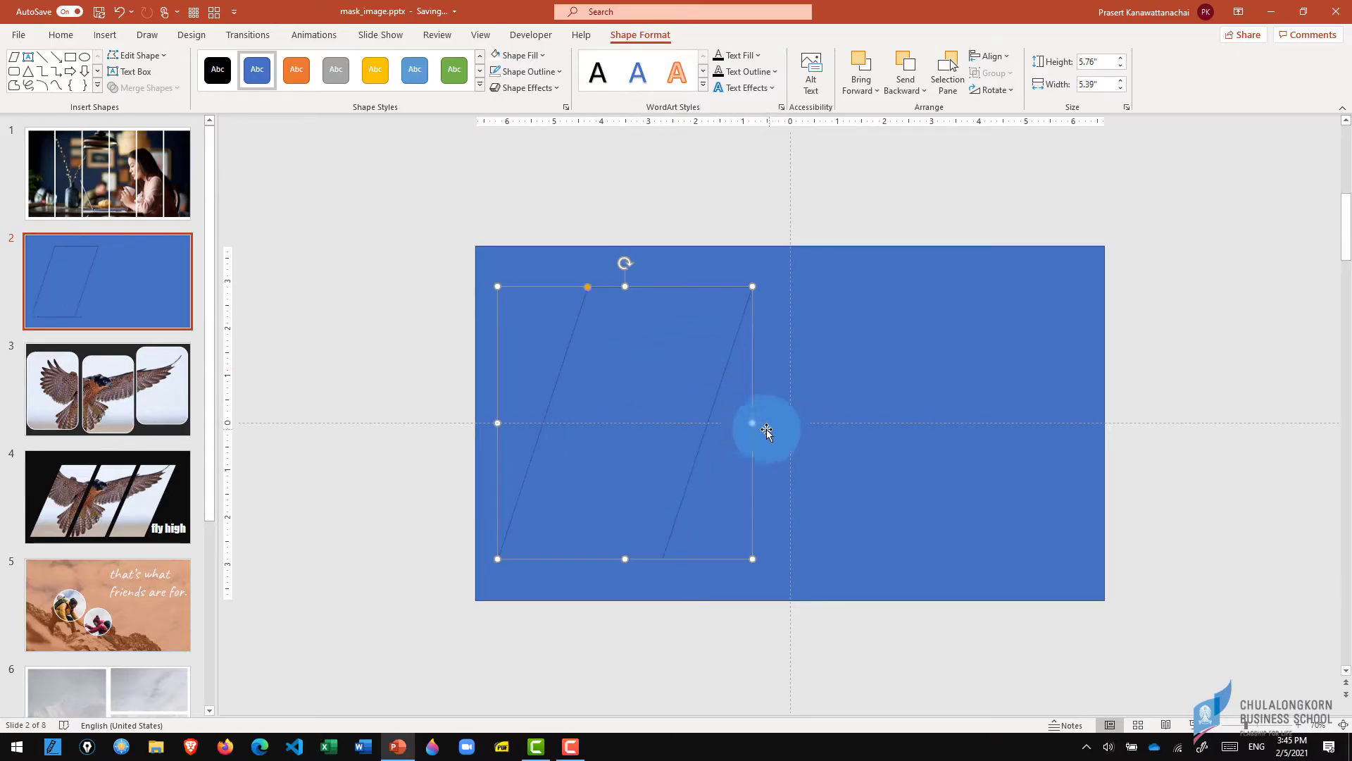
drag(751, 419, 713, 421)
click(465, 76)
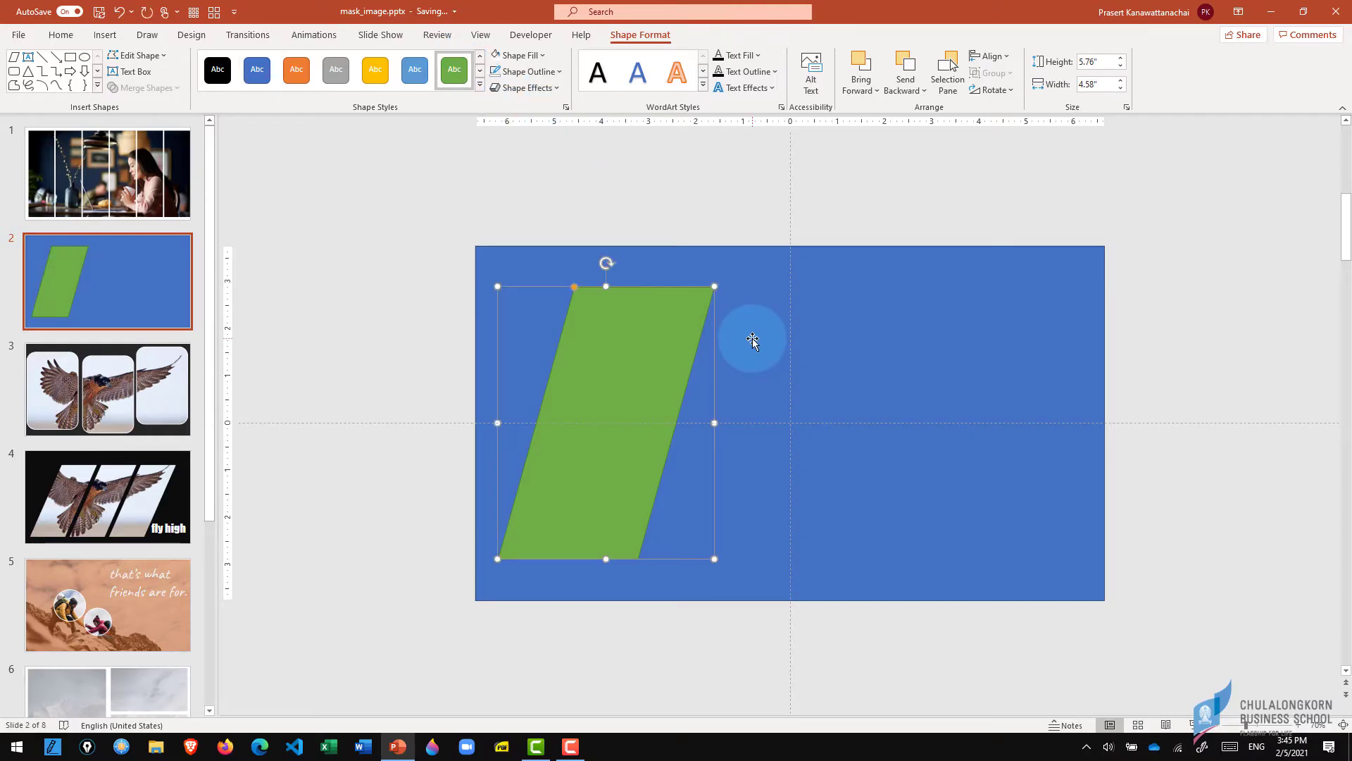
- Copy the parallelogram rightward and repeat with Ctrl+D for four panels, then select all shapes
drag(613, 366, 757, 364)
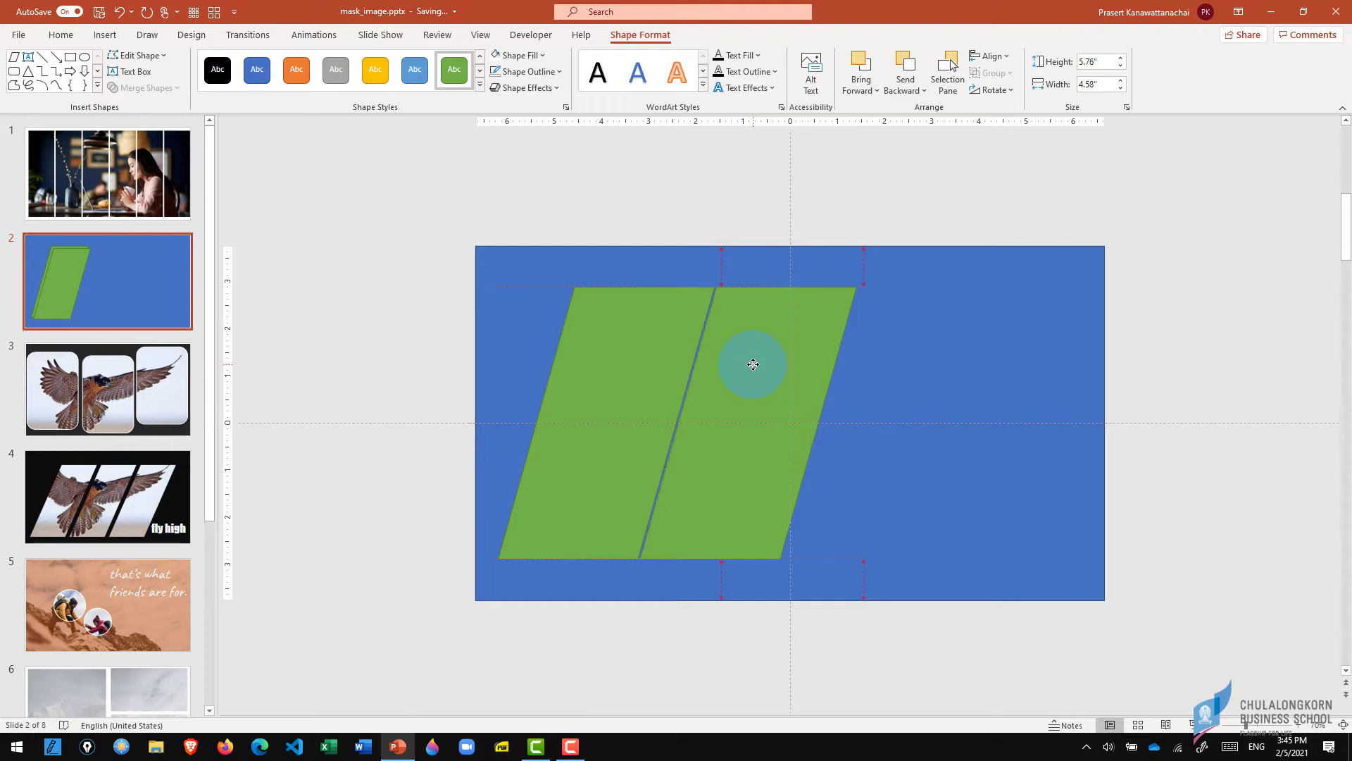
key(ctrl+d)
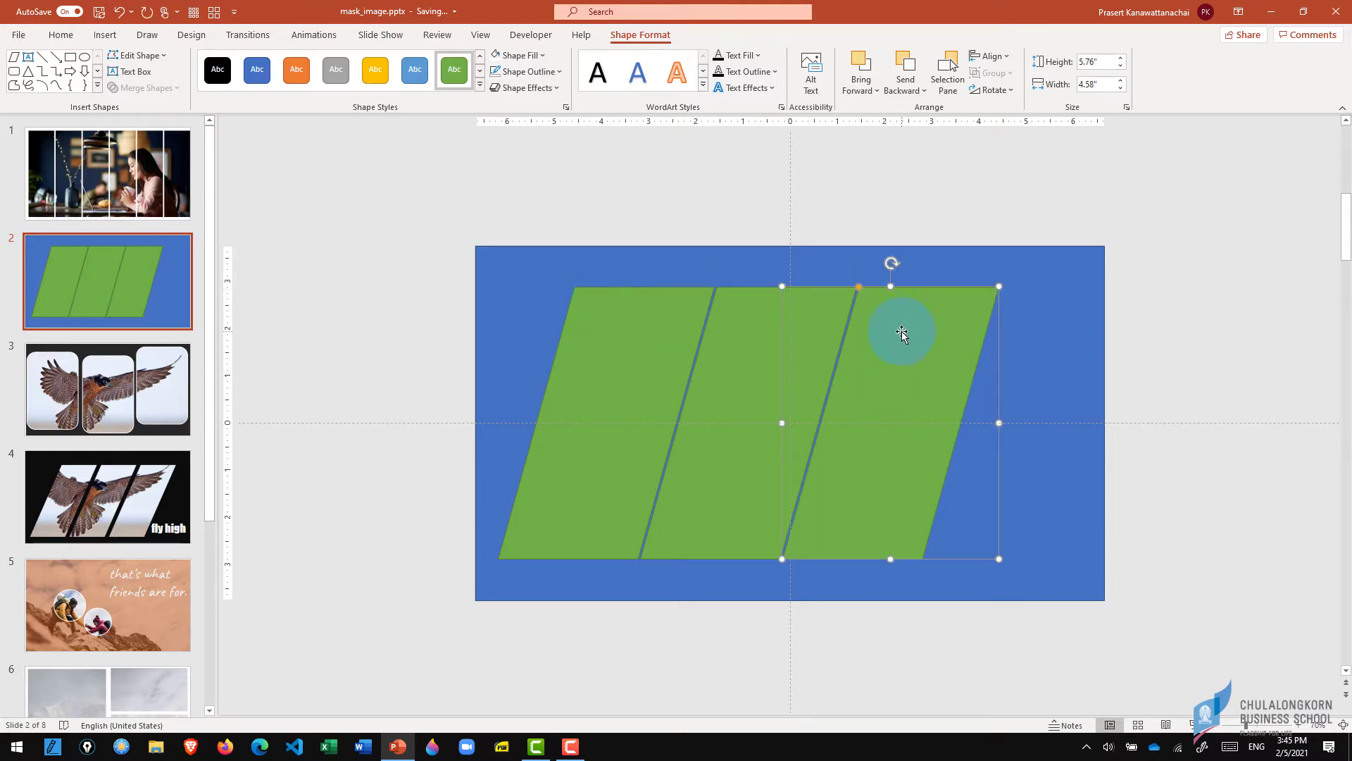
key(ctrl+d)
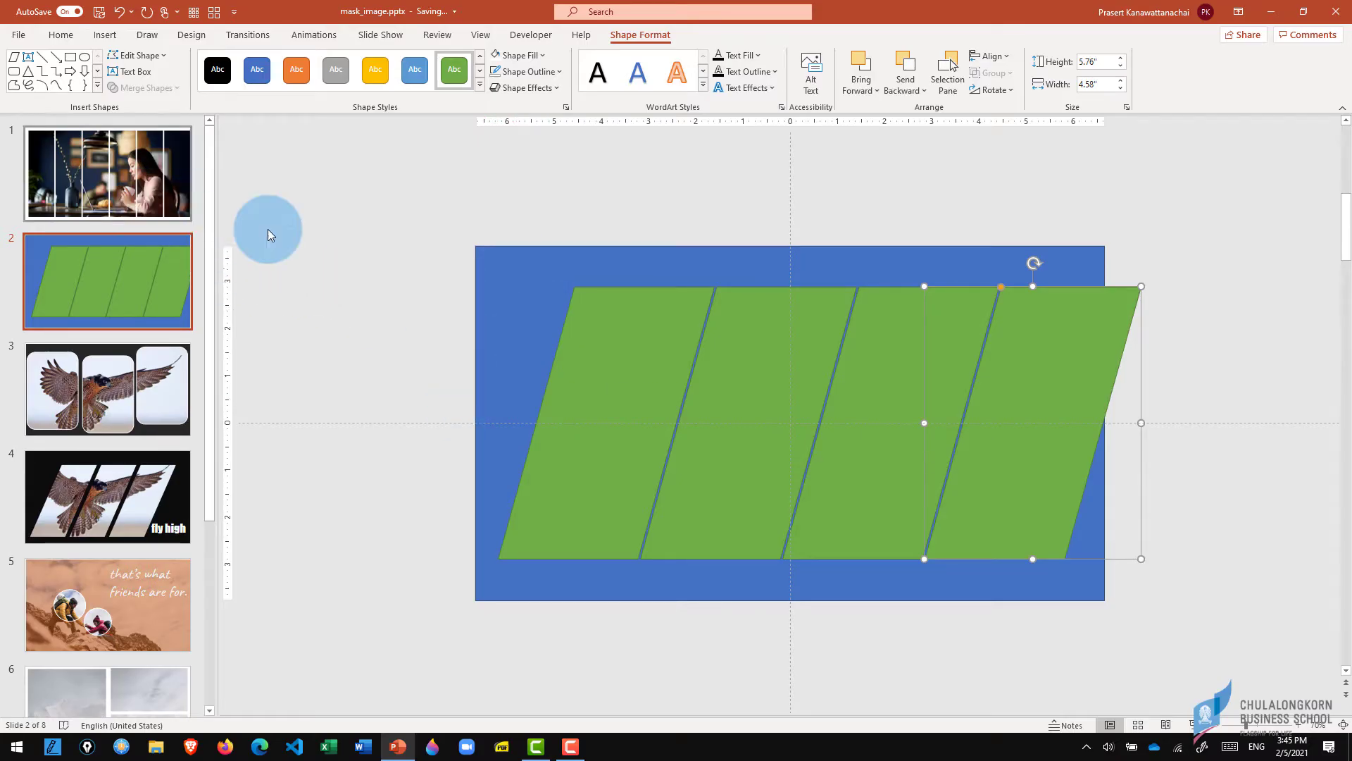
key(ctrl+a)
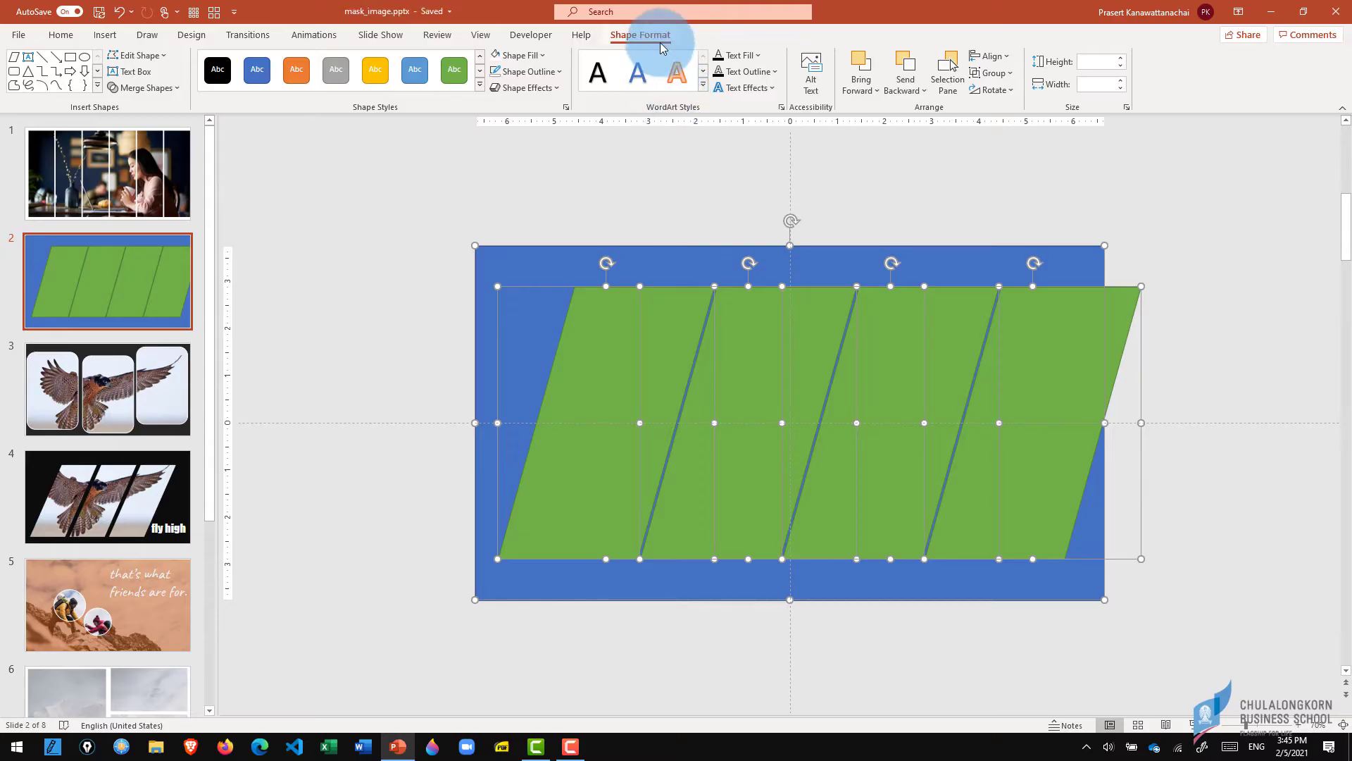
- Combine the rectangle and four parallelograms into one frame with slanted cut-out windows
click(160, 88)
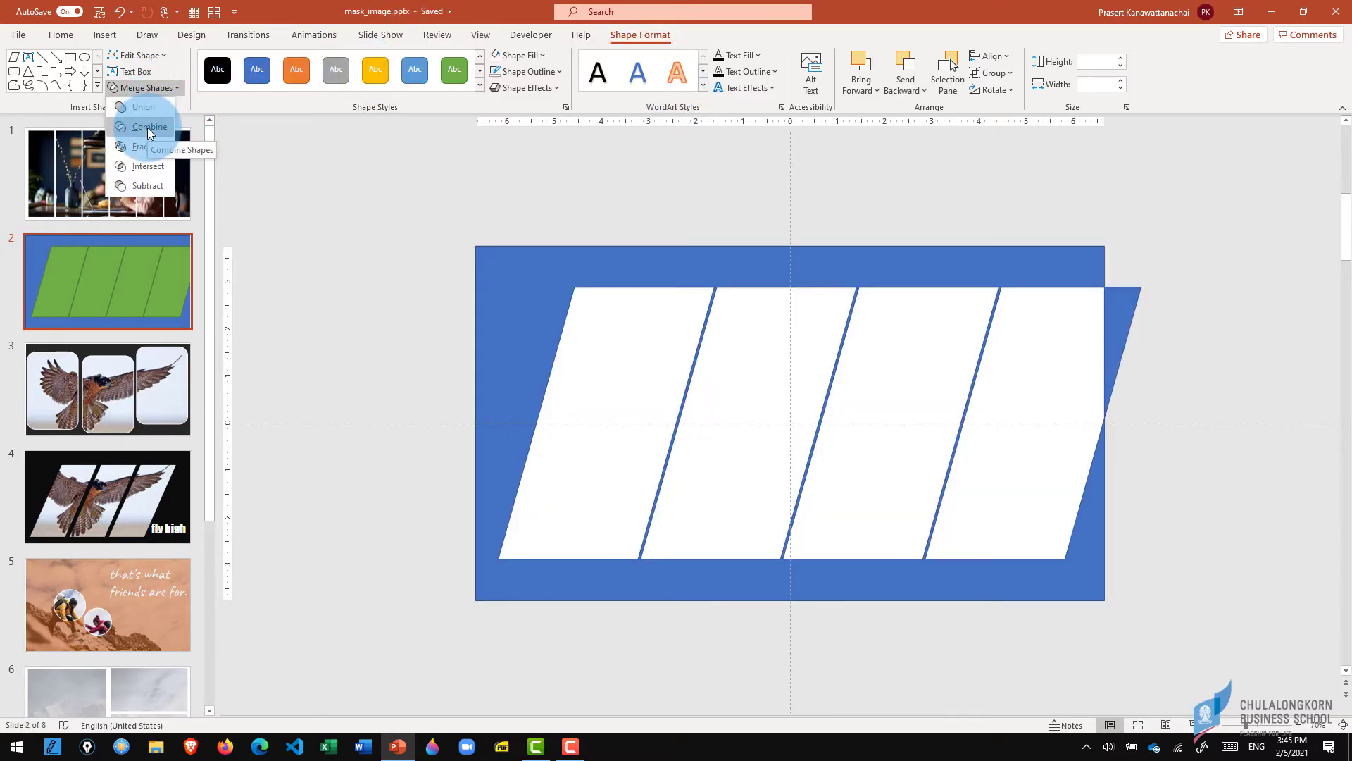
click(147, 128)
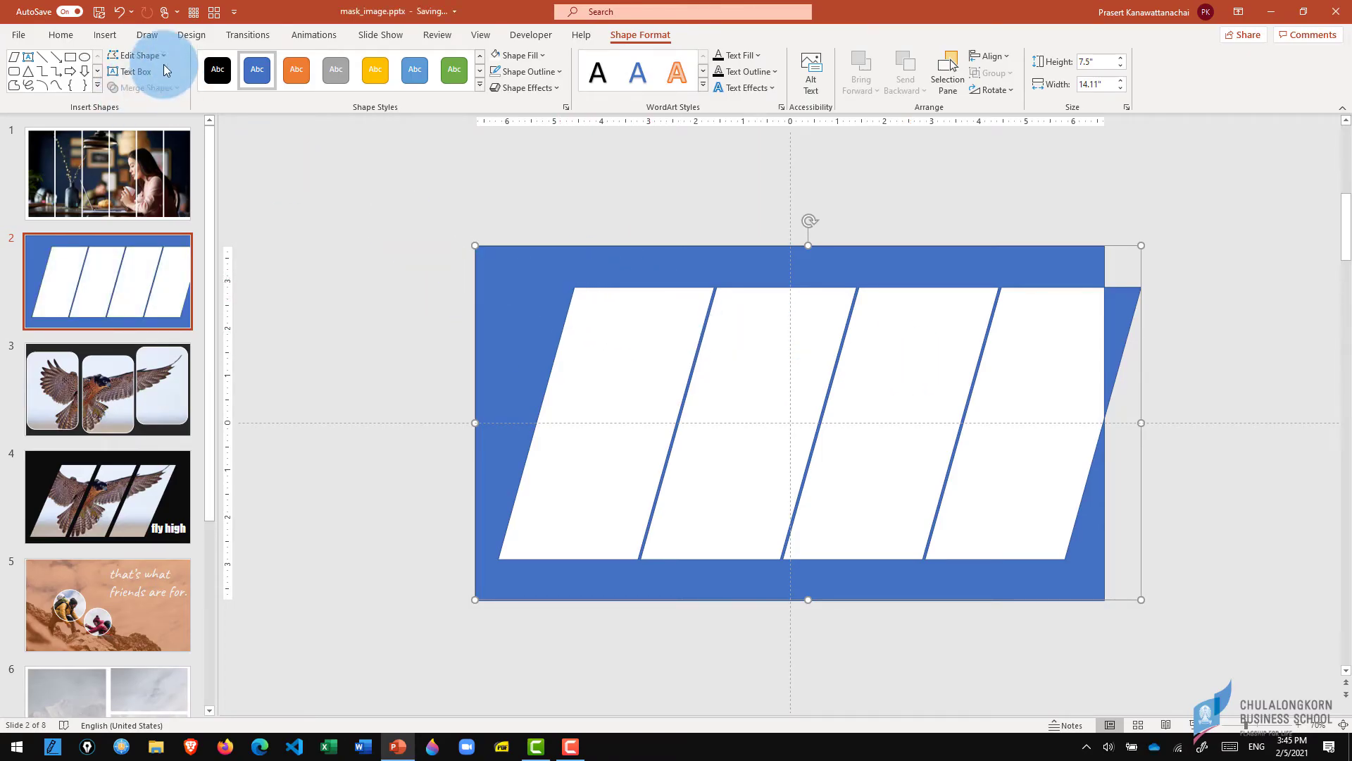
click(105, 34)
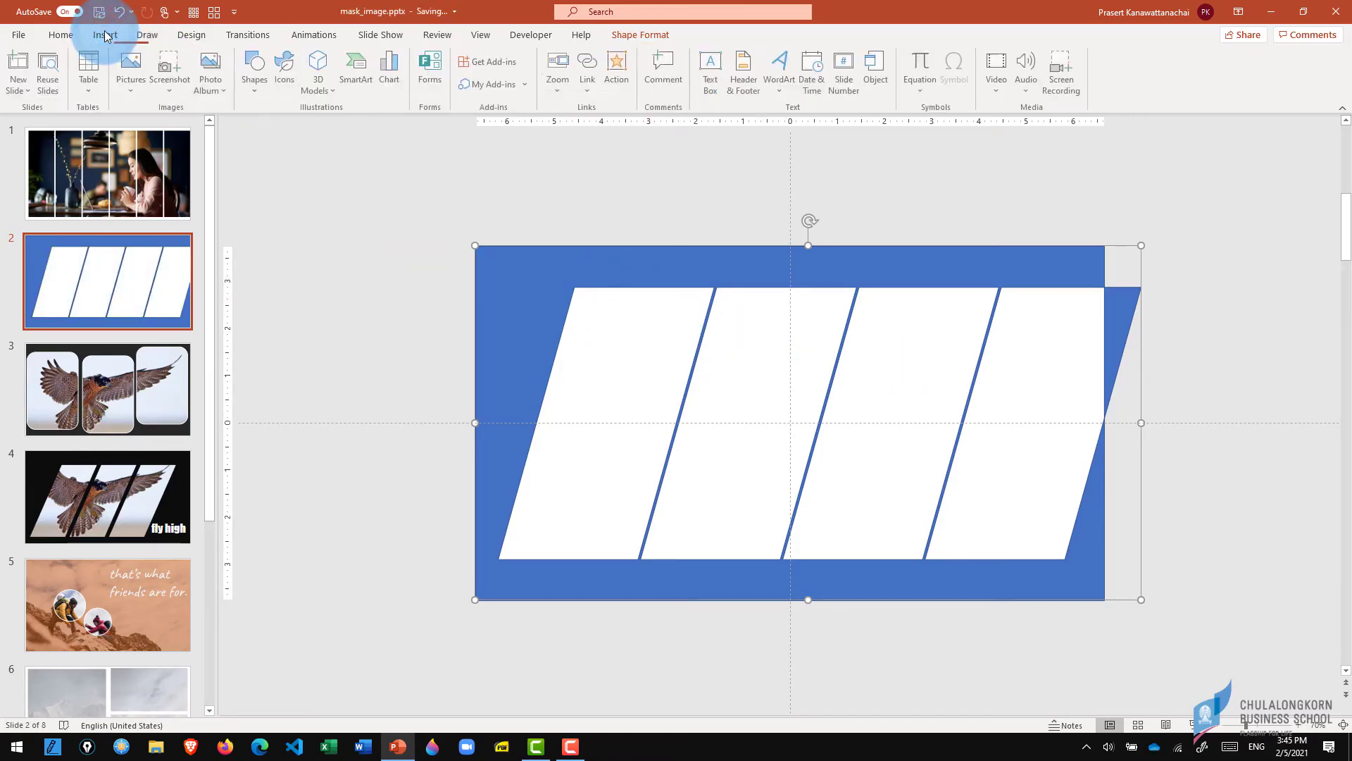
- Insert the stock photo of a woman and child by a red wall
click(139, 93)
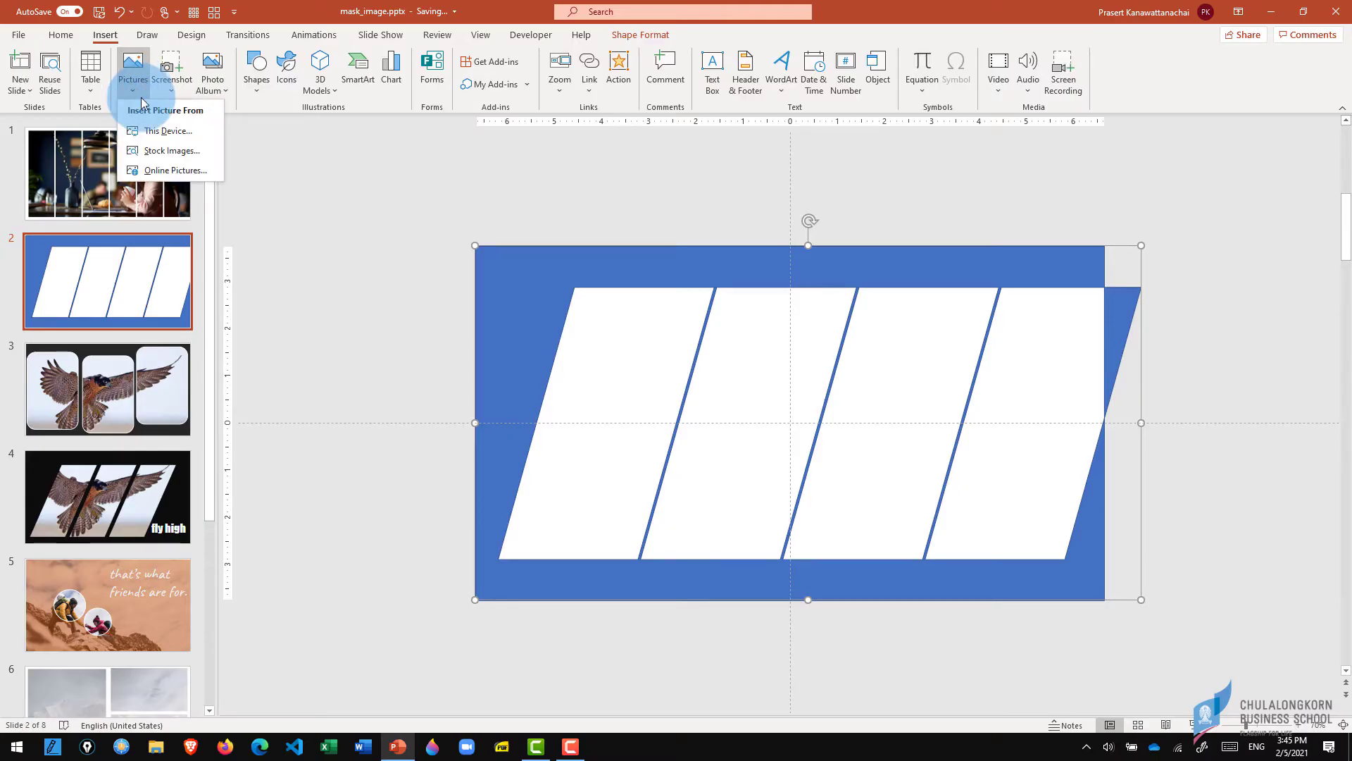
click(171, 150)
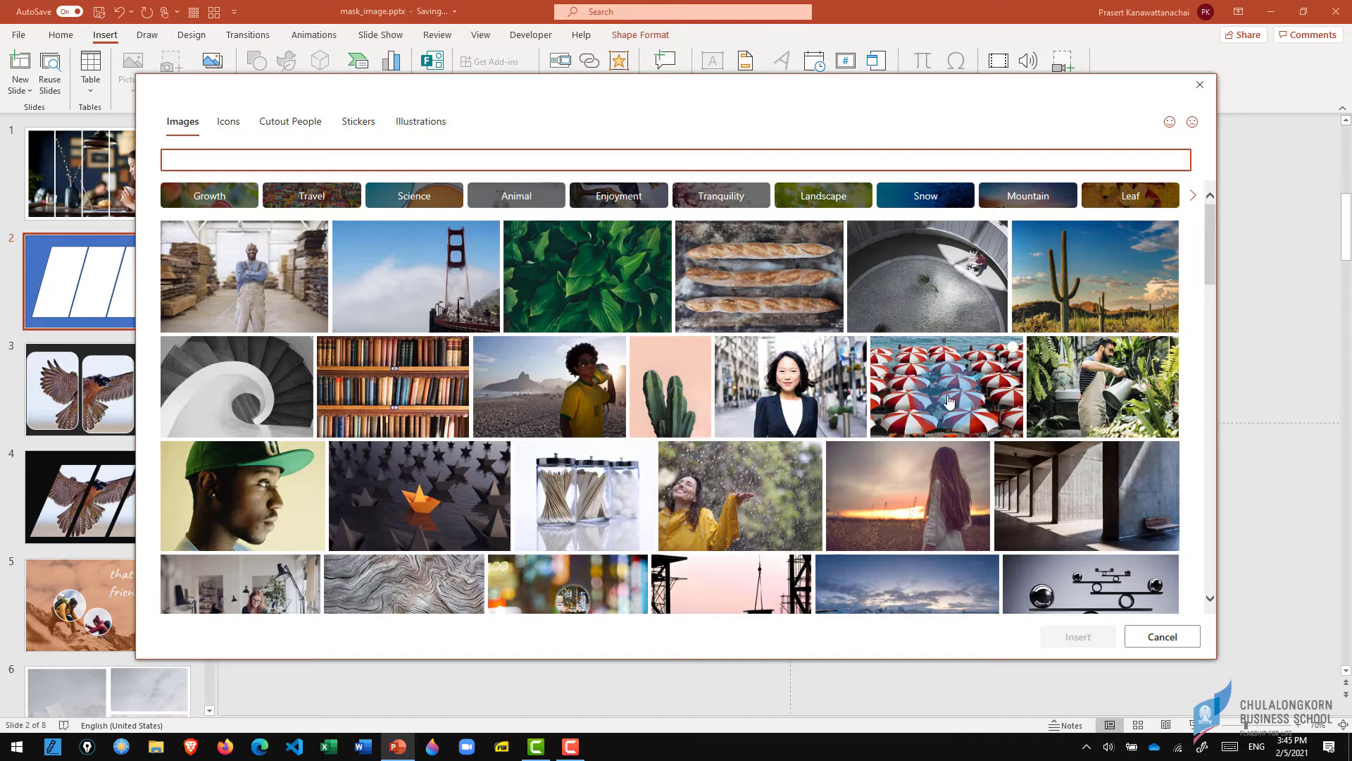
scroll(896, 479, down, 2)
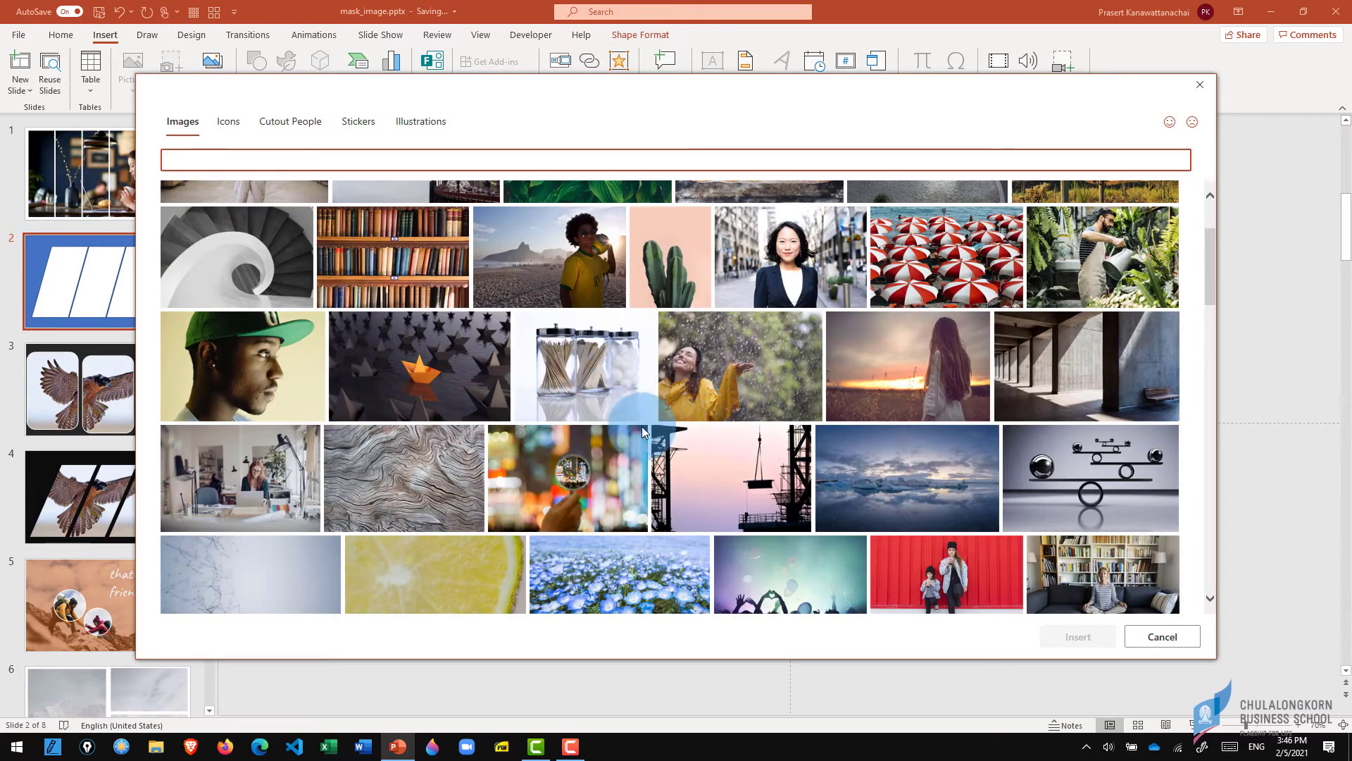
scroll(697, 492, down, 2)
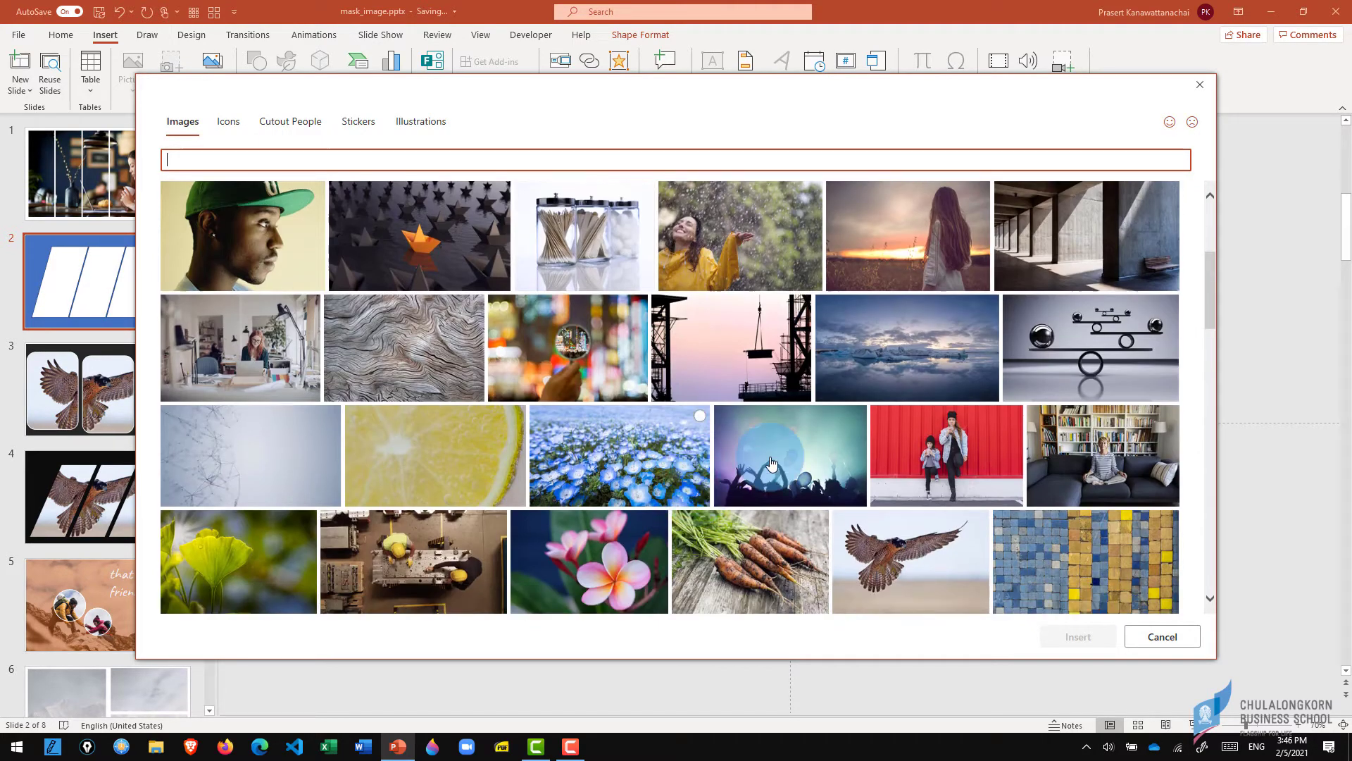
click(941, 438)
click(1059, 628)
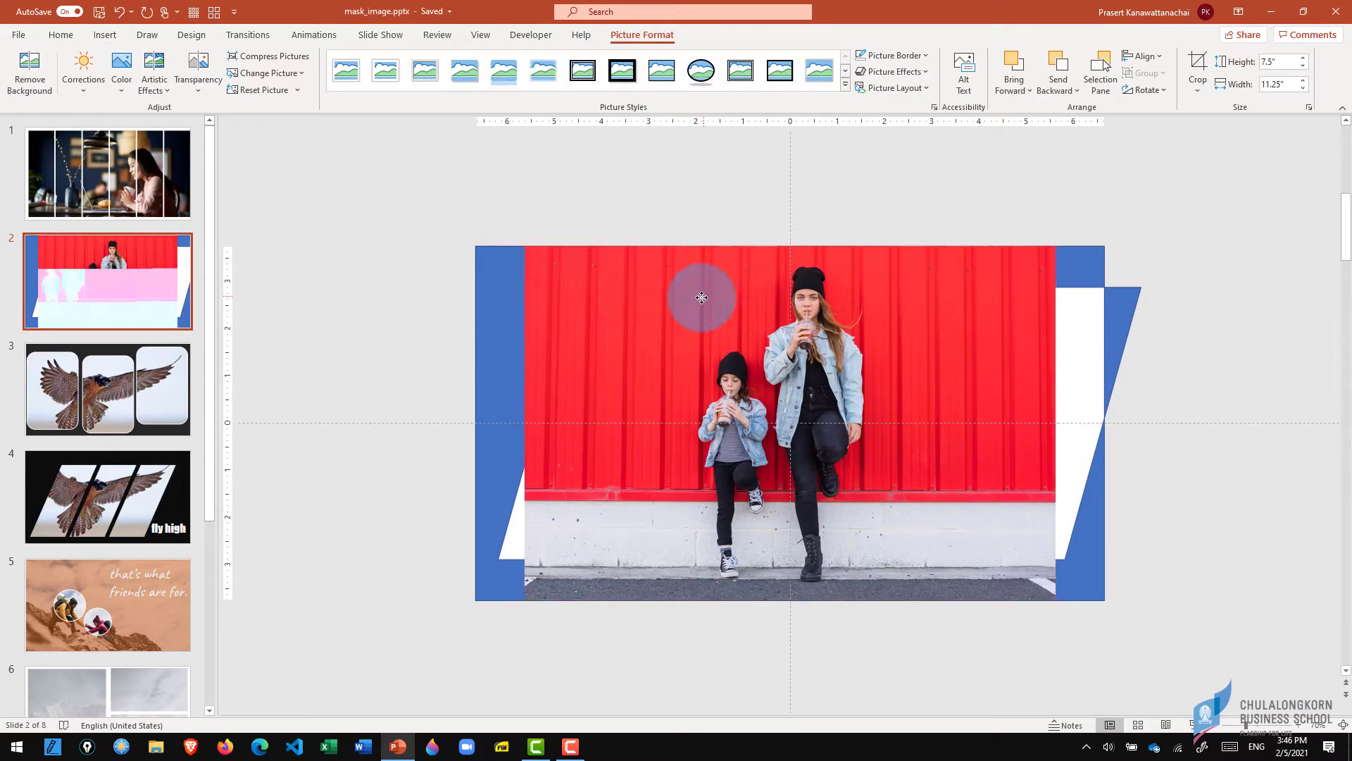
- Send the red-wall photo behind the blue frame and enlarge it to 8.89" × 13.33" under the windows
drag(704, 296, 654, 297)
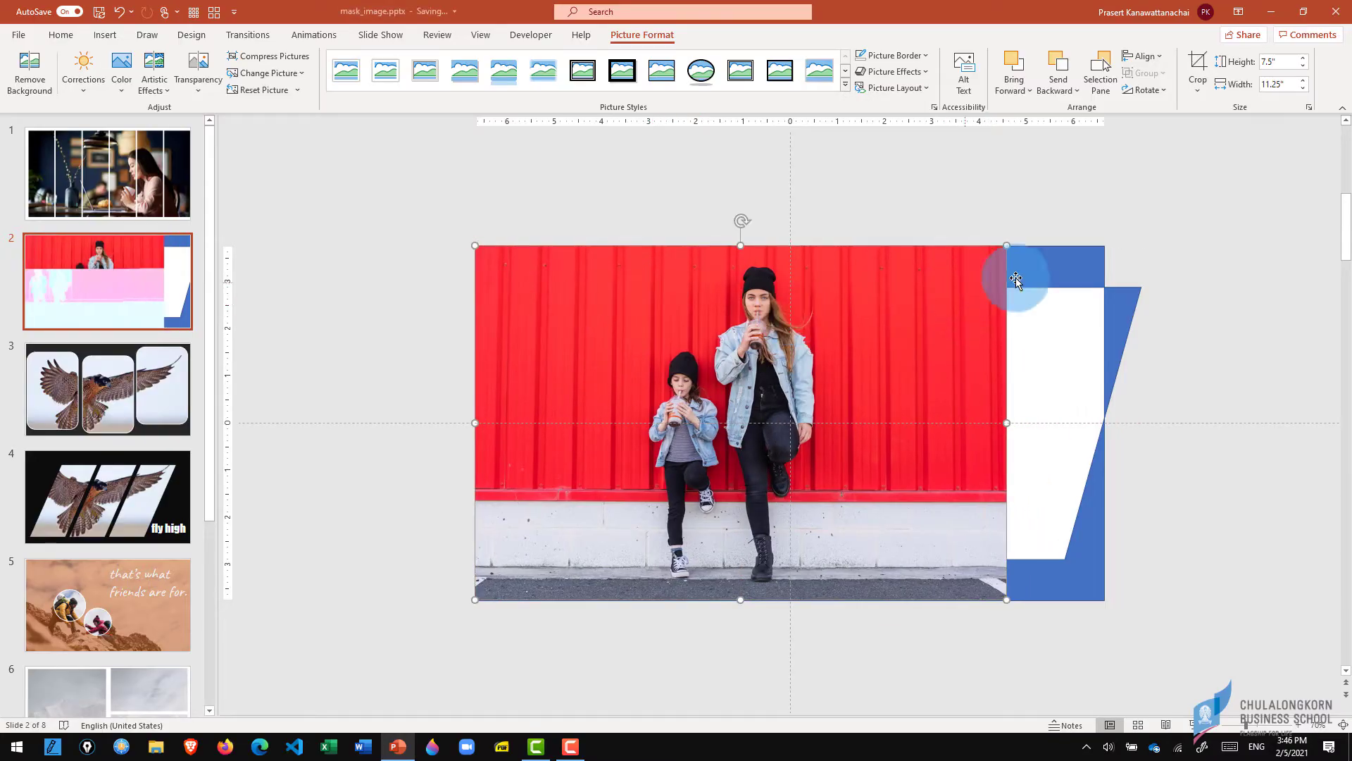
right_click(825, 312)
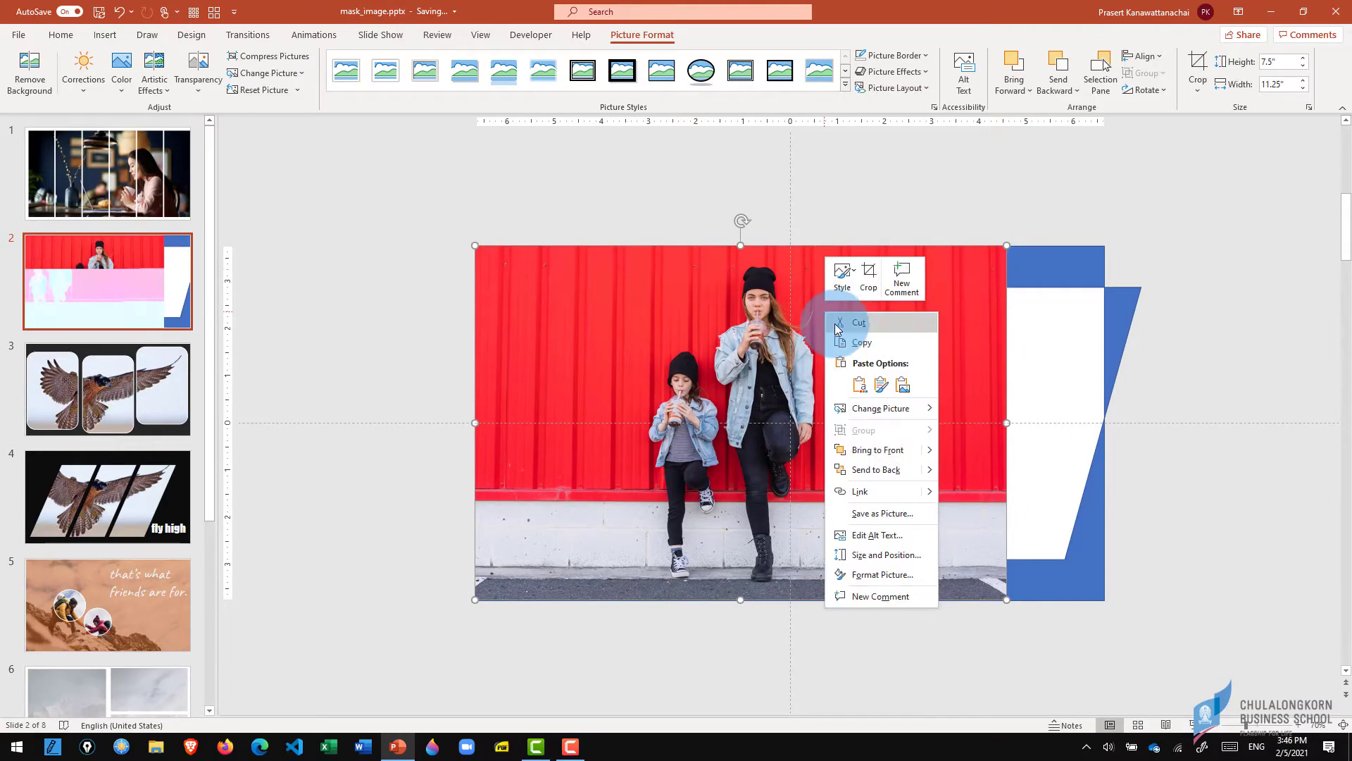
click(861, 470)
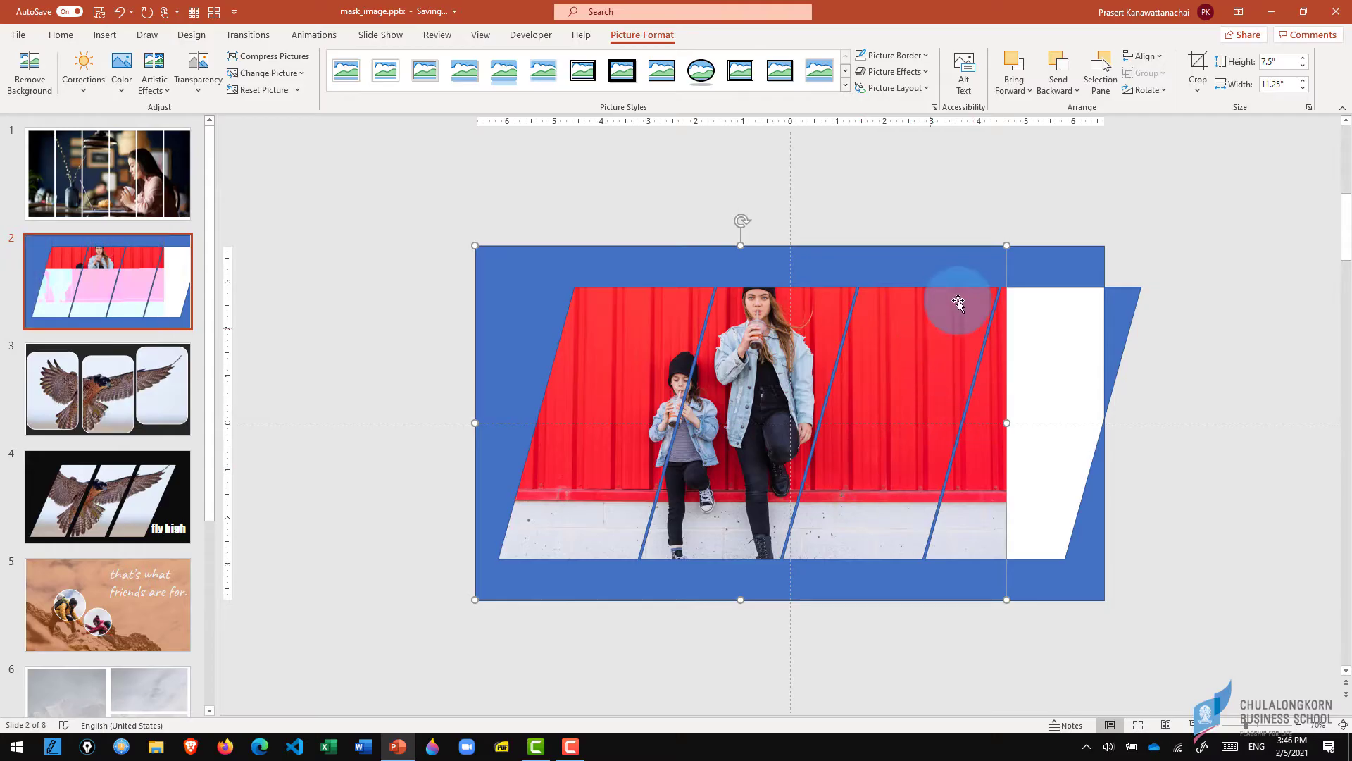
drag(900, 355, 906, 394)
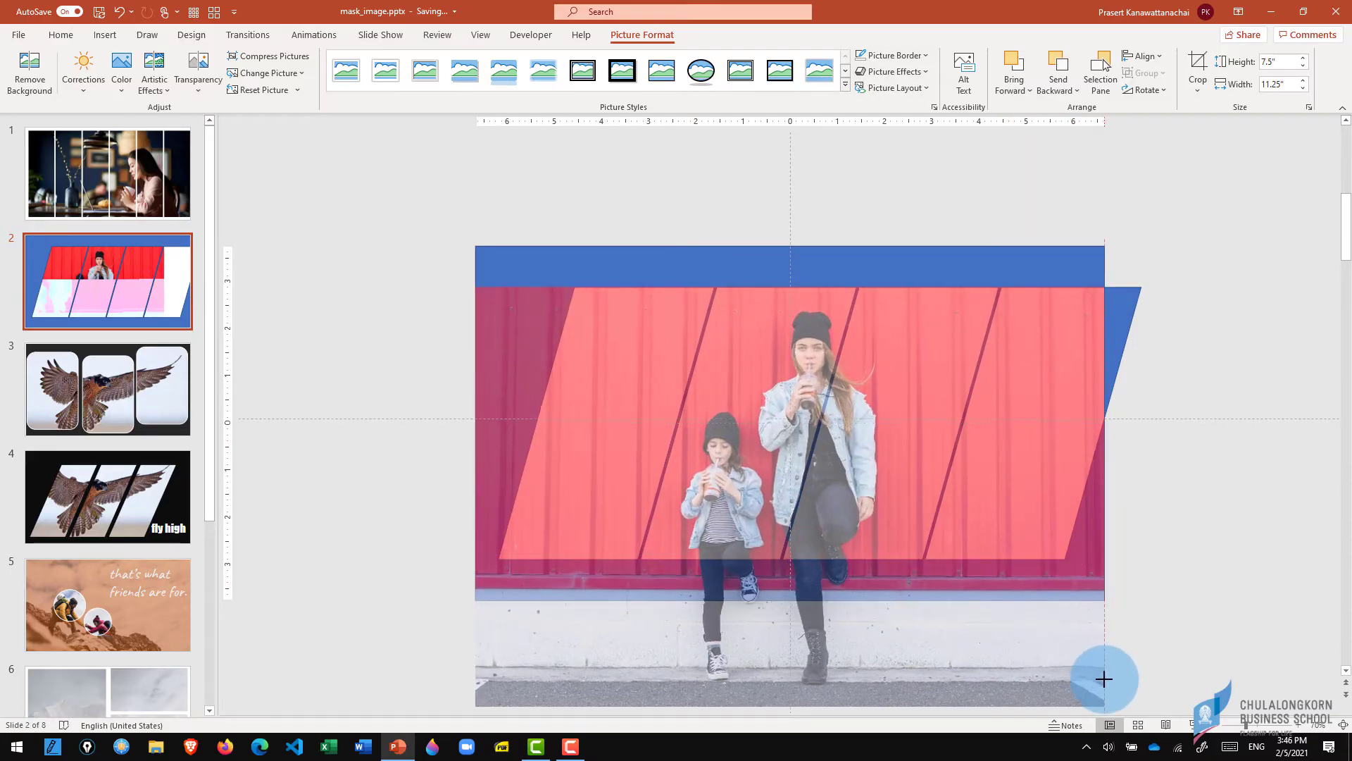
drag(1007, 640, 1107, 672)
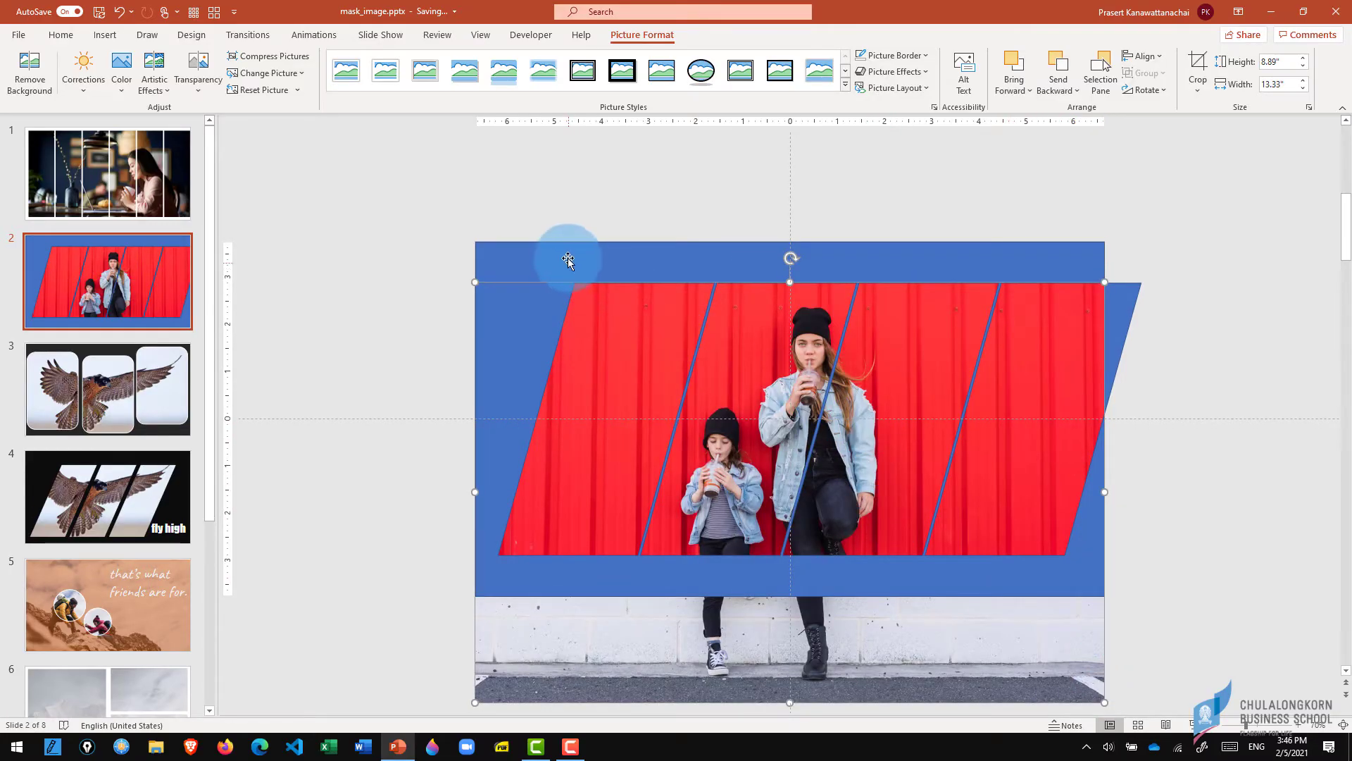
drag(794, 362, 759, 365)
click(735, 194)
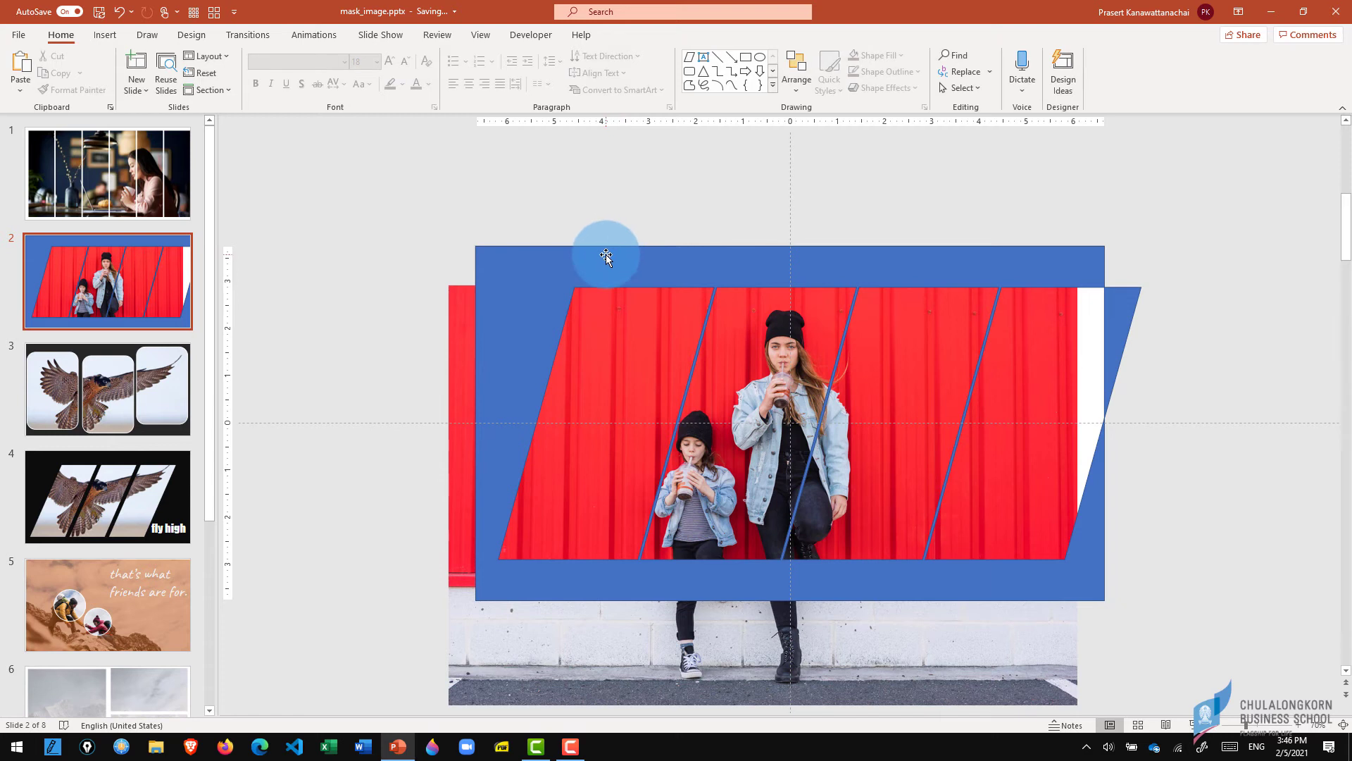
click(606, 257)
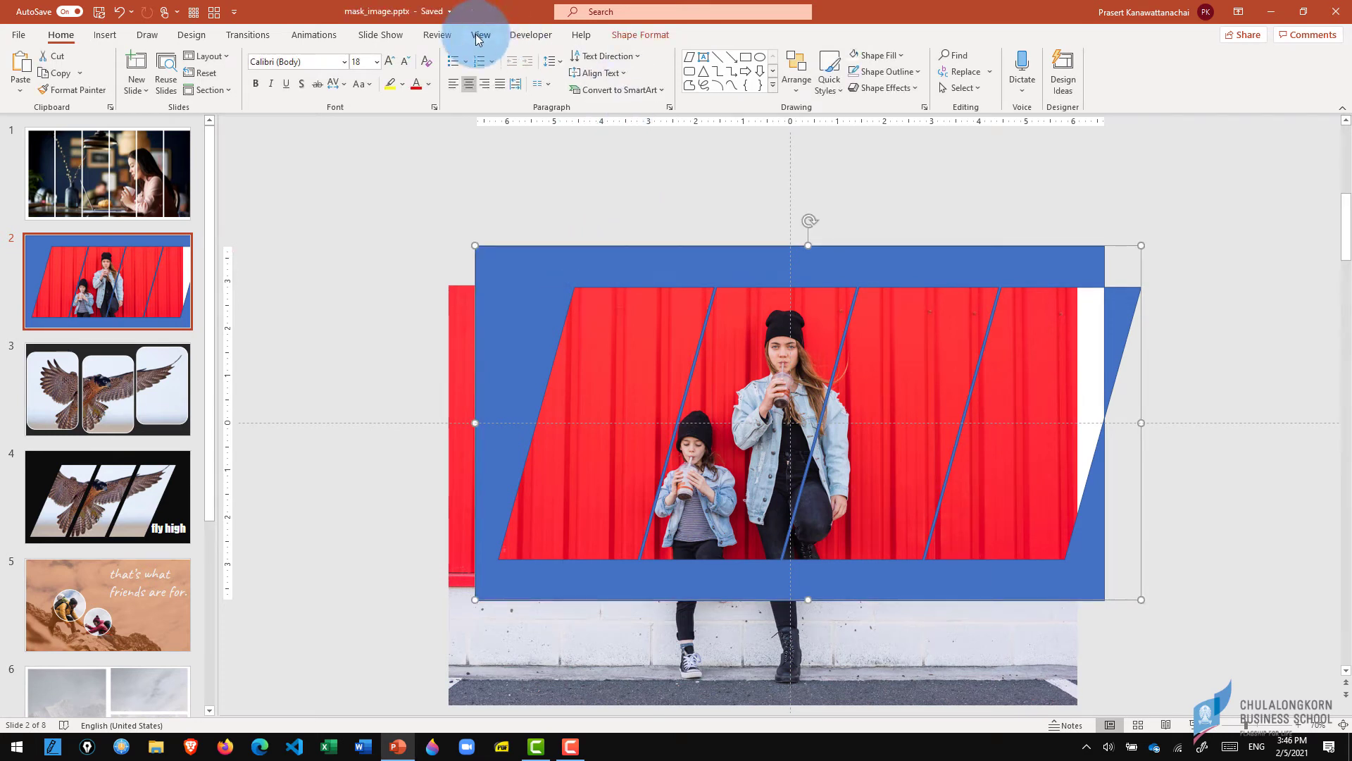
- Make the frame solid black with a 2¼ pt white outline, then preview the slide show
click(606, 36)
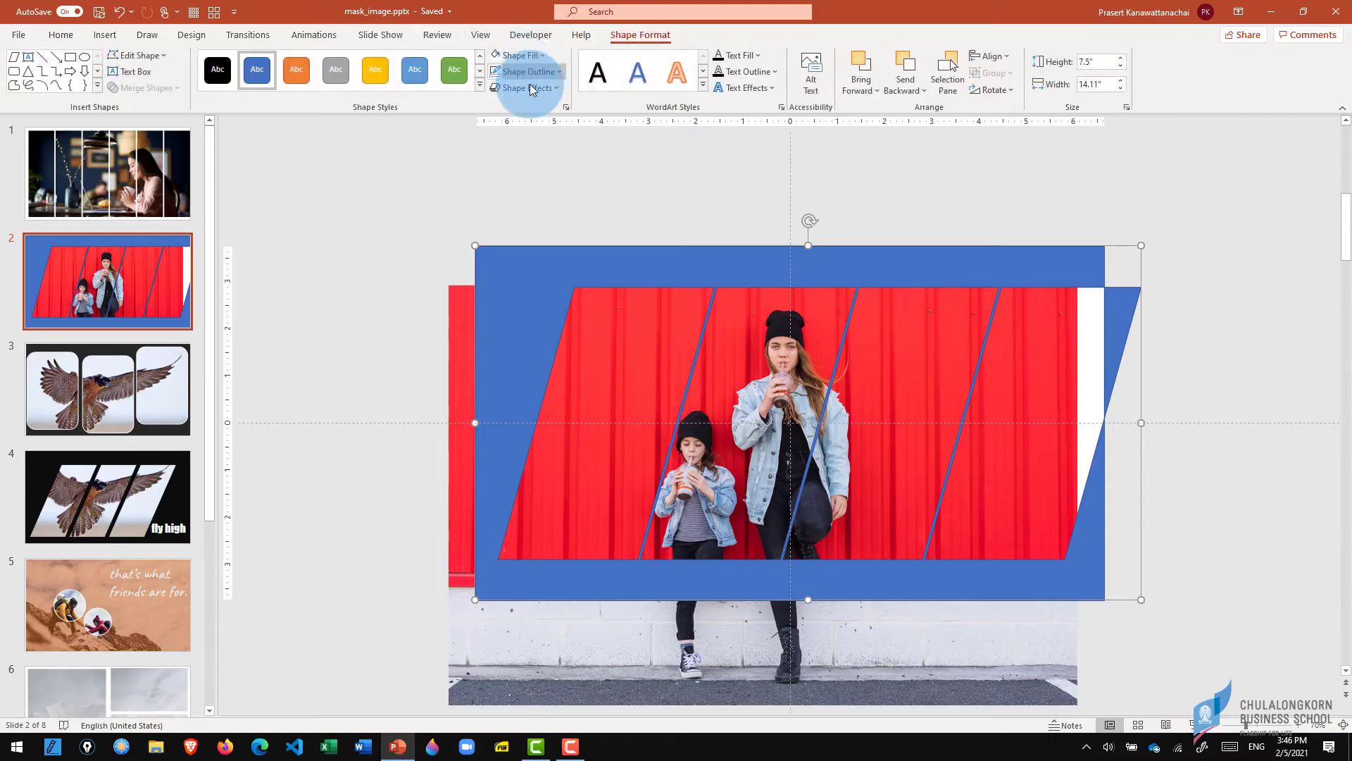
click(547, 56)
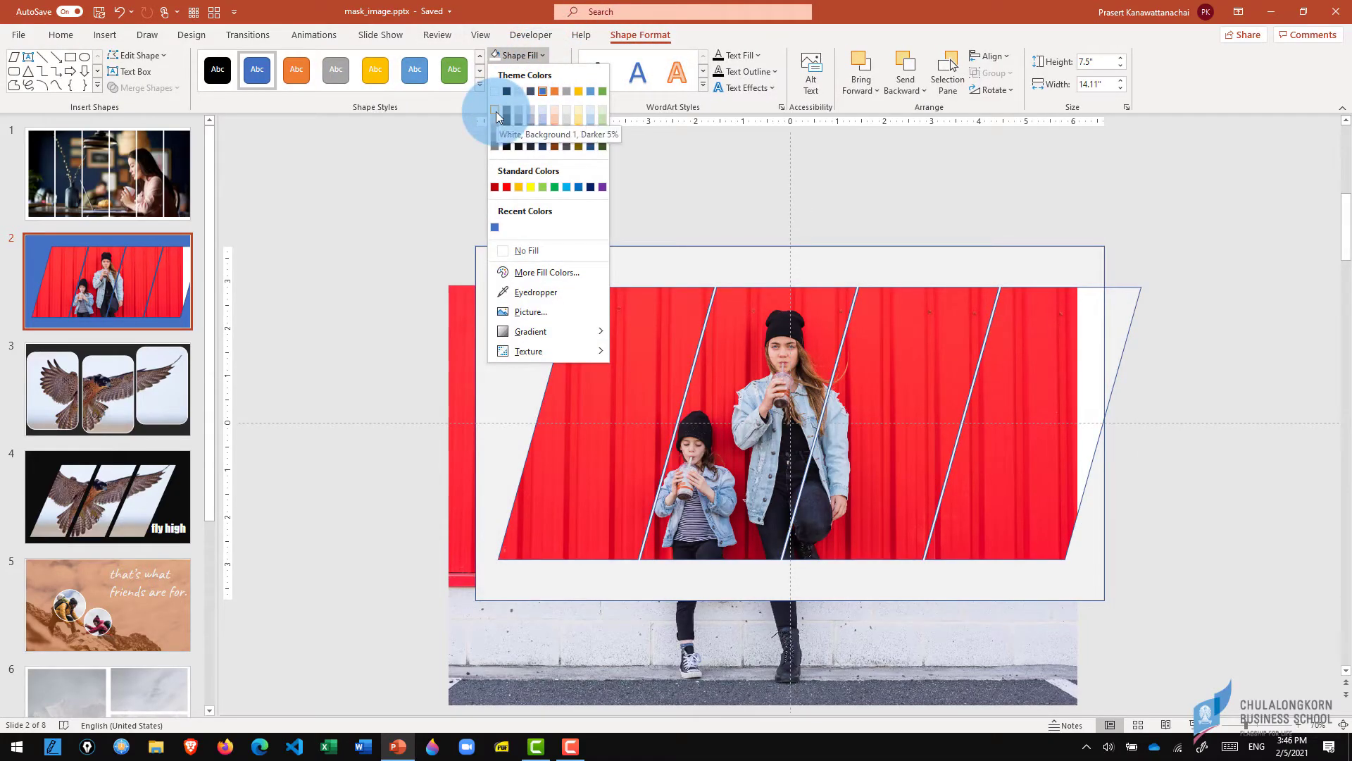
click(507, 92)
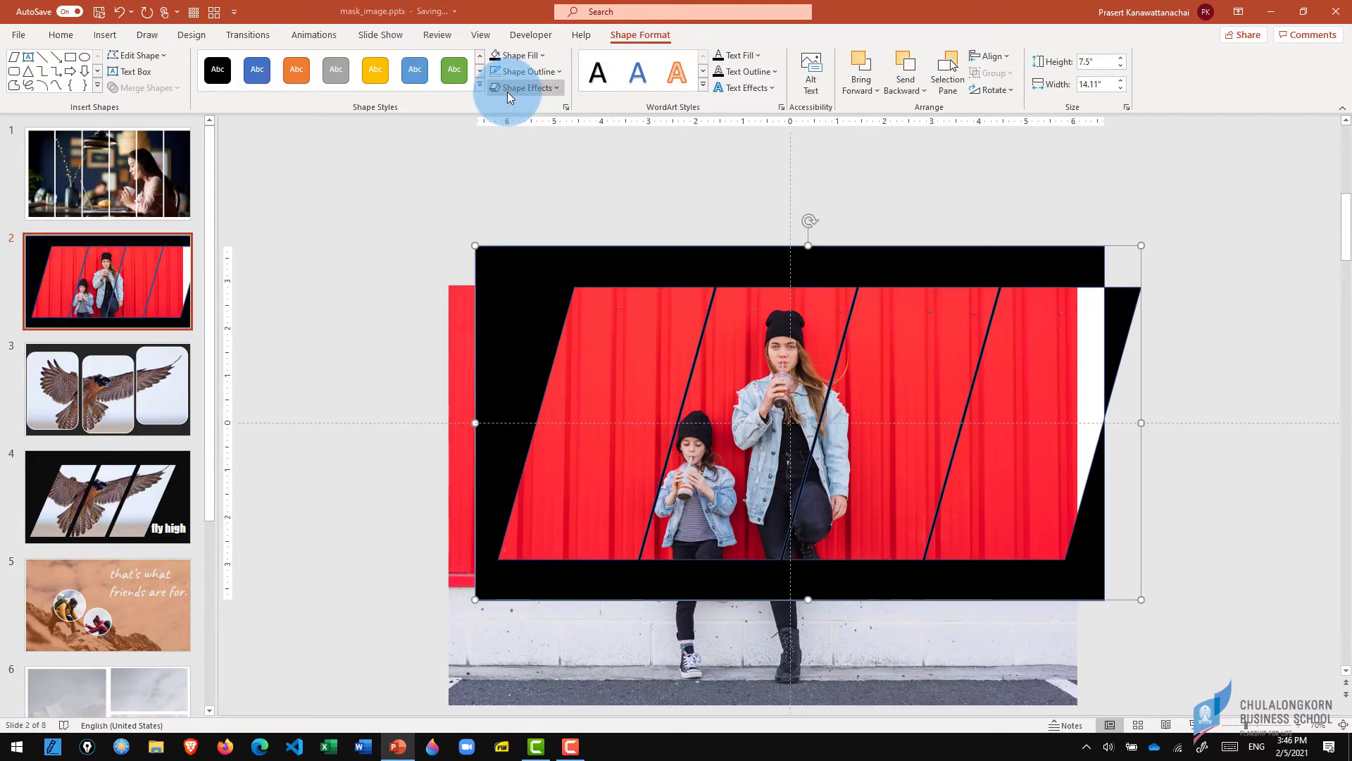
click(525, 73)
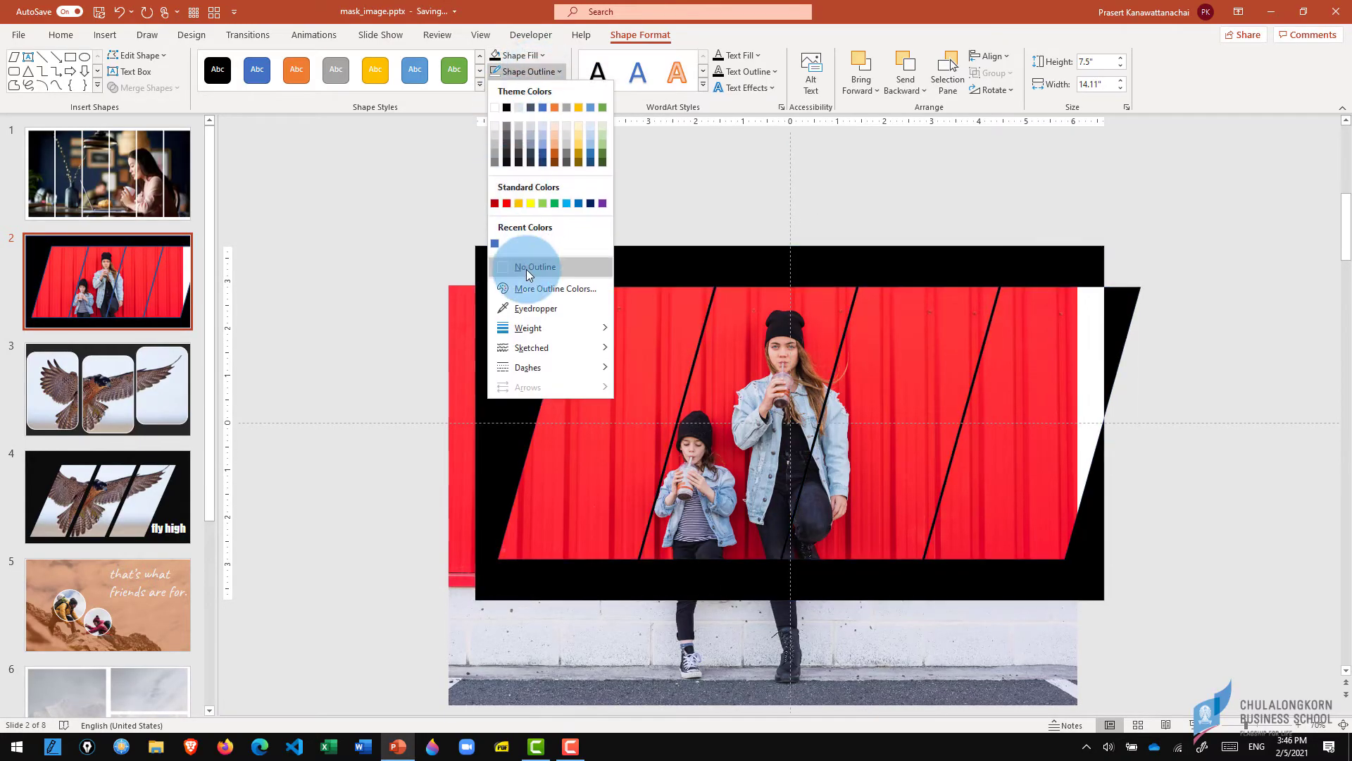
mouse_move(529, 327)
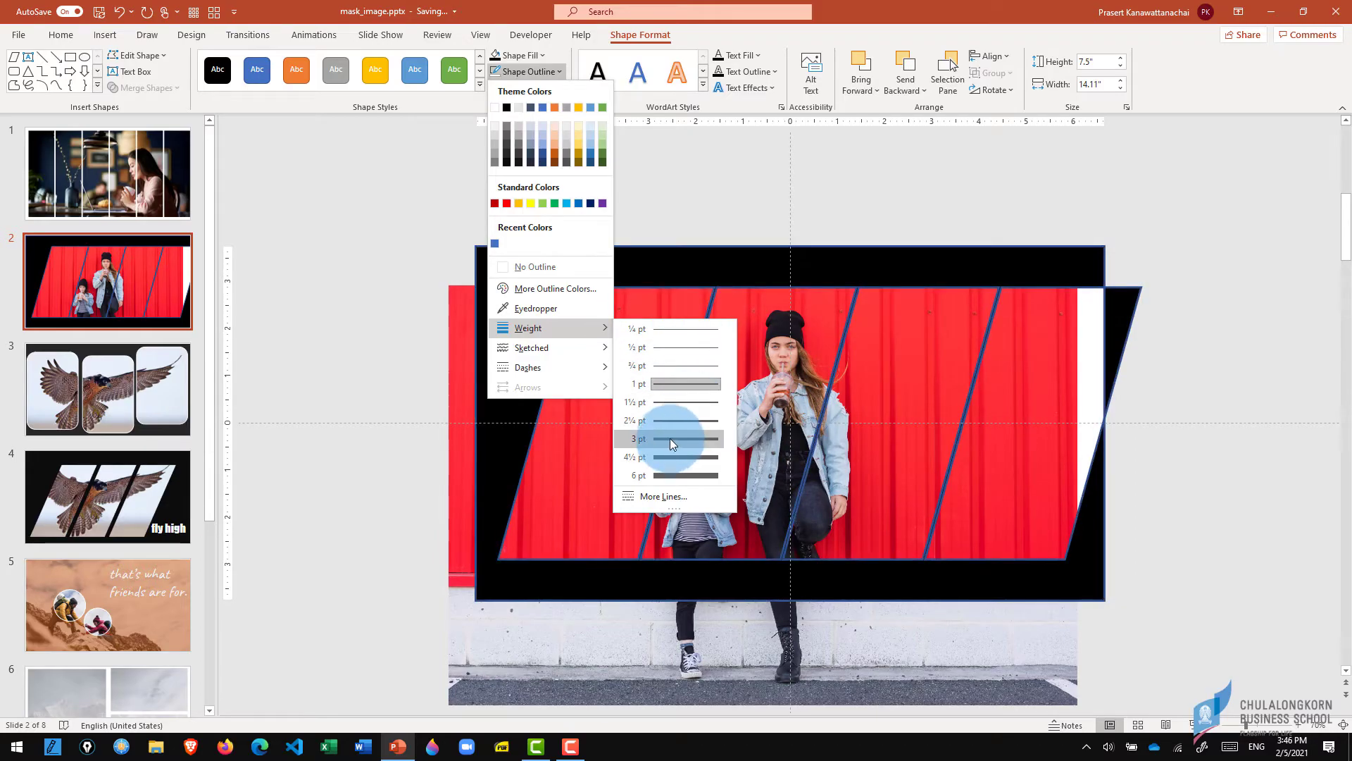
click(669, 421)
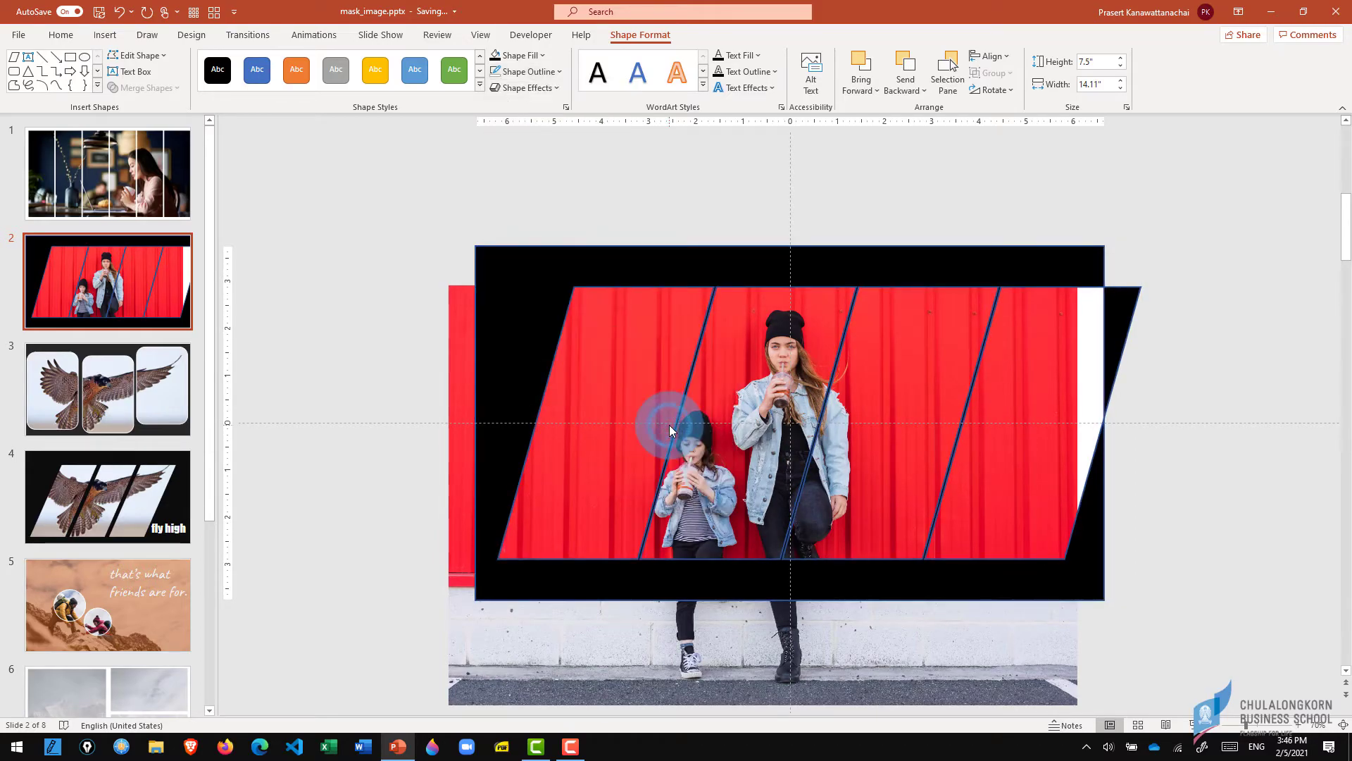
click(535, 71)
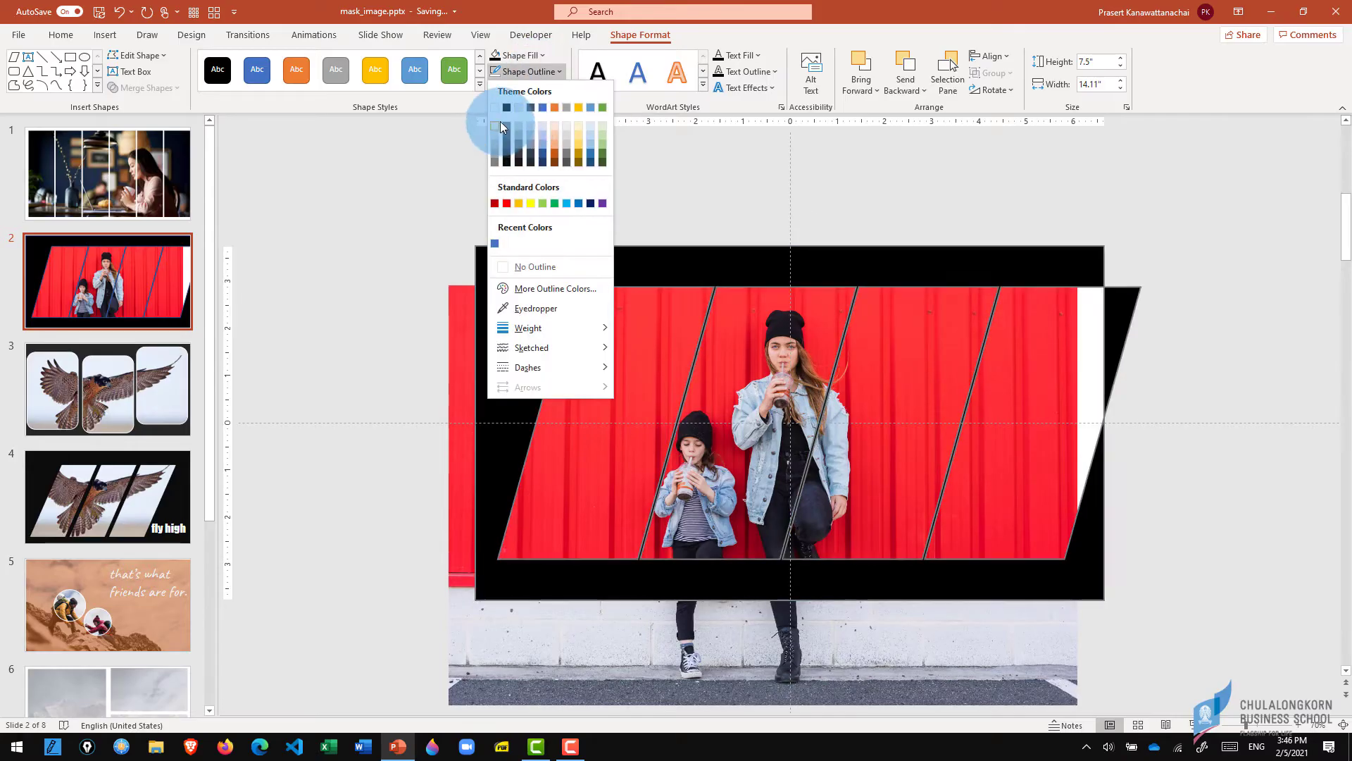
click(496, 107)
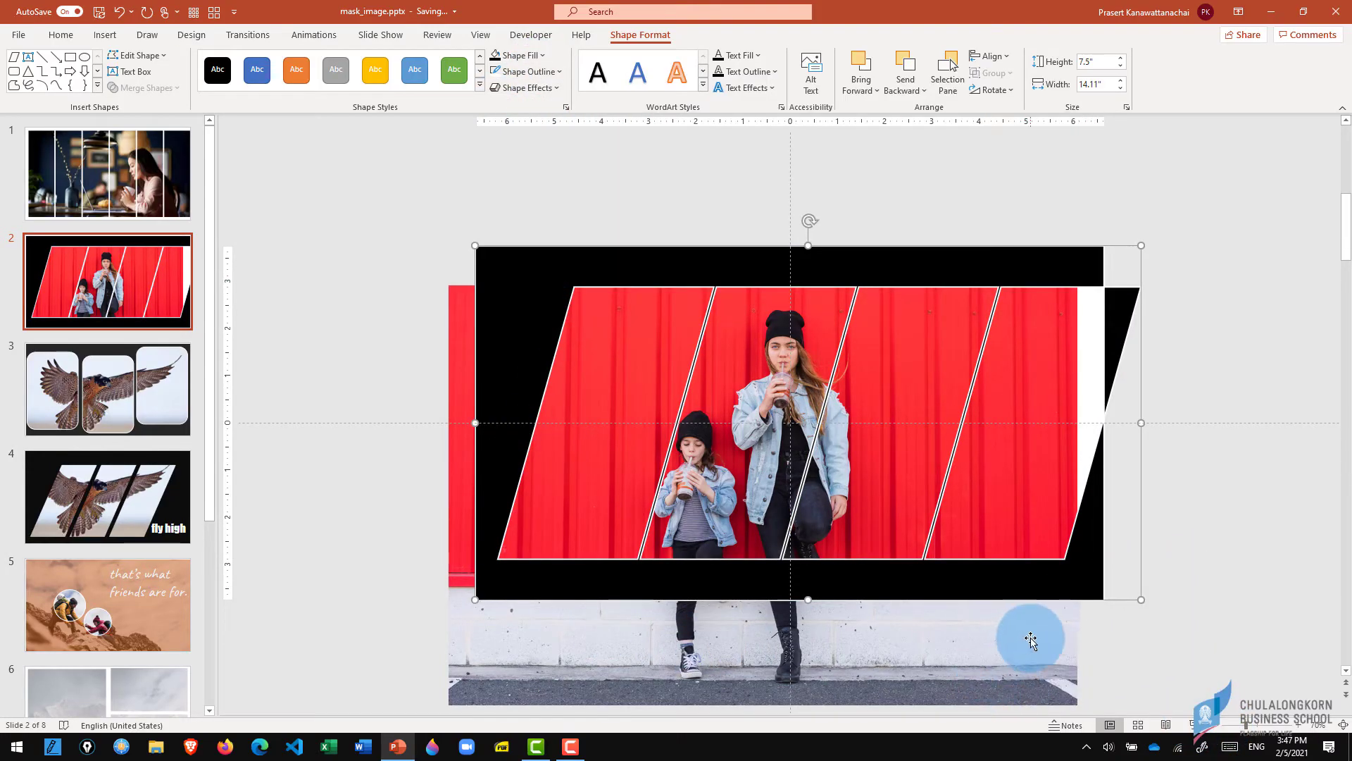
click(1192, 725)
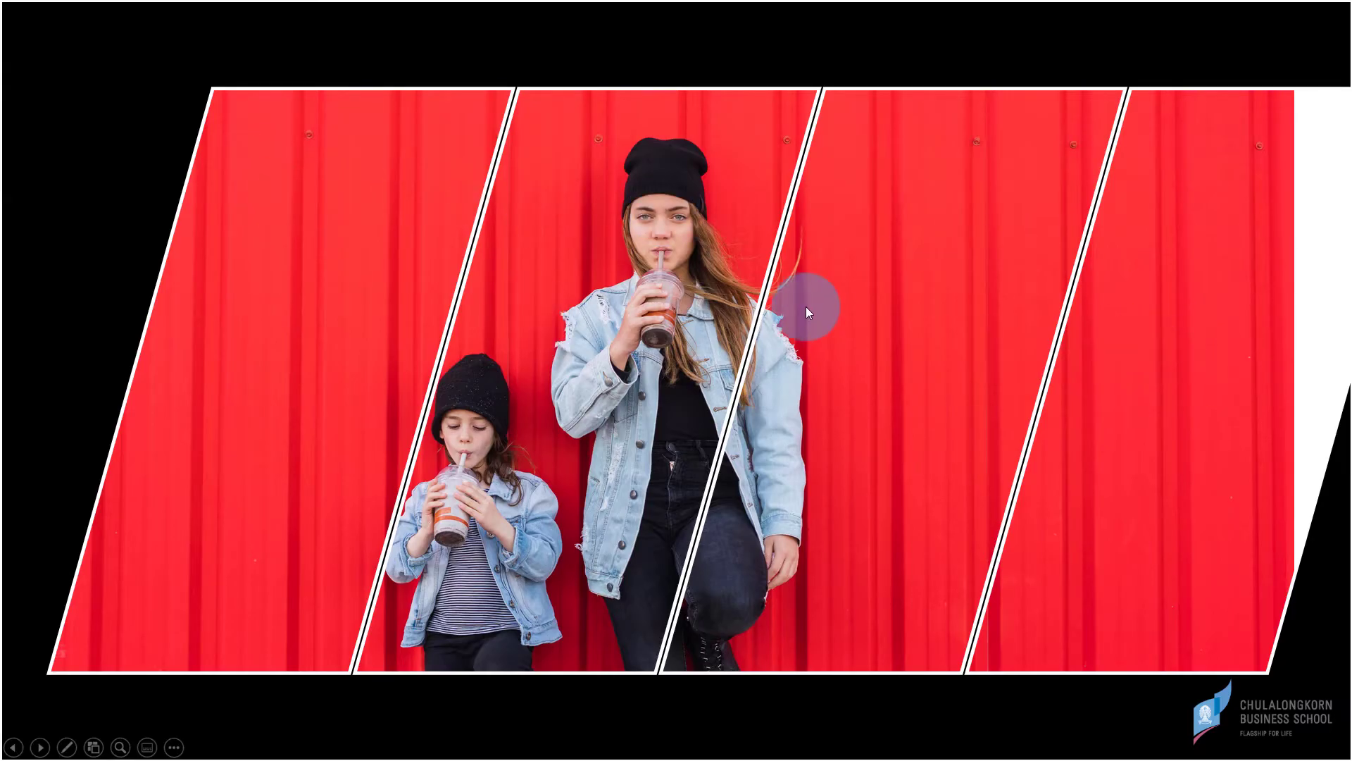
key(Escape)
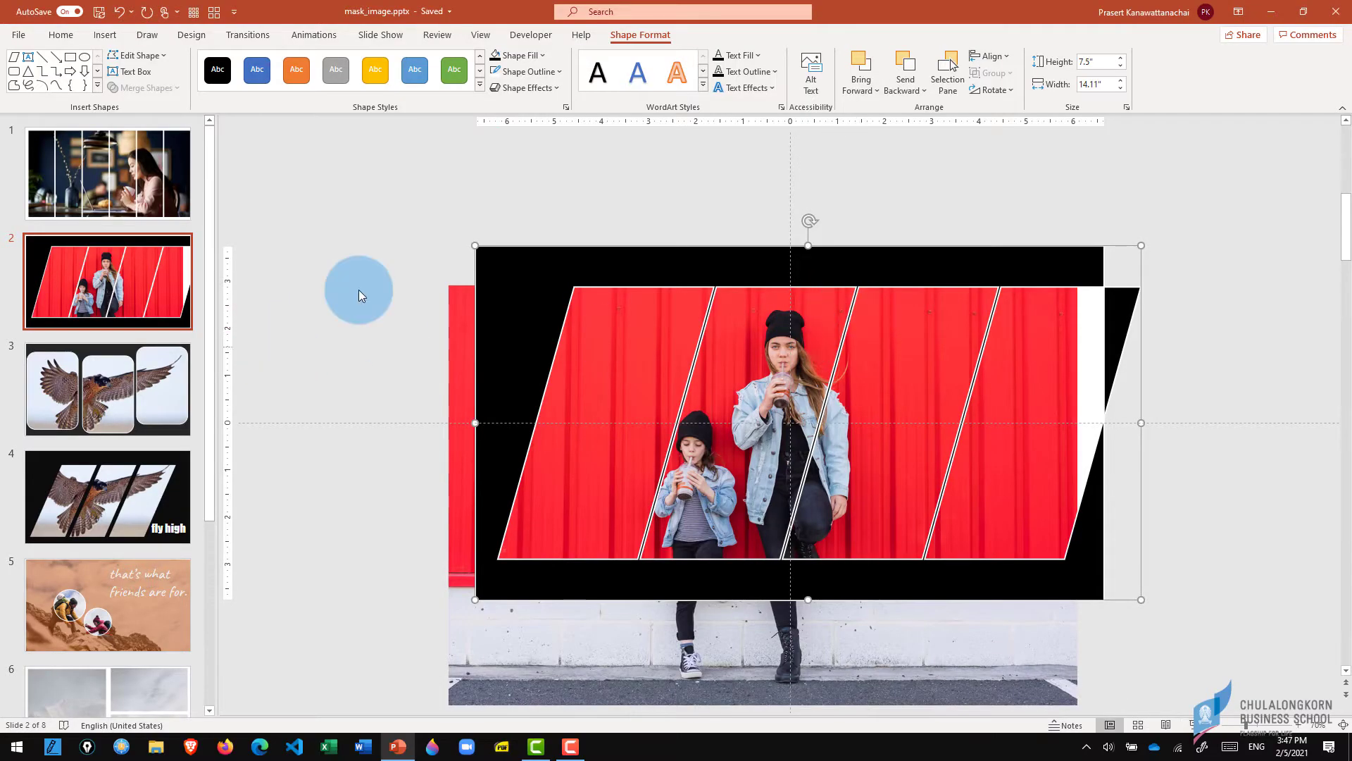
- Add an empty text box above the slide, then delete it
click(361, 167)
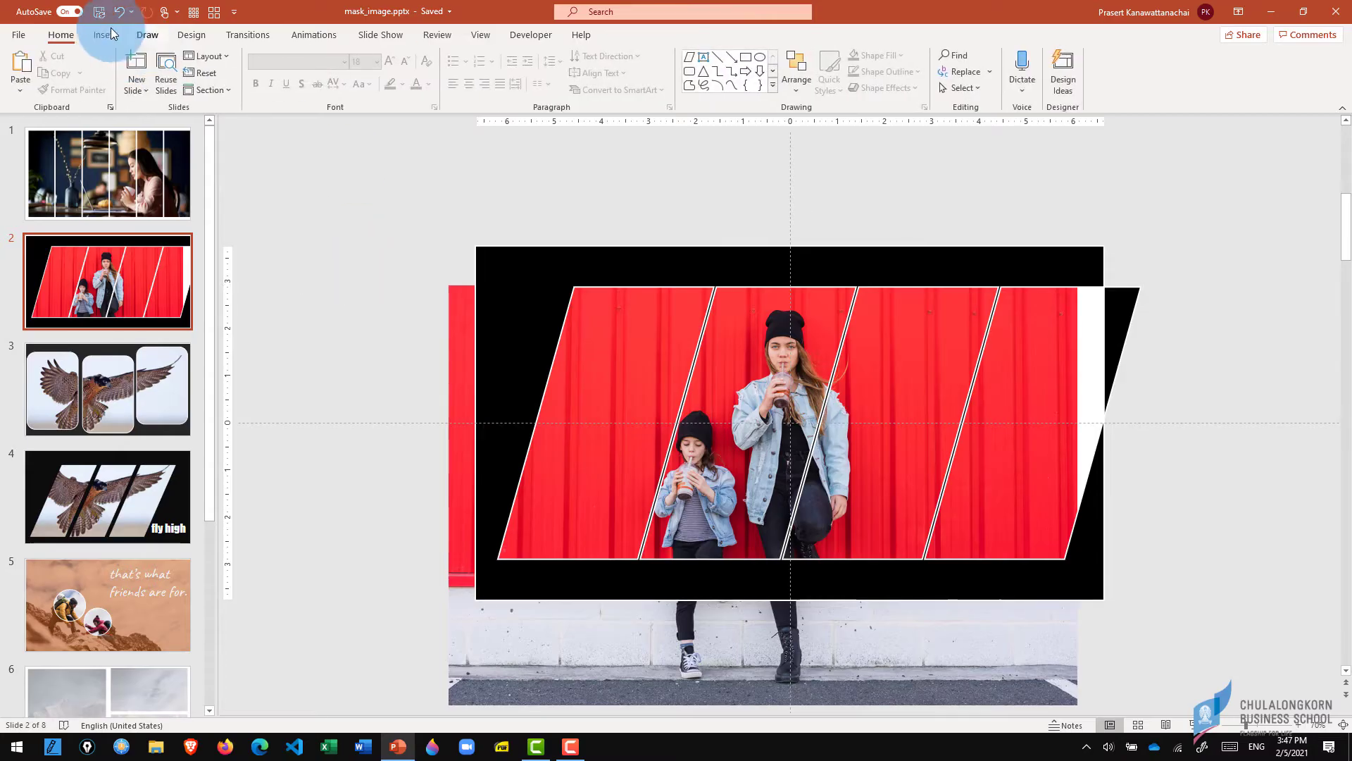
click(706, 56)
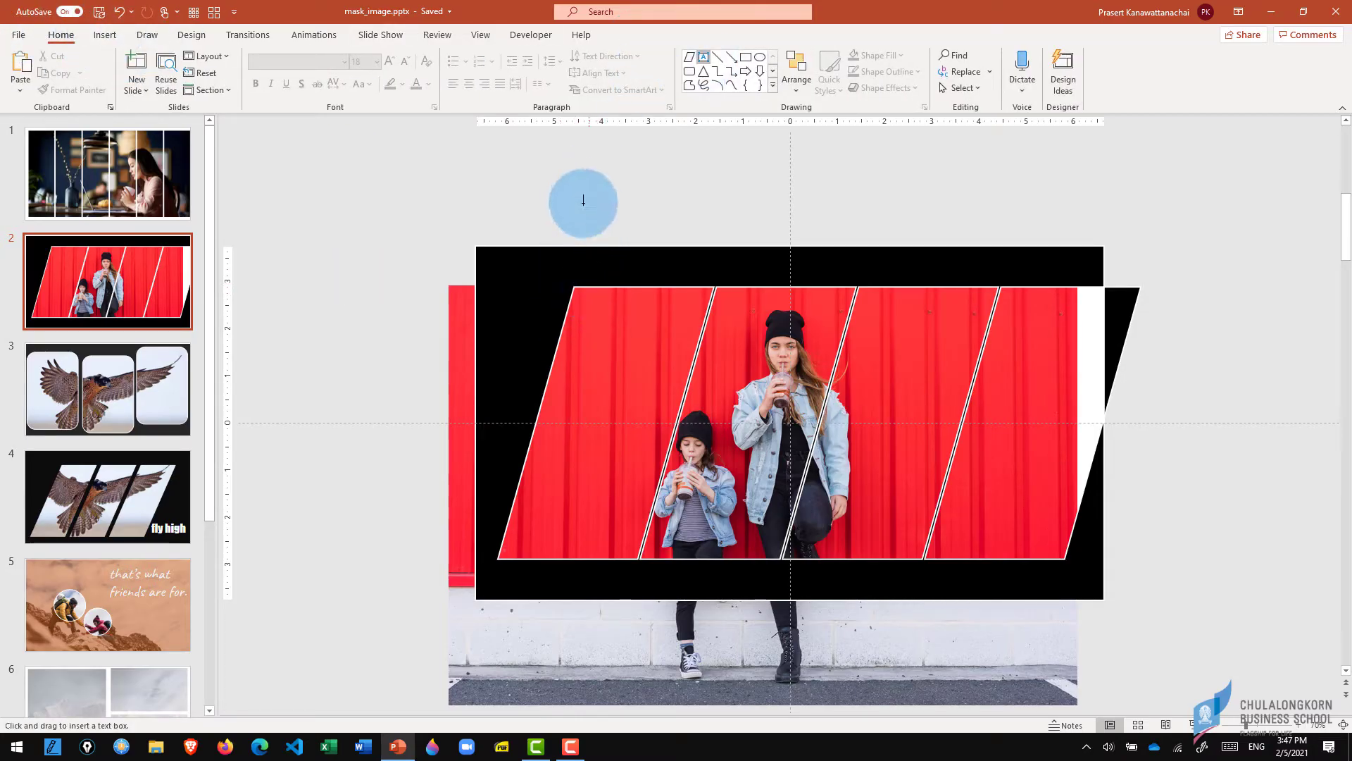
click(531, 158)
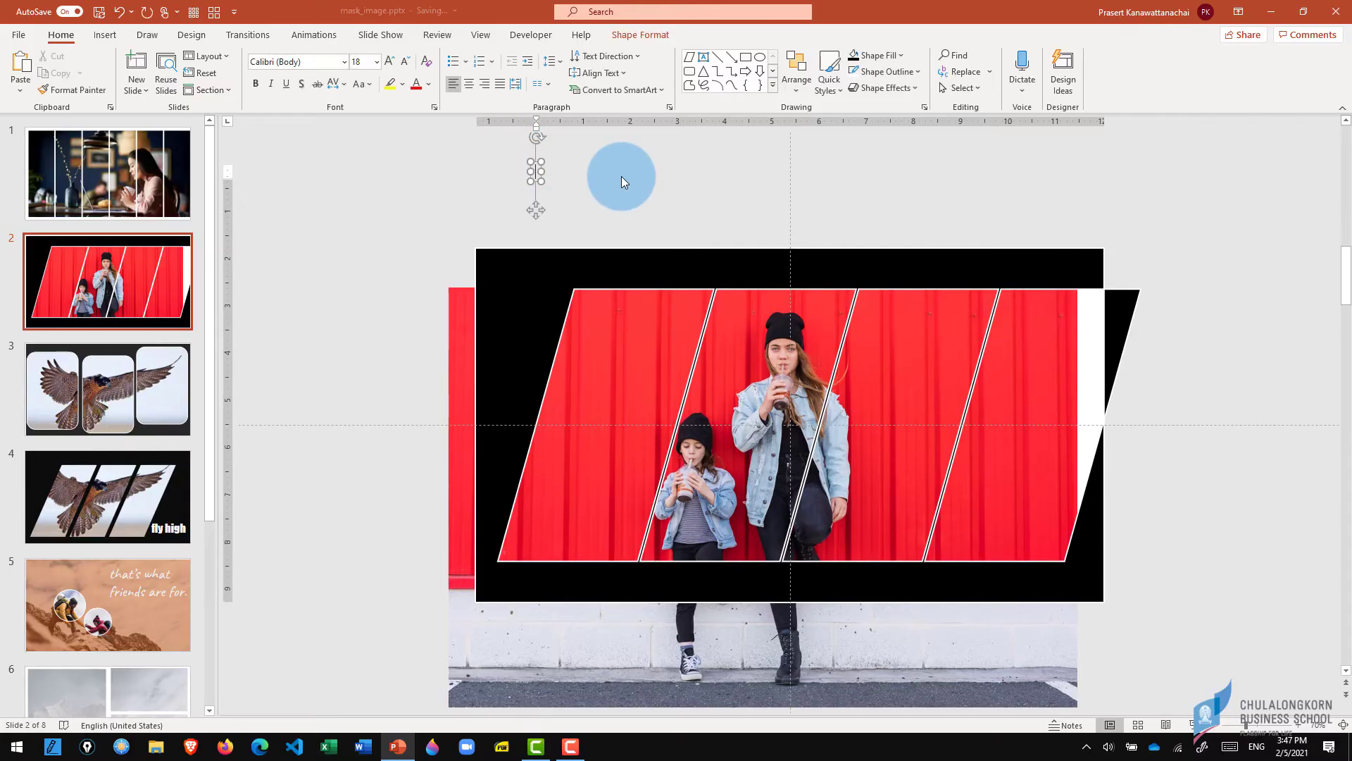
key(Escape)
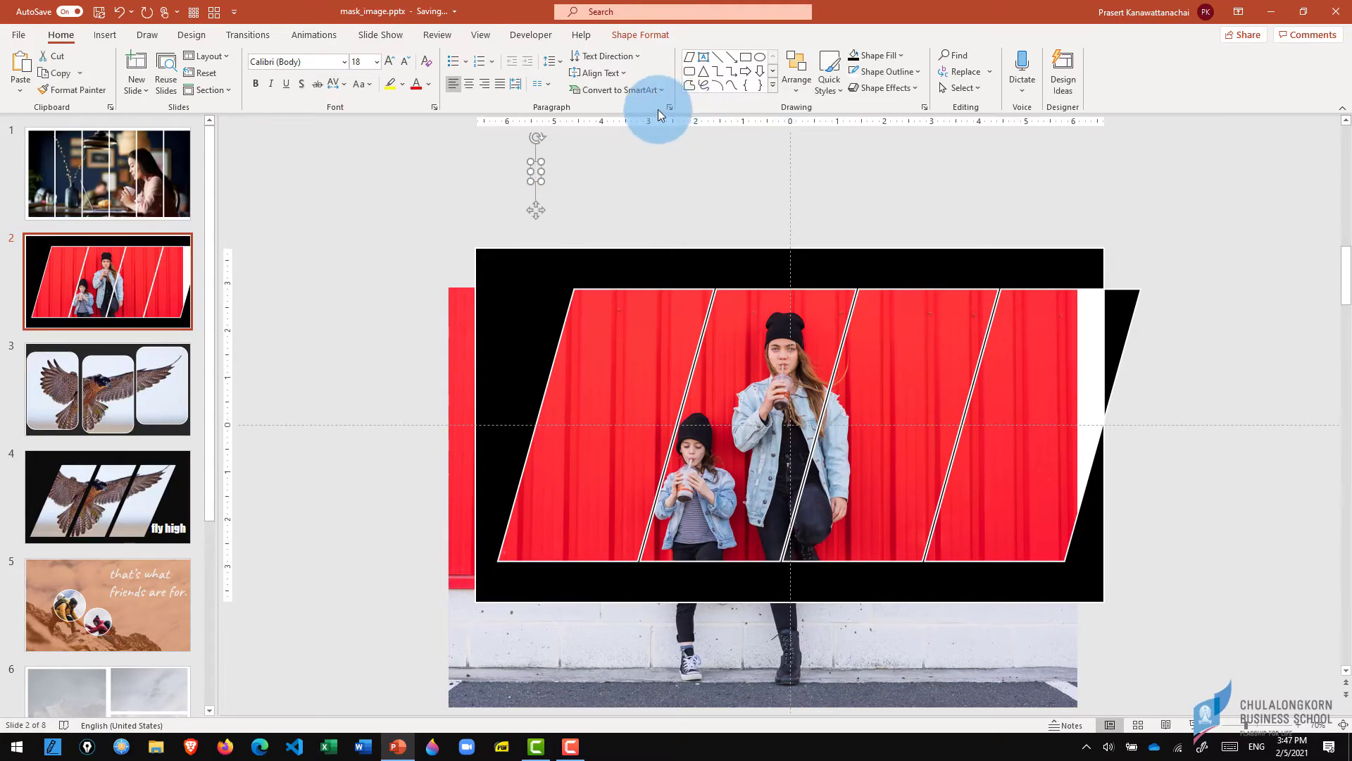
click(571, 175)
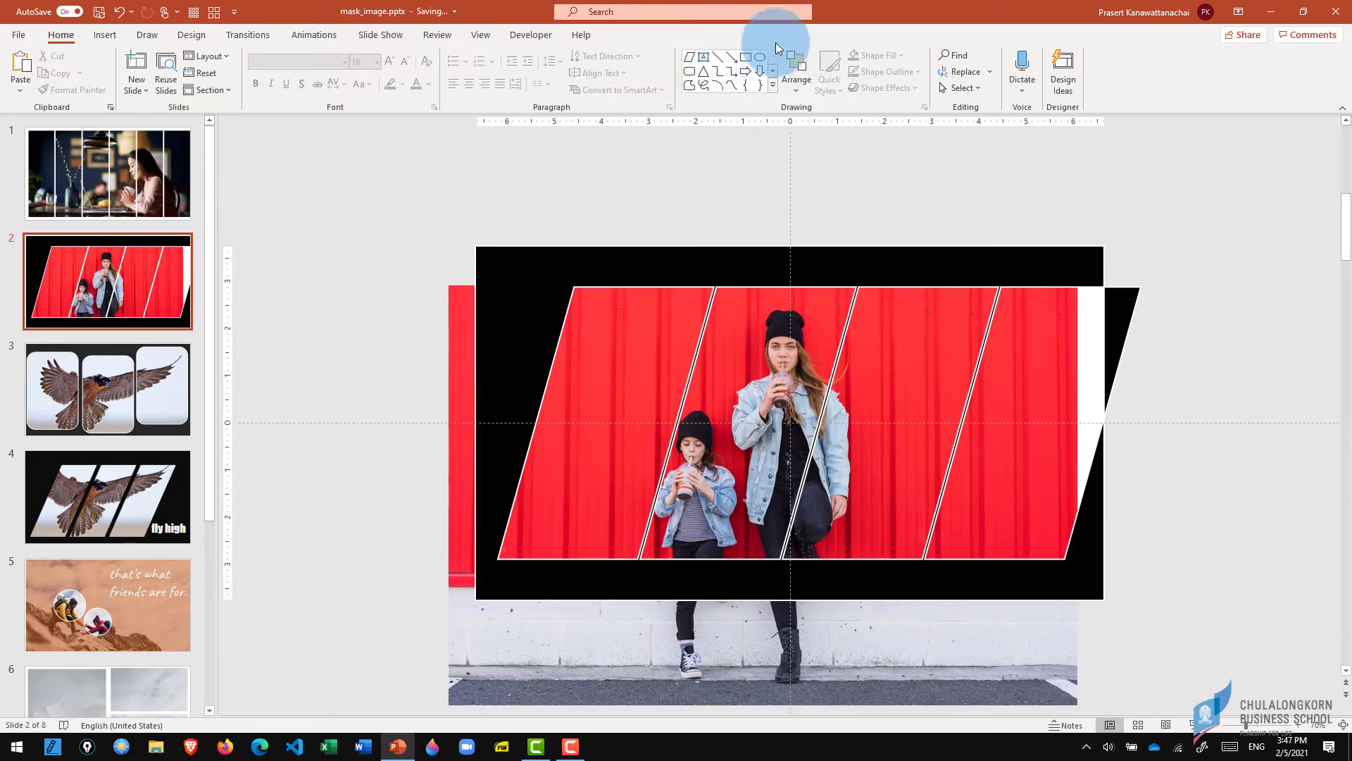
- Draw a circle near the first panel's top and type 1 in it
click(762, 63)
mouse_move(512, 158)
mouse_down()
mouse_move(574, 220)
mouse_move(578, 287)
mouse_move(611, 257)
mouse_move(624, 284)
mouse_move(585, 294)
mouse_move(598, 265)
mouse_up()
text(1)
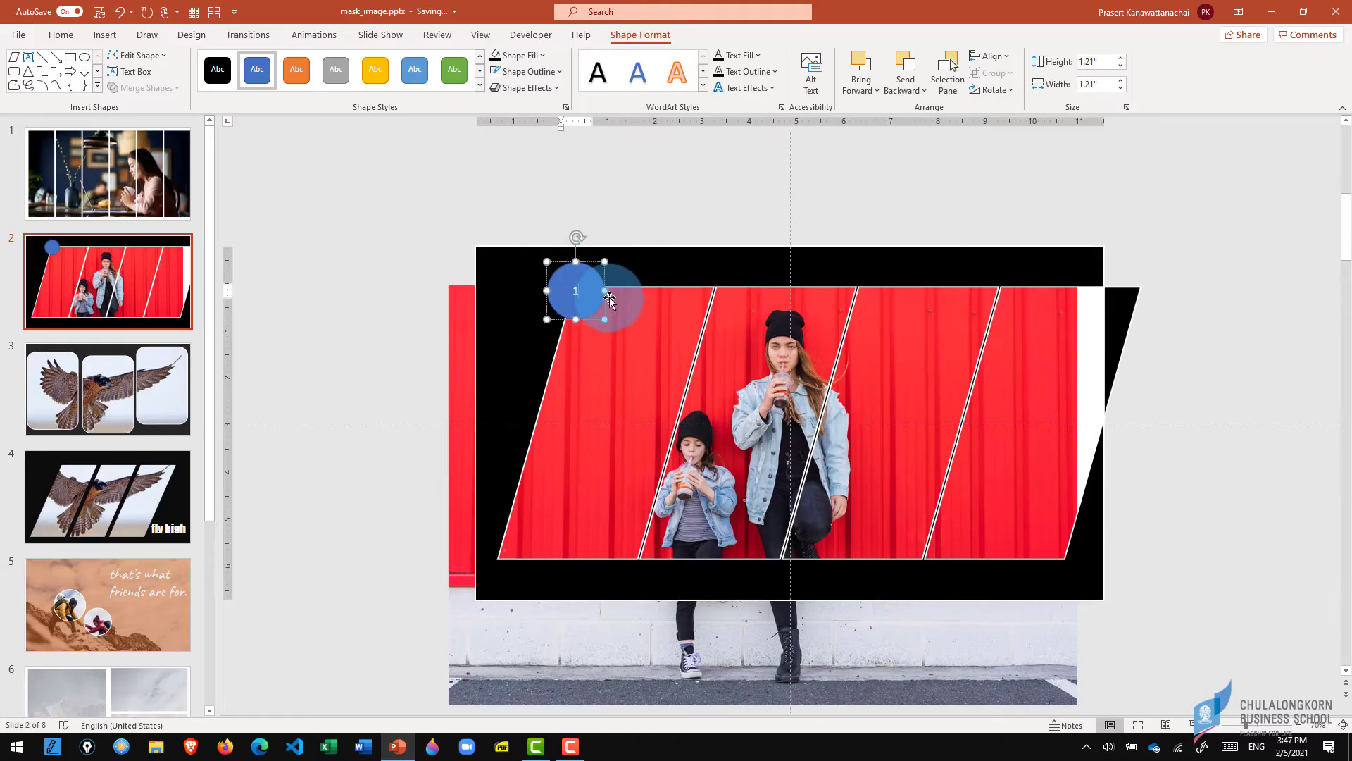
click(593, 264)
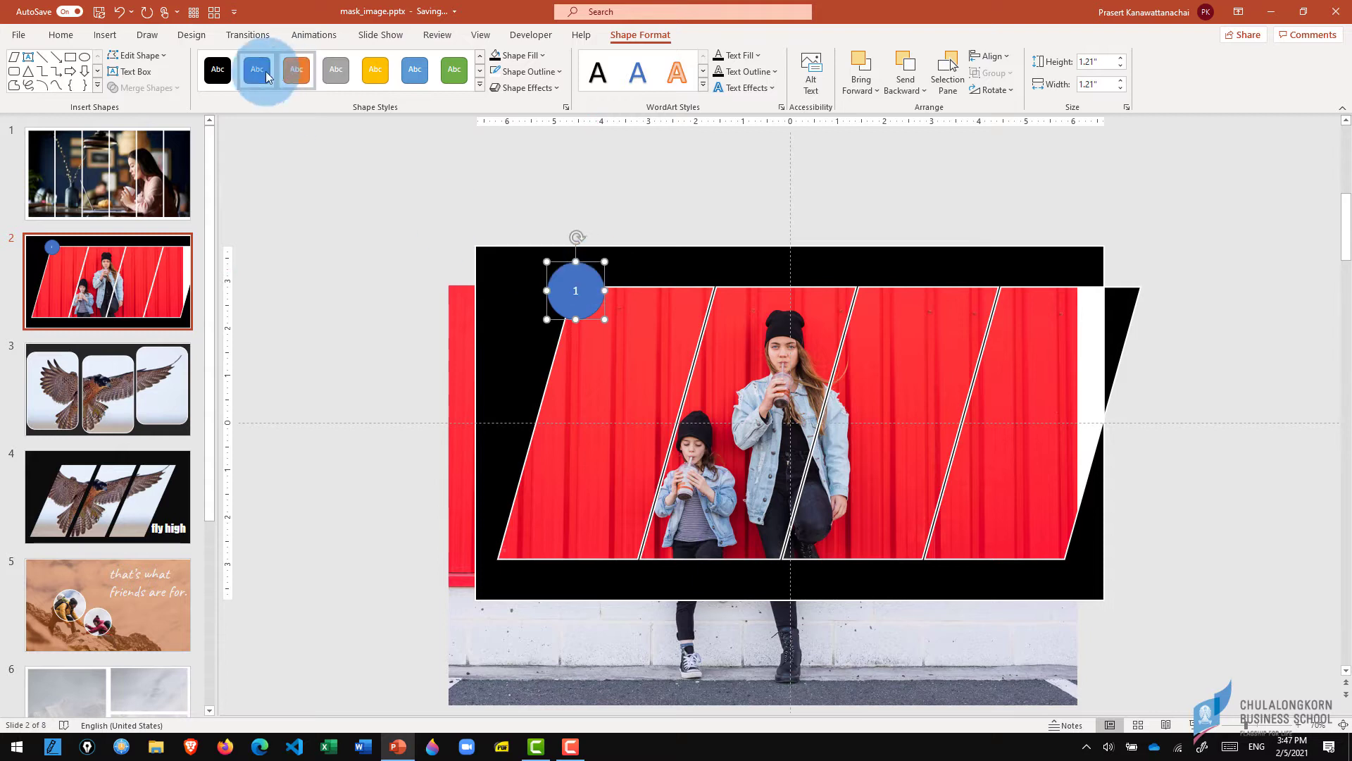
- Set the circle's 1 to Impact font at size 44
click(61, 37)
click(305, 58)
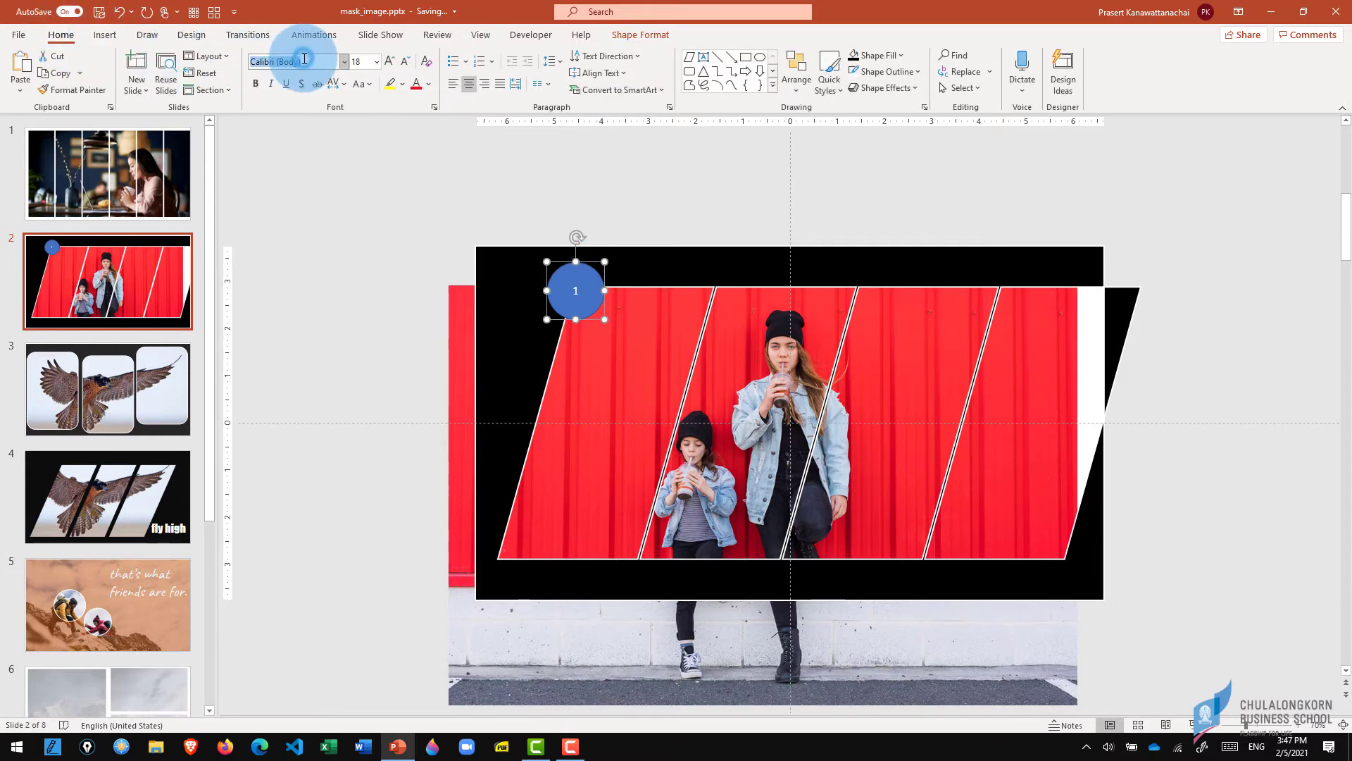
text(Impact)
key(Return)
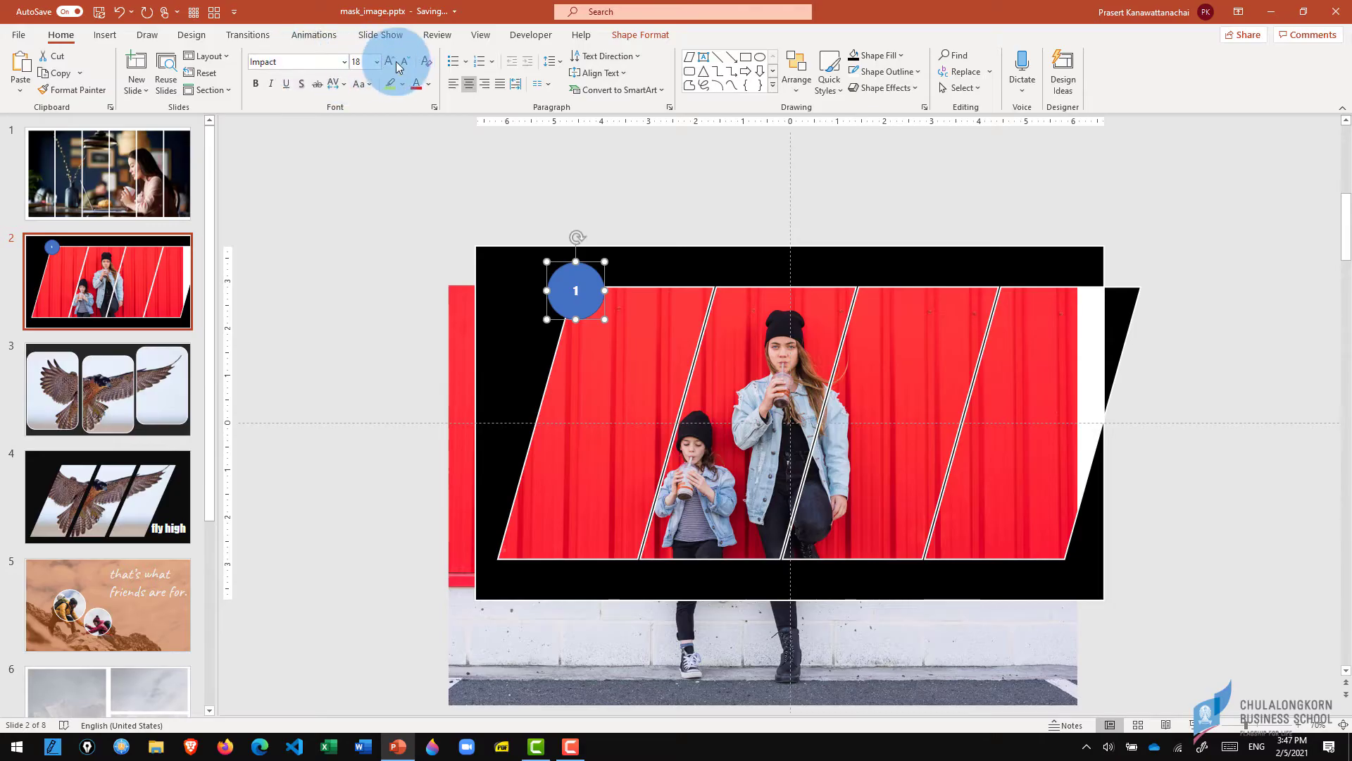
click(392, 65)
click(392, 66)
click(392, 65)
click(392, 65)
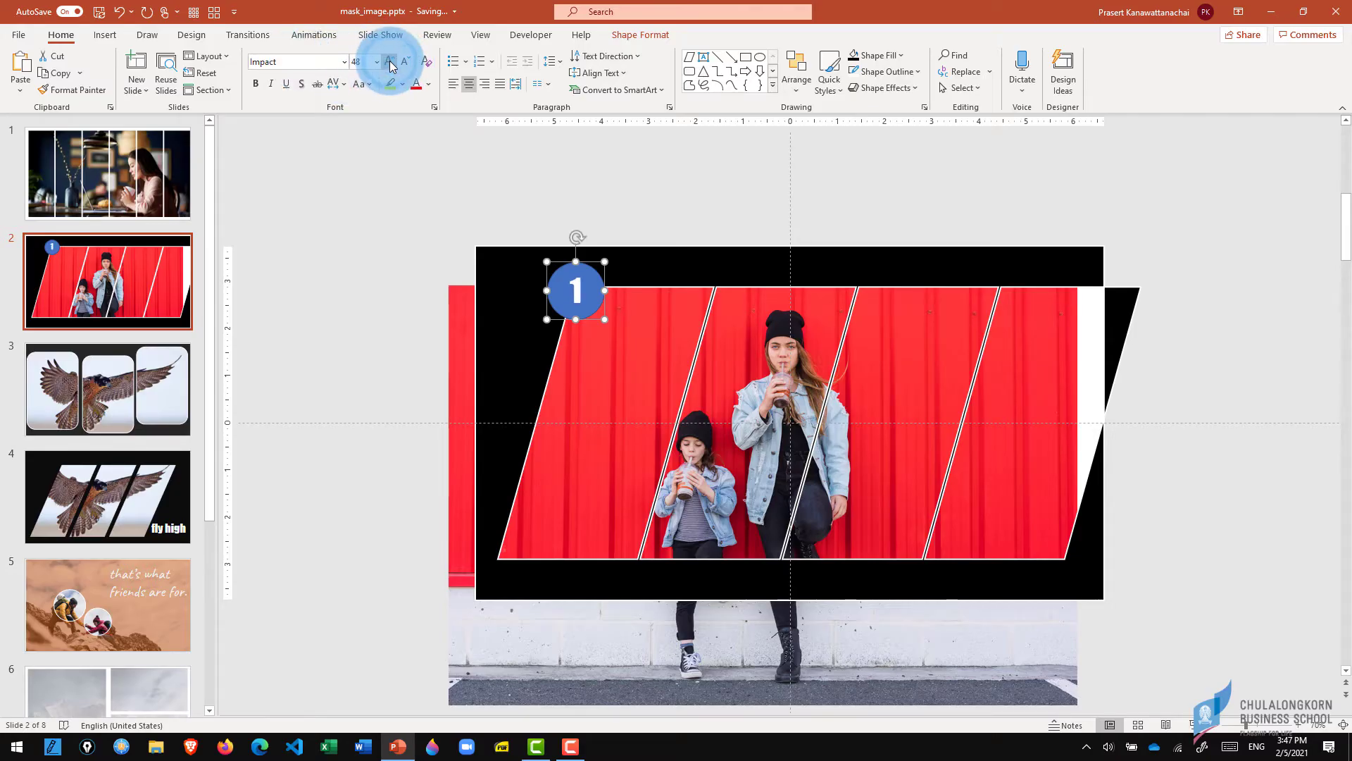
- Fill the circle green and remove its outline
click(628, 35)
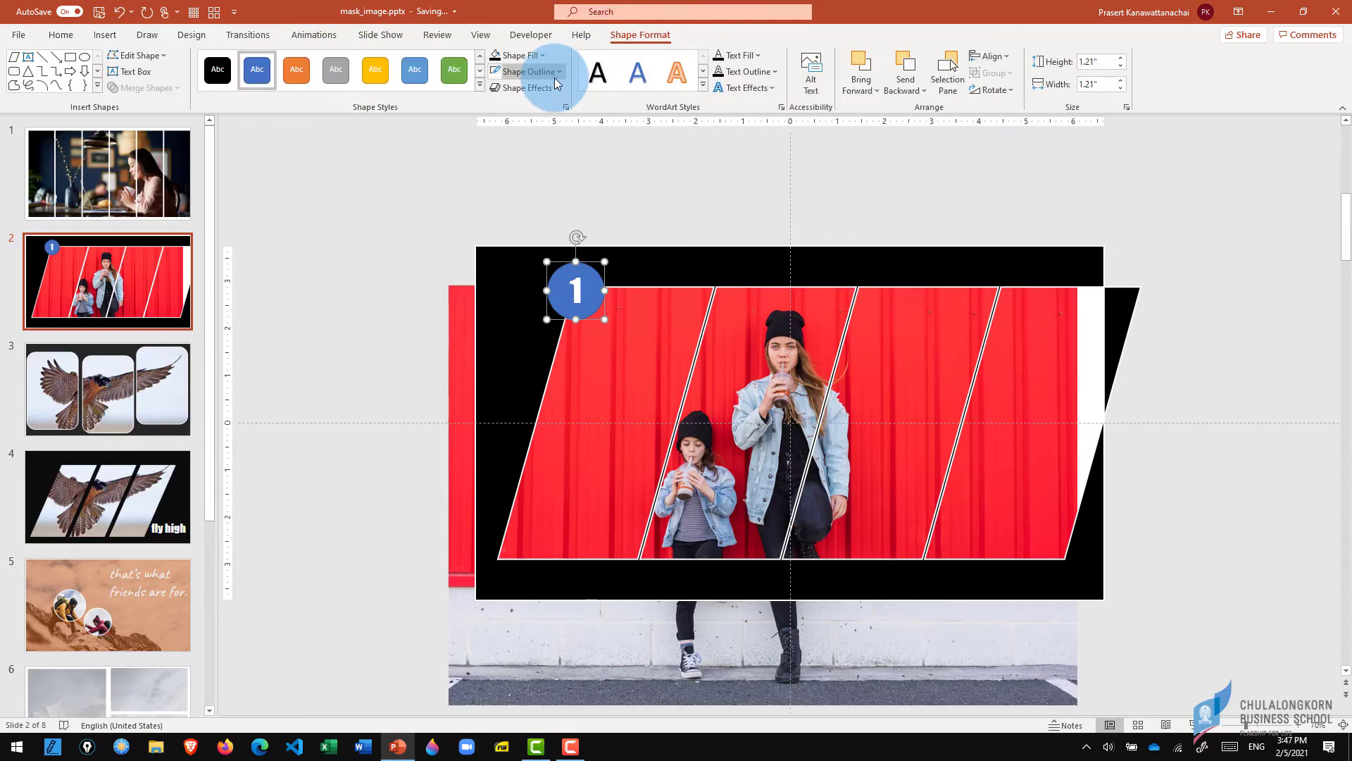
click(542, 56)
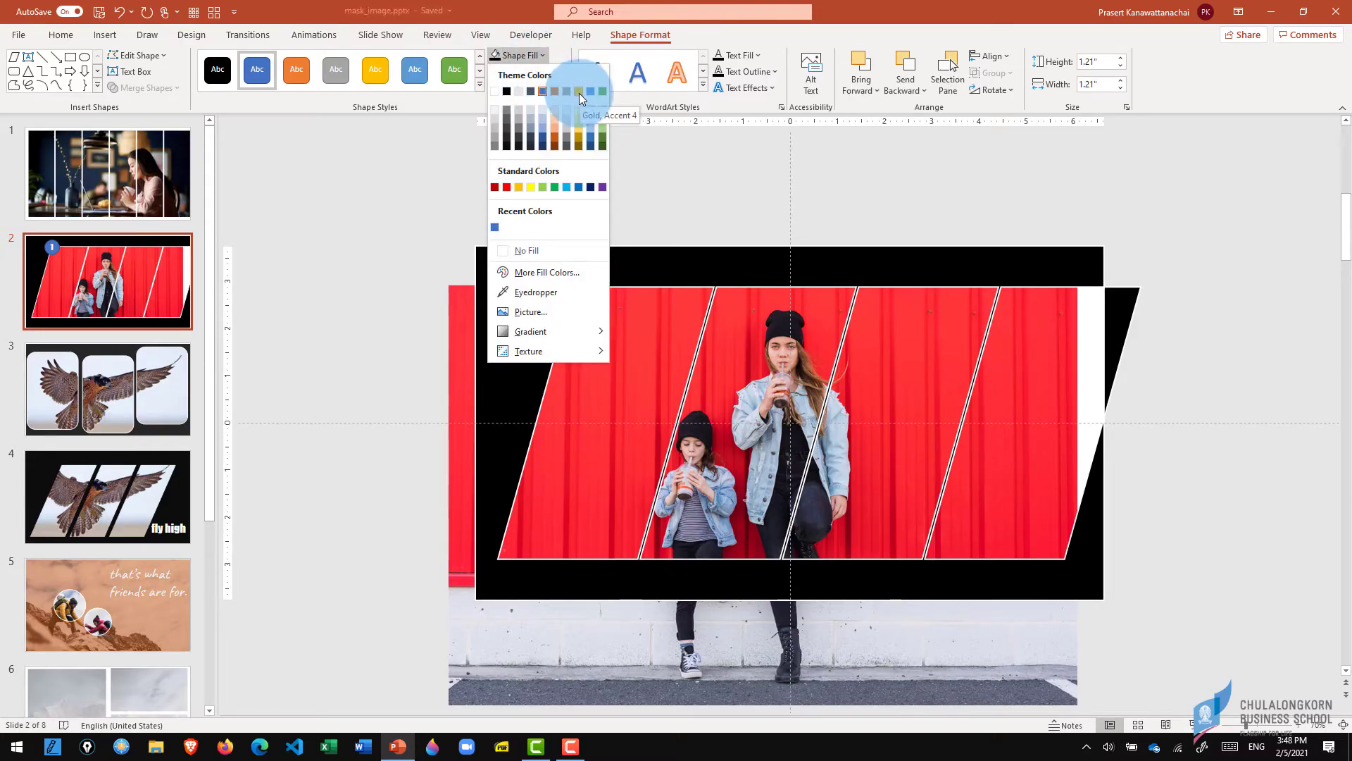
click(601, 92)
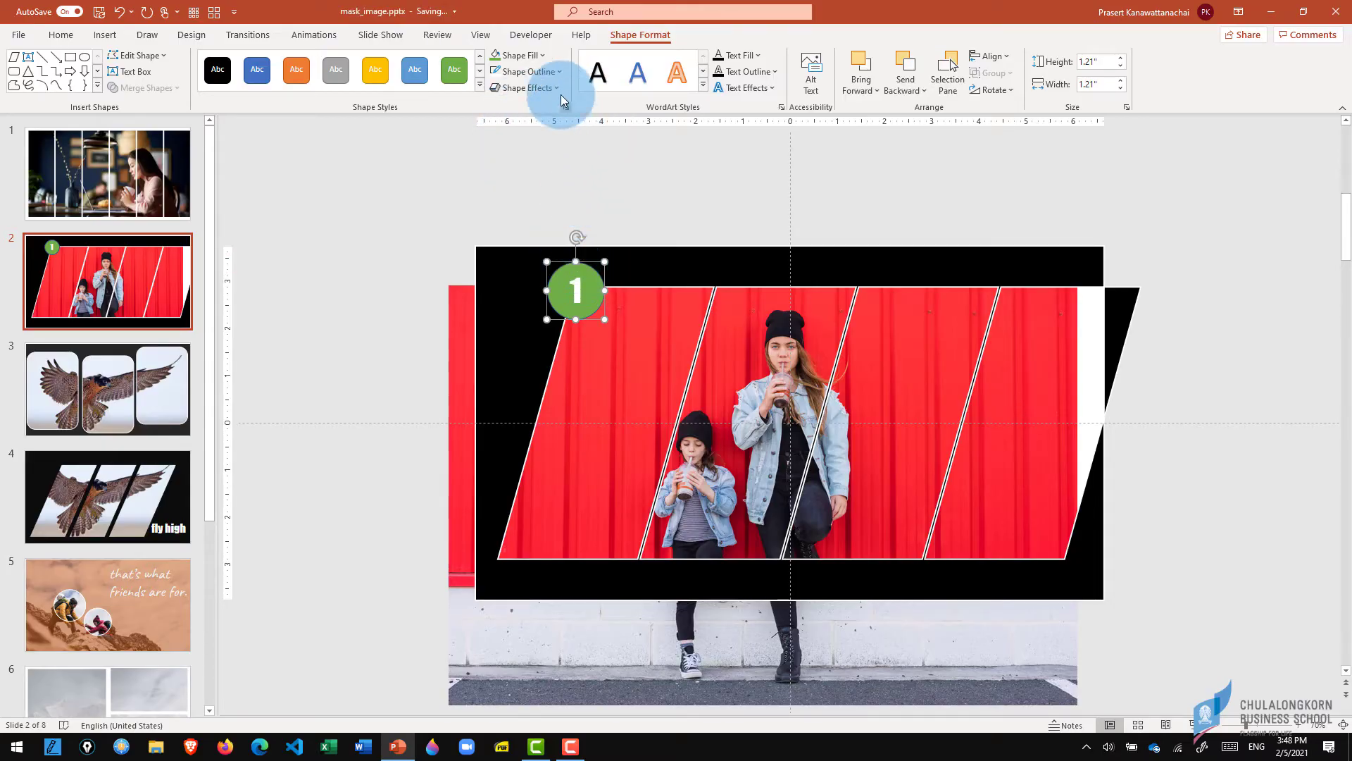
click(555, 71)
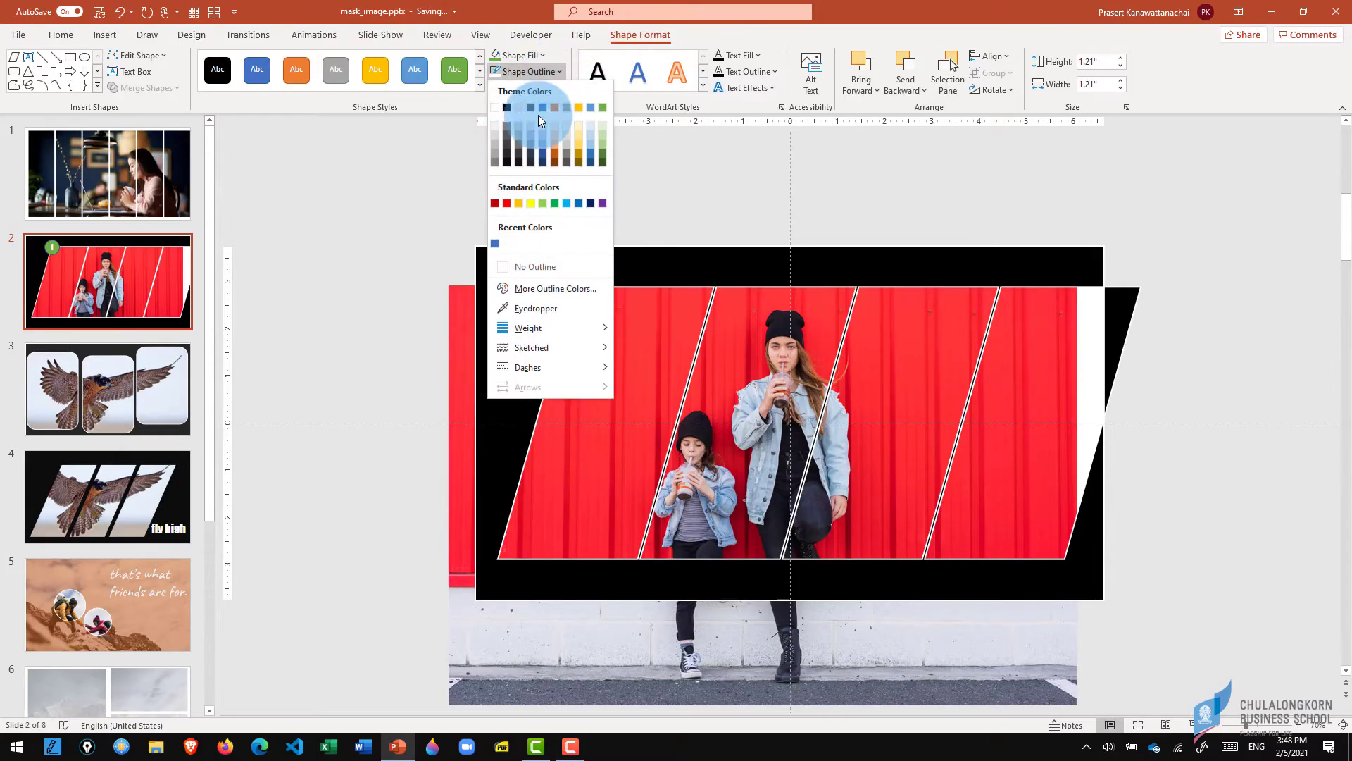
click(524, 266)
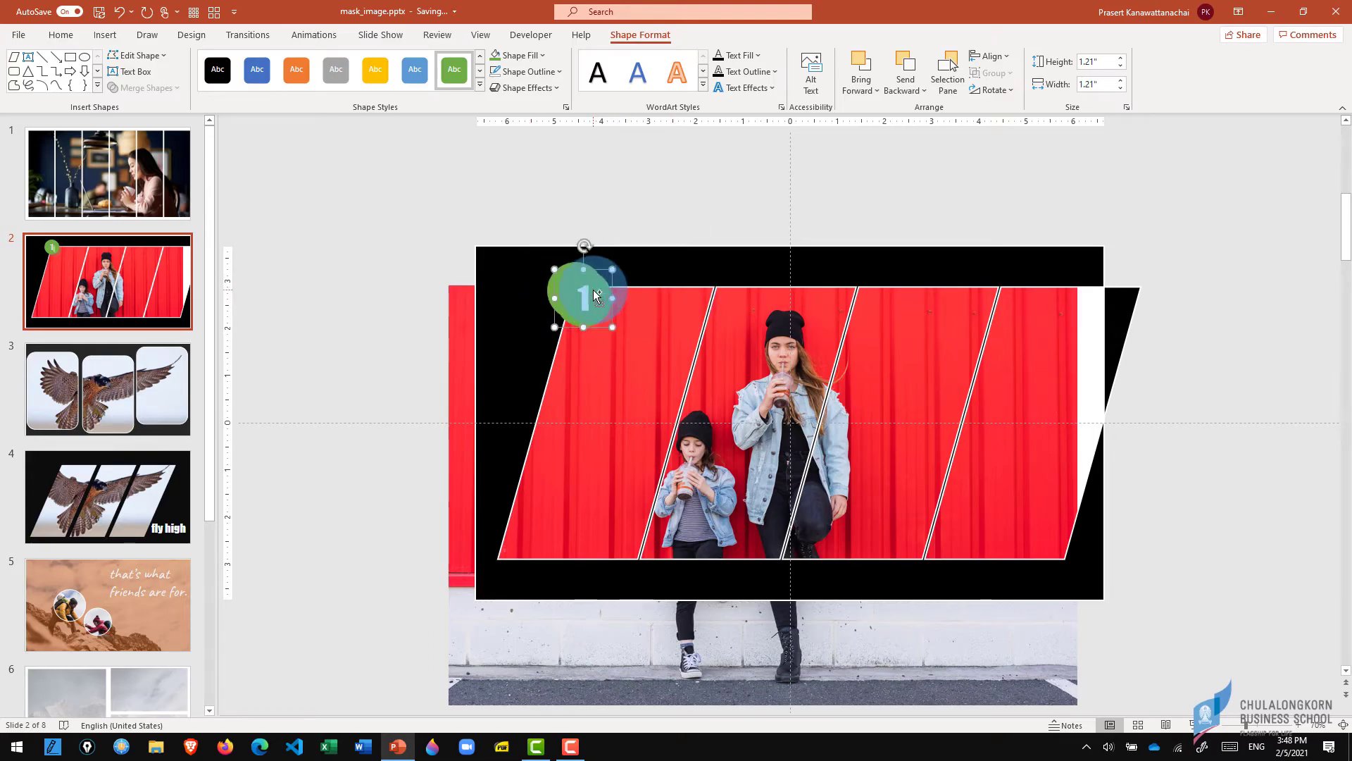
- Copy the green 1 circle three times, placing one above each of the four panels
drag(595, 295, 627, 326)
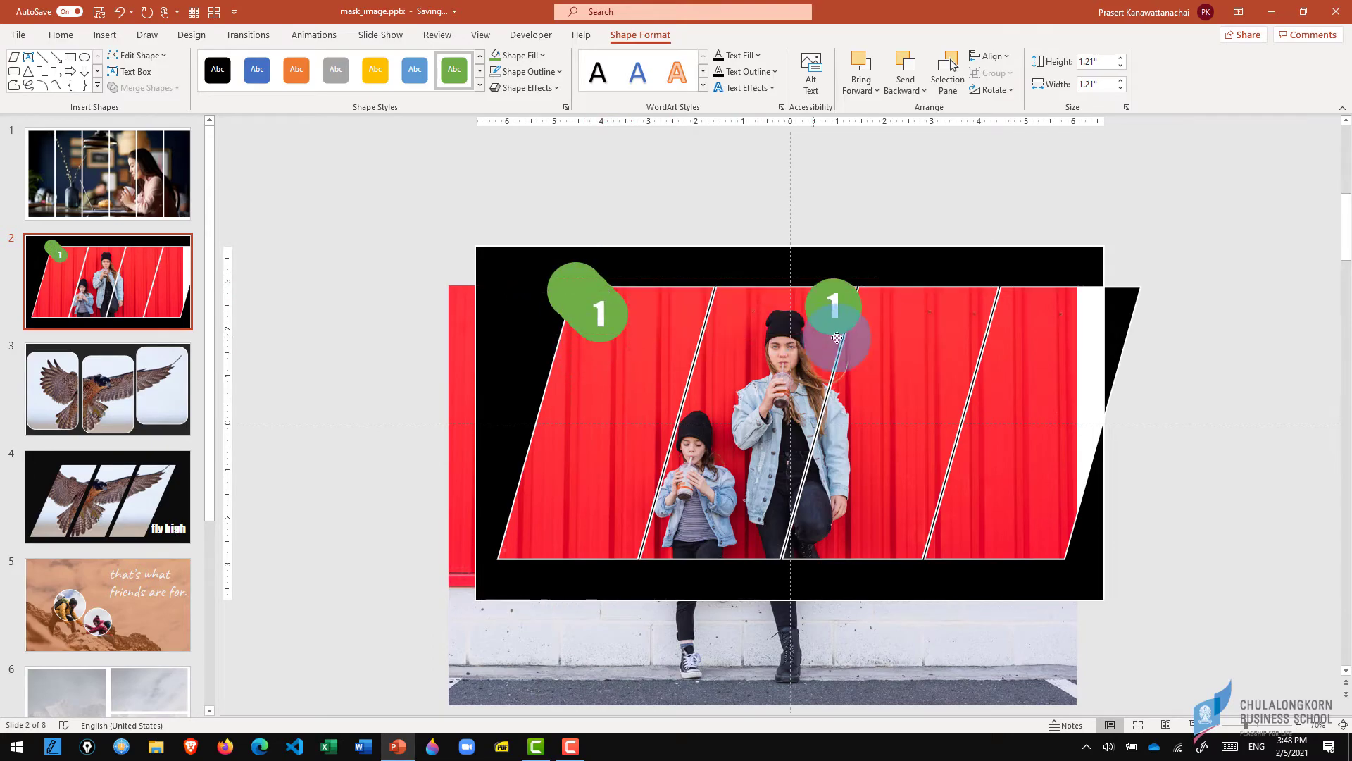
drag(586, 351, 975, 319)
drag(635, 321, 860, 296)
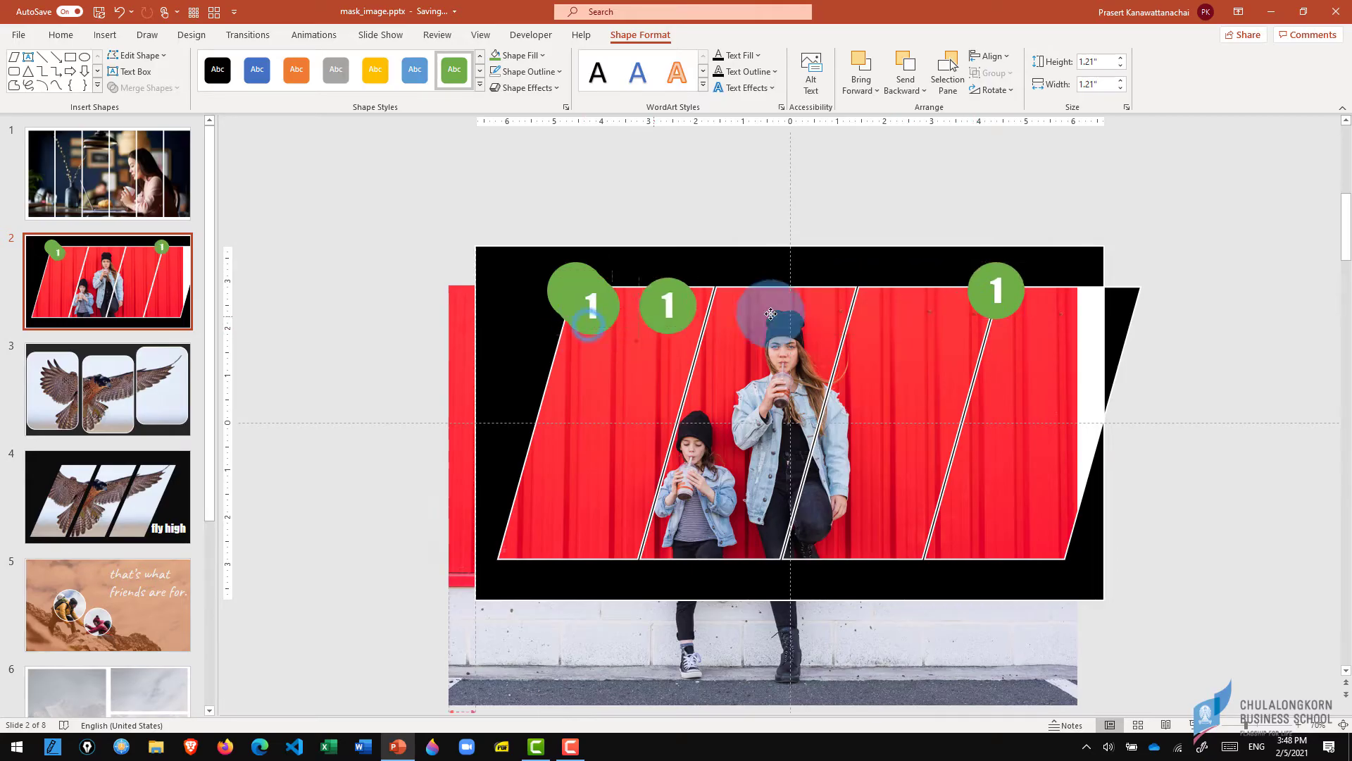
mouse_move(586, 314)
mouse_down()
mouse_move(581, 338)
mouse_move(708, 318)
mouse_up()
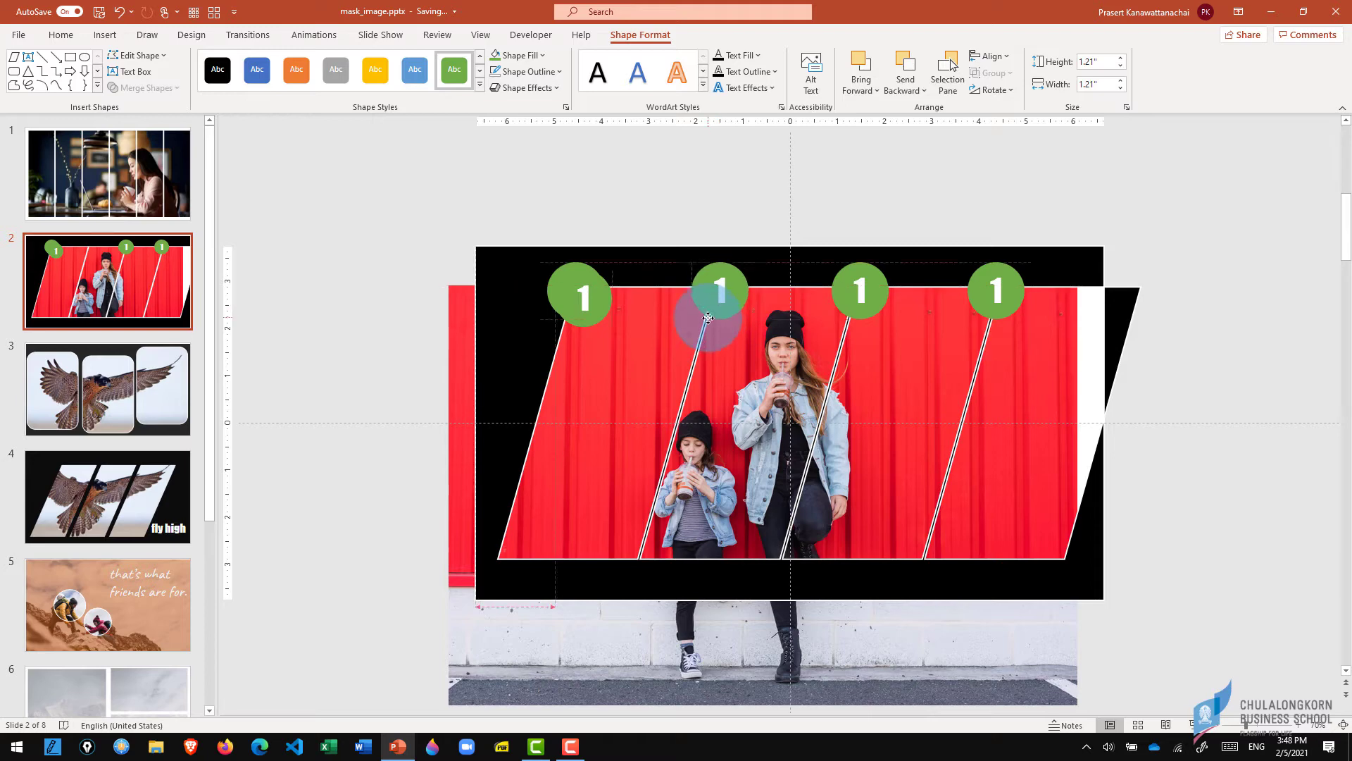
click(599, 320)
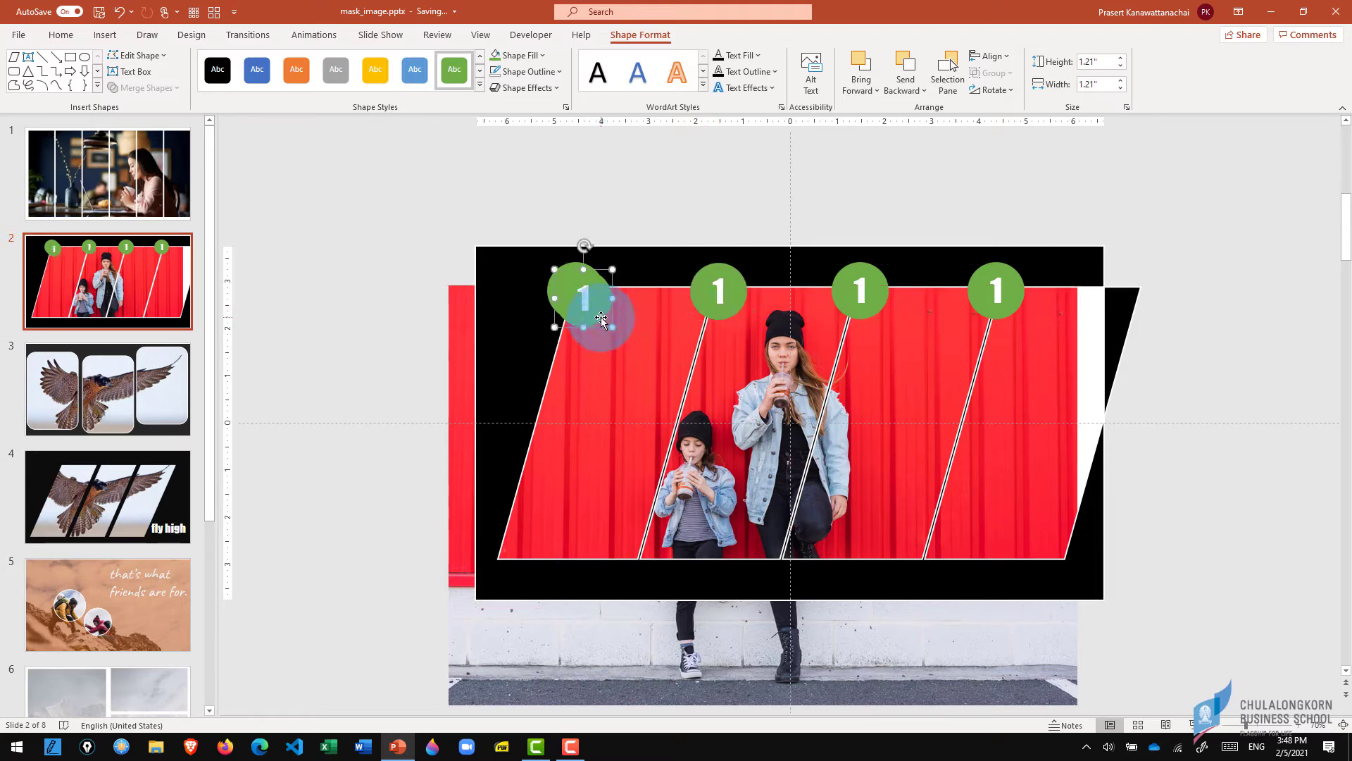
- Number the second, third and fourth green circles 2, 3 and 4, and line them up over their panels
drag(599, 321, 723, 297)
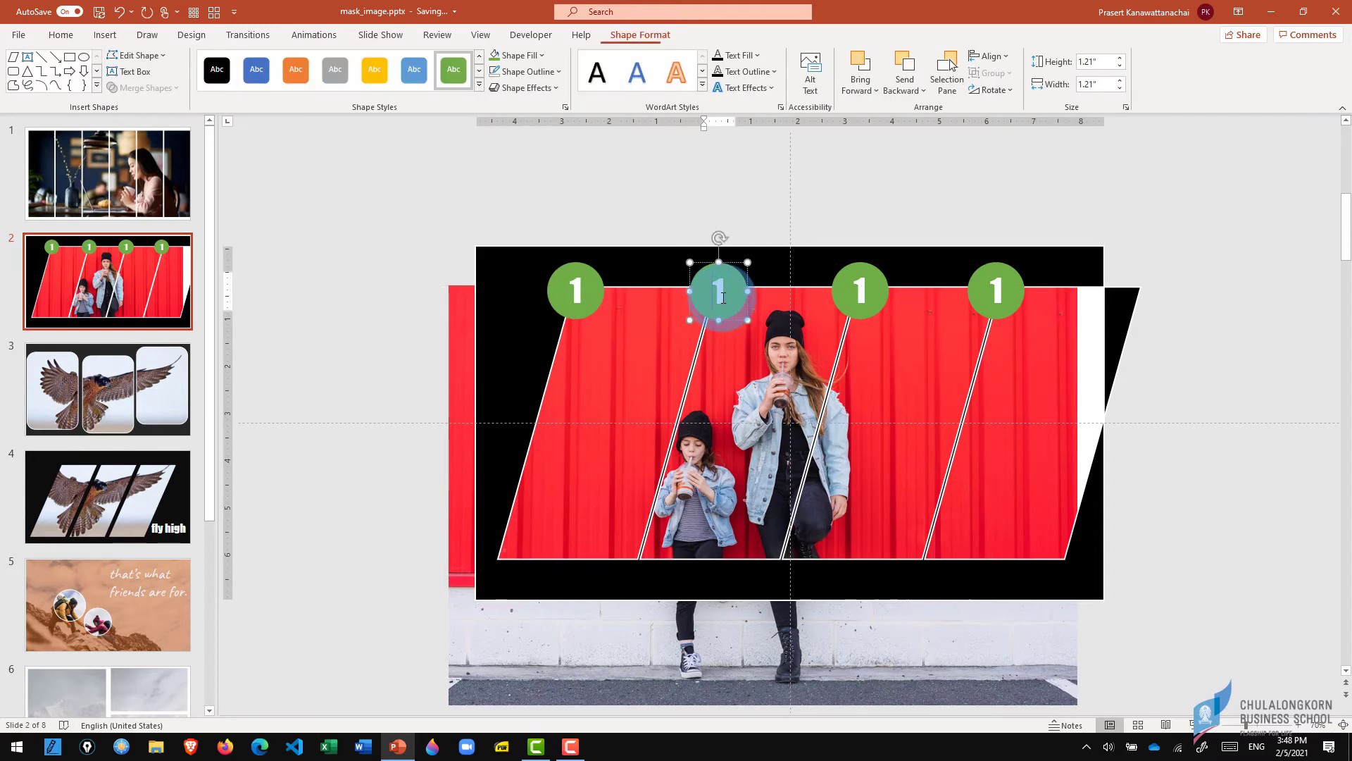
text(2)
double_click(861, 290)
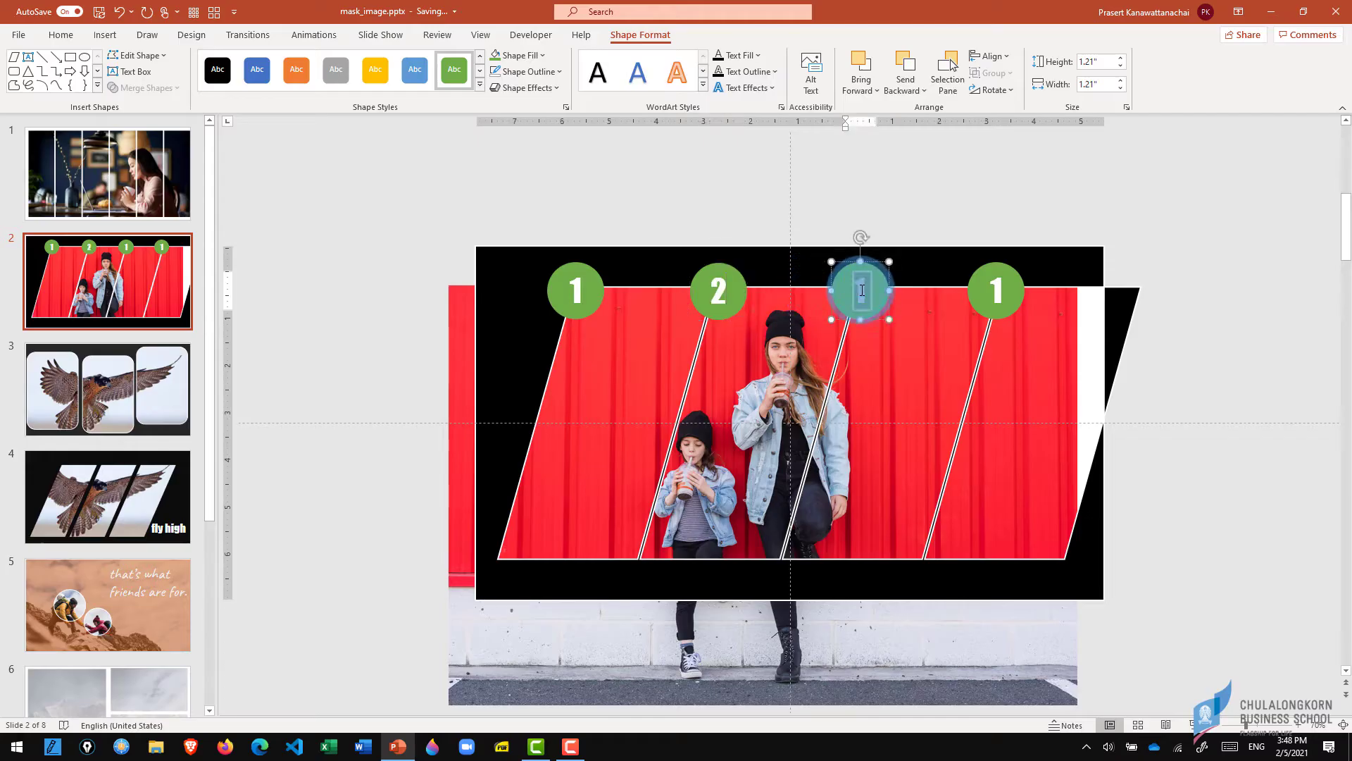
text(3)
drag(987, 293, 1008, 291)
text(4)
click(1199, 313)
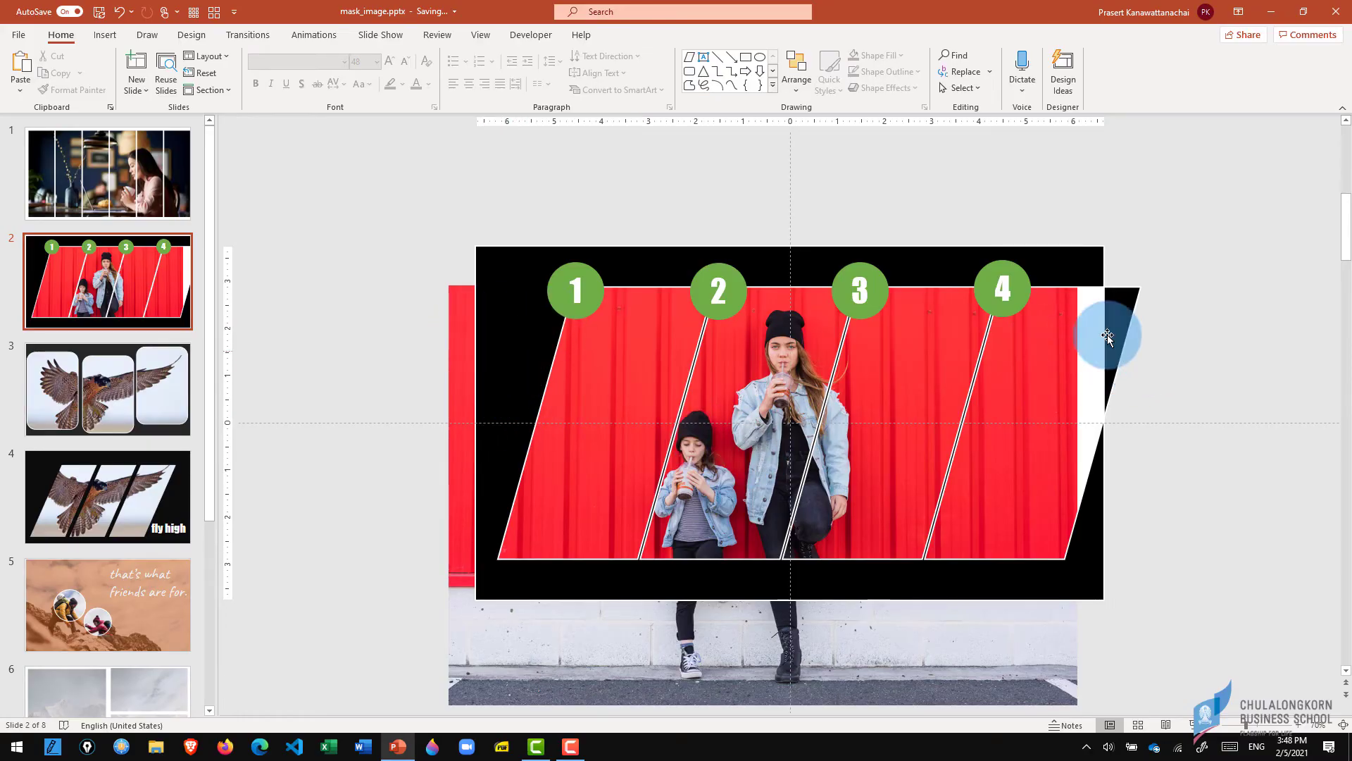
- Crop the background photo's bottom to the frame edge and shift it right so the pair shows in panels 2–3
click(458, 338)
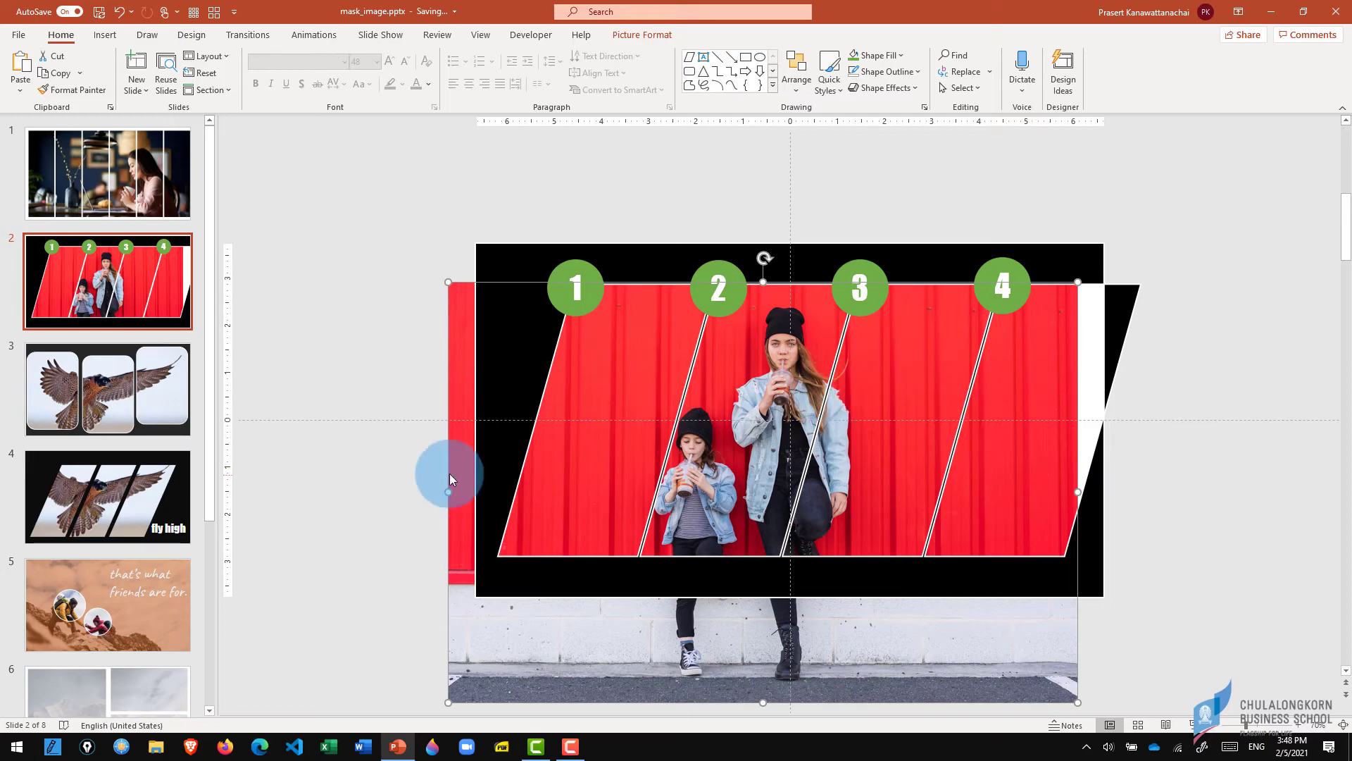
click(639, 36)
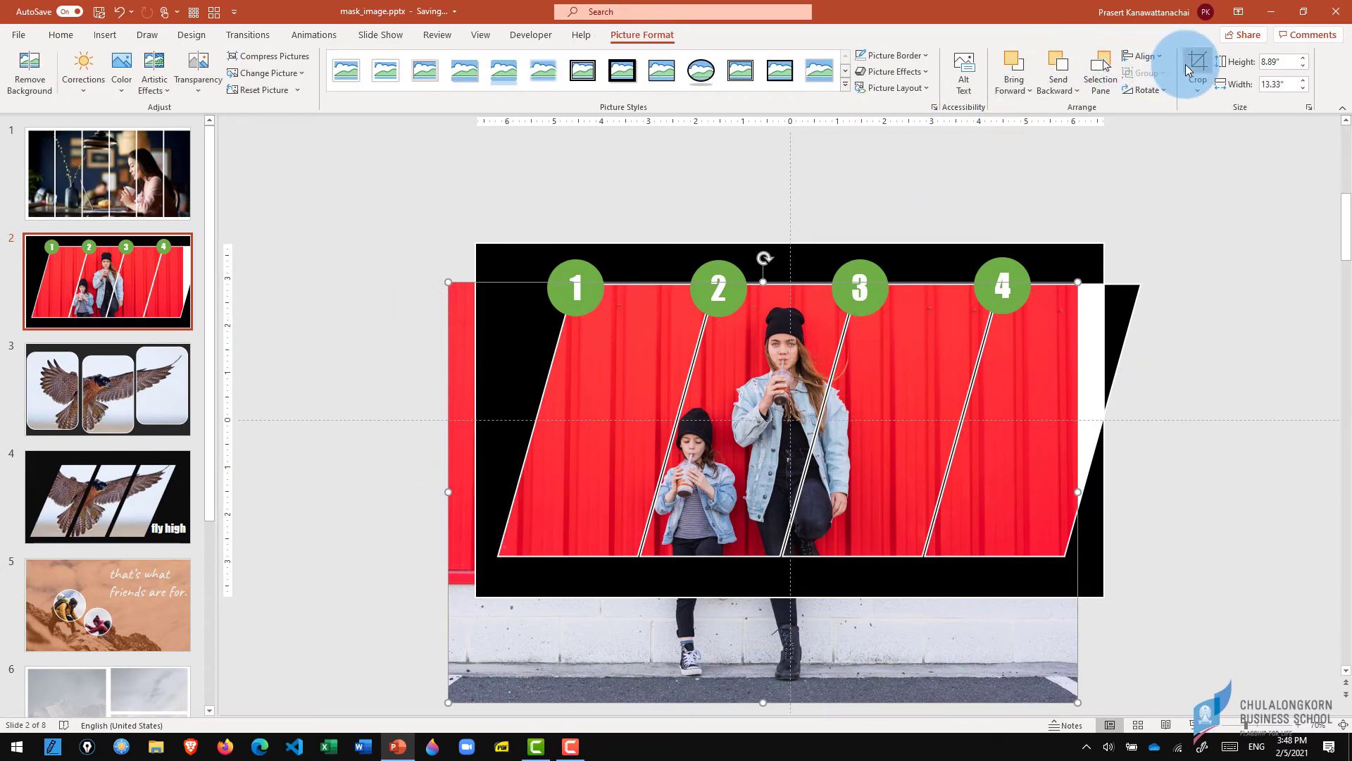
click(1197, 67)
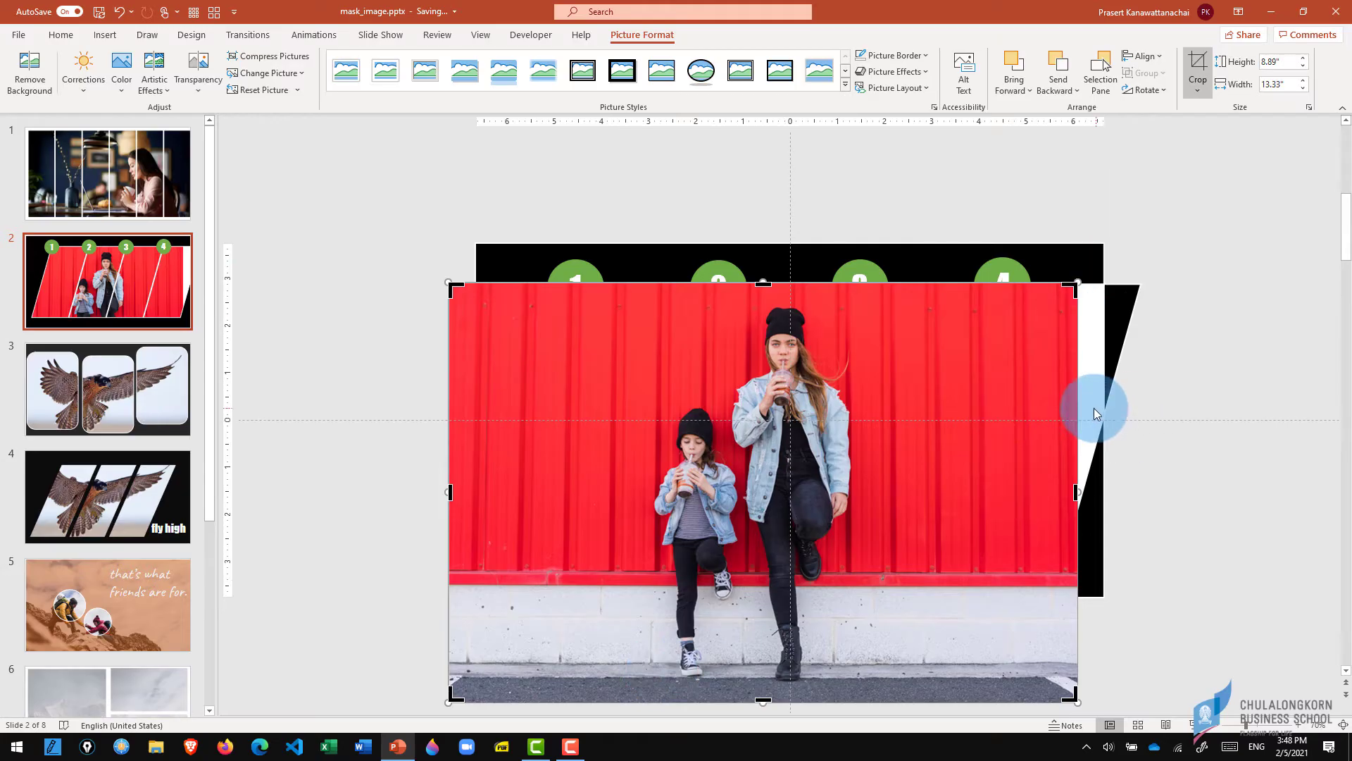
drag(766, 699, 766, 600)
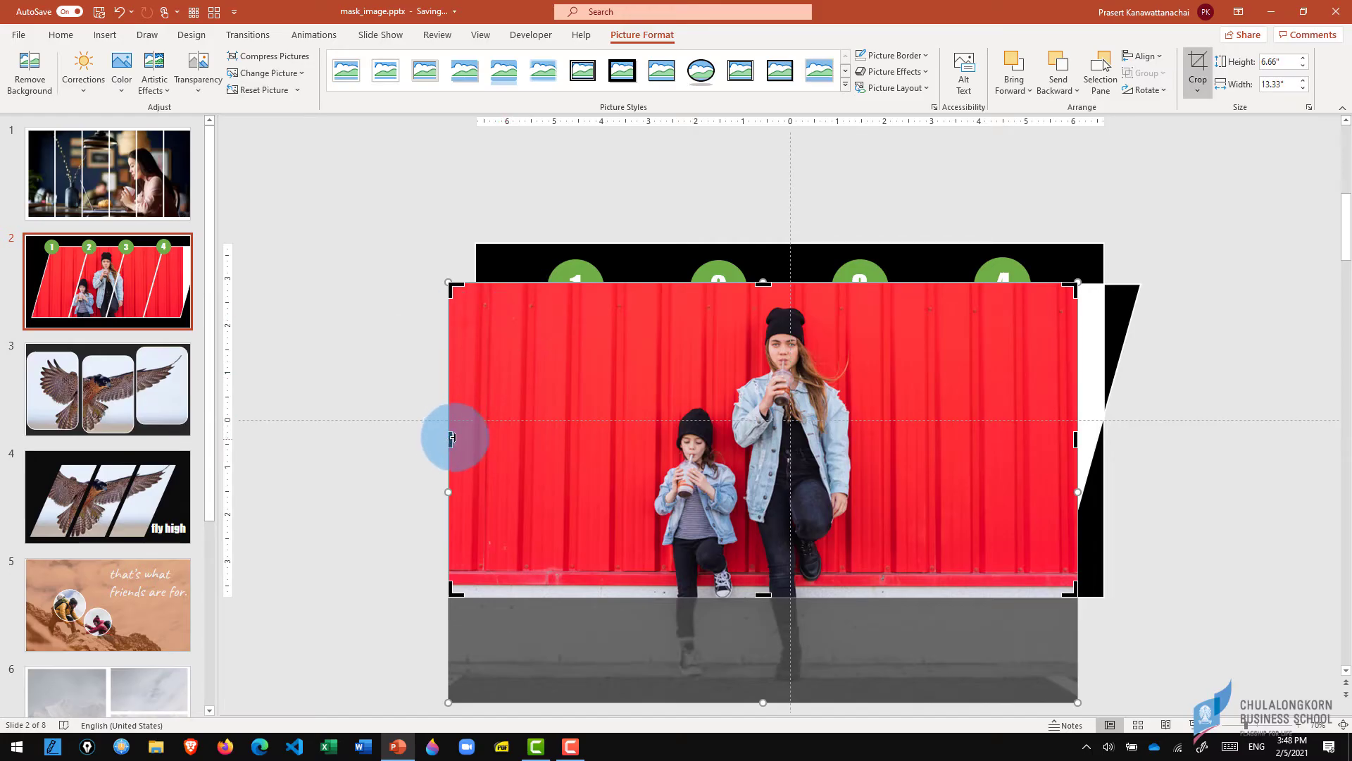
drag(522, 361, 545, 365)
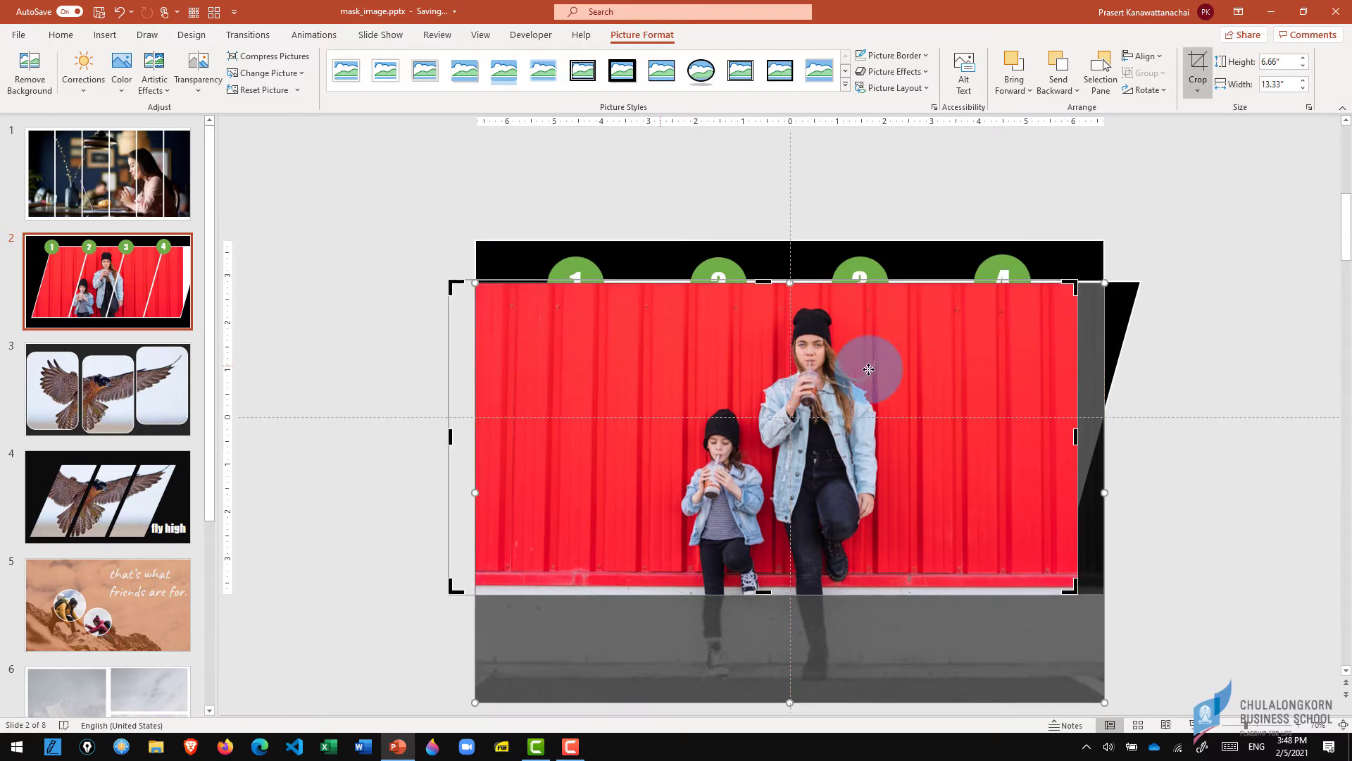
click(1205, 442)
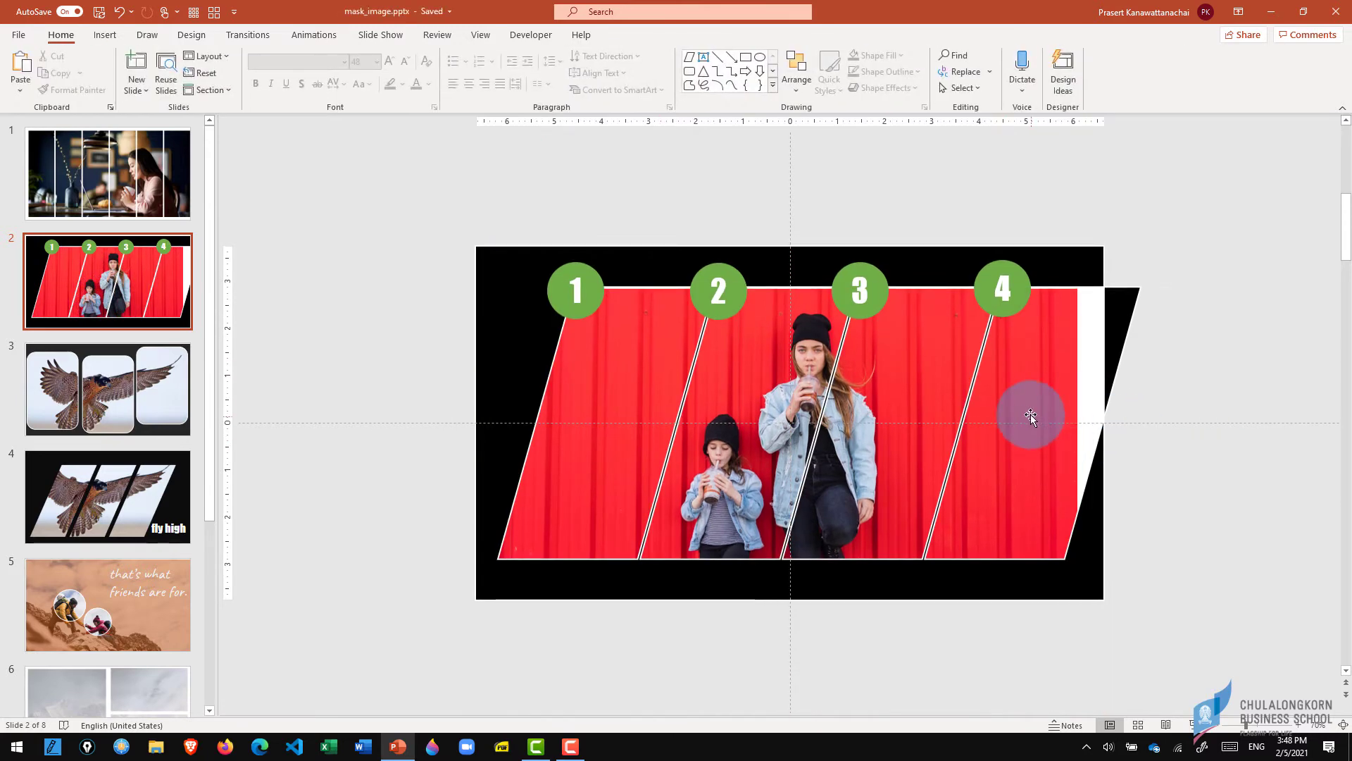
click(1030, 414)
click(61, 36)
click(867, 386)
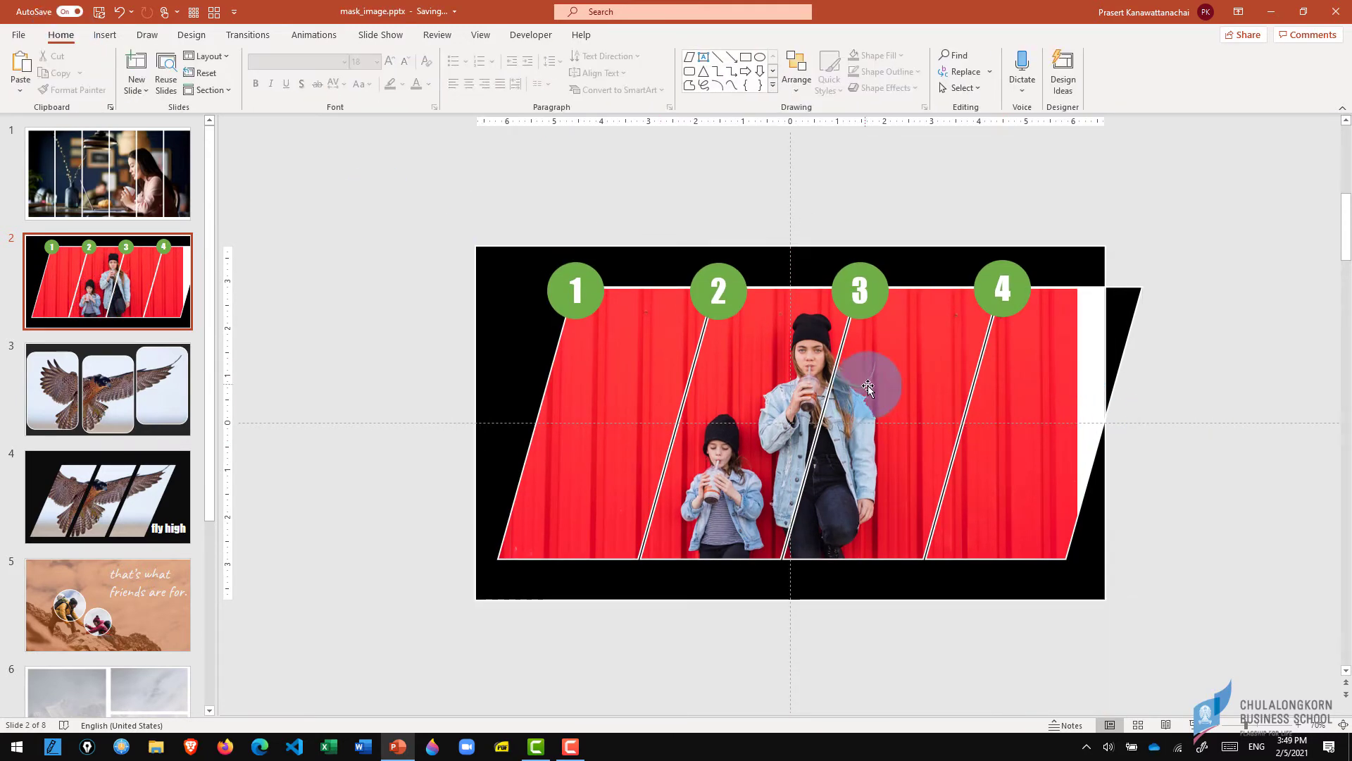
- Play slide 2 full-screen from the current slide, exit the show, and go to slide 5
click(1192, 725)
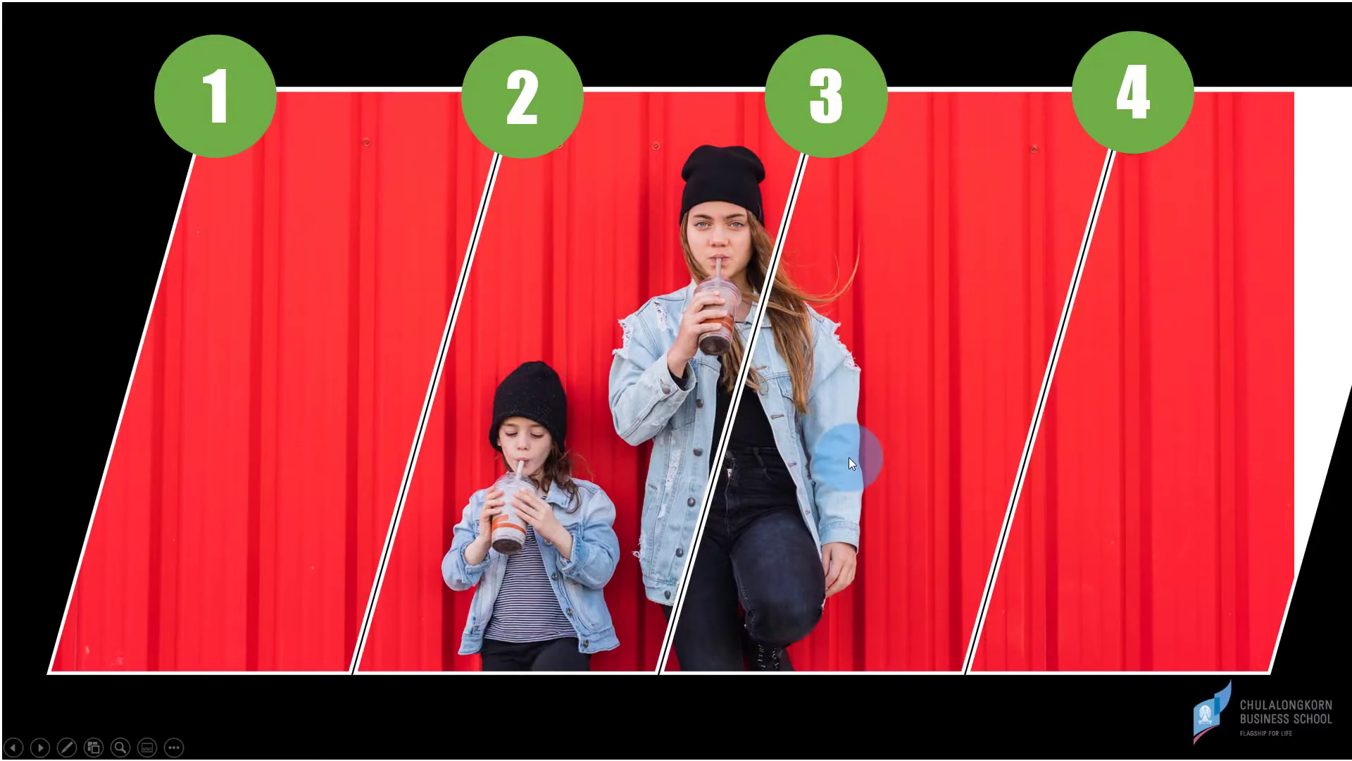
key(Escape)
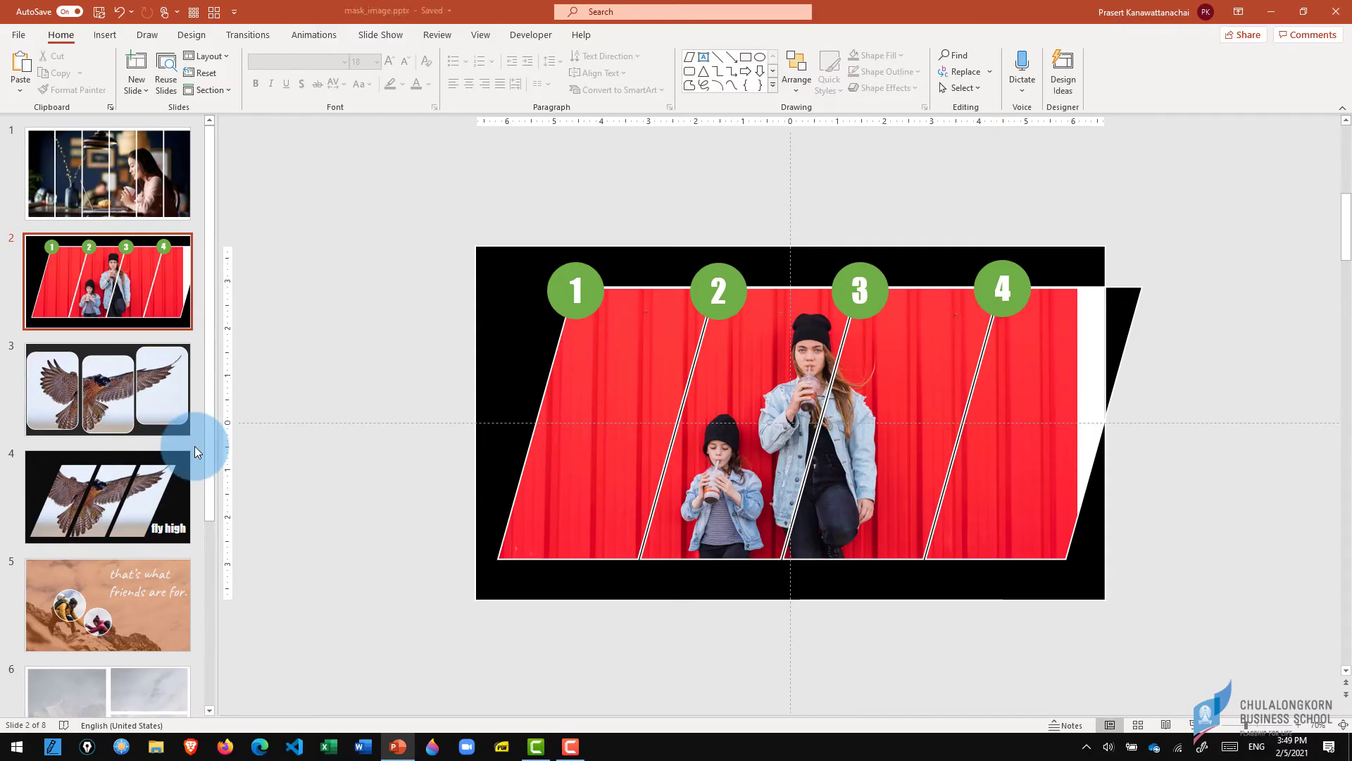
click(145, 611)
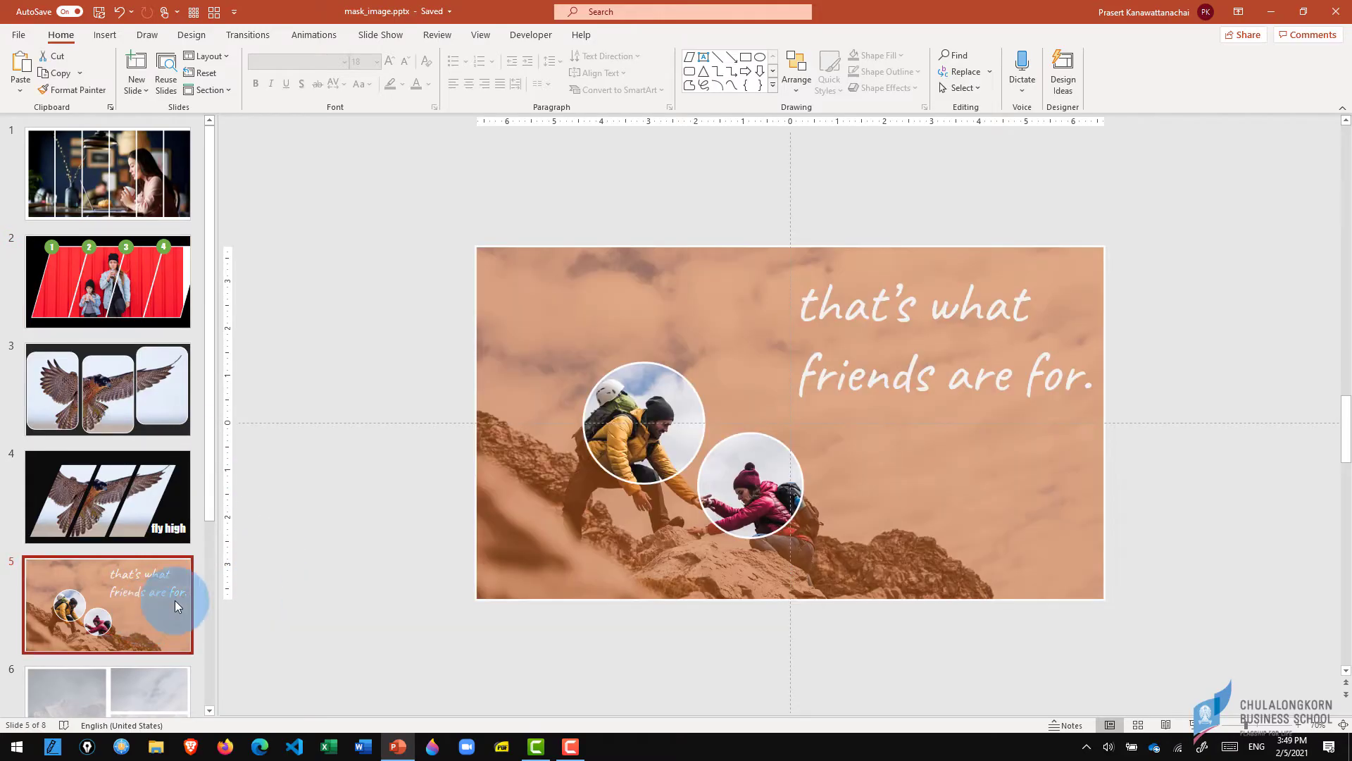
- Insert a Blank-layout slide after slide 5 as the new slide 6
click(353, 282)
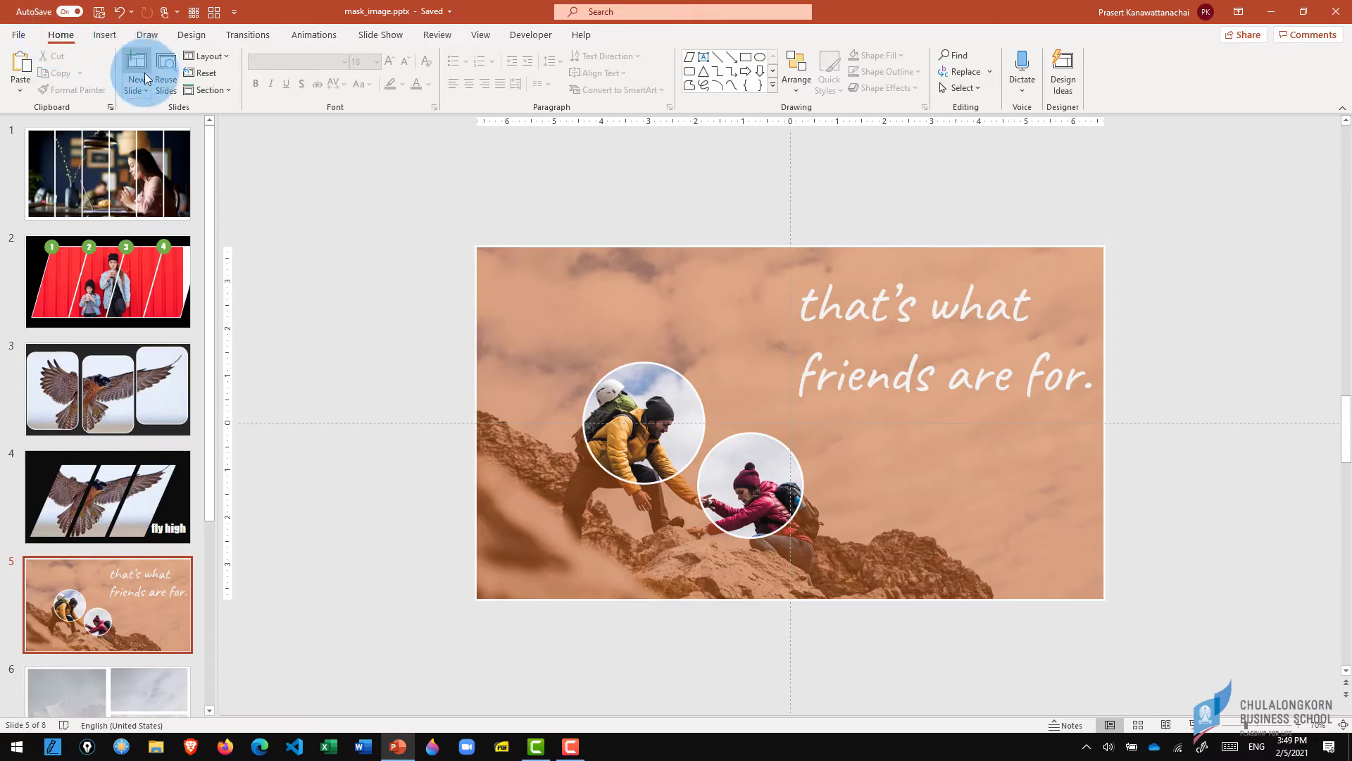
click(138, 91)
click(182, 285)
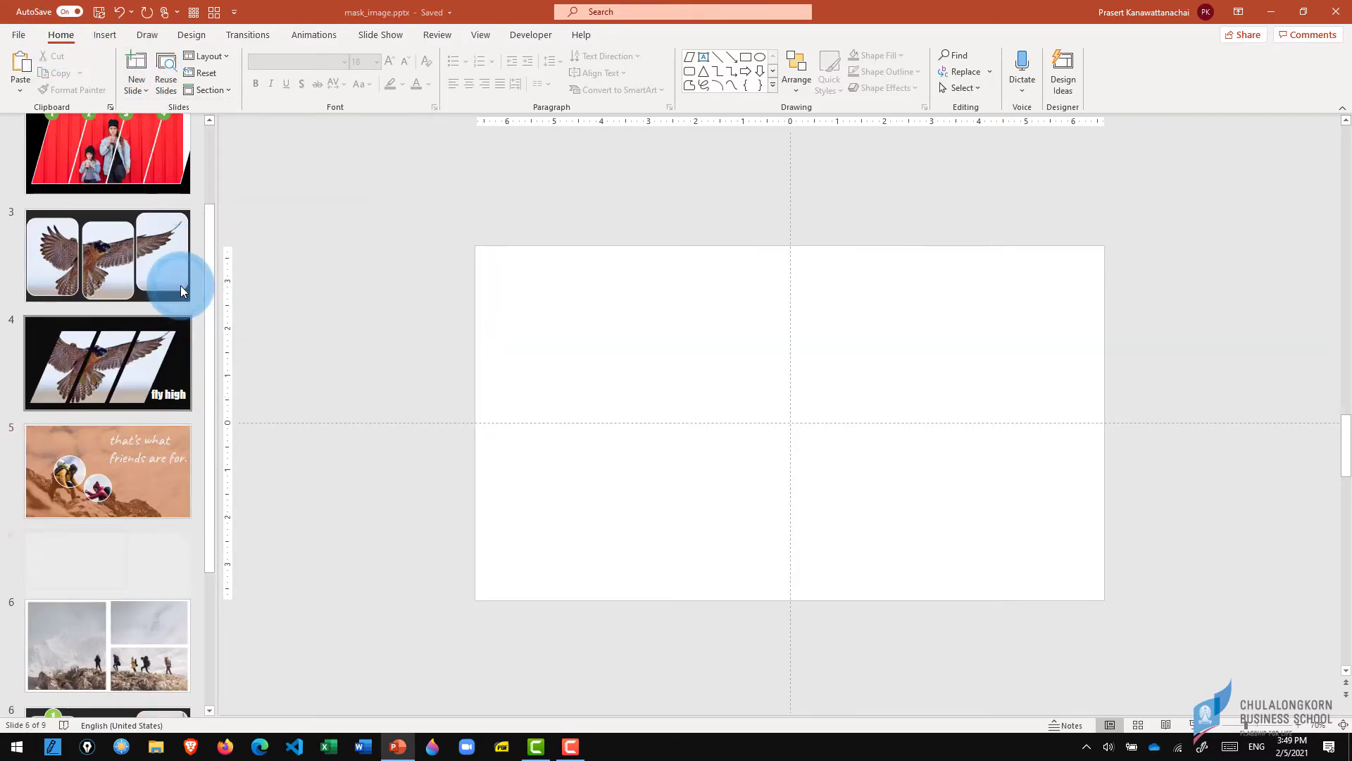
click(507, 311)
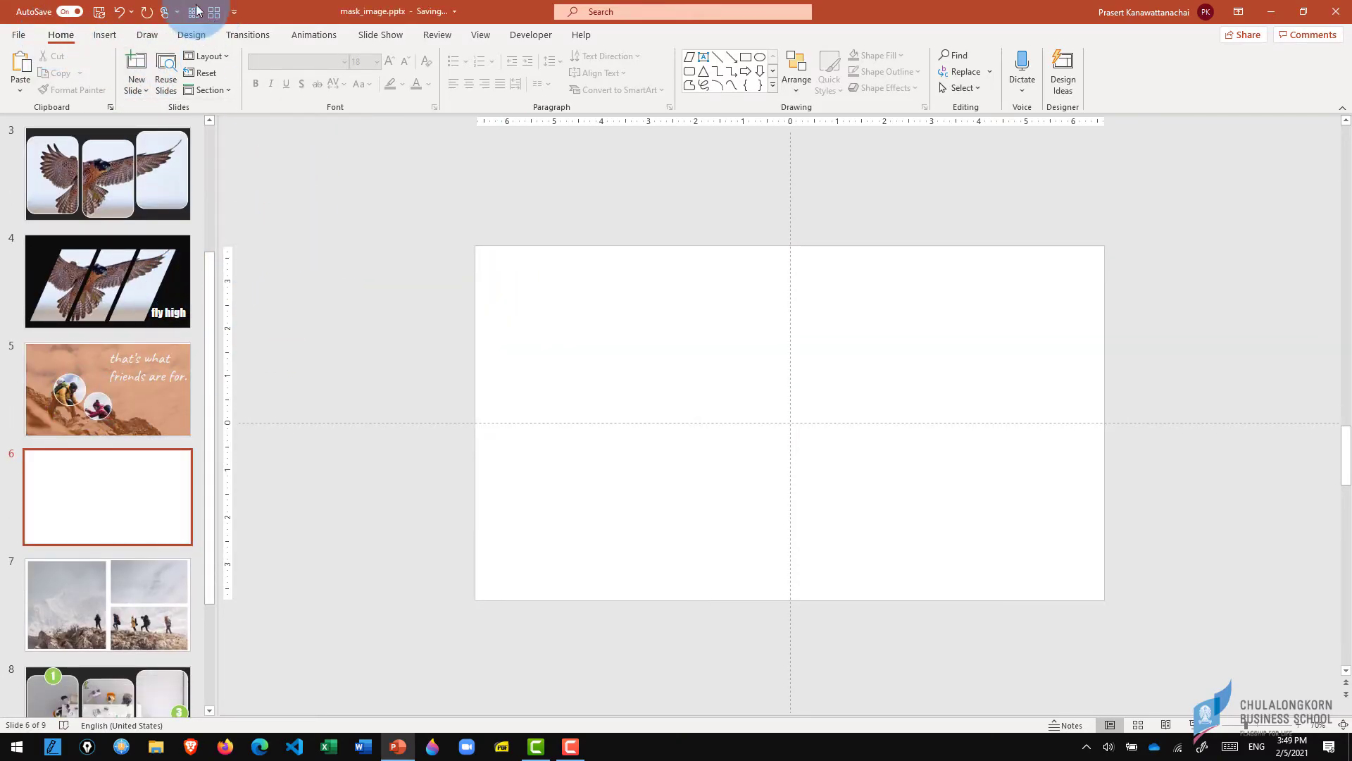
click(111, 35)
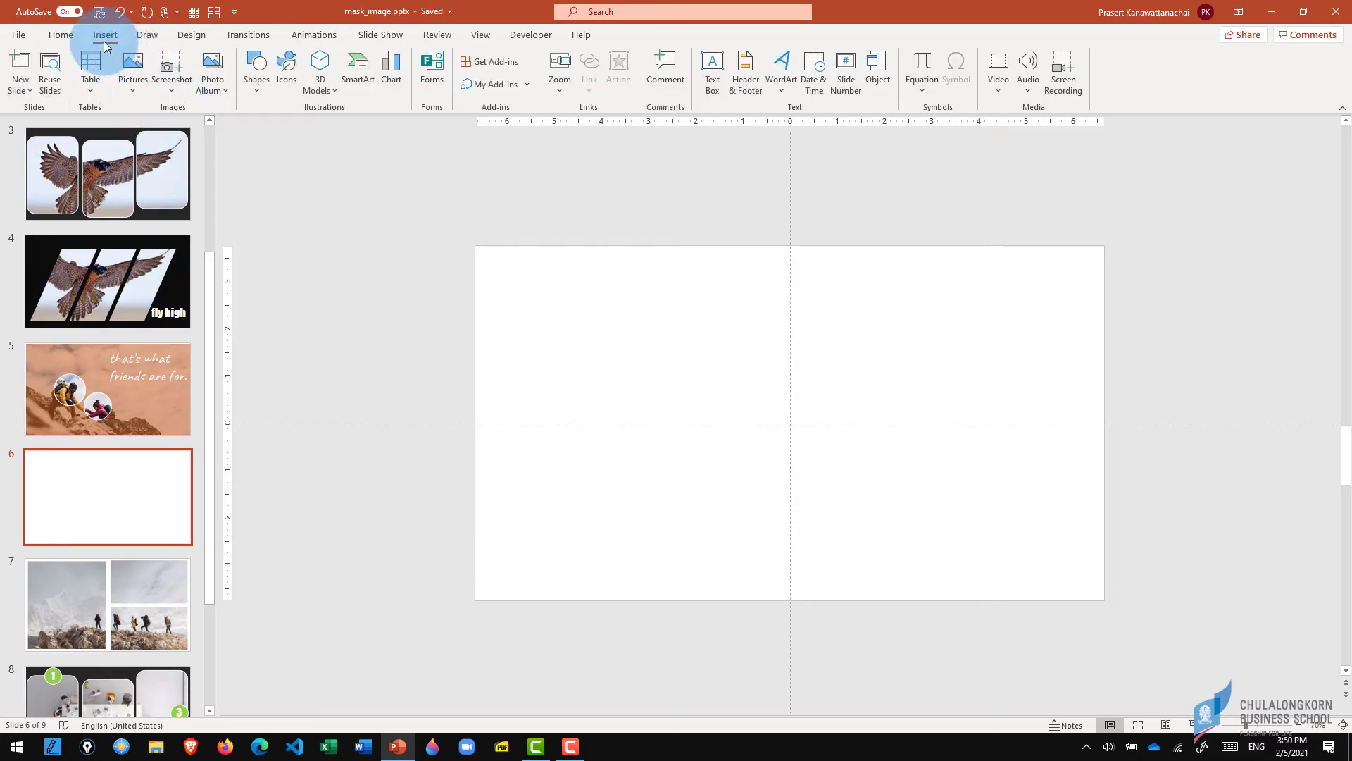
- Insert the People stock photo of students and a teacher around a workshop lathe onto slide 6
click(131, 98)
click(157, 144)
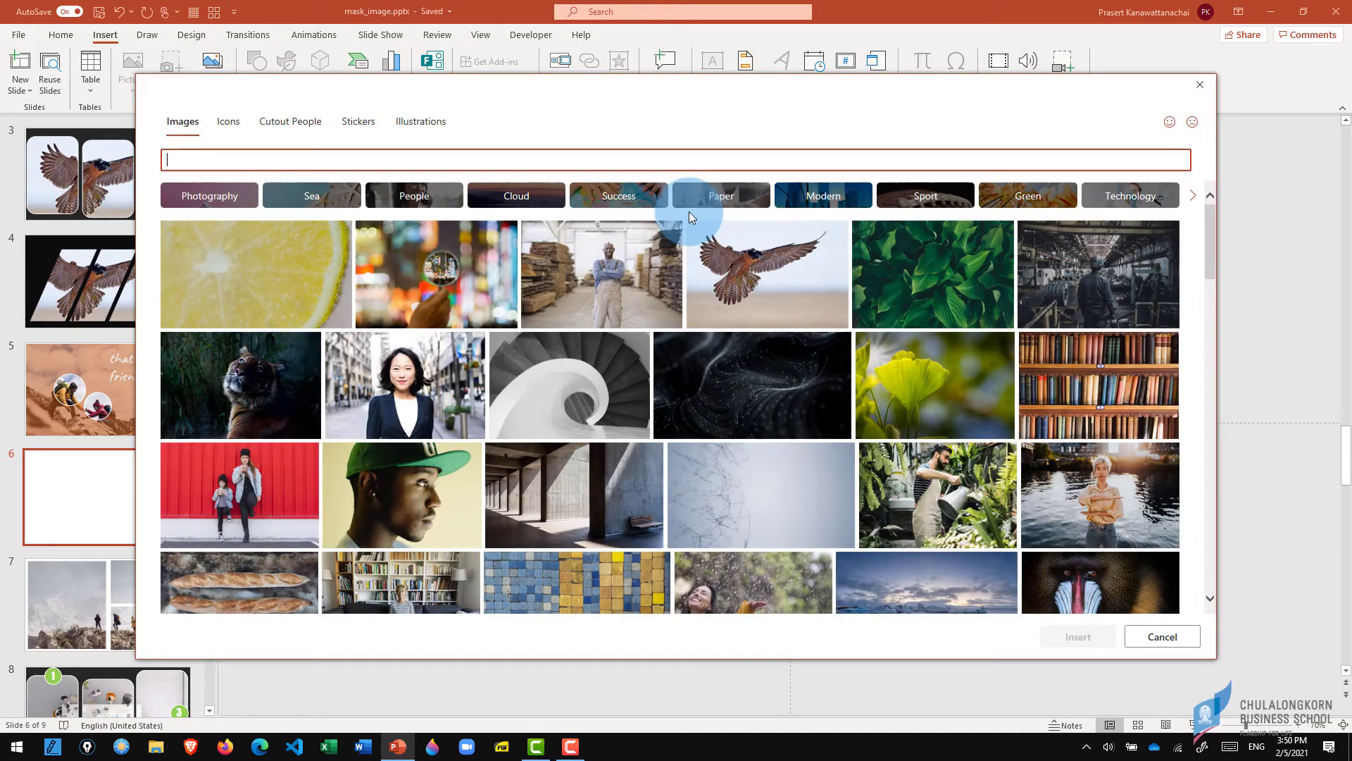
click(400, 199)
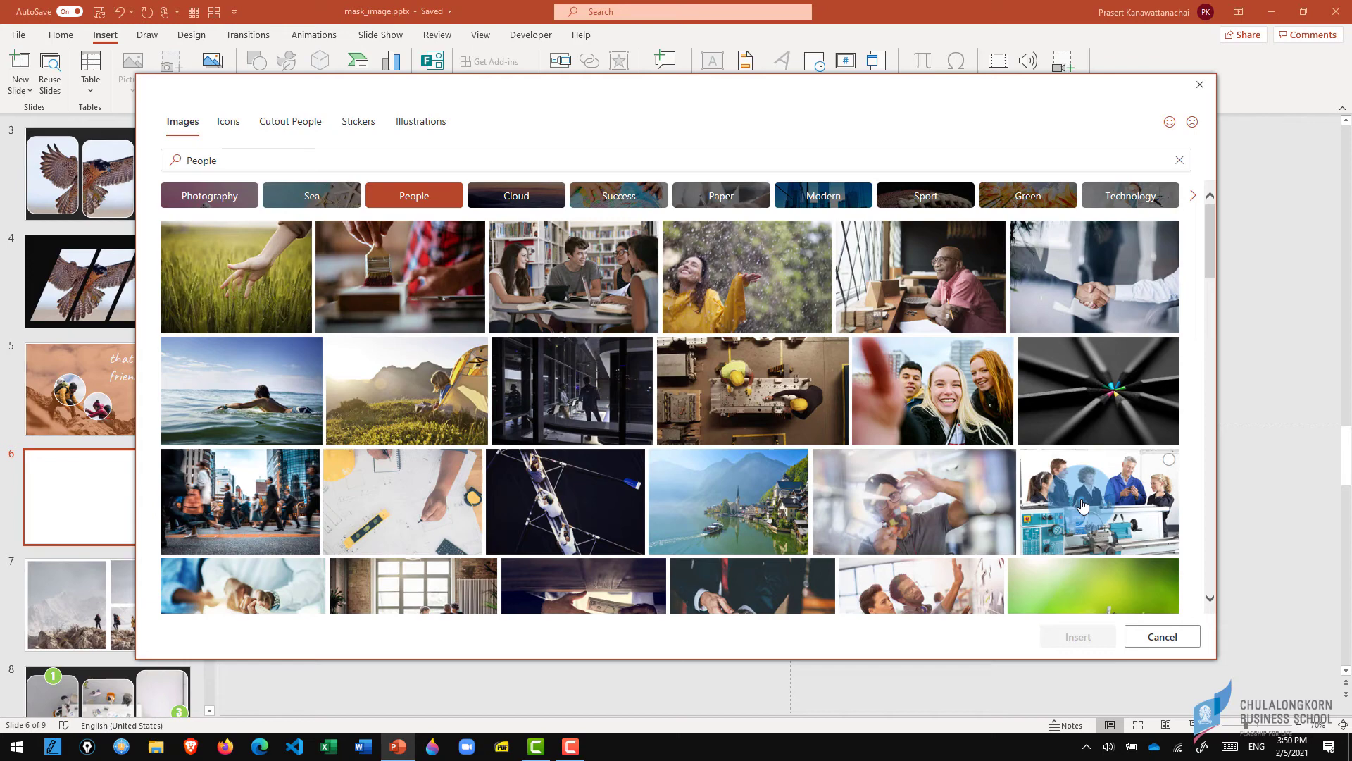
click(1082, 505)
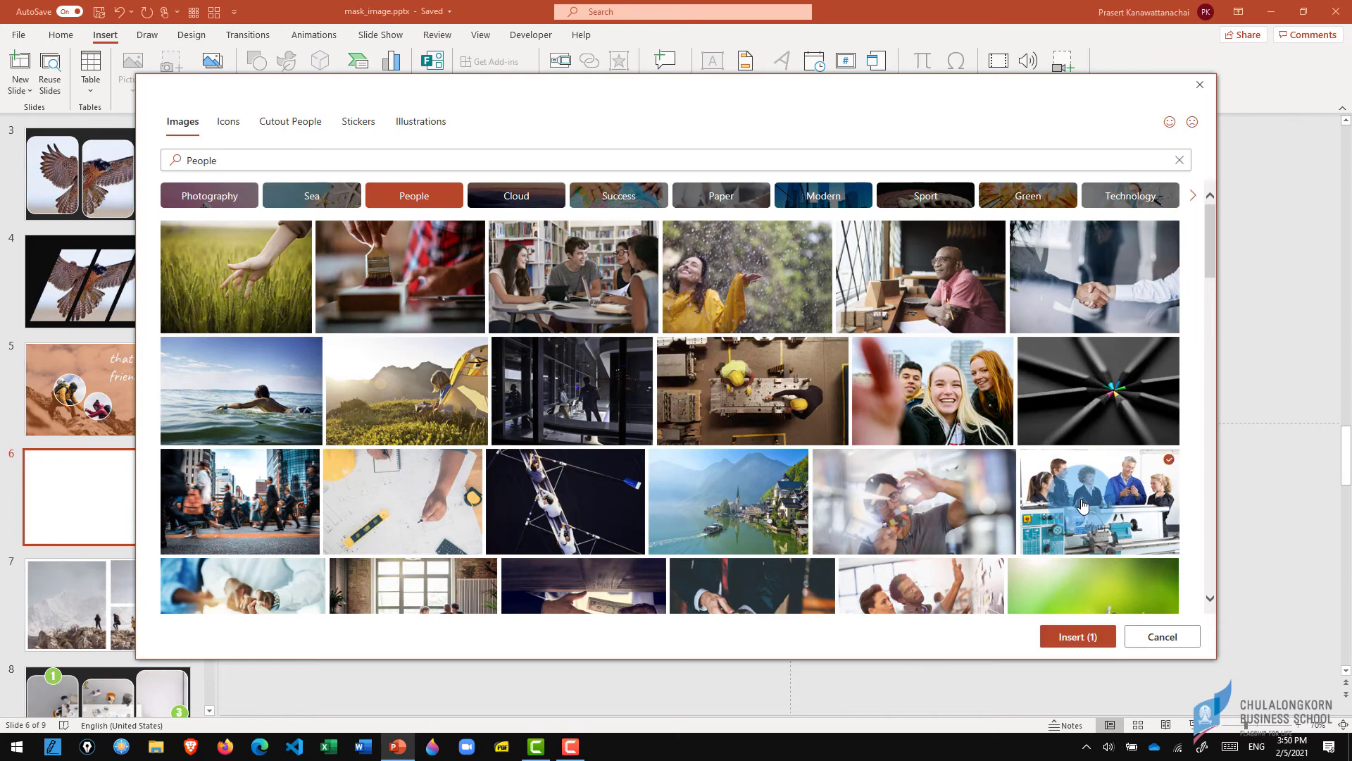
click(1076, 636)
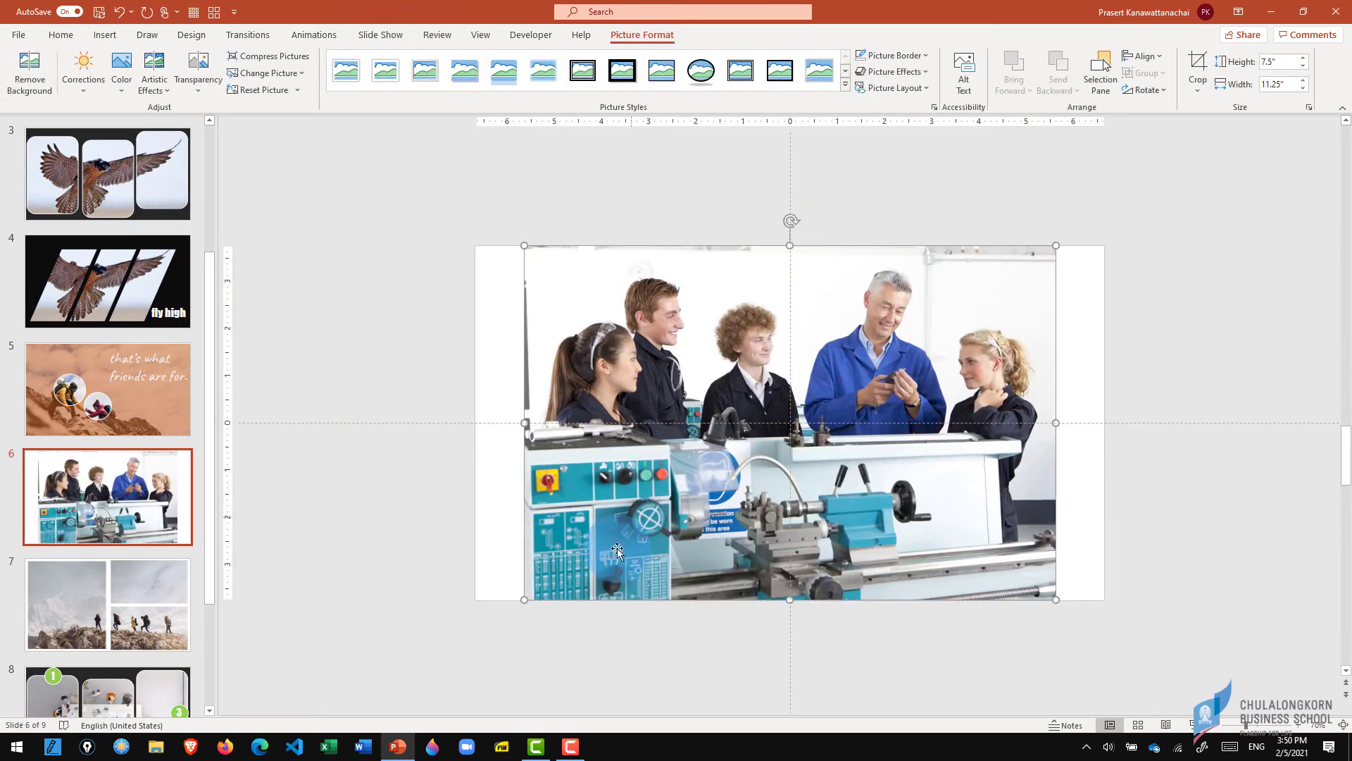
- Stretch the workshop photo out to the slide's left and right edges
click(522, 615)
drag(524, 598, 475, 631)
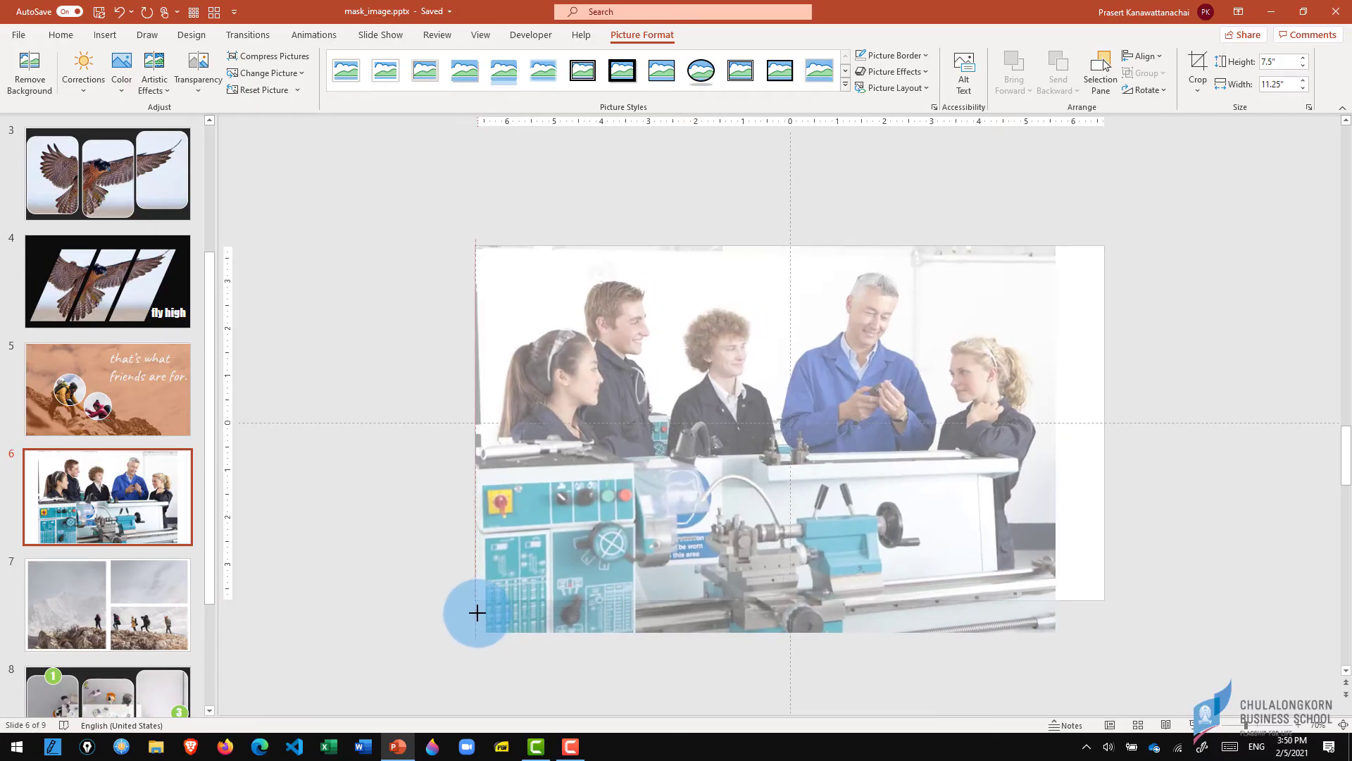
drag(1056, 632, 1094, 666)
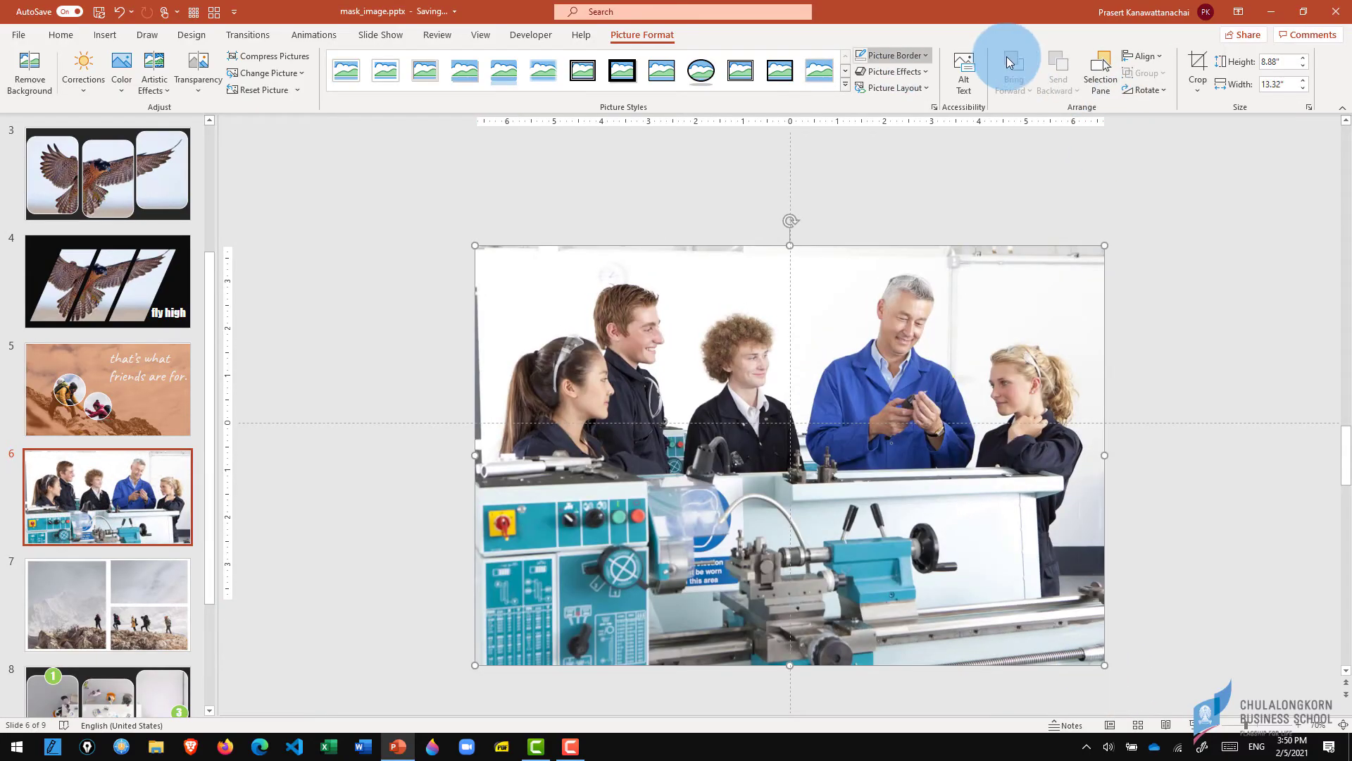
- Crop the photo's bottom to the slide edge so it is 7.5" tall
click(1197, 67)
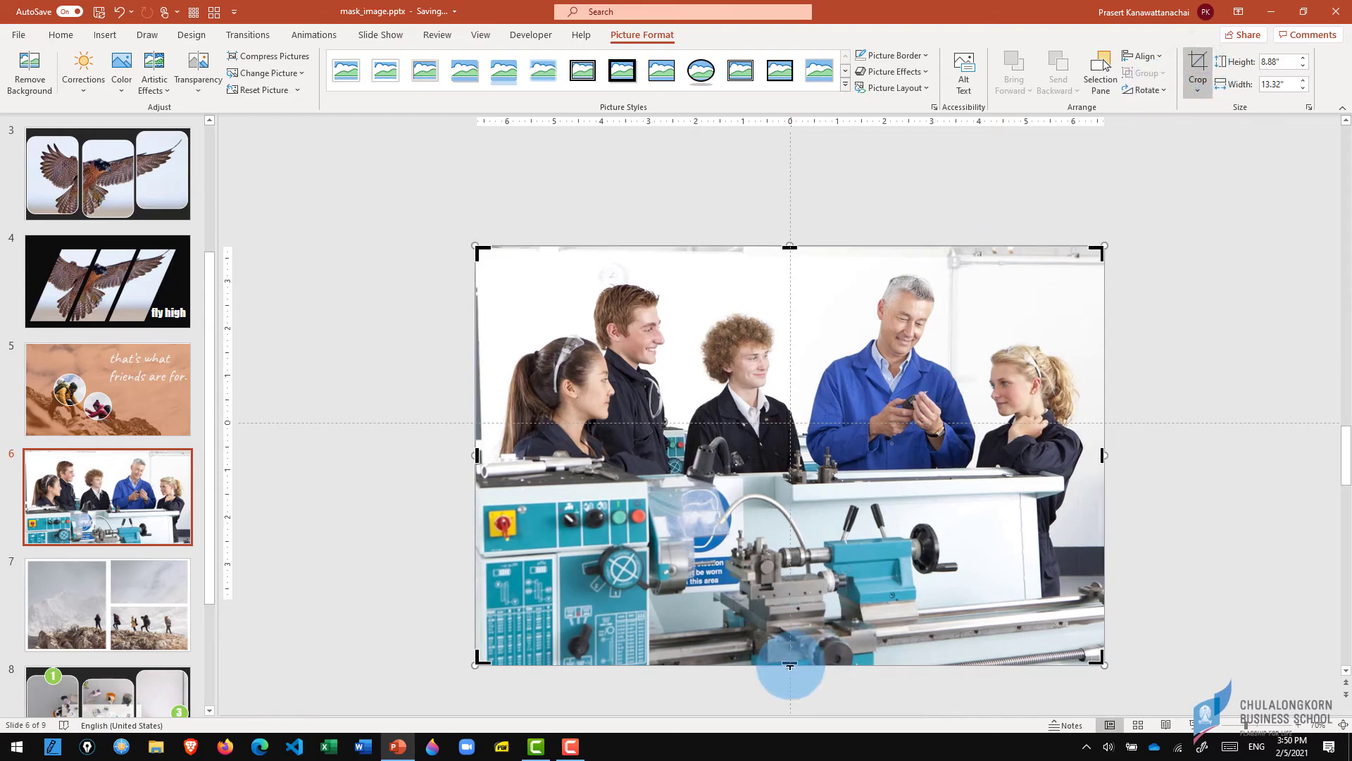
drag(789, 664, 789, 600)
click(1201, 404)
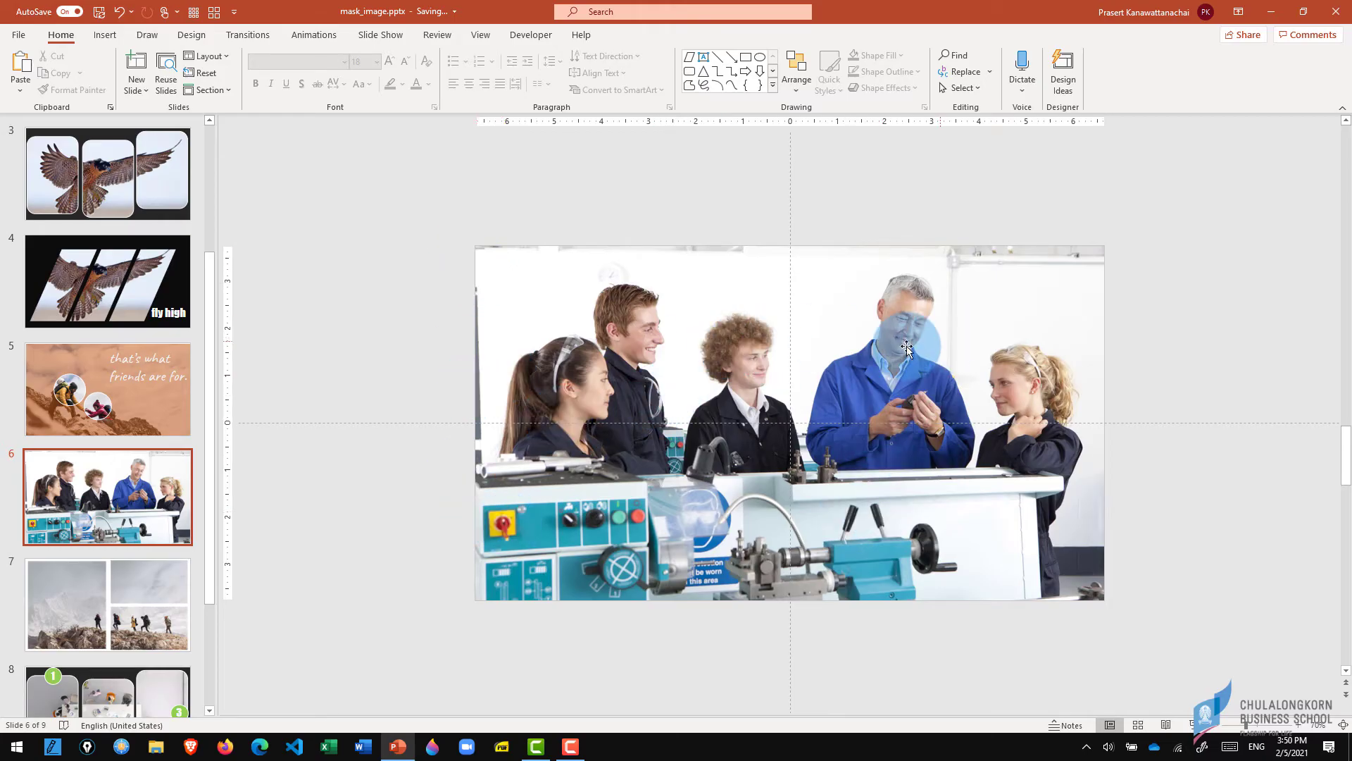
- Draw a rectangle covering all of slide 6 and give its blue fill 50% transparency
click(745, 58)
drag(500, 225, 1105, 599)
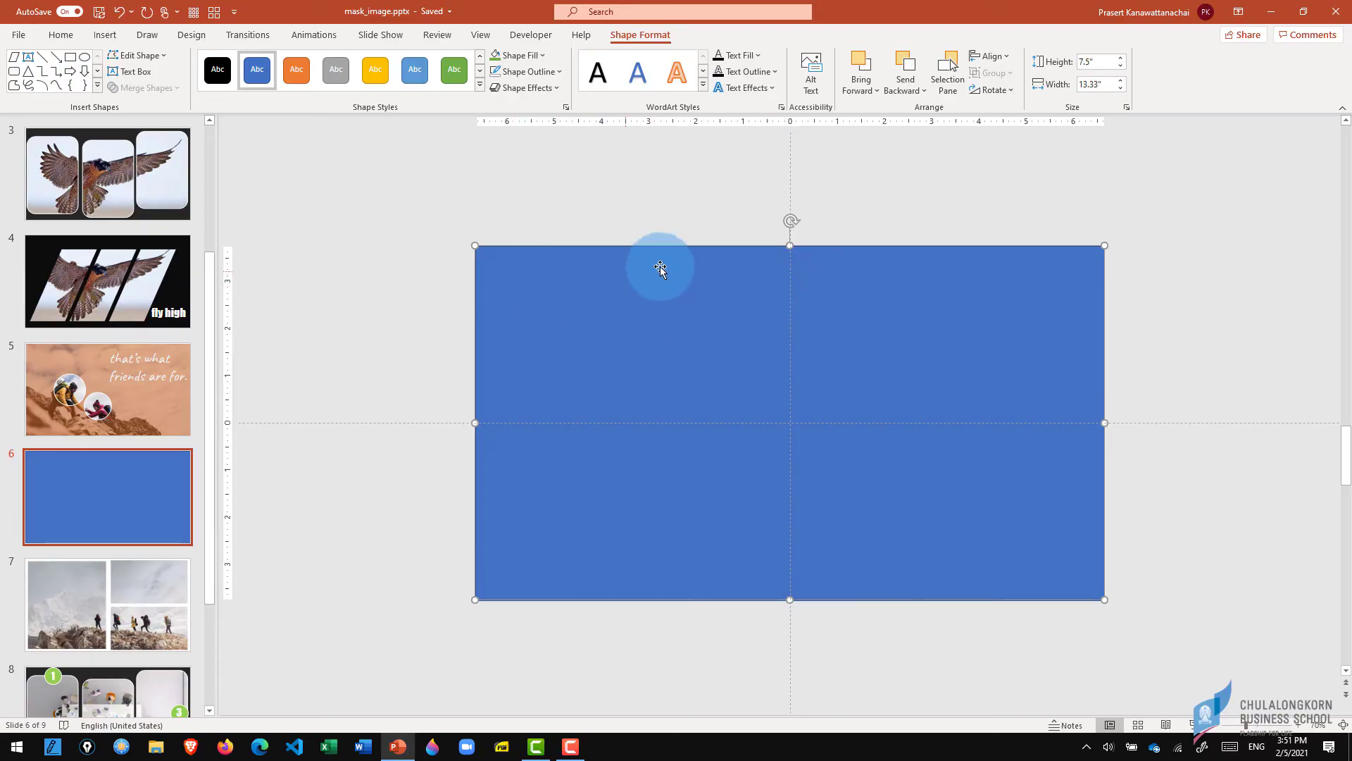
click(544, 55)
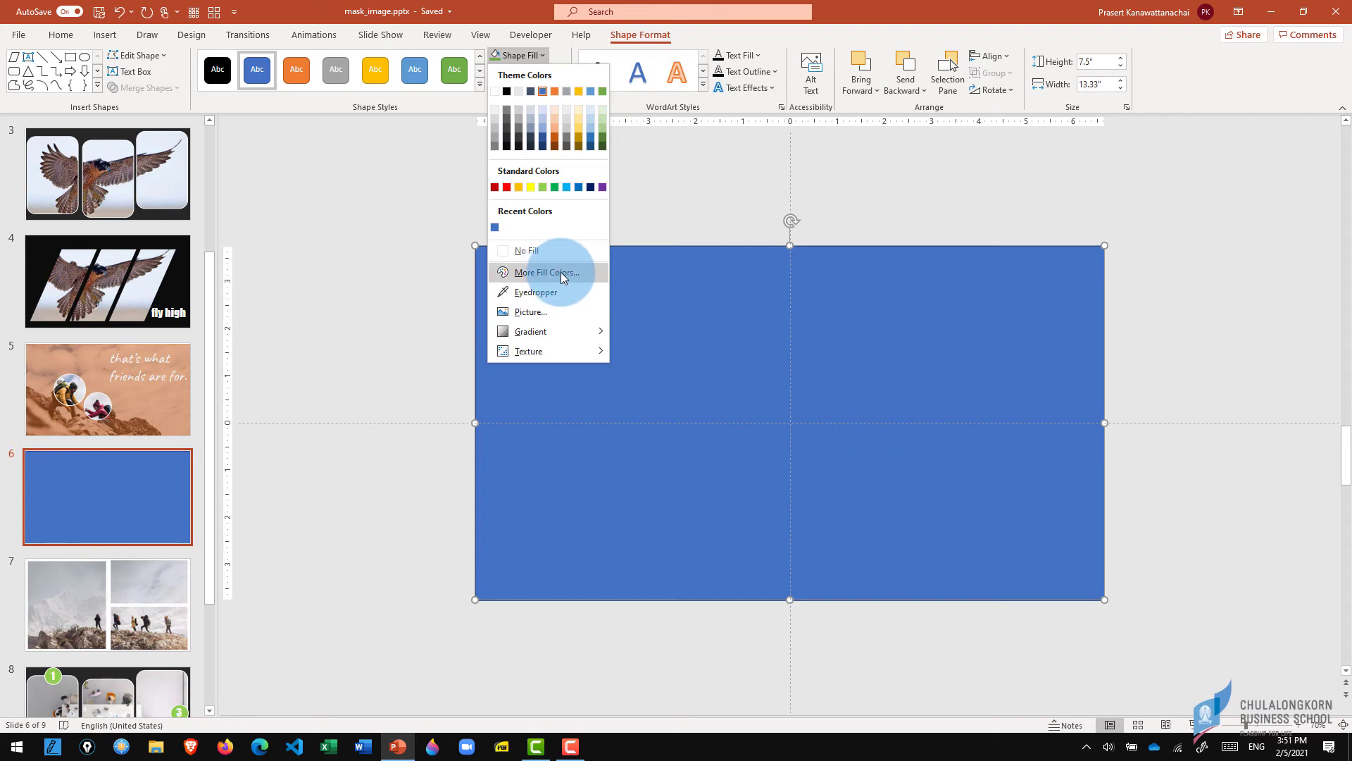
click(561, 272)
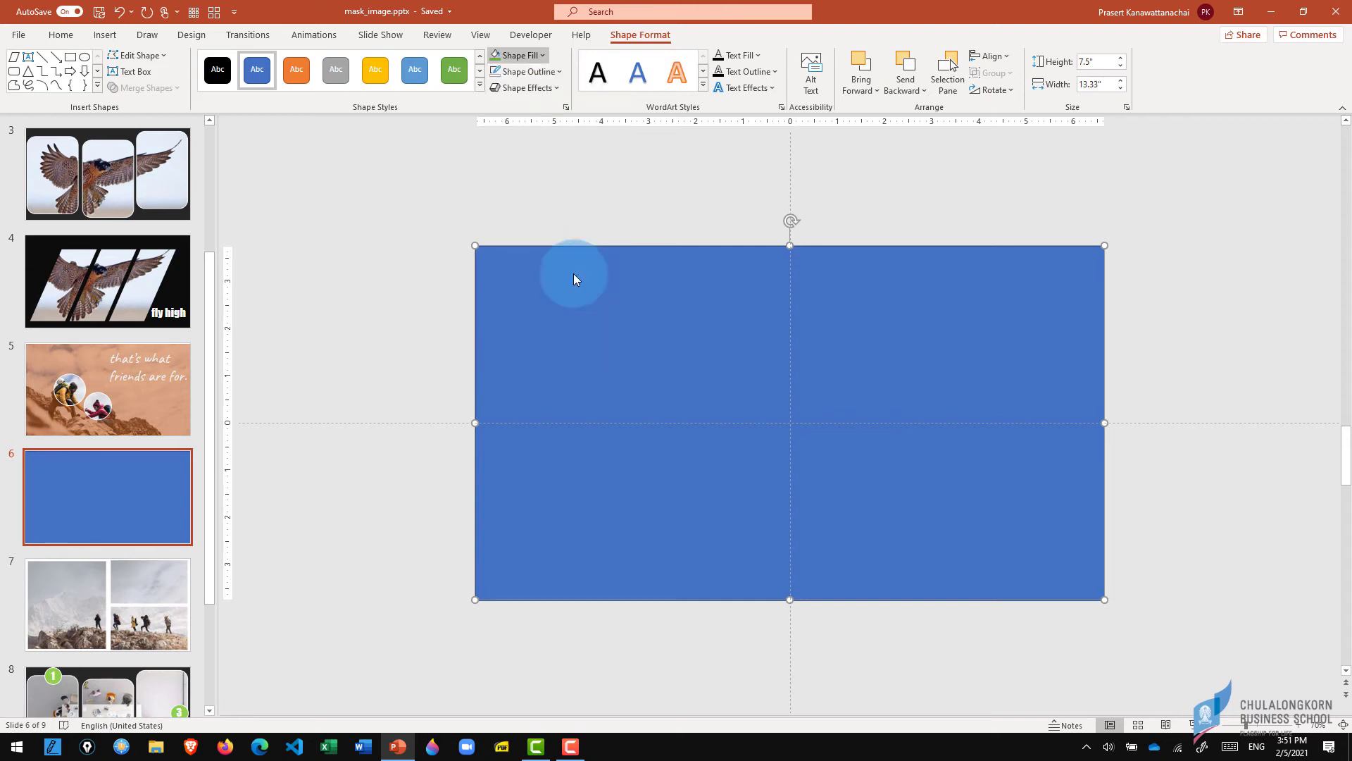
drag(585, 484, 623, 485)
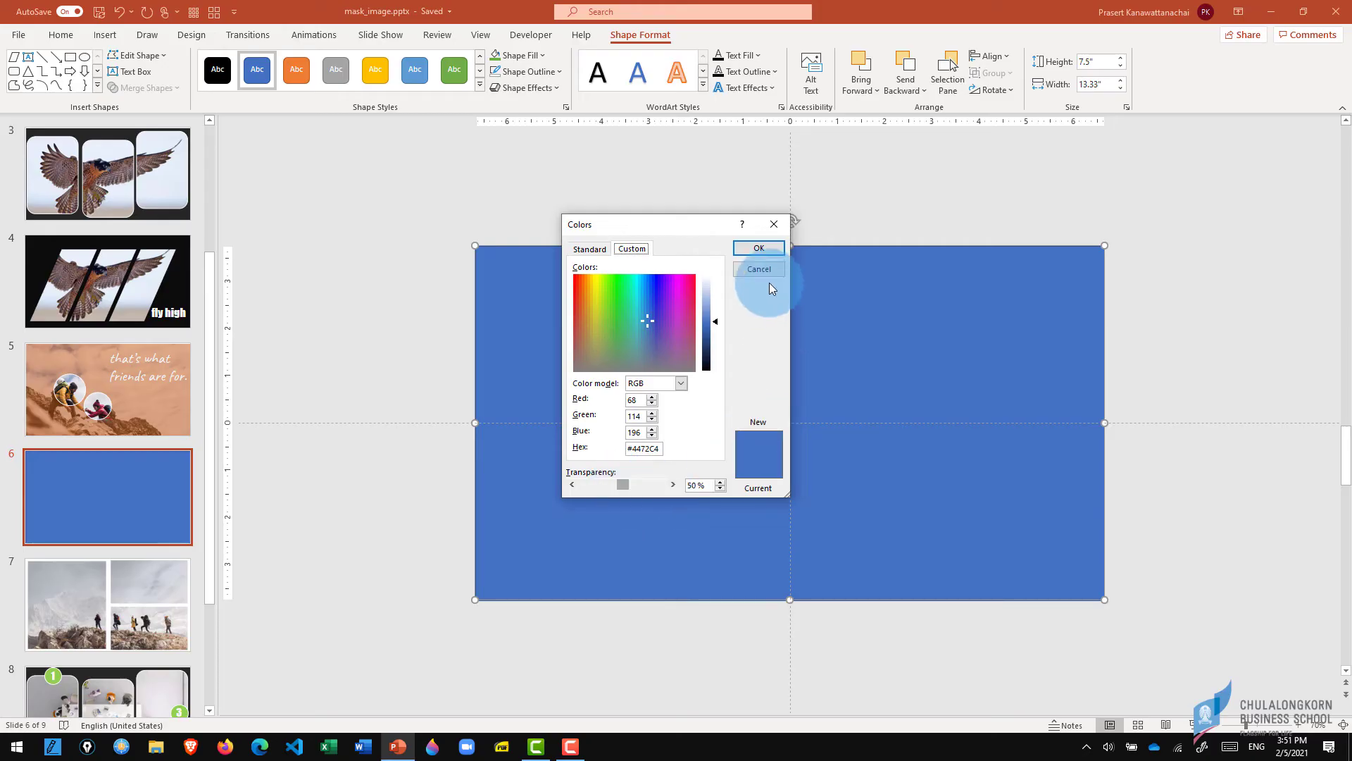
click(759, 249)
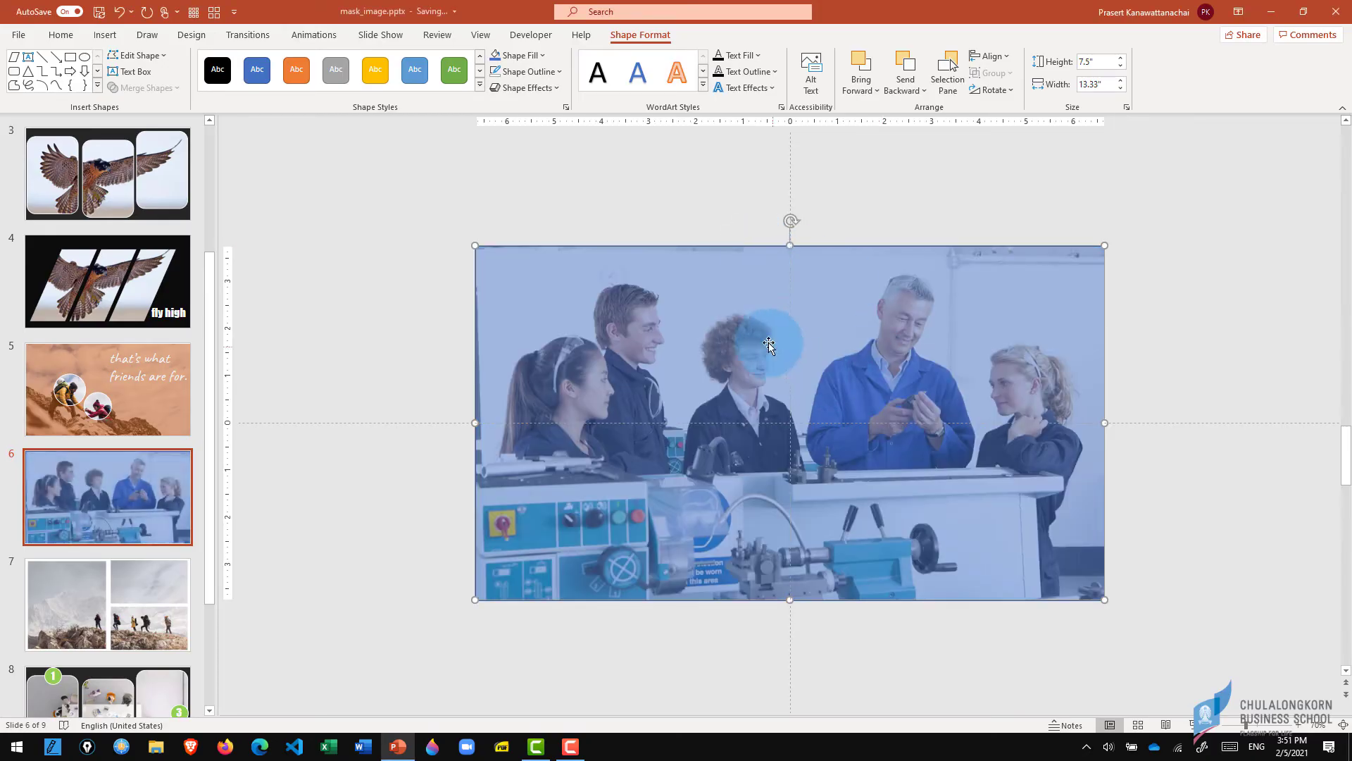
click(670, 173)
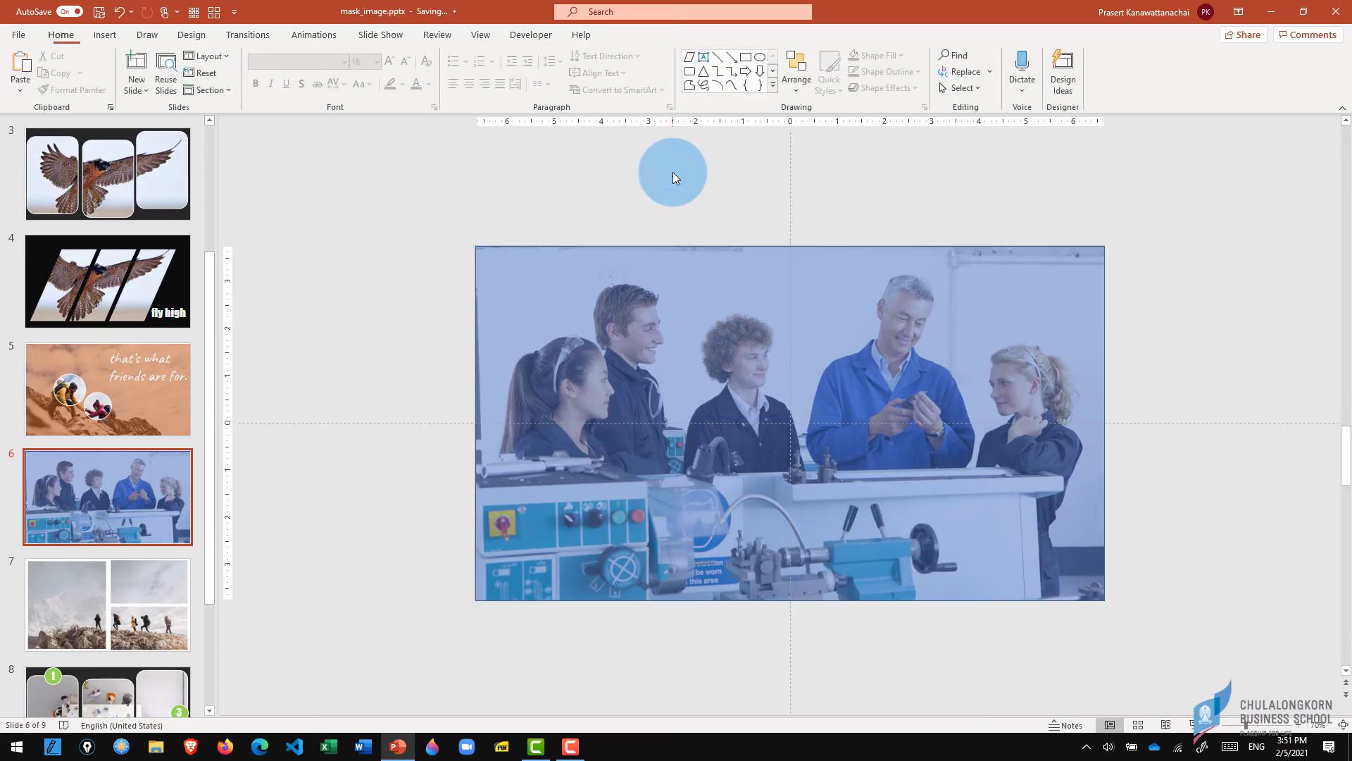
- Draw a circle over a face in the photo's upper area
click(760, 56)
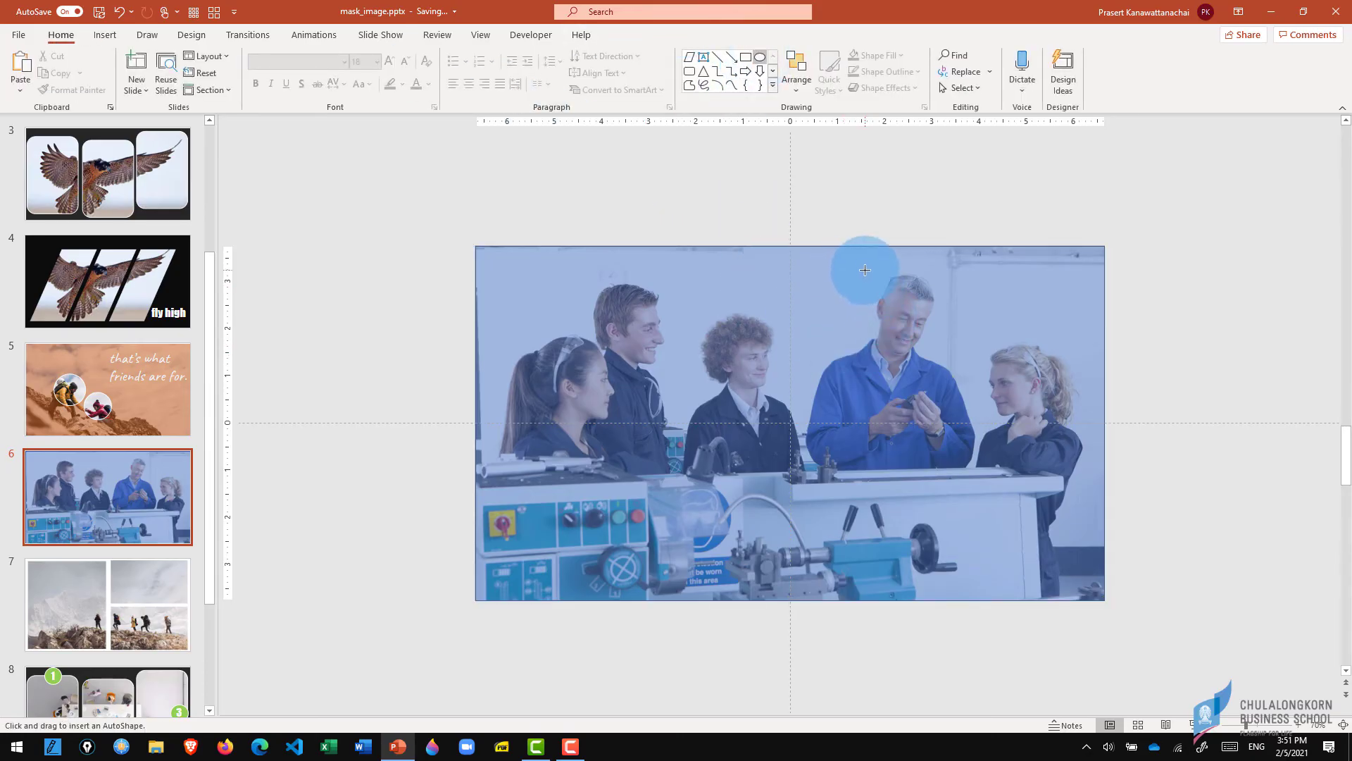
mouse_move(865, 270)
mouse_down()
mouse_move(922, 369)
mouse_move(924, 319)
mouse_move(738, 340)
mouse_up()
click(1184, 301)
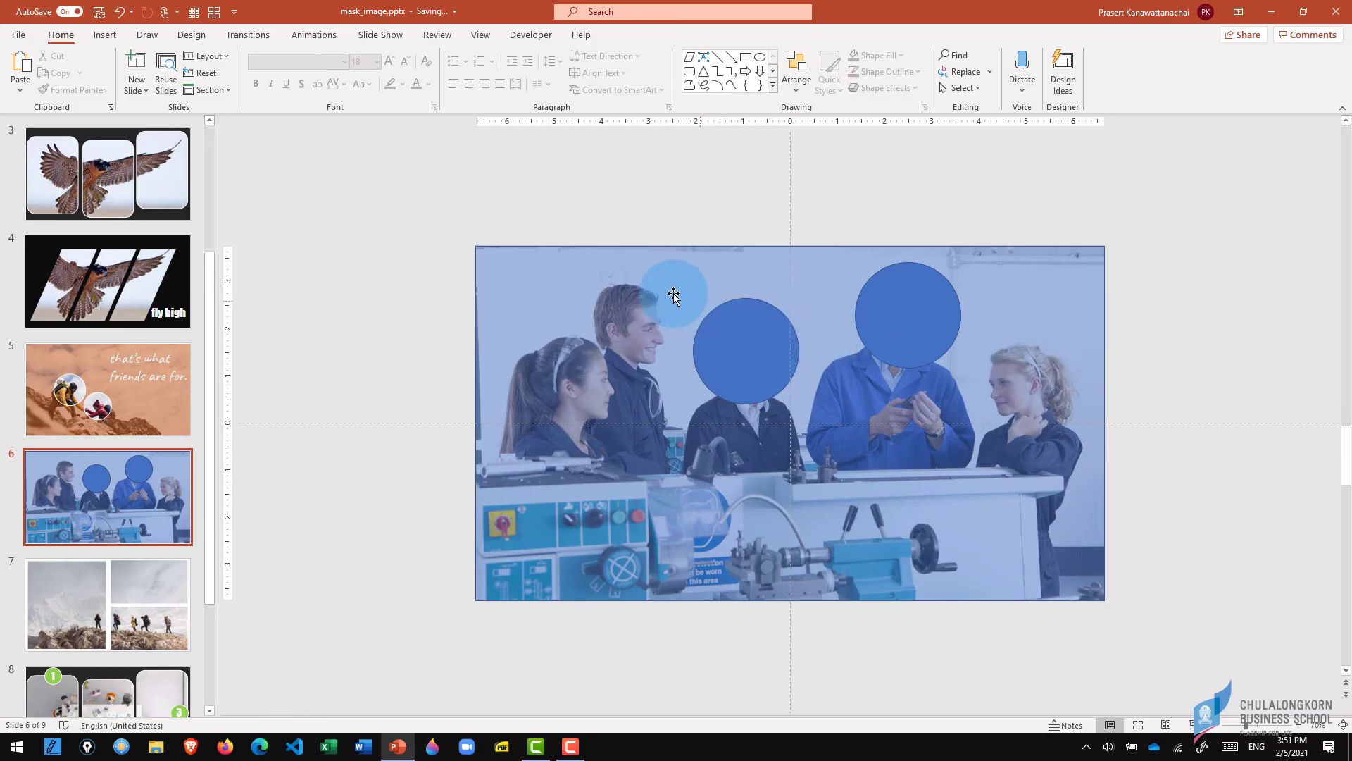
- Combine both face circles and the photo into one shape using Merge Shapes > Combine
click(722, 334)
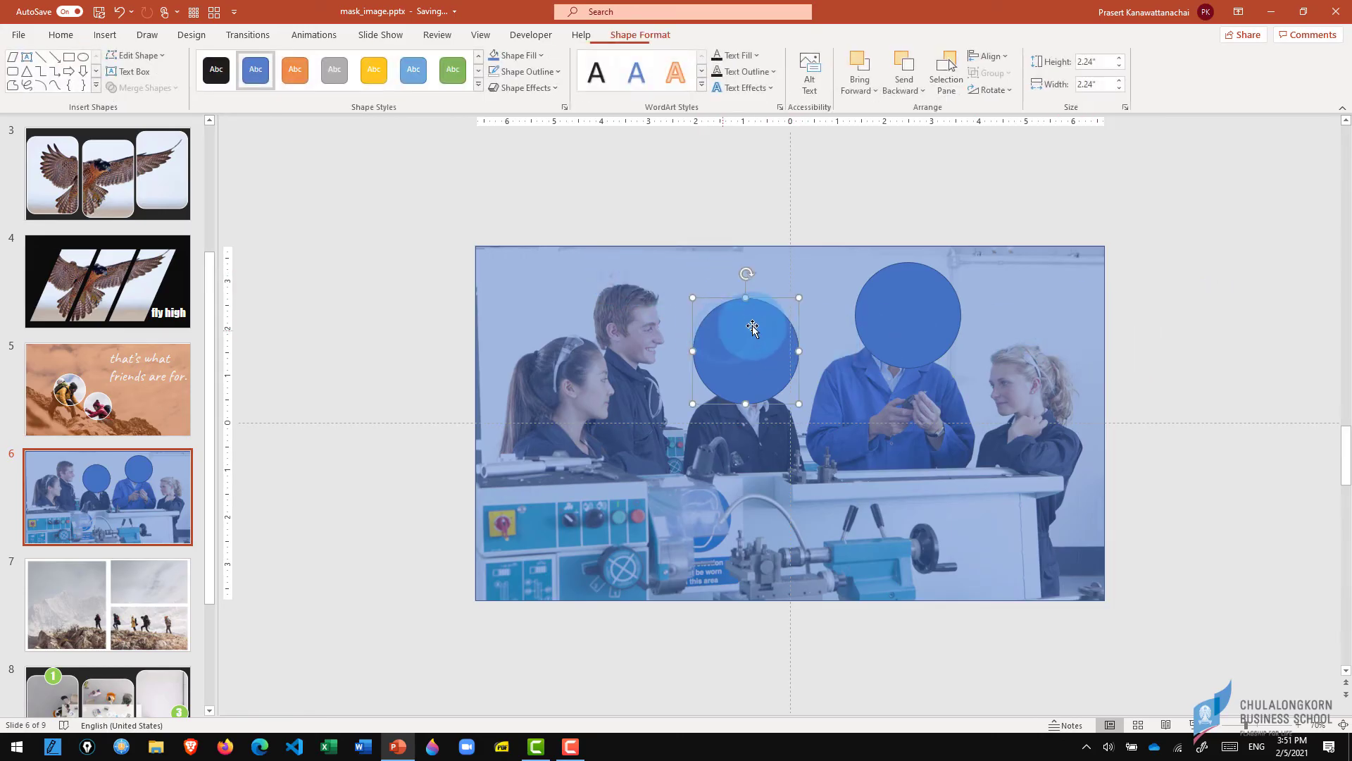
shift+click(902, 310)
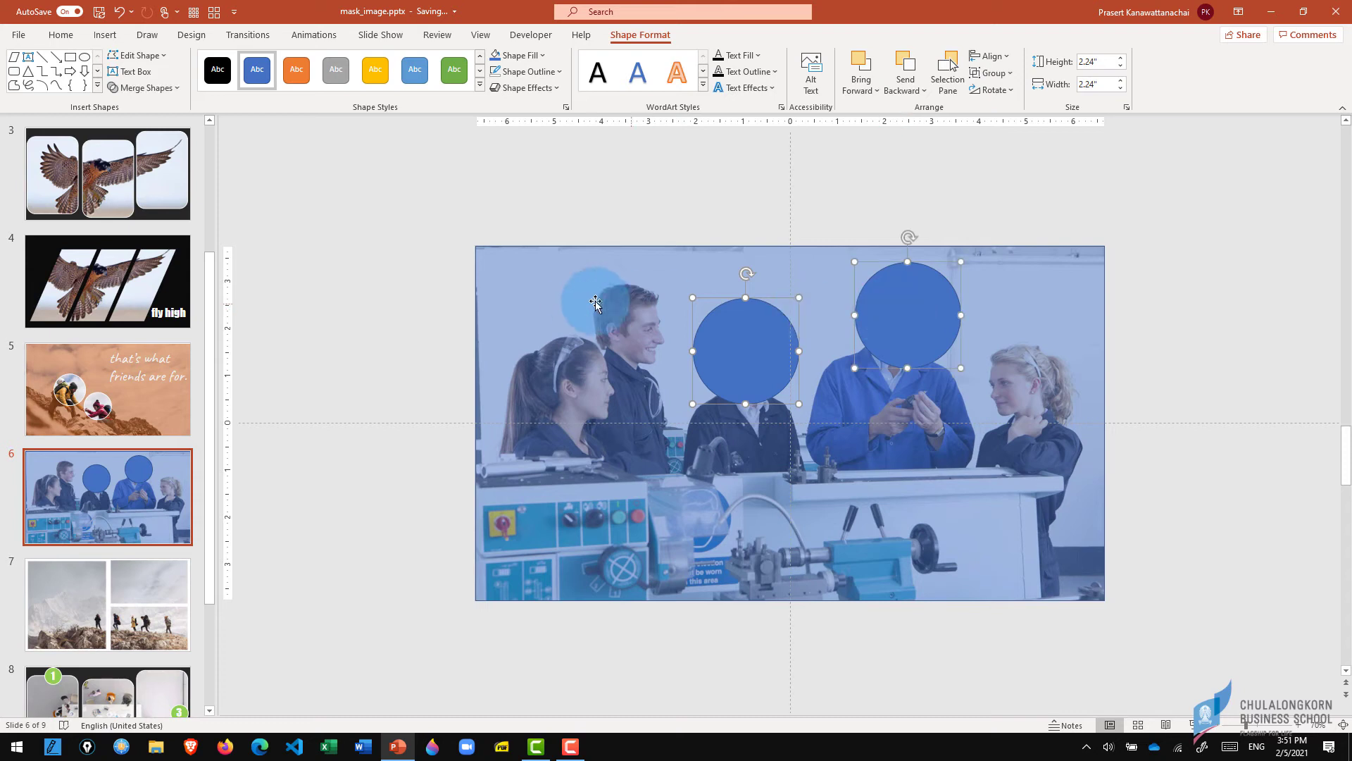
shift+click(530, 282)
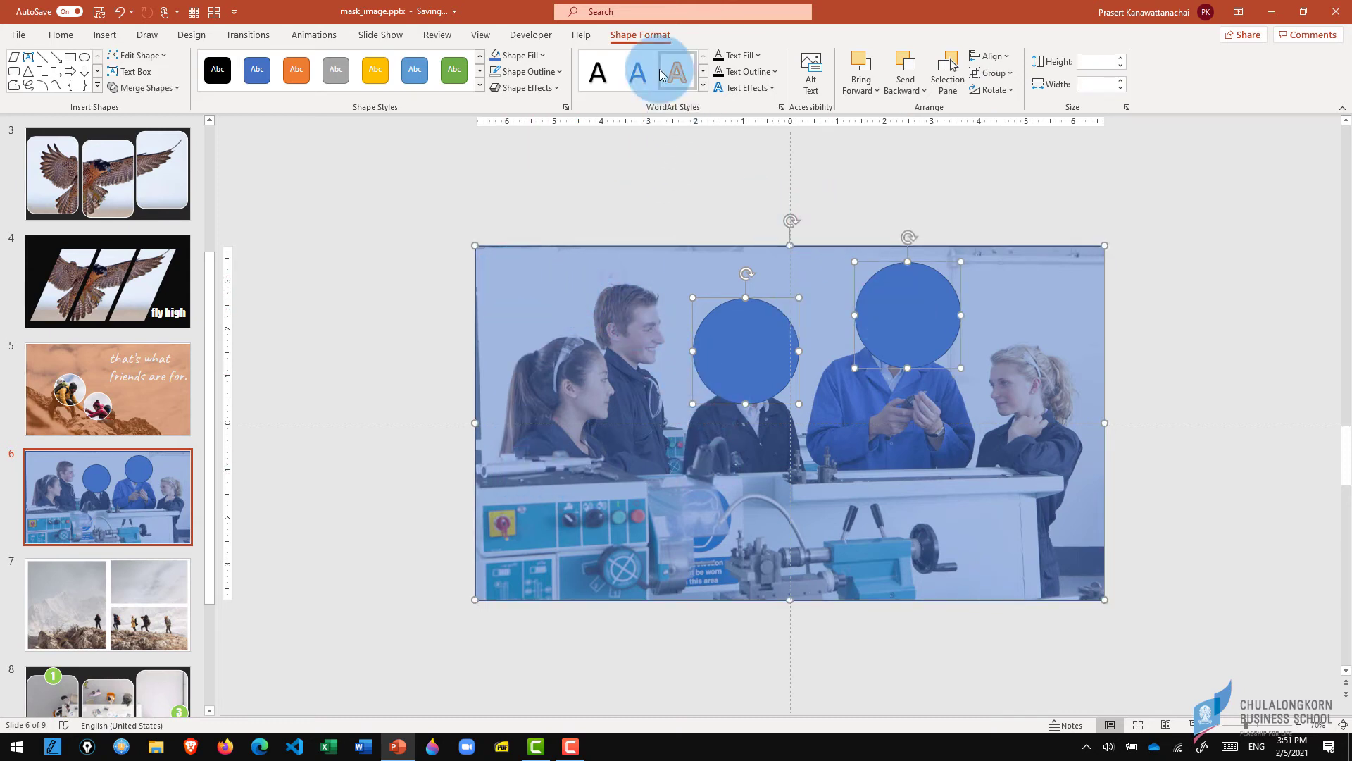
click(176, 88)
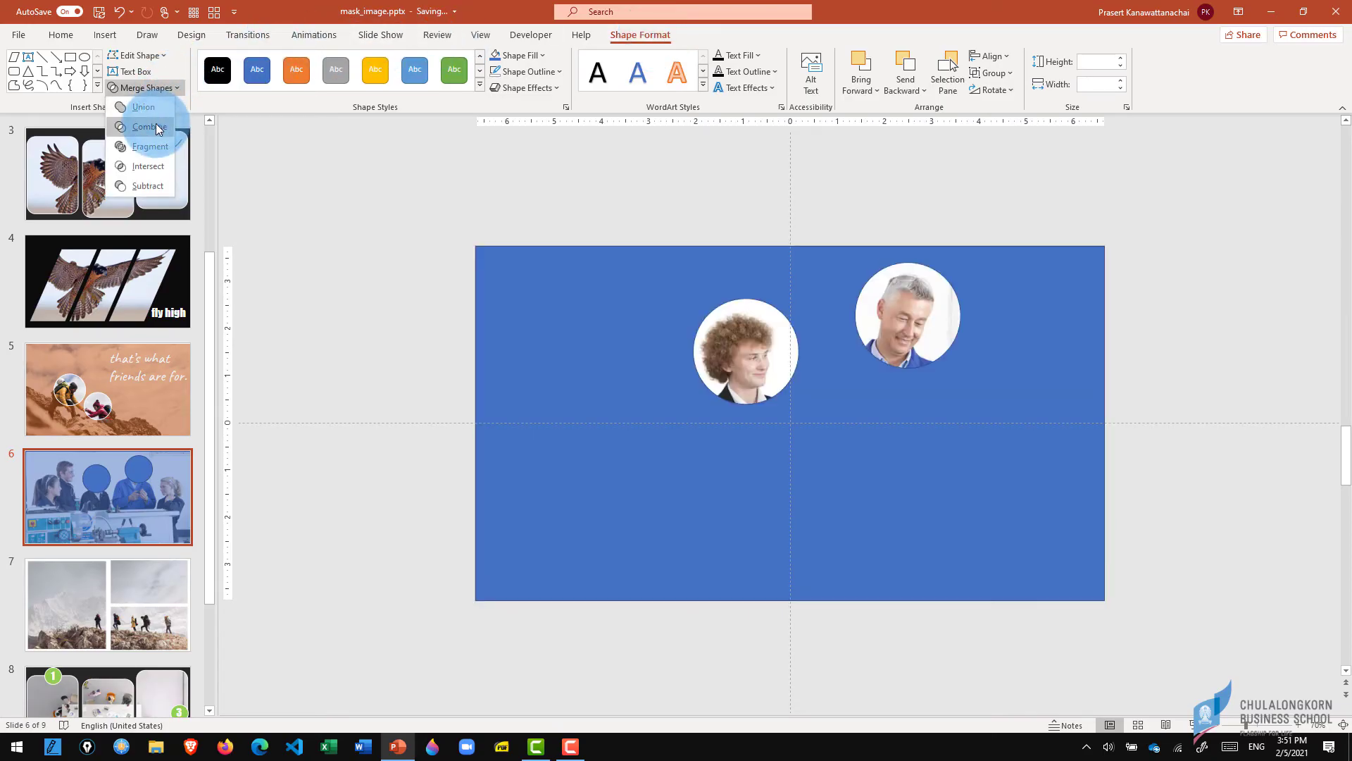
click(153, 125)
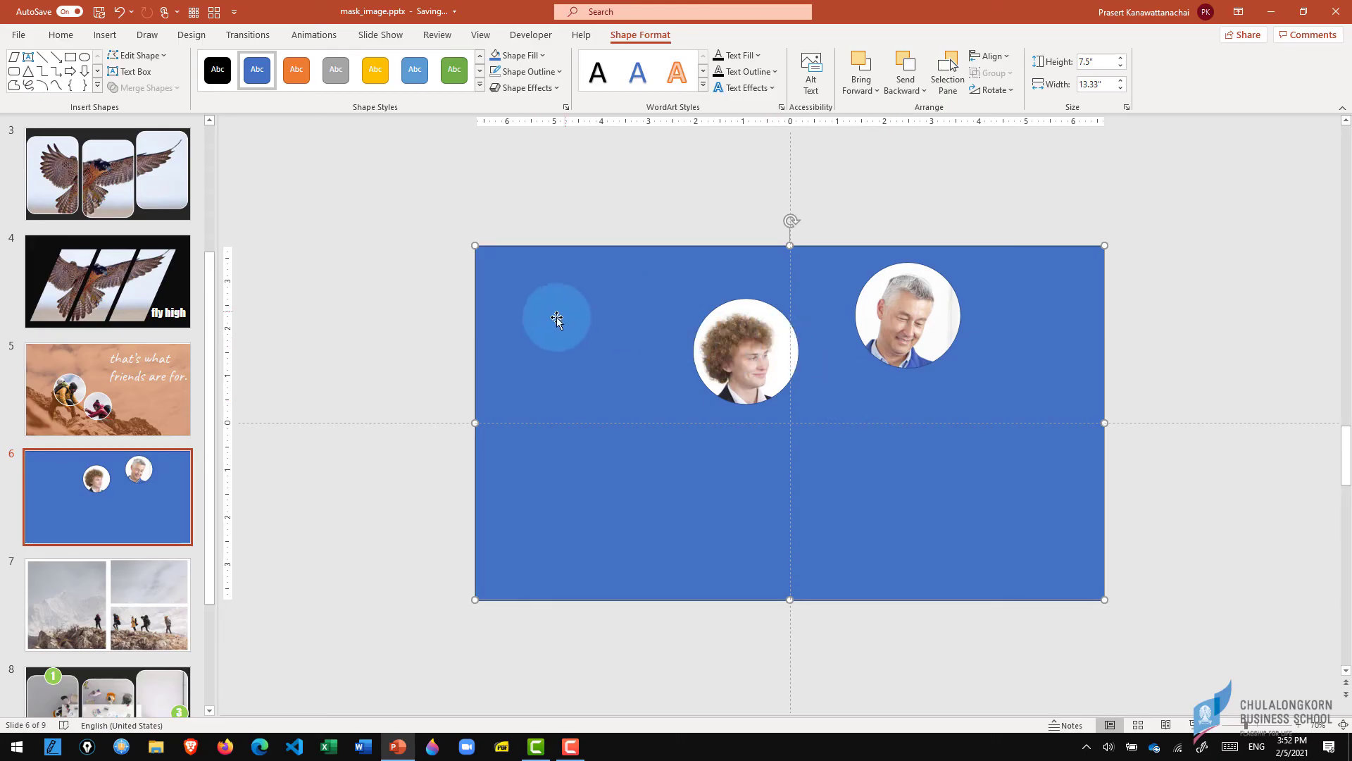
- Give the merged overlay a 70%-transparent yellow-green fill, then reselect the overlay
click(543, 55)
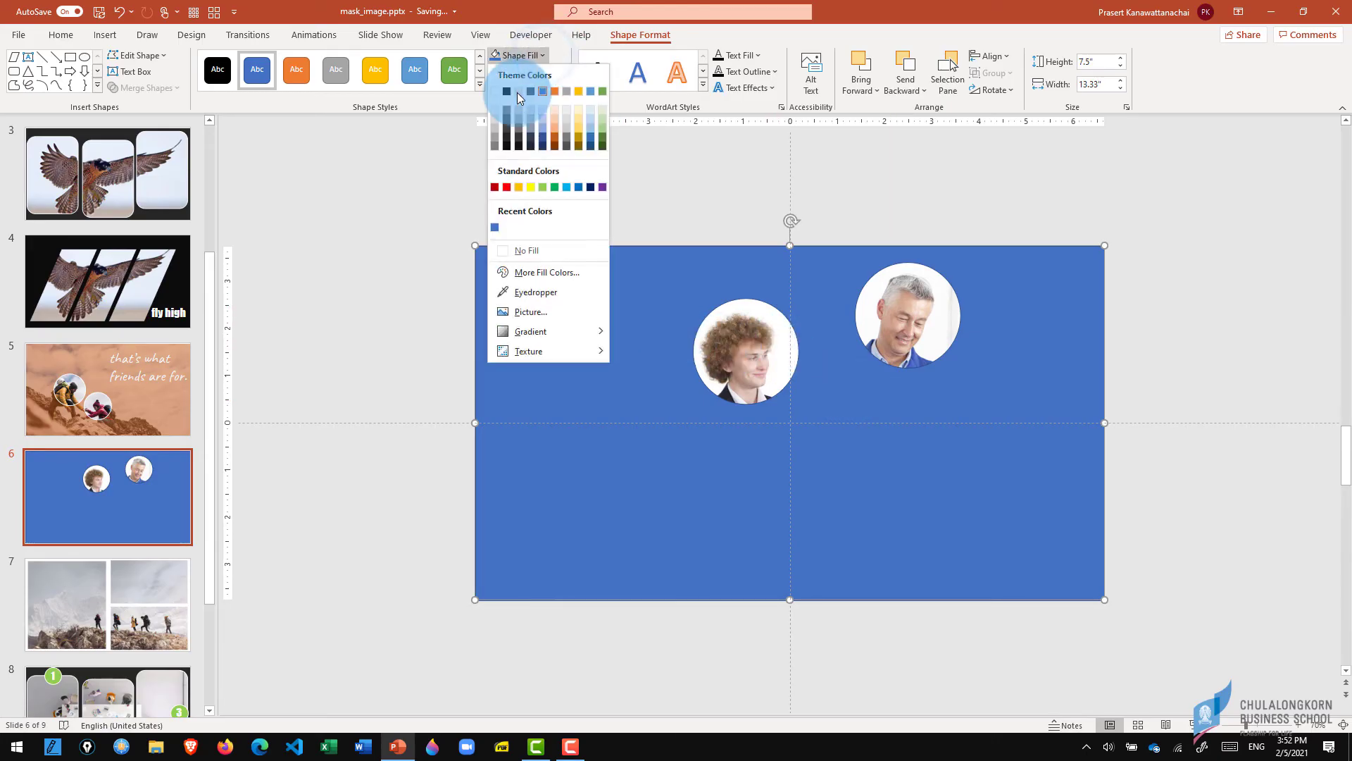
click(539, 273)
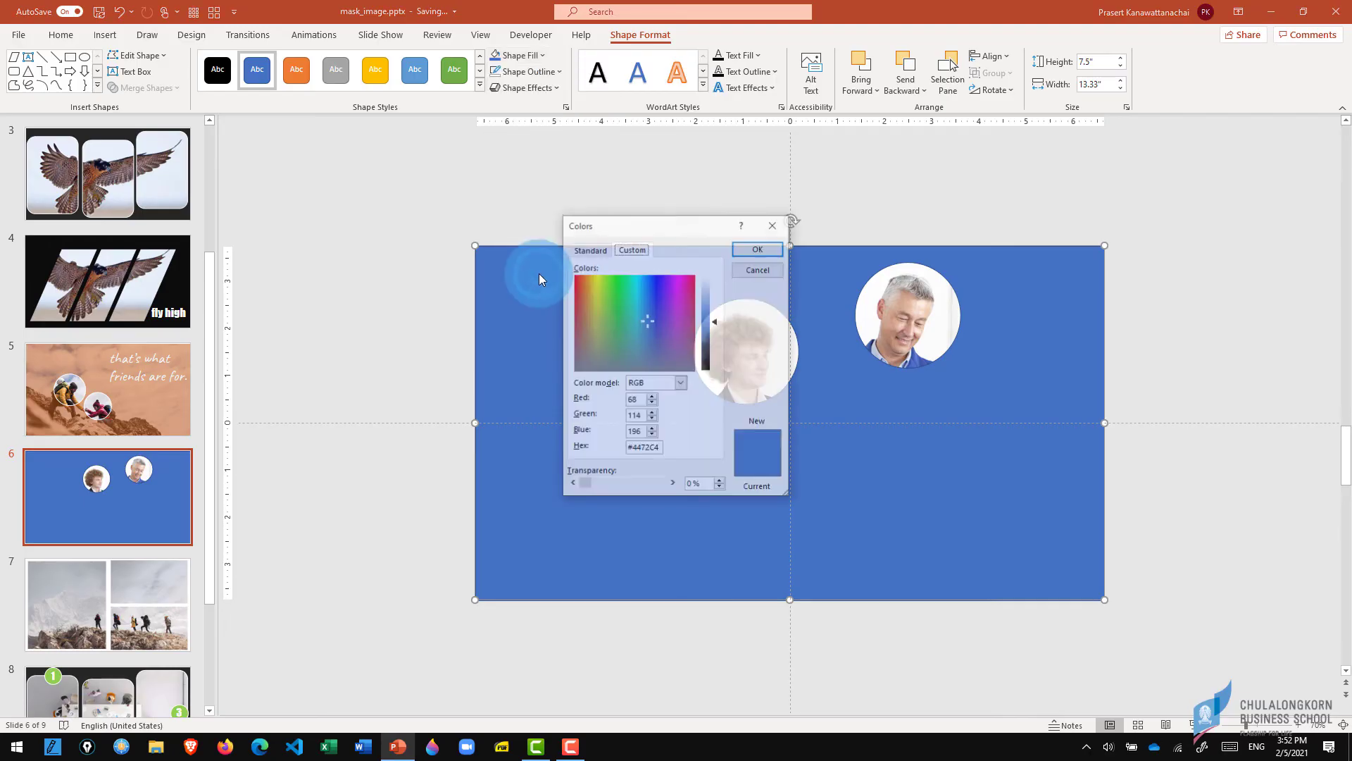
click(634, 486)
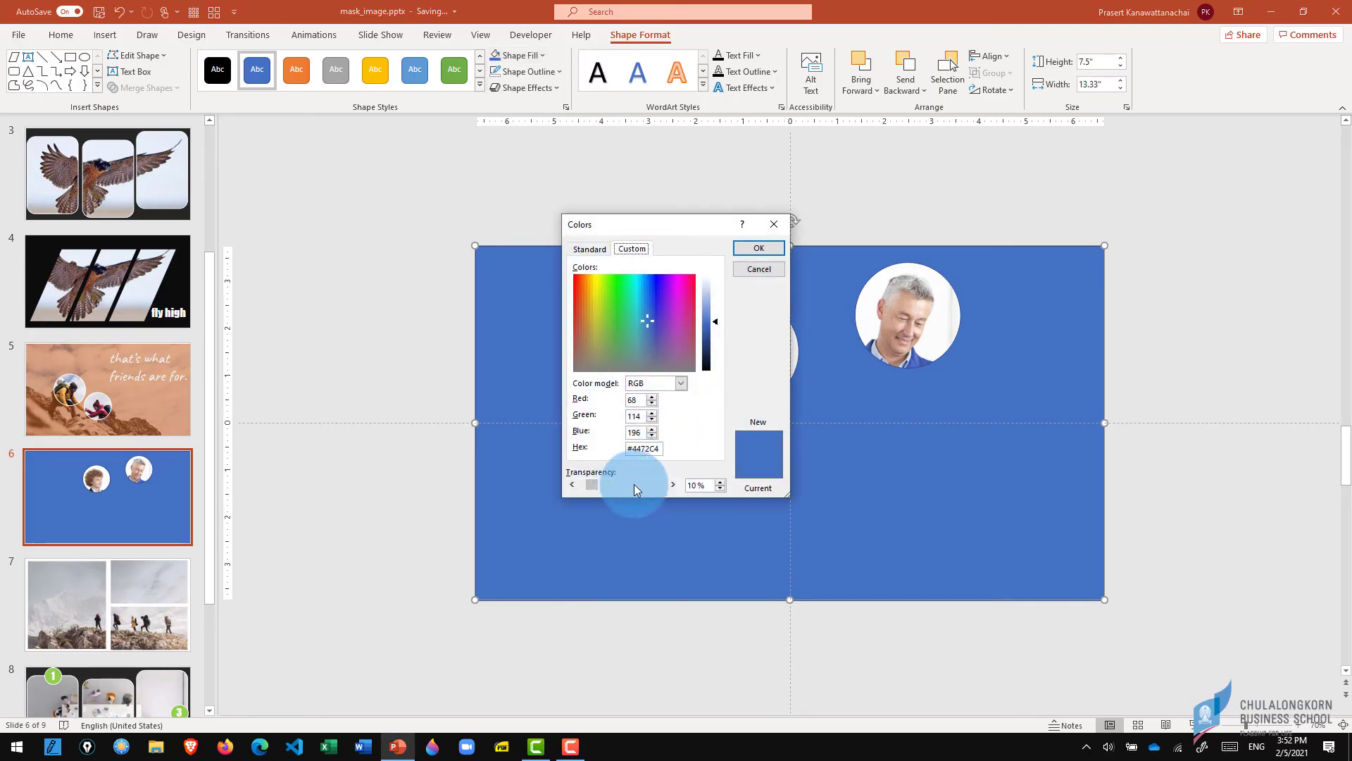
click(598, 323)
drag(597, 322, 596, 320)
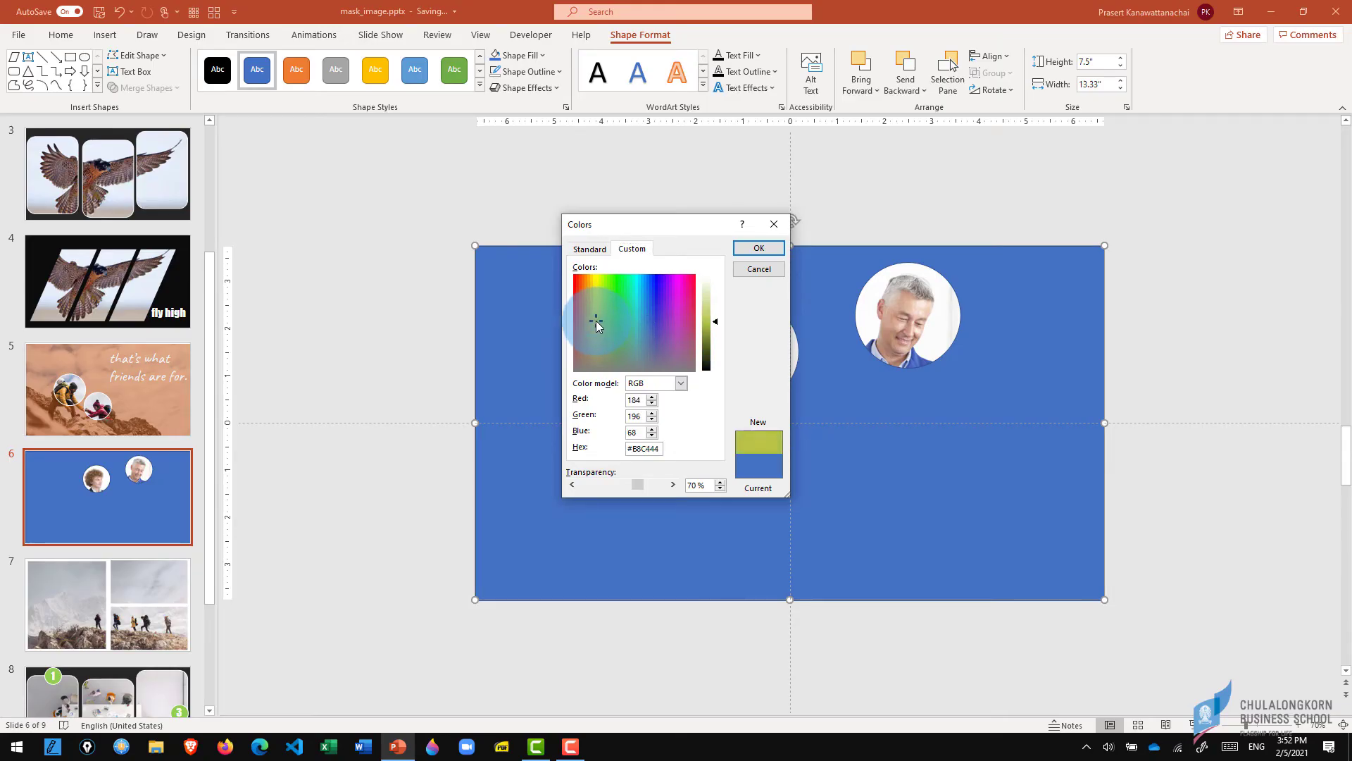
click(767, 248)
click(856, 199)
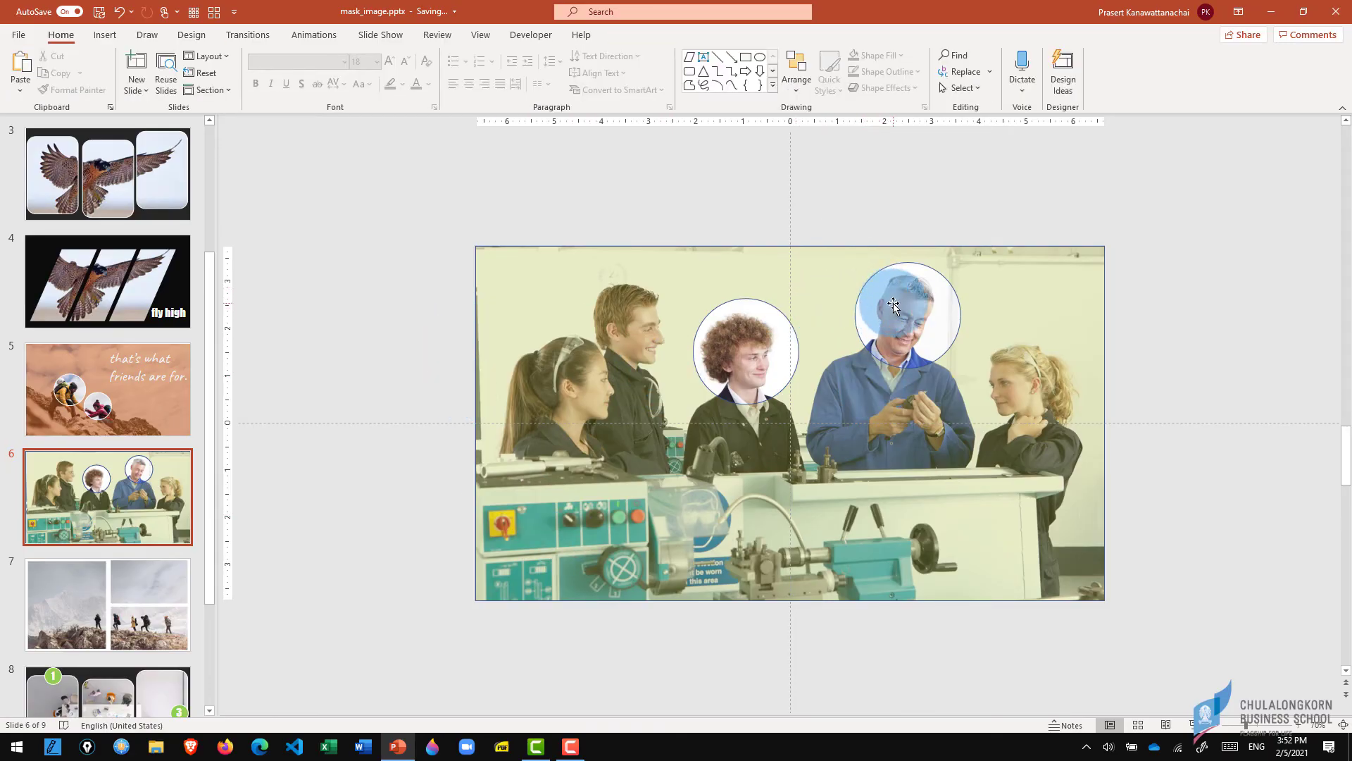
click(893, 303)
click(865, 288)
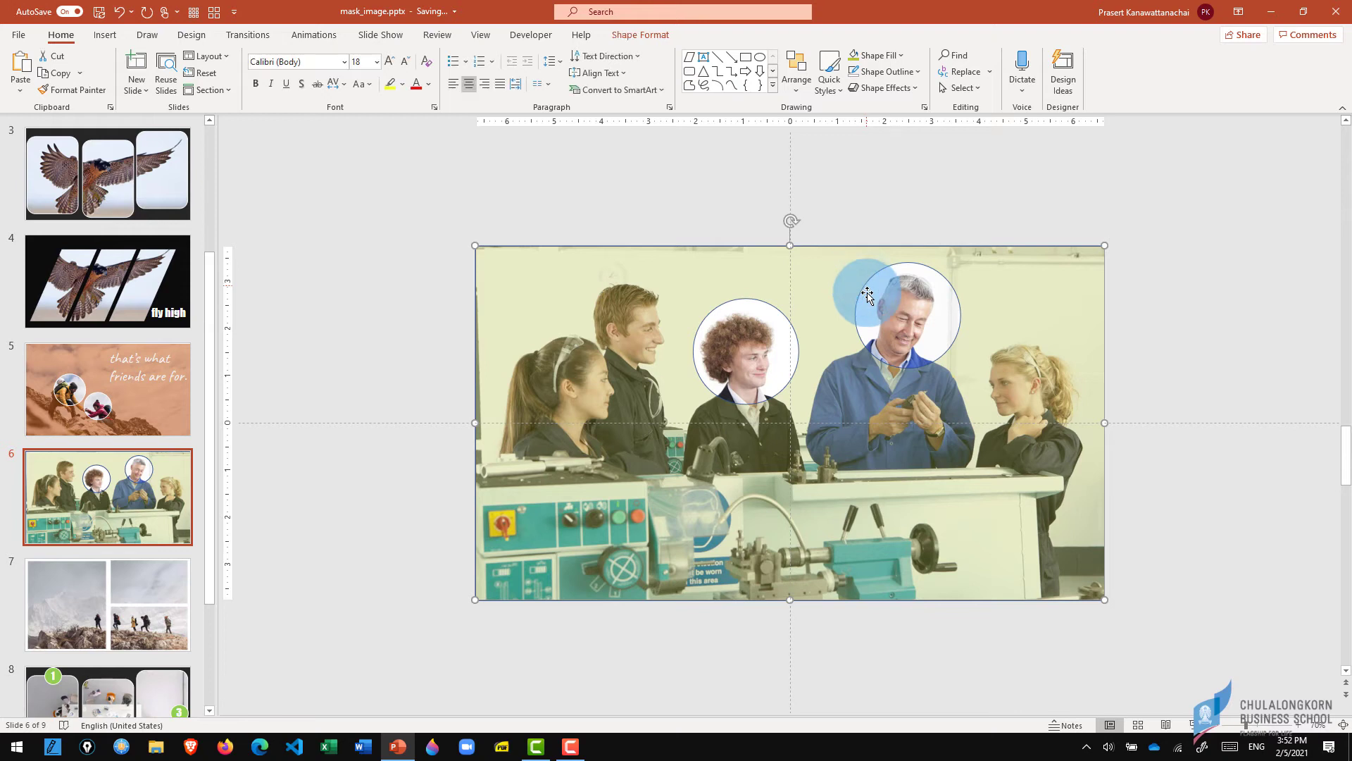
- Set the overlay's Shape Outline to No Outline
click(642, 35)
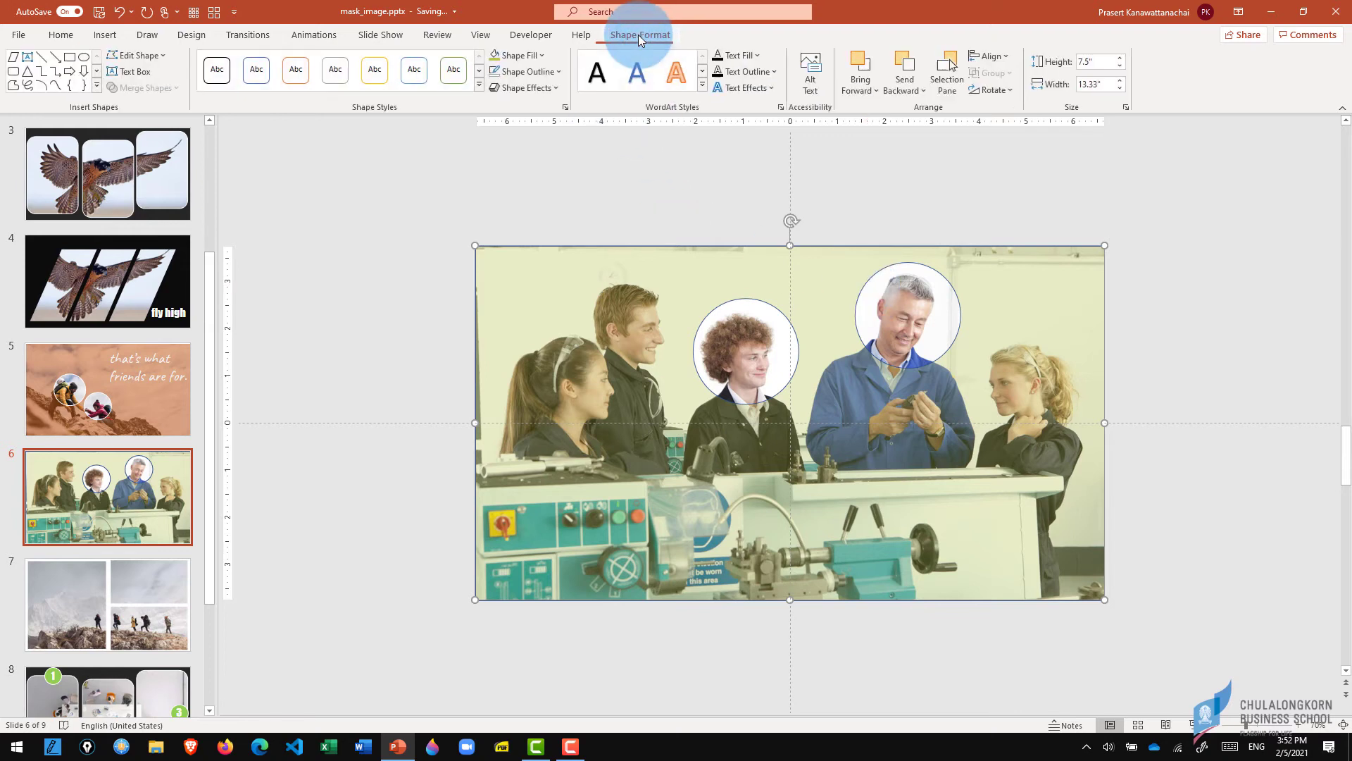
click(551, 73)
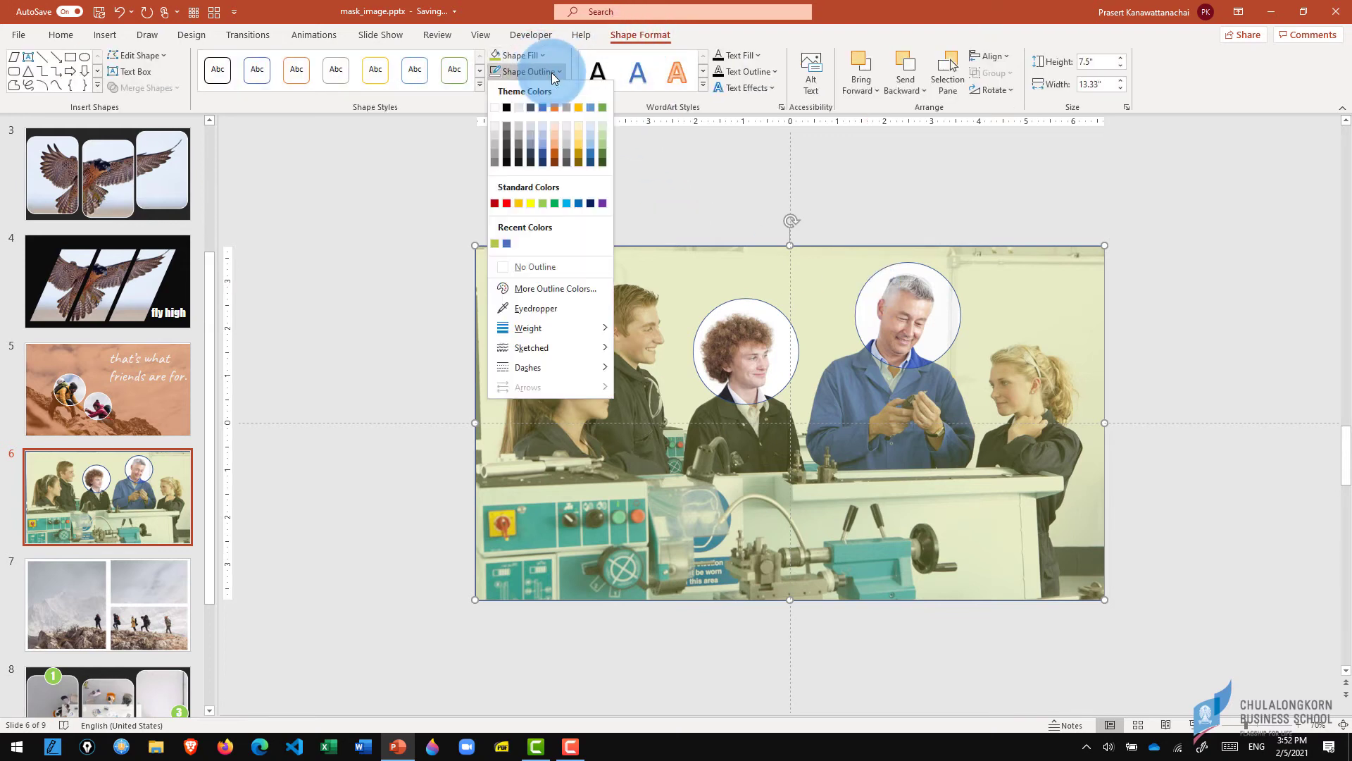
click(521, 267)
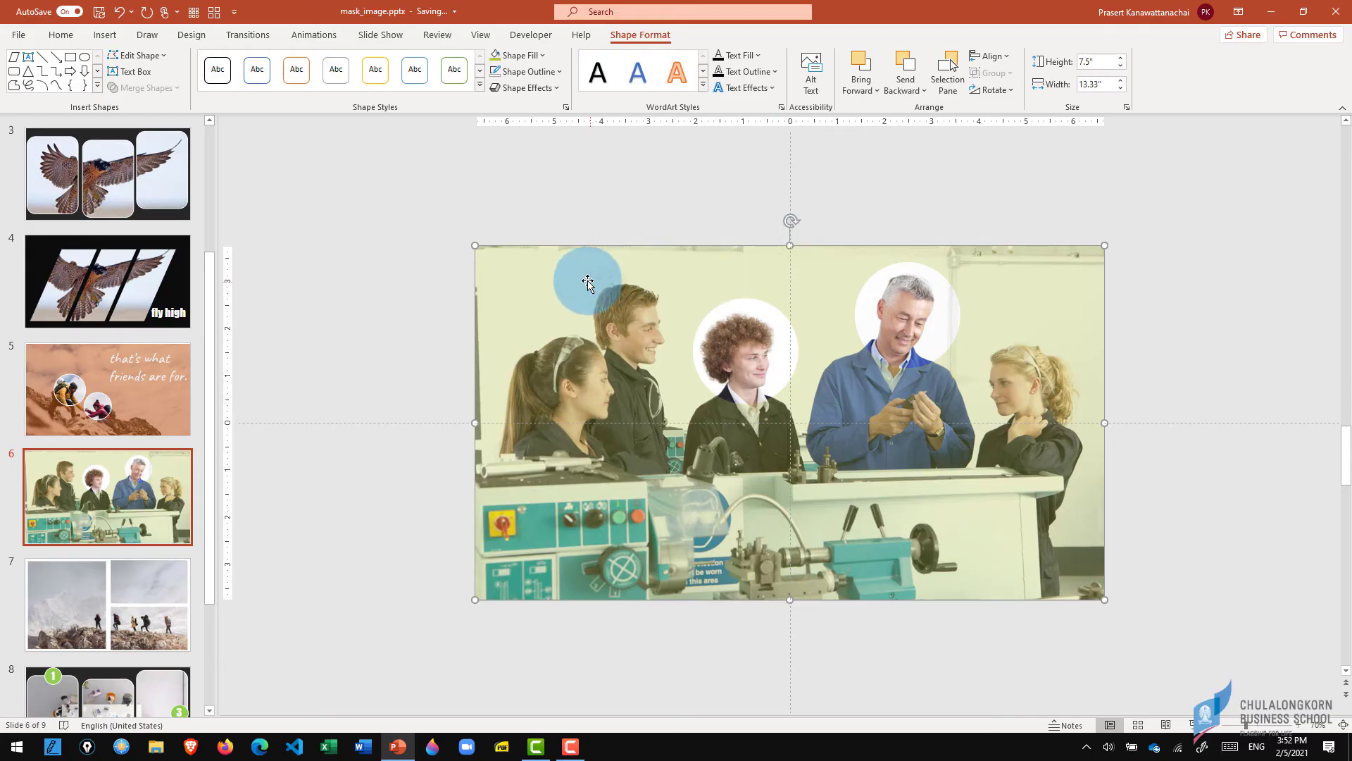
- Change the overlay's fill to dark blue, keeping it translucent
click(546, 62)
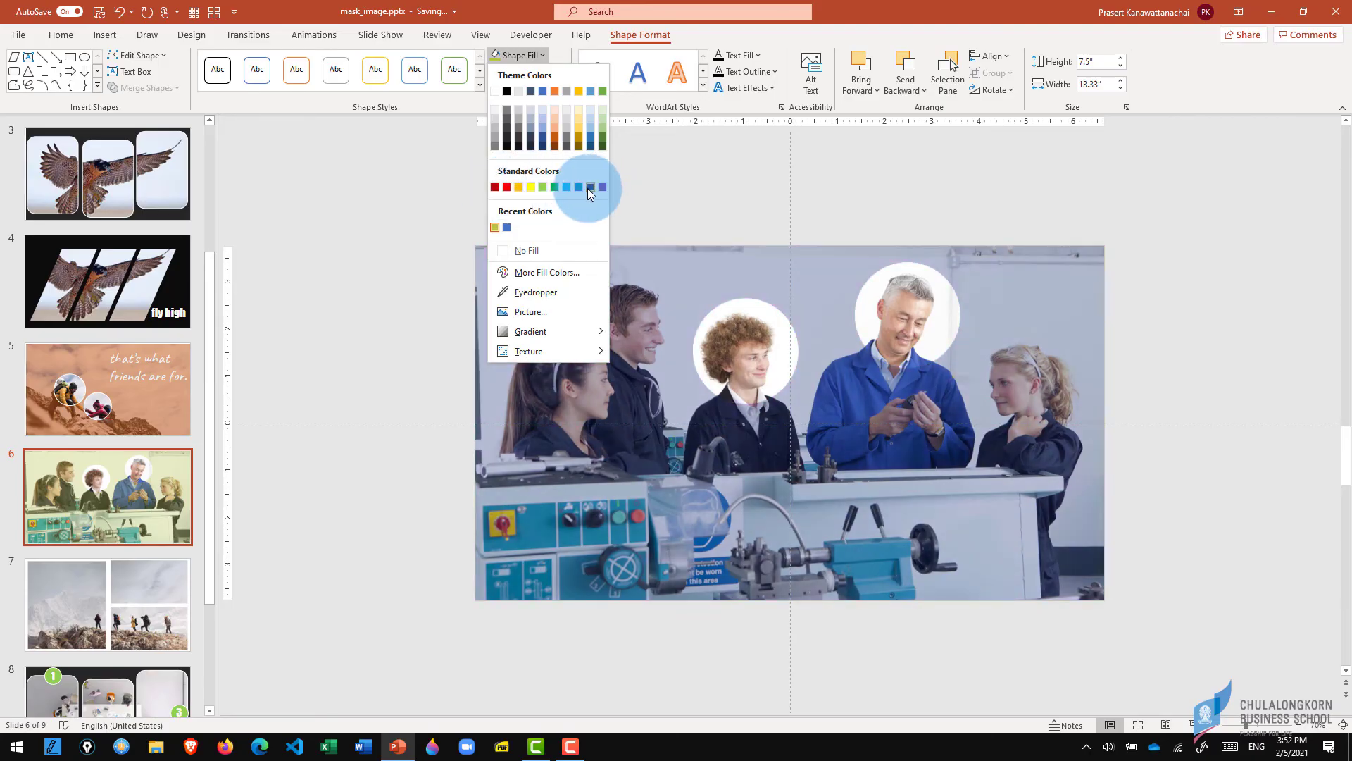
click(590, 187)
click(688, 185)
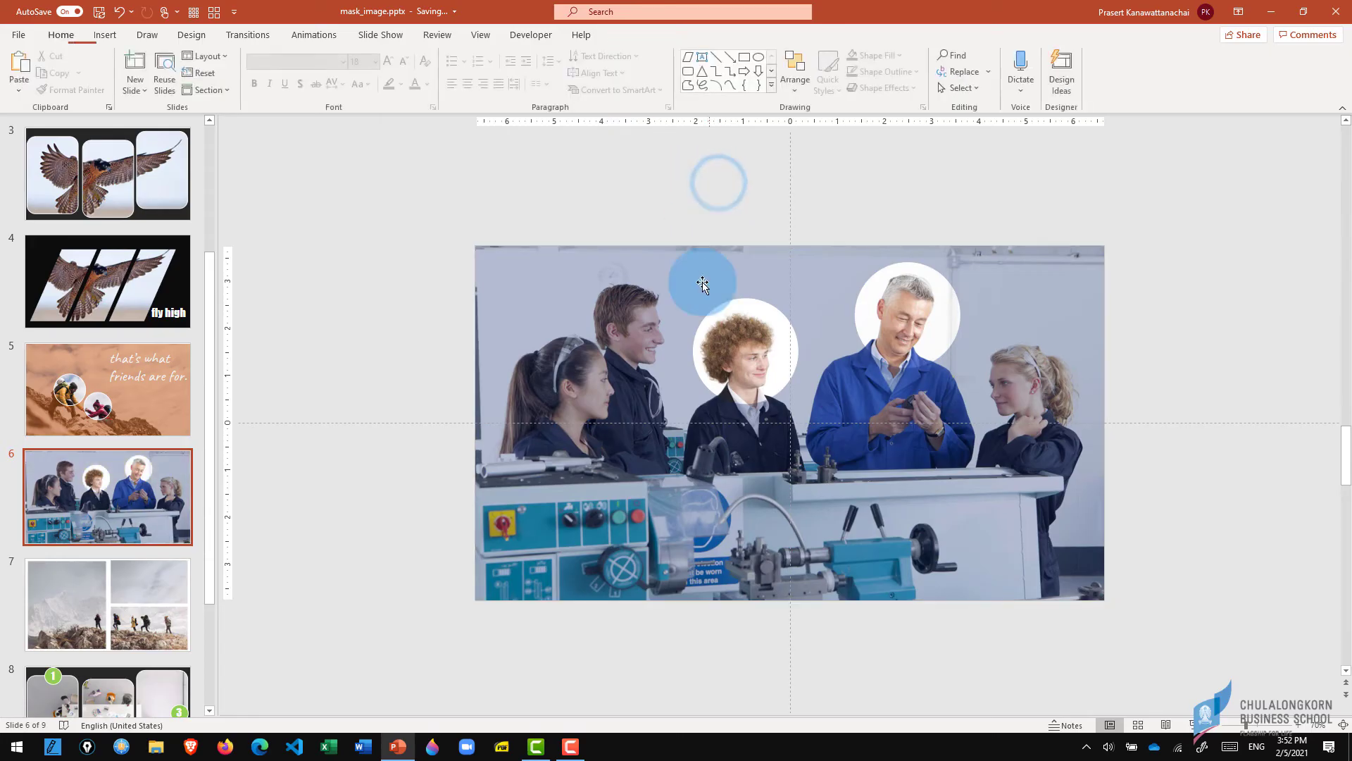
click(557, 321)
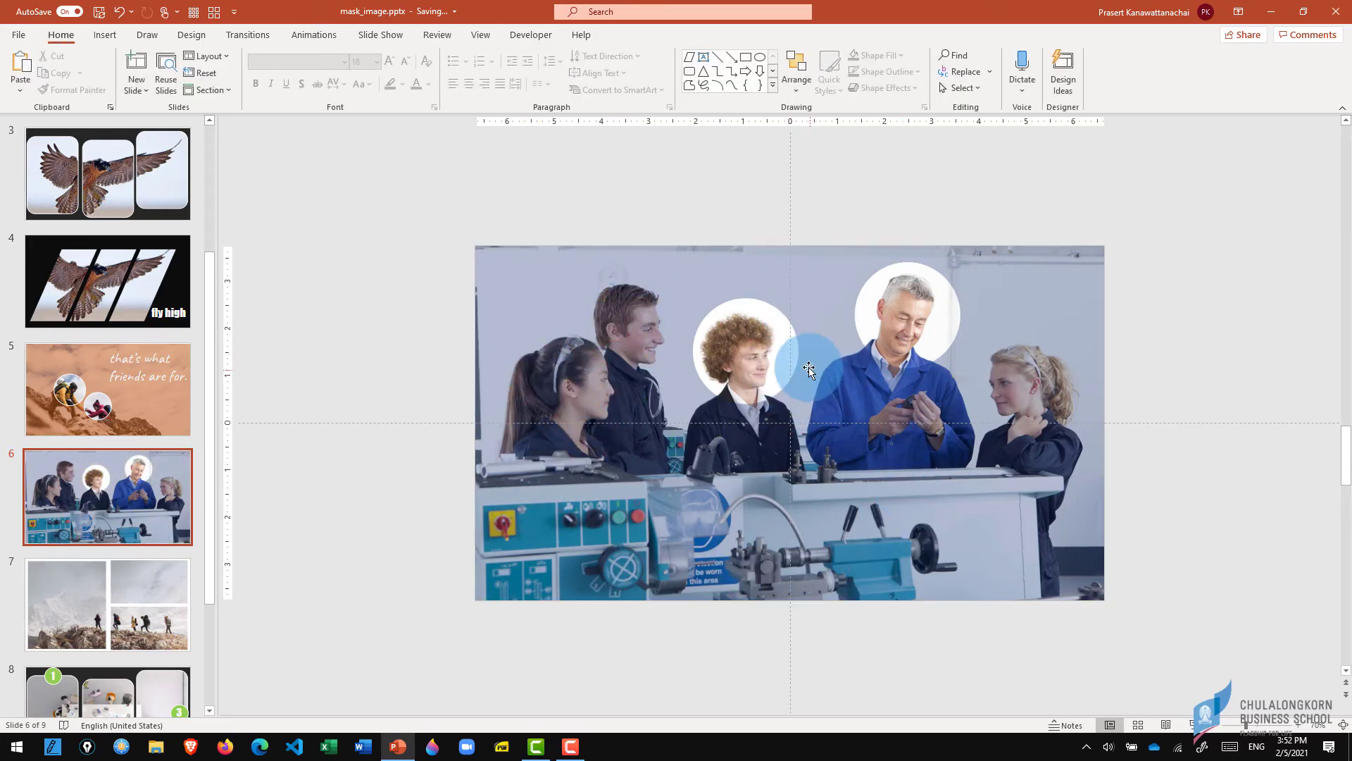
click(100, 383)
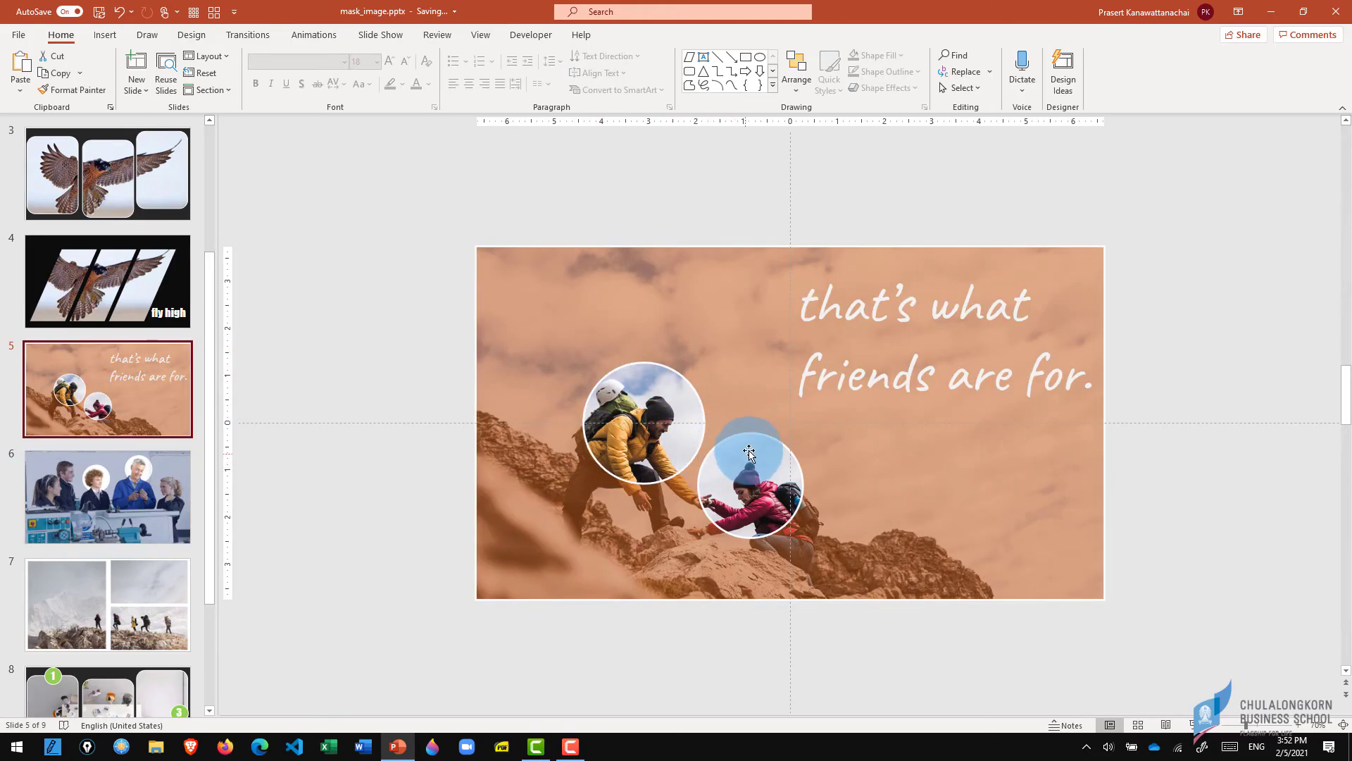
click(137, 483)
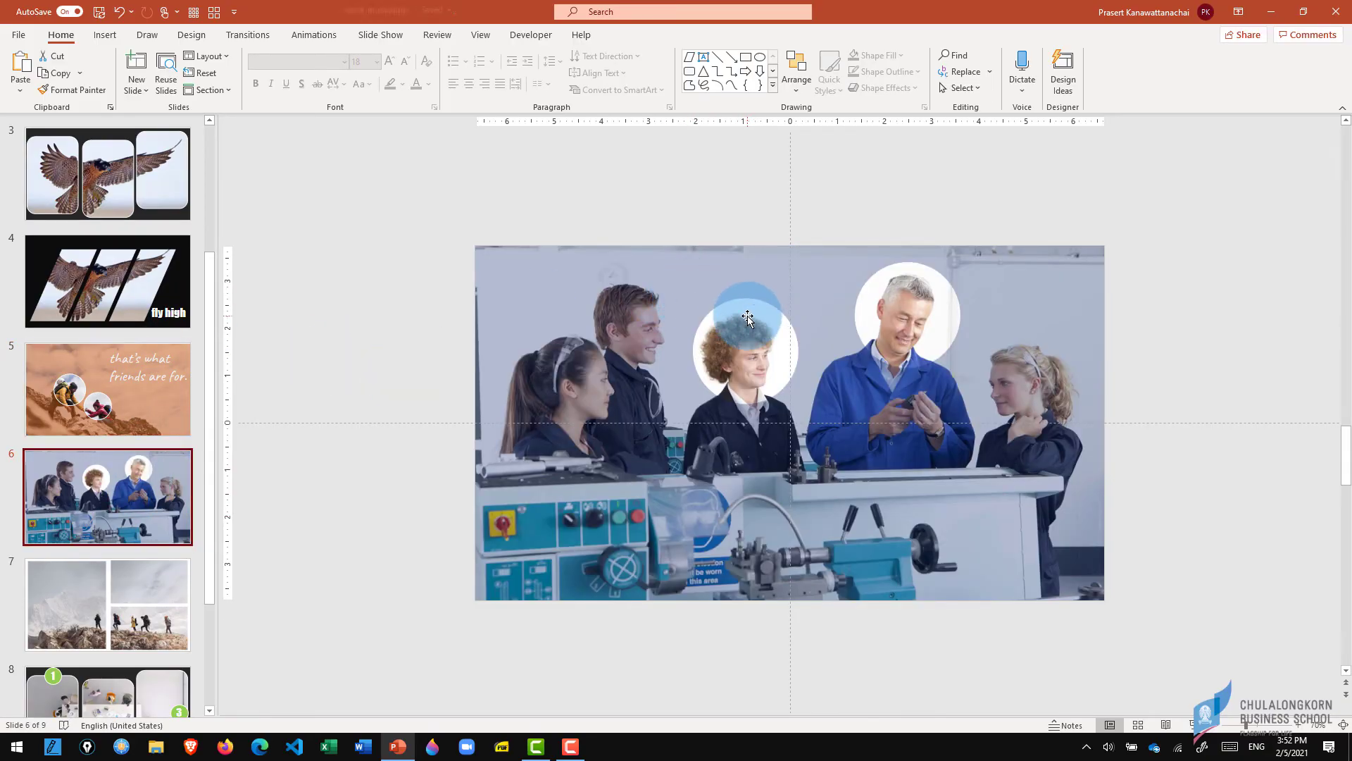
click(748, 319)
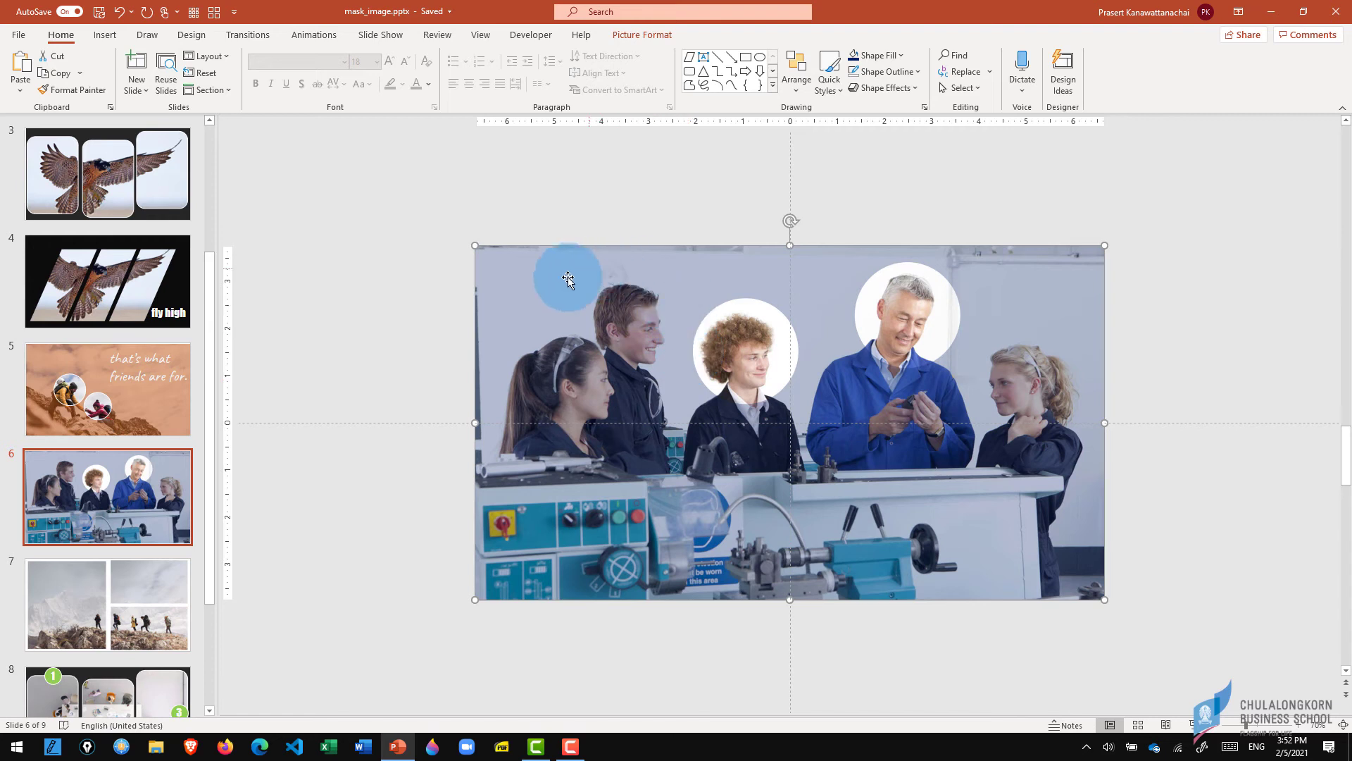
drag(552, 274, 725, 292)
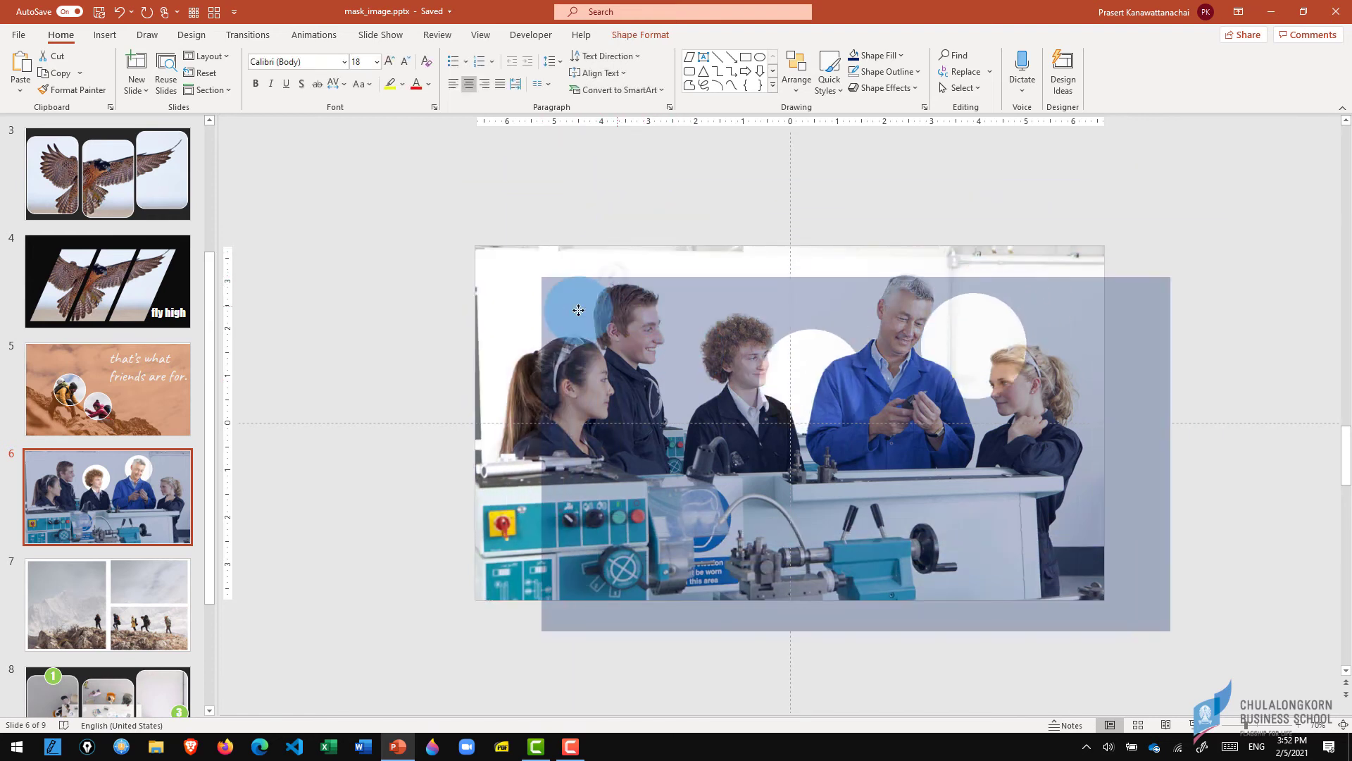
drag(725, 291, 581, 276)
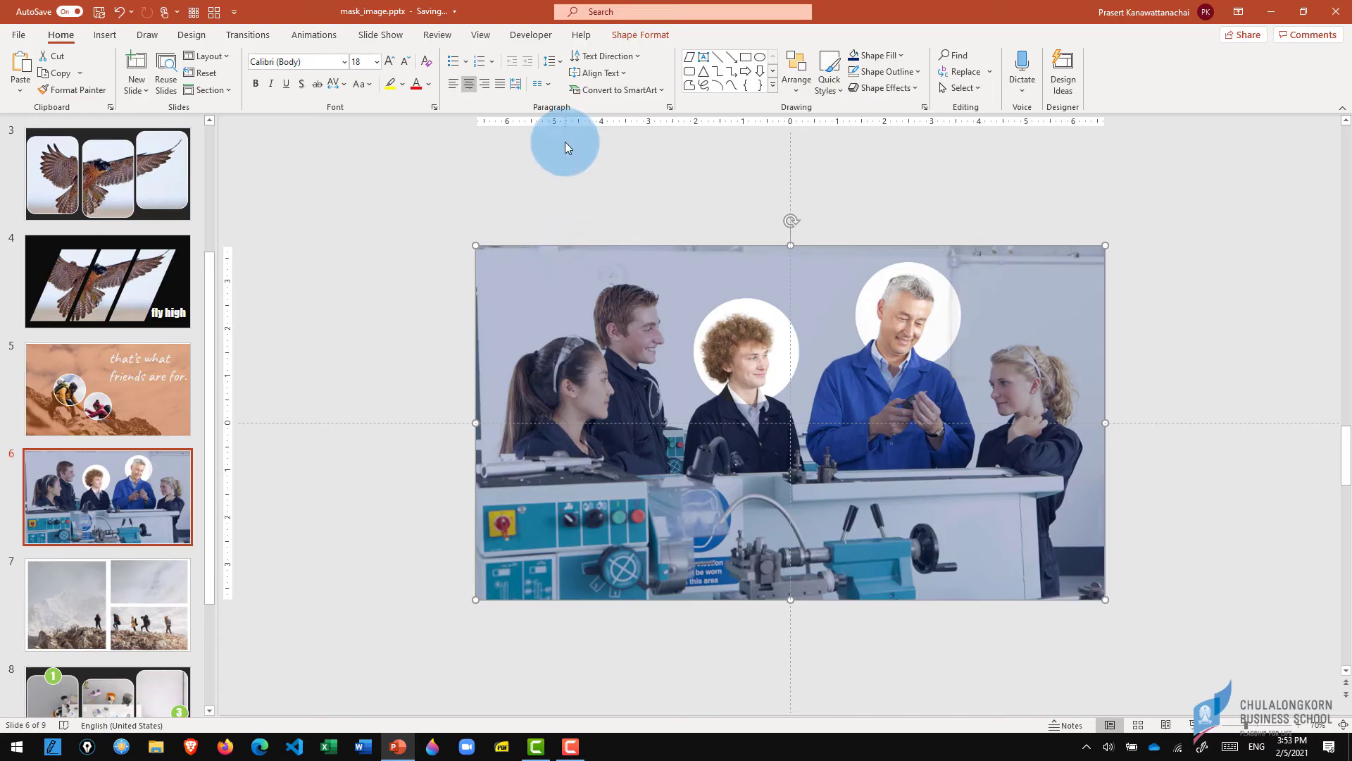
- Set the slide 6 overlay's outline weight to 4½ pt
click(632, 39)
click(535, 71)
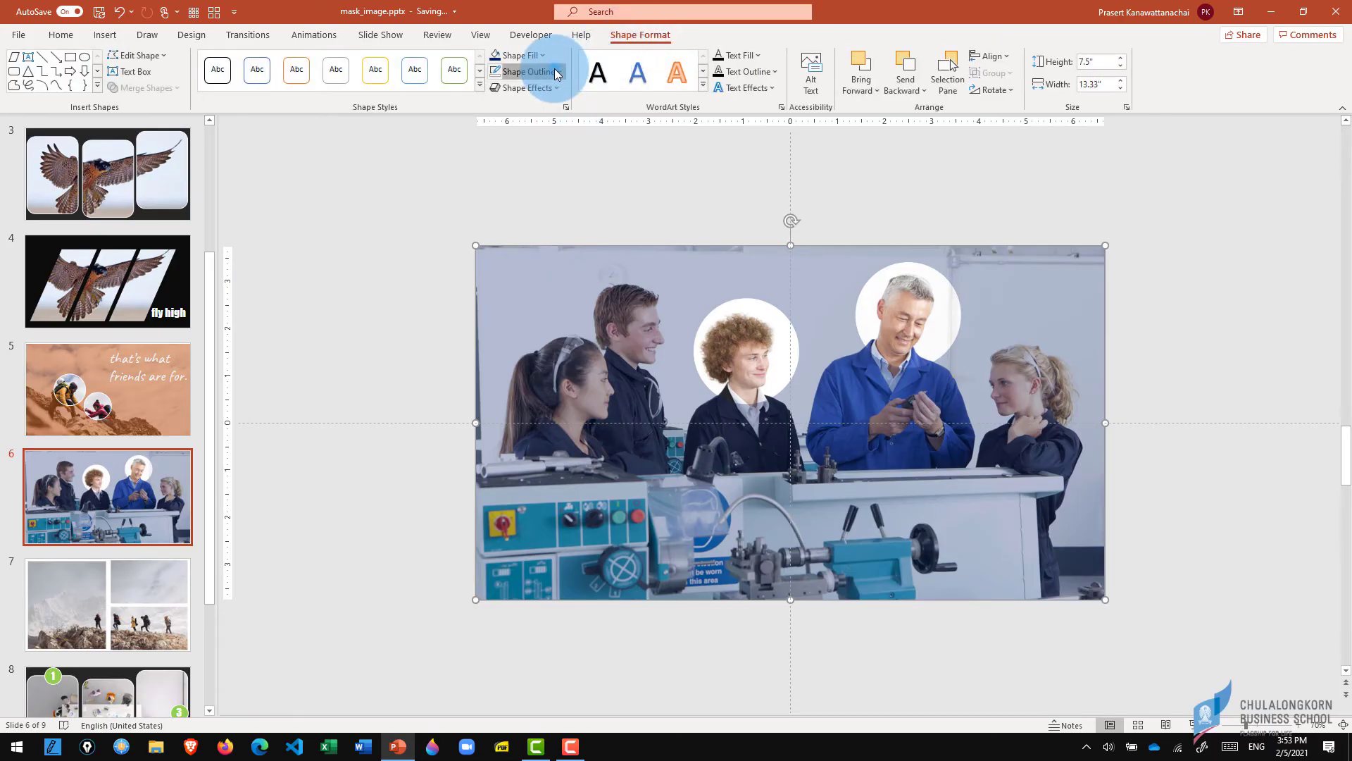
click(539, 326)
mouse_move(528, 328)
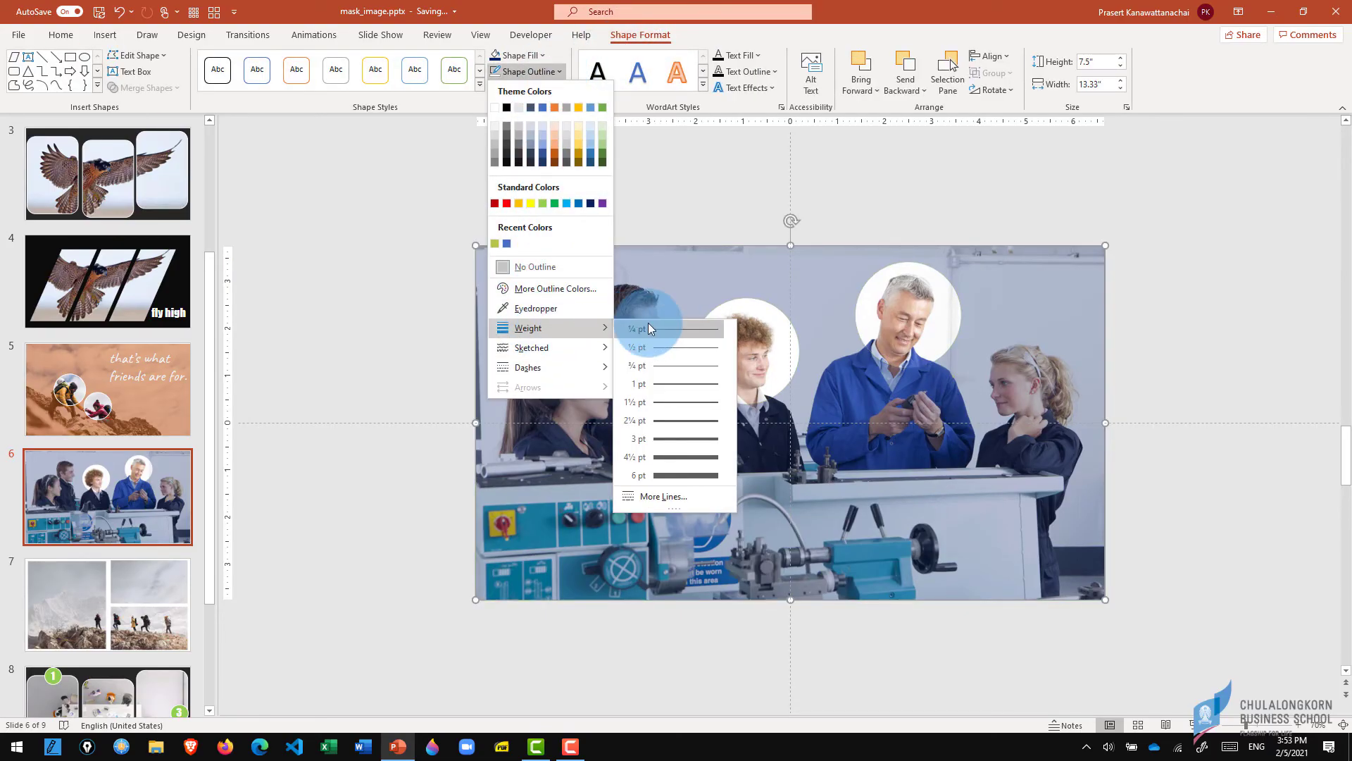
click(682, 460)
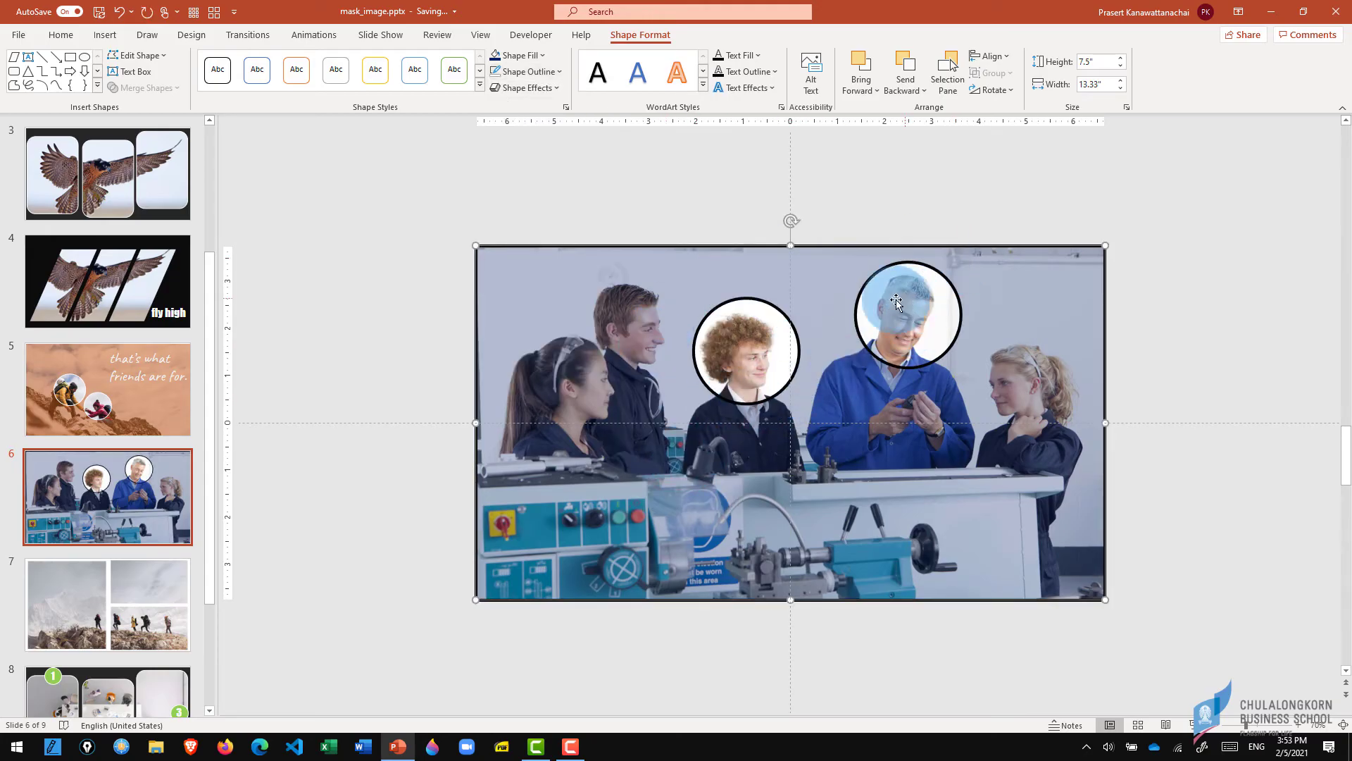
- Colour the overlay's outline gold from the theme colours and deselect it to check
click(507, 42)
click(546, 72)
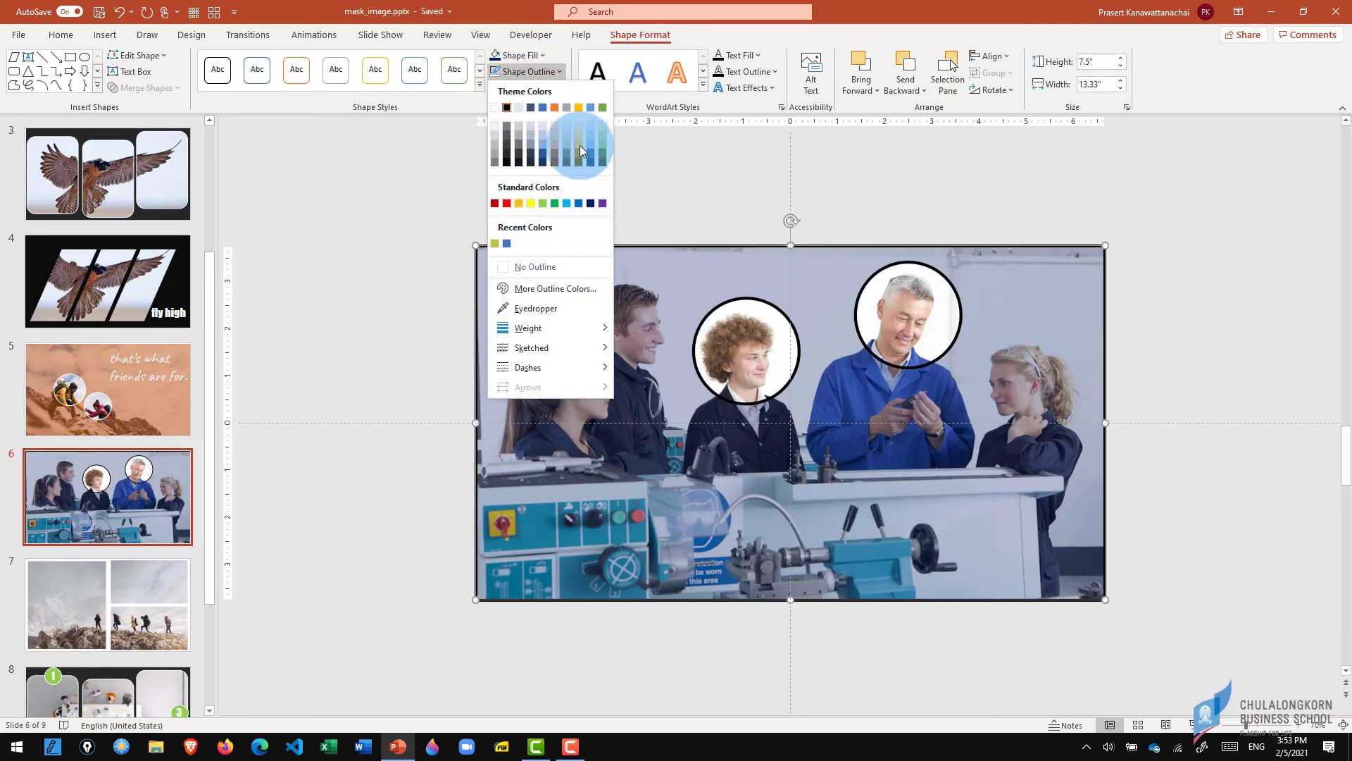
click(580, 107)
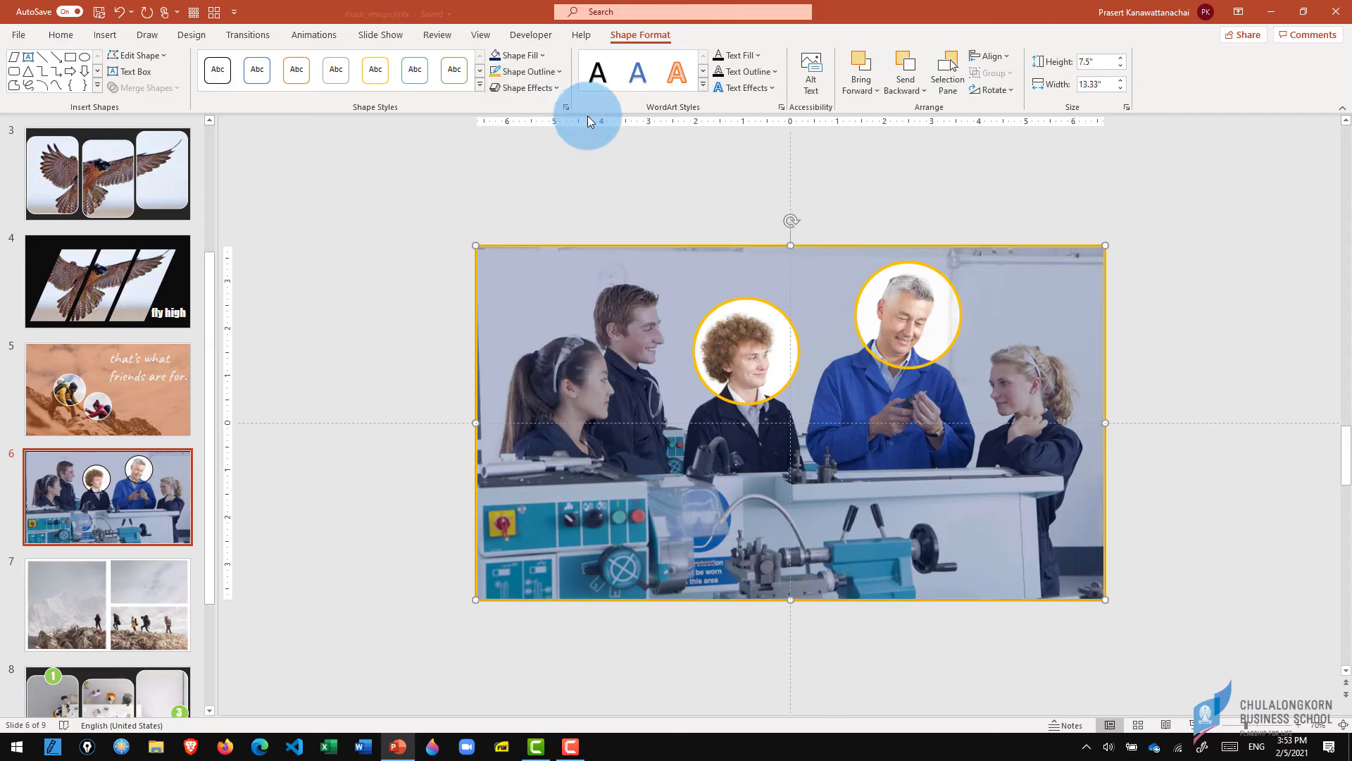
click(757, 220)
click(315, 411)
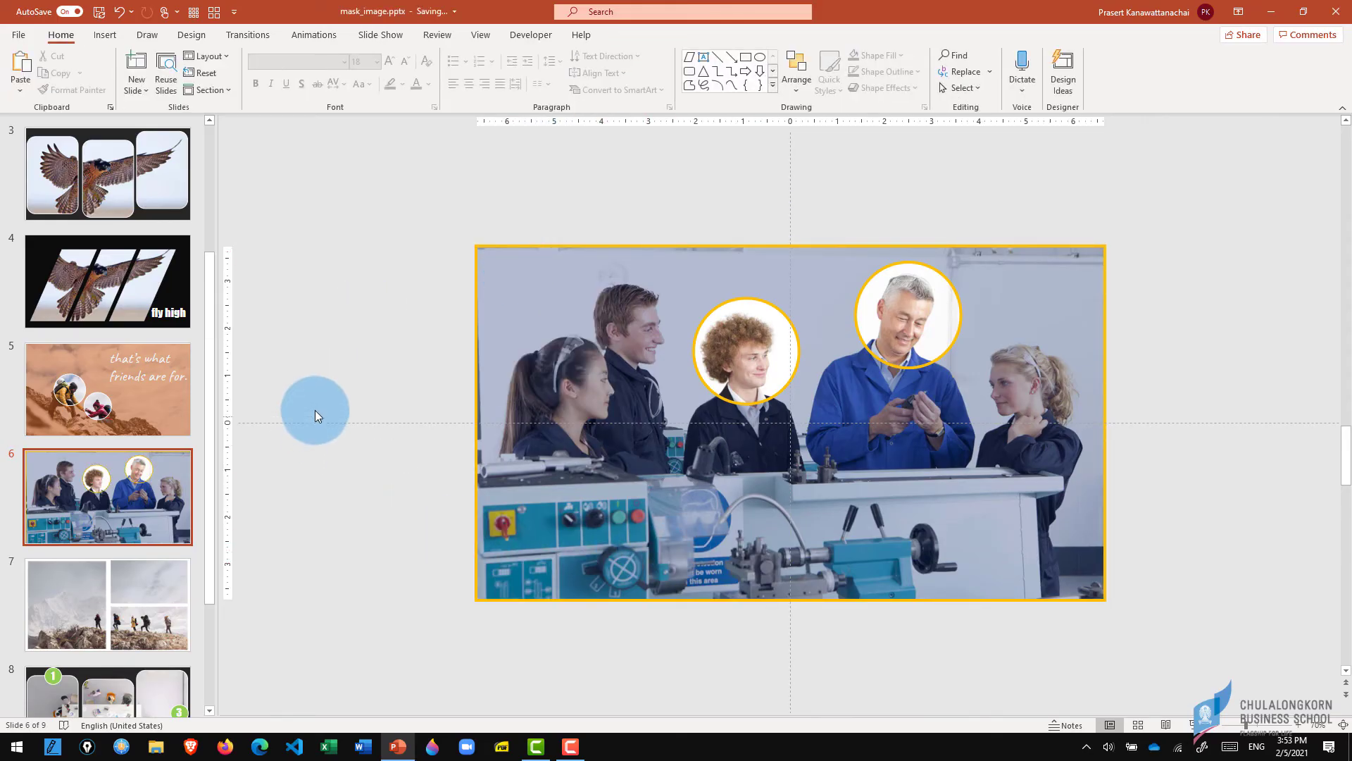
click(162, 597)
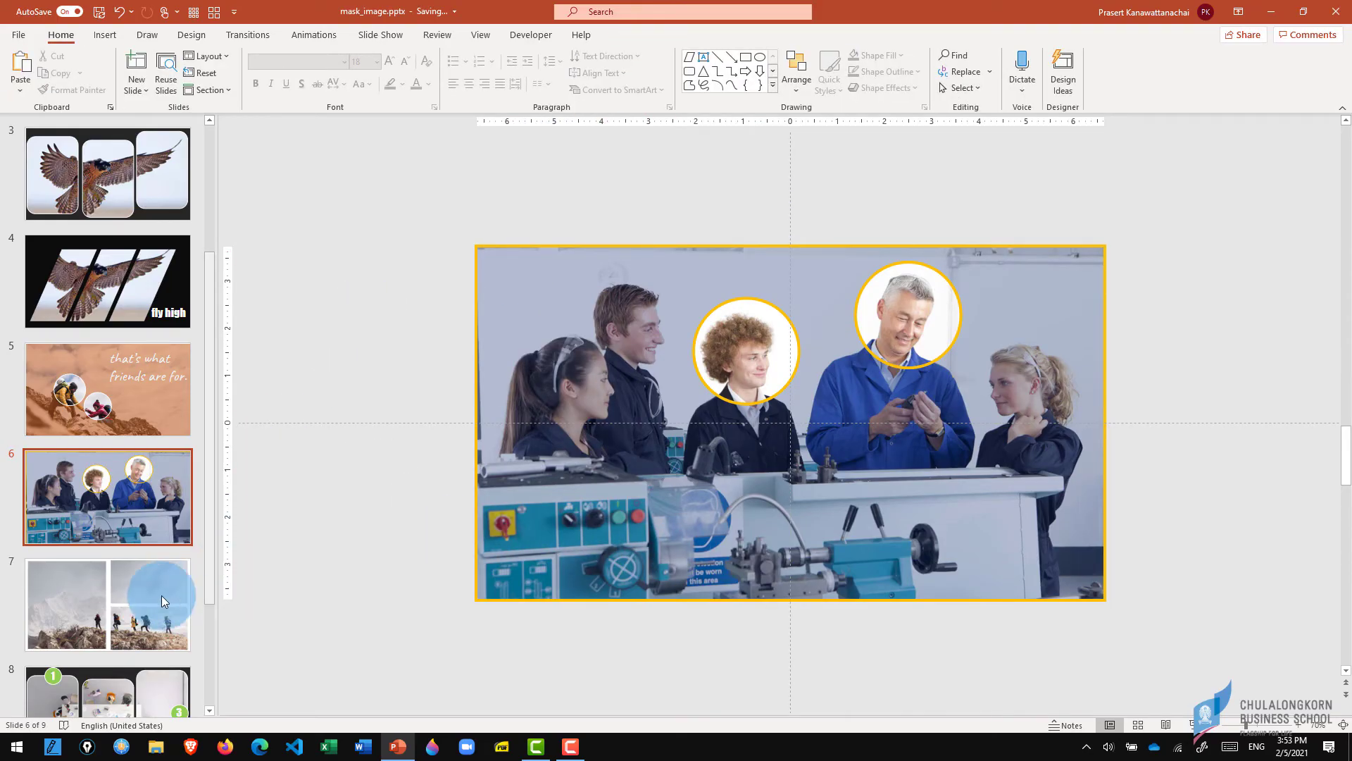
- Insert a Blank-layout slide right after slide 6 as the new slide 7
click(142, 591)
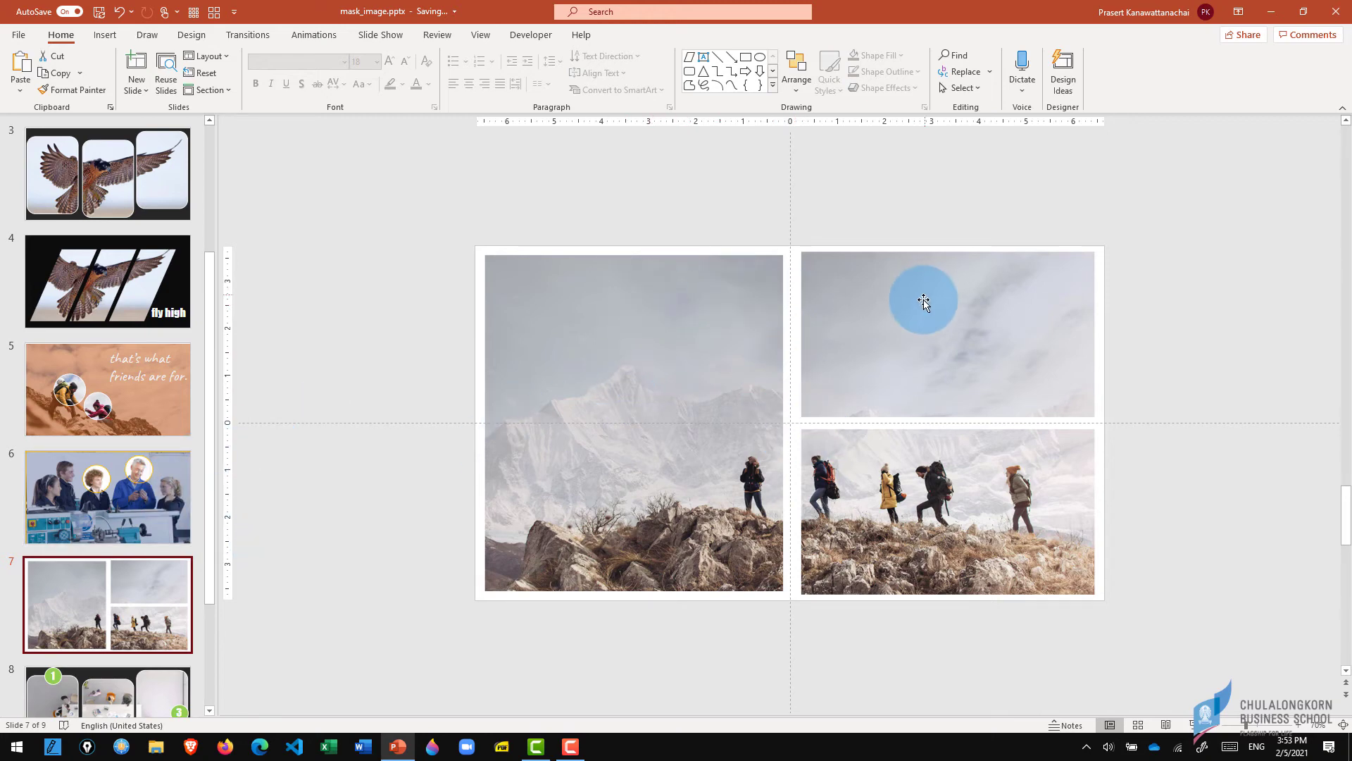
click(183, 551)
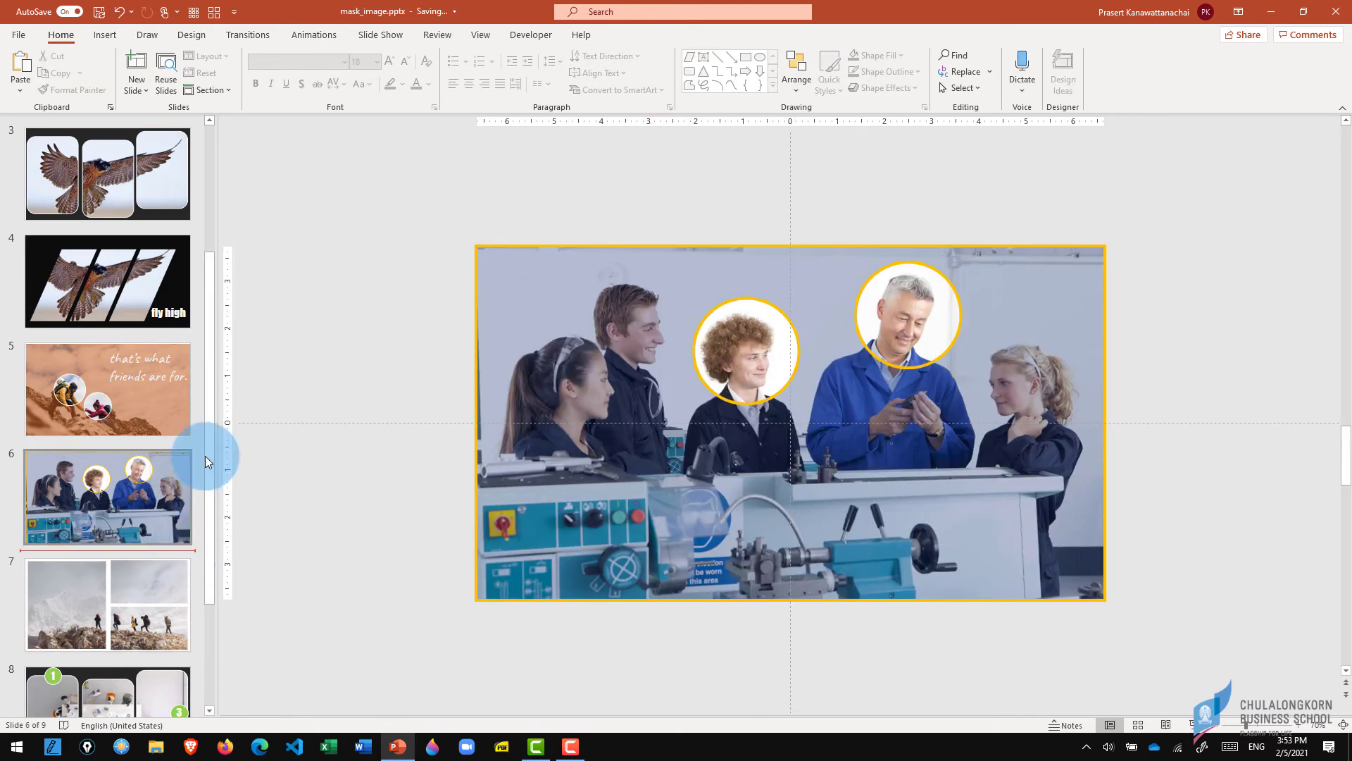
click(145, 91)
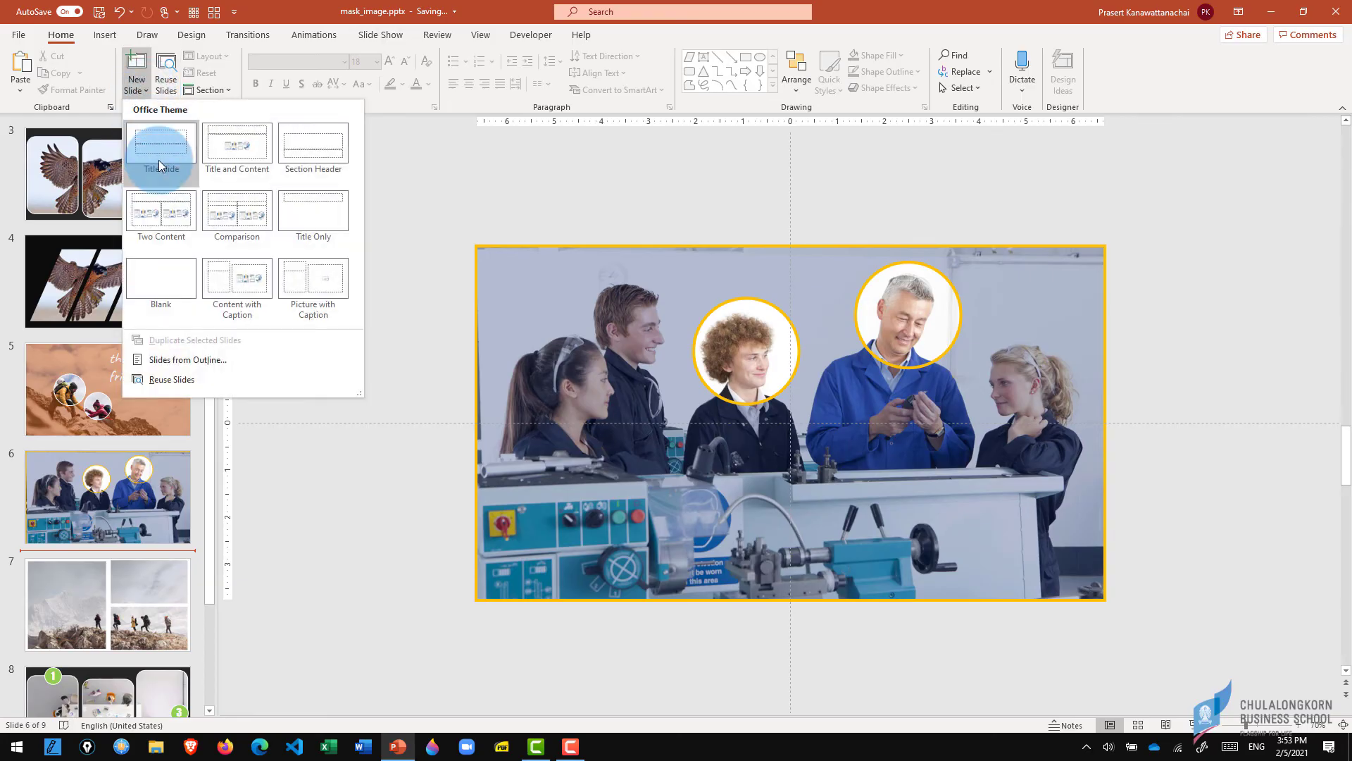
click(156, 268)
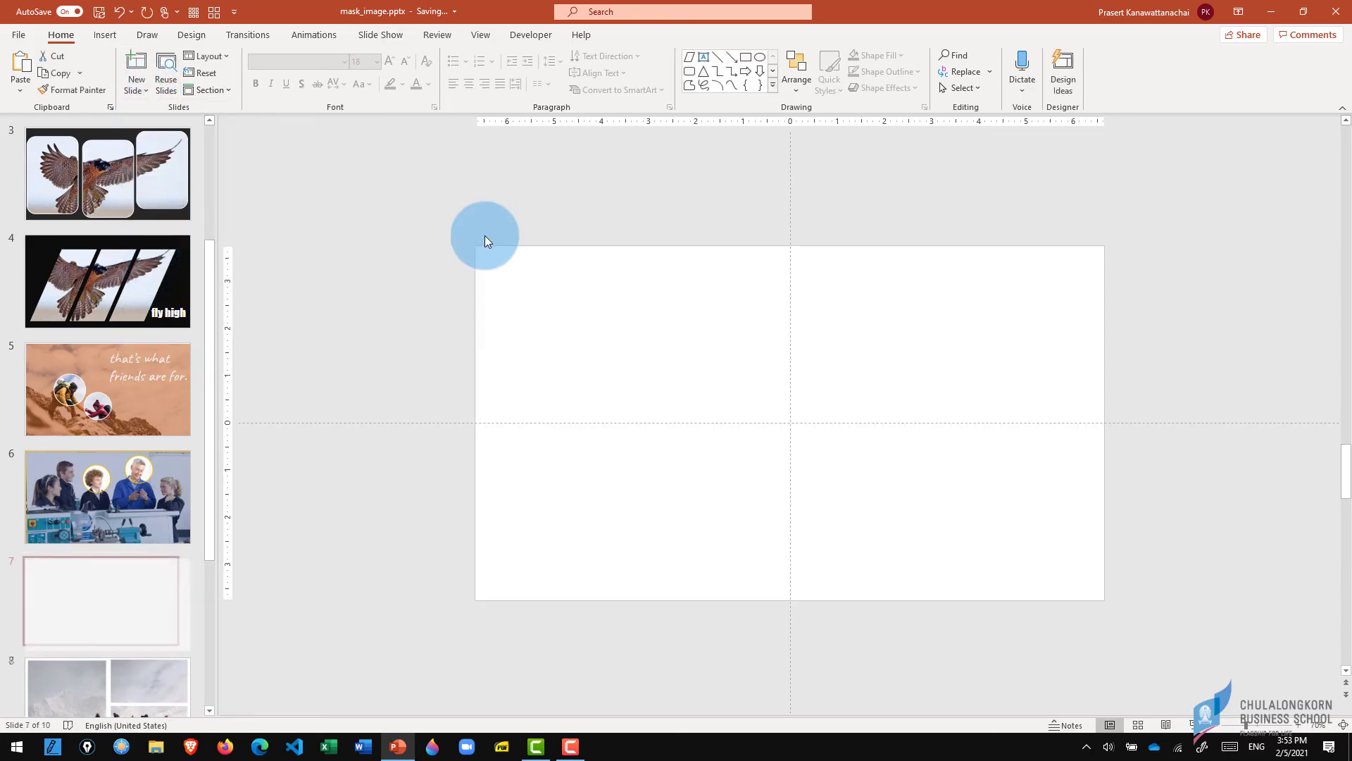
- Draw a full-slide blue rectangle, then a green-styled panel covering the left half
click(747, 61)
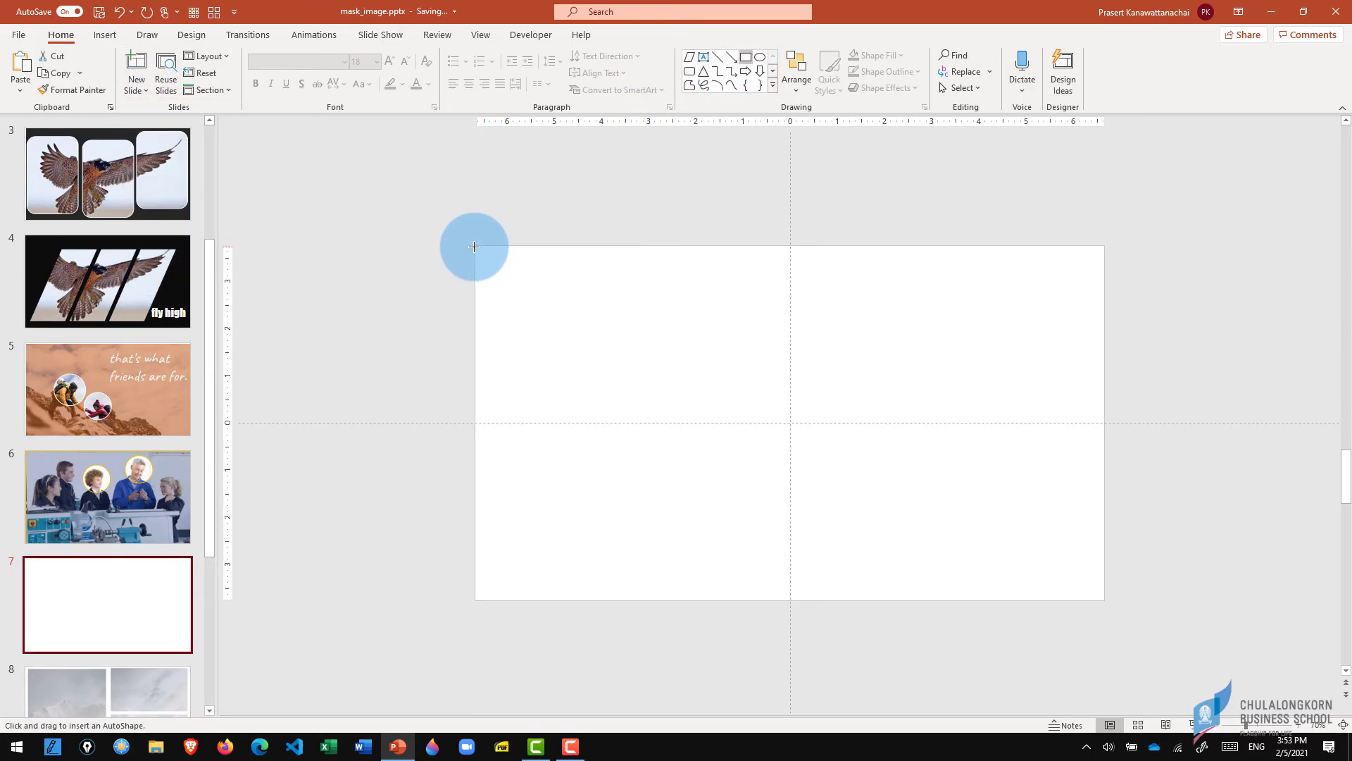
drag(473, 247, 1109, 604)
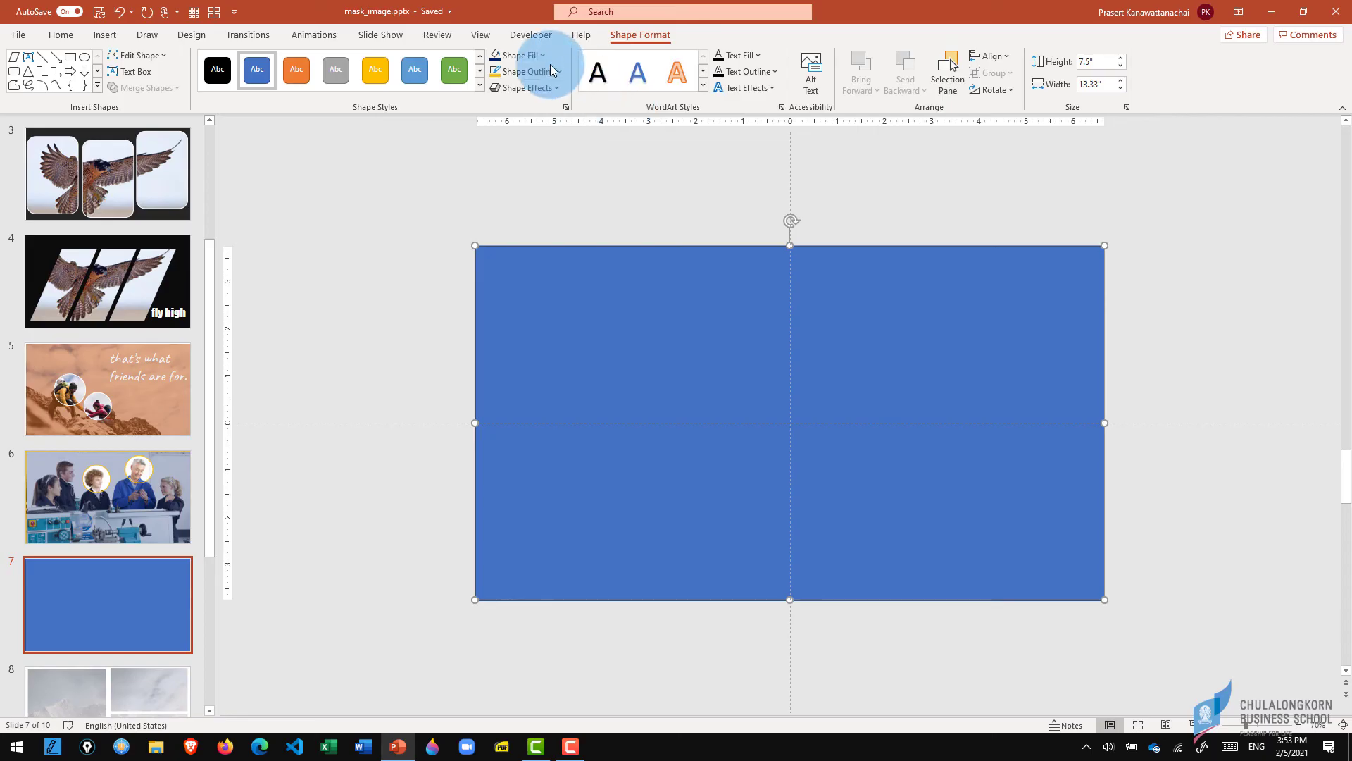
click(70, 56)
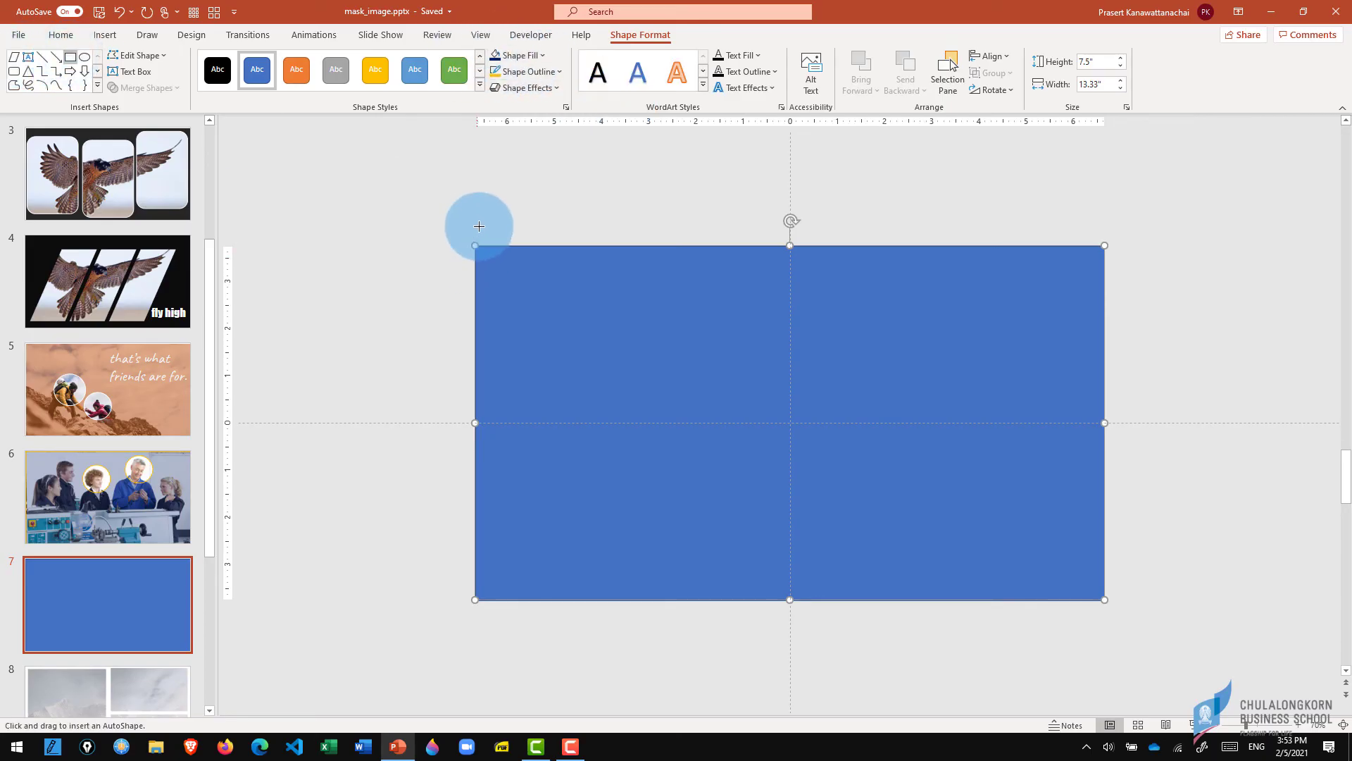
drag(483, 202, 592, 312)
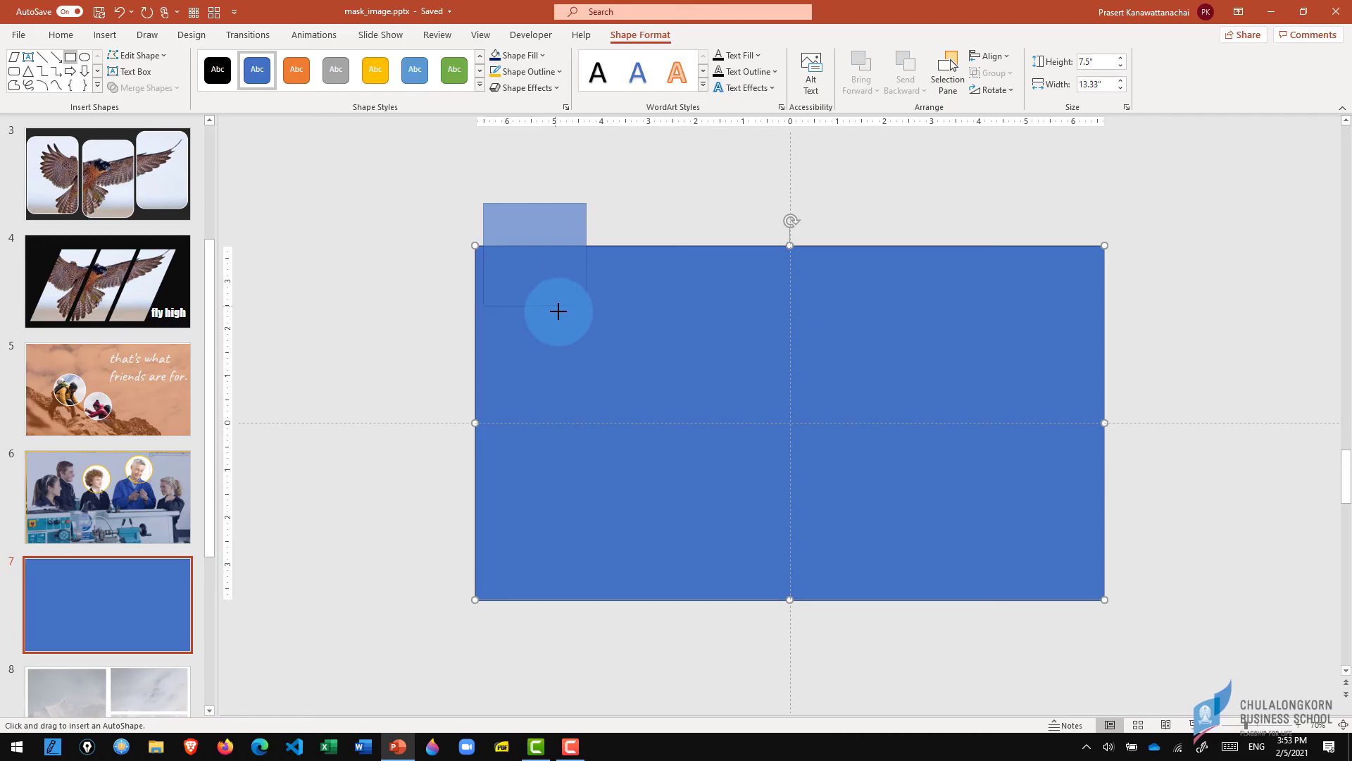
click(454, 69)
drag(516, 231, 509, 274)
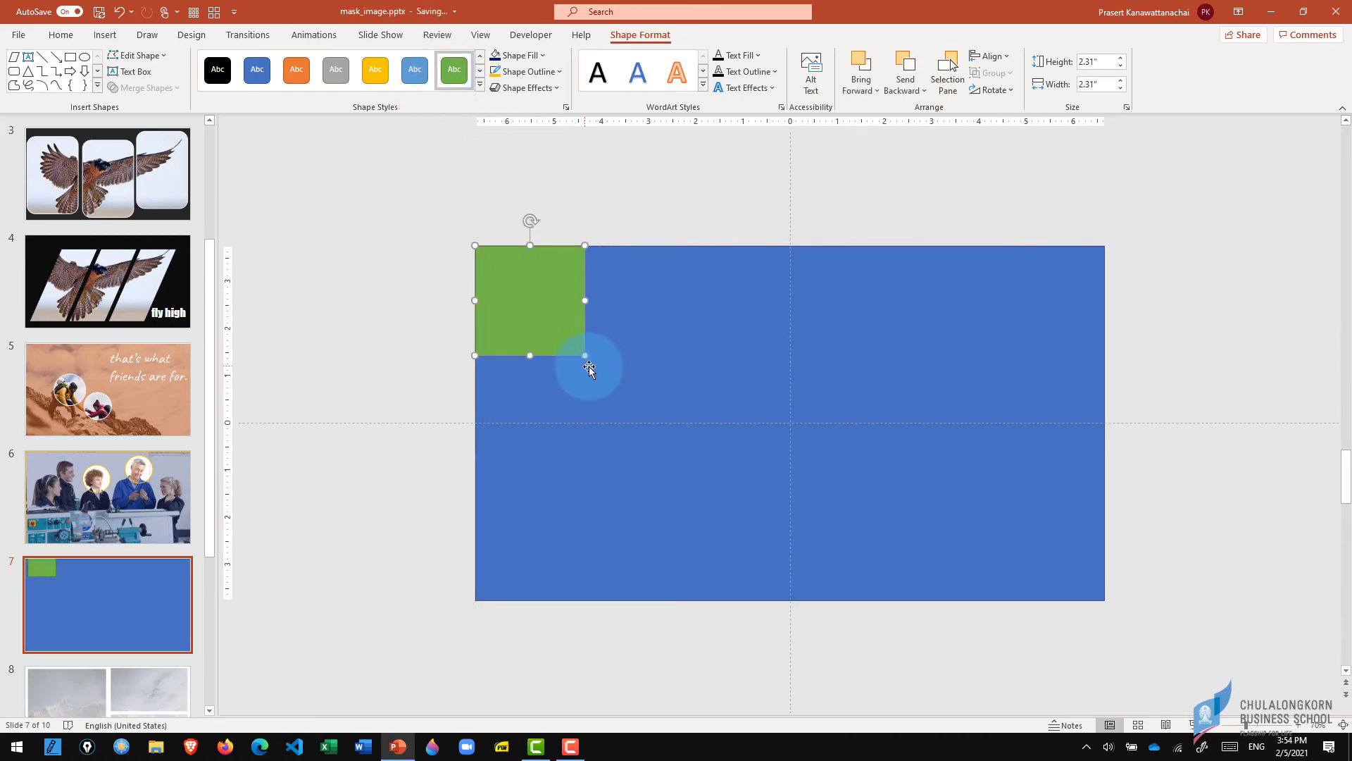
drag(585, 355, 786, 600)
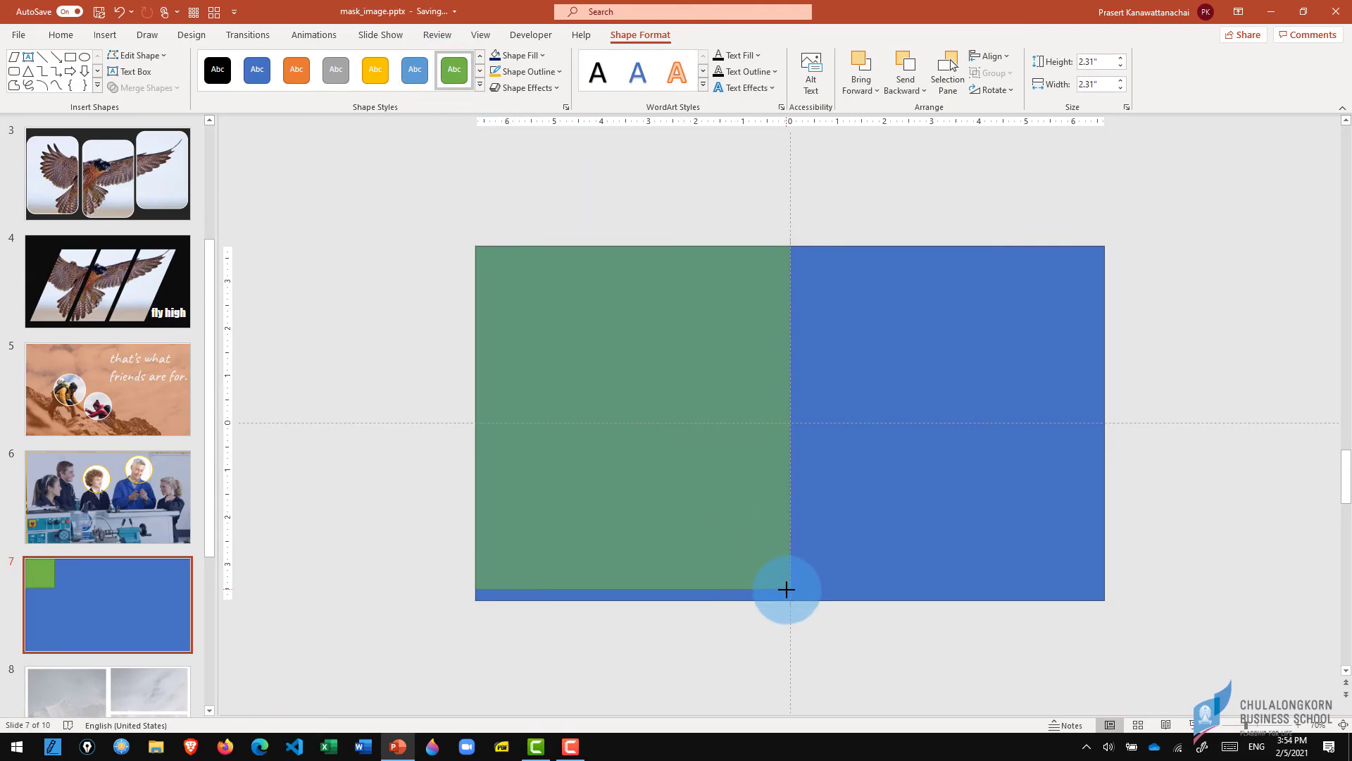
drag(783, 600, 784, 600)
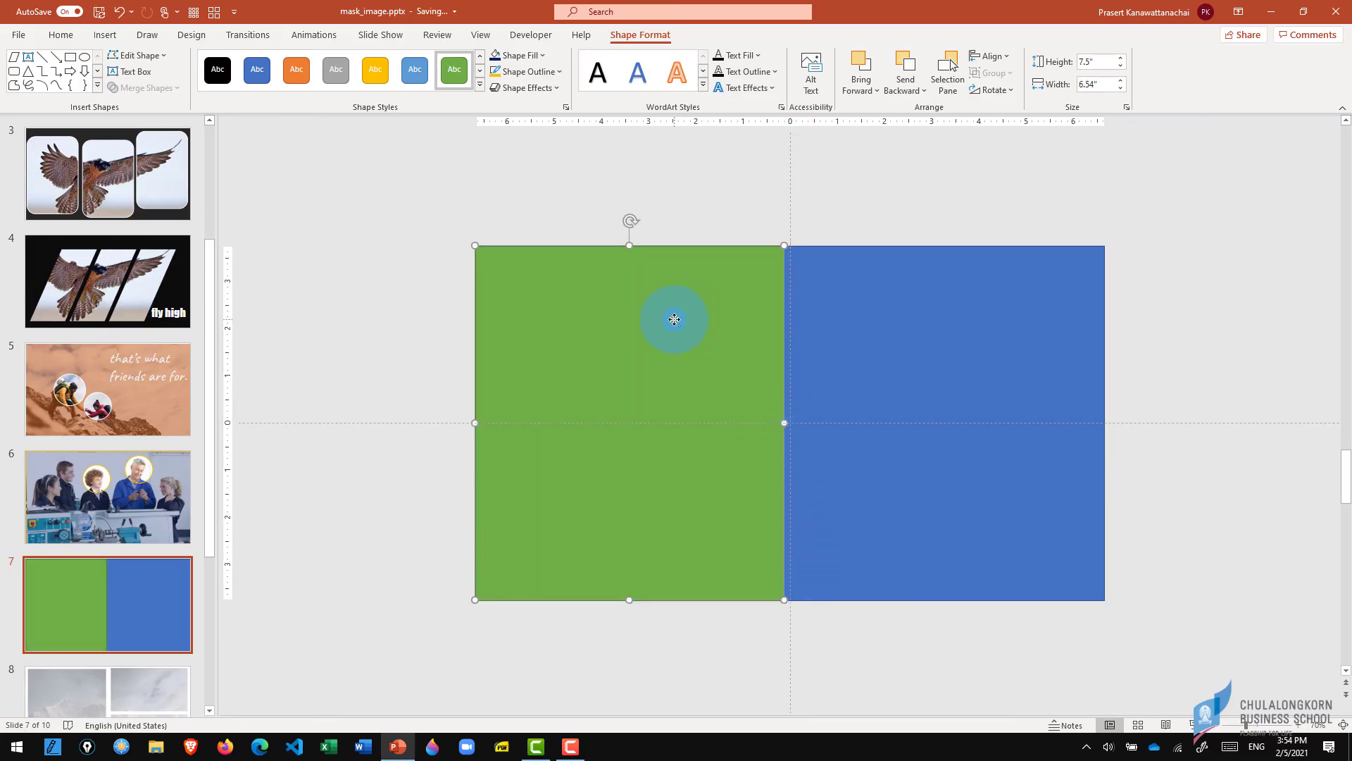
- Copy the green panel into top-right and bottom-right halves, leaving thin blue dividers
drag(674, 319, 981, 326)
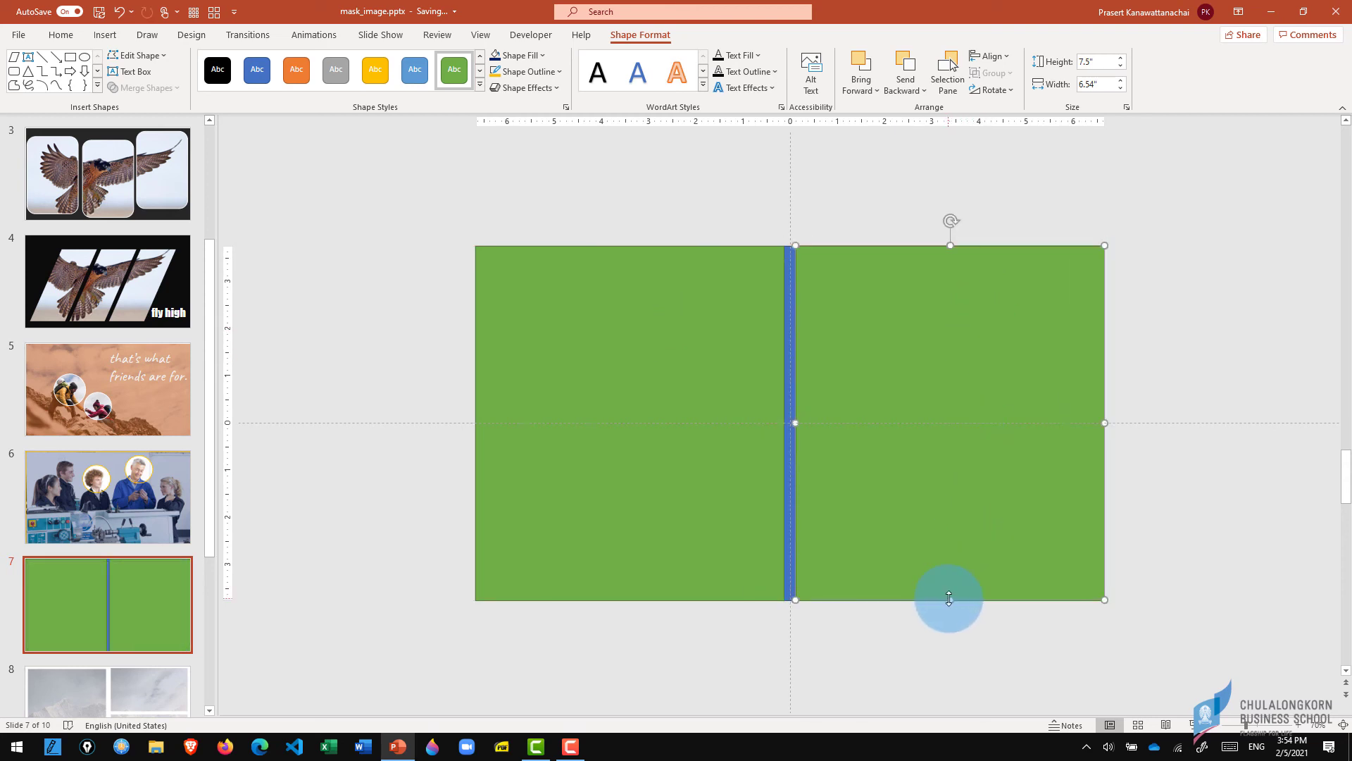
drag(948, 598, 937, 423)
mouse_move(796, 332)
mouse_down()
mouse_move(899, 517)
mouse_move(824, 501)
mouse_up()
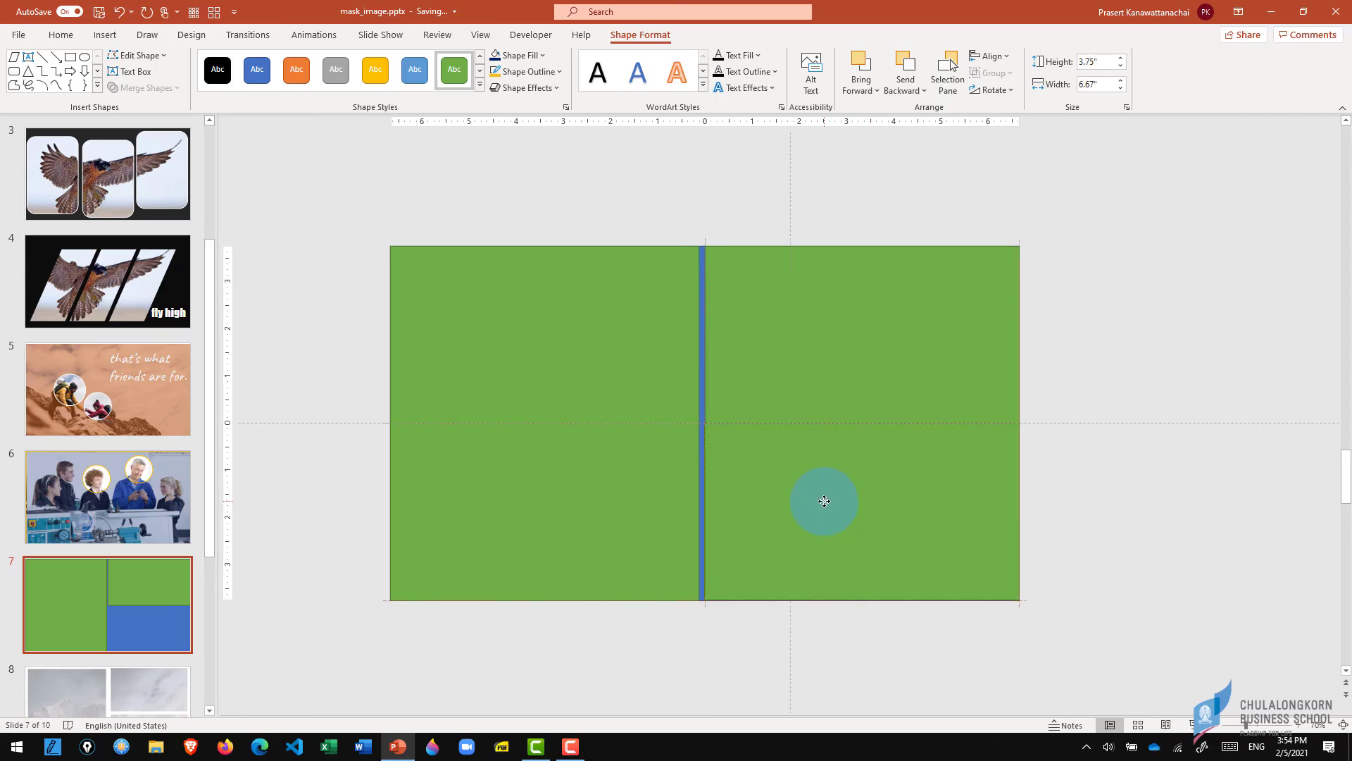
click(950, 426)
drag(949, 426, 949, 429)
click(1152, 370)
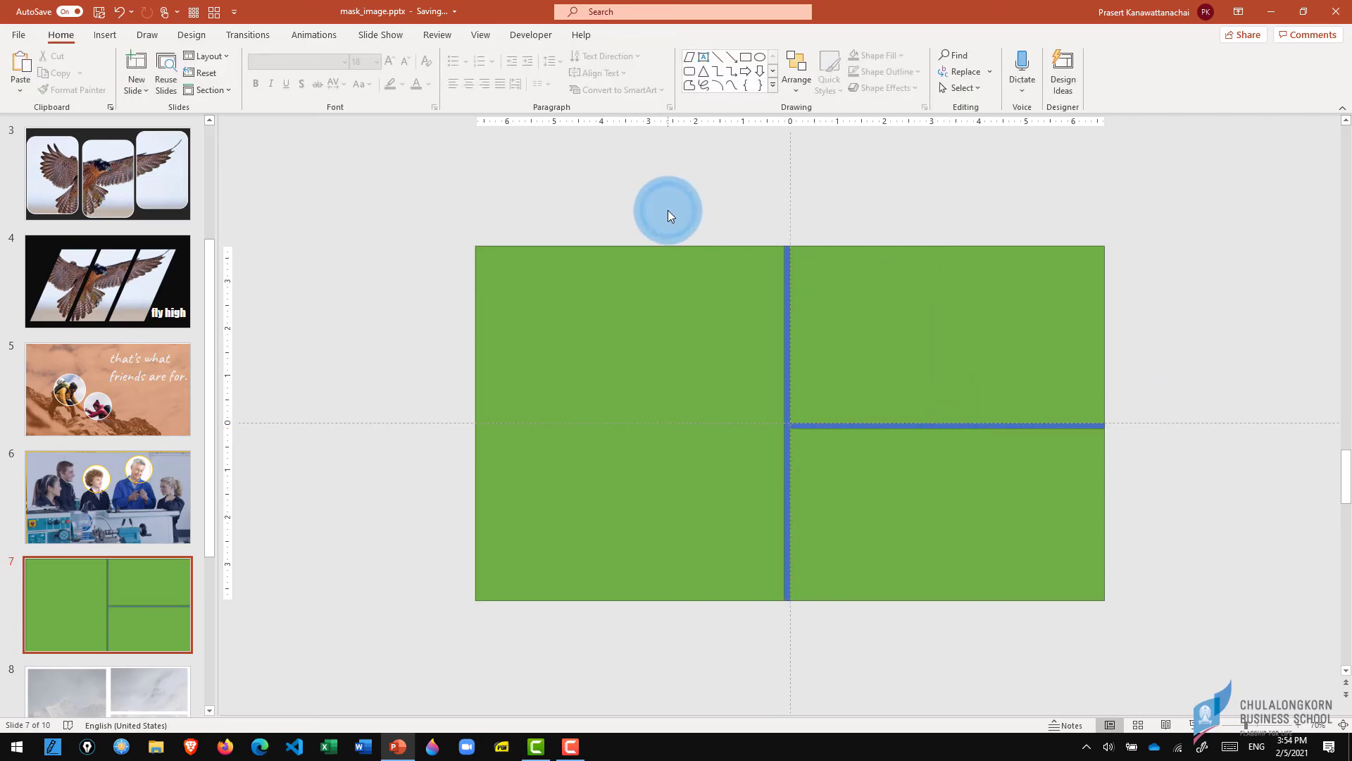
- Select all slide 7 shapes and Combine them into one frame with see-through panels
key(ctrl+a)
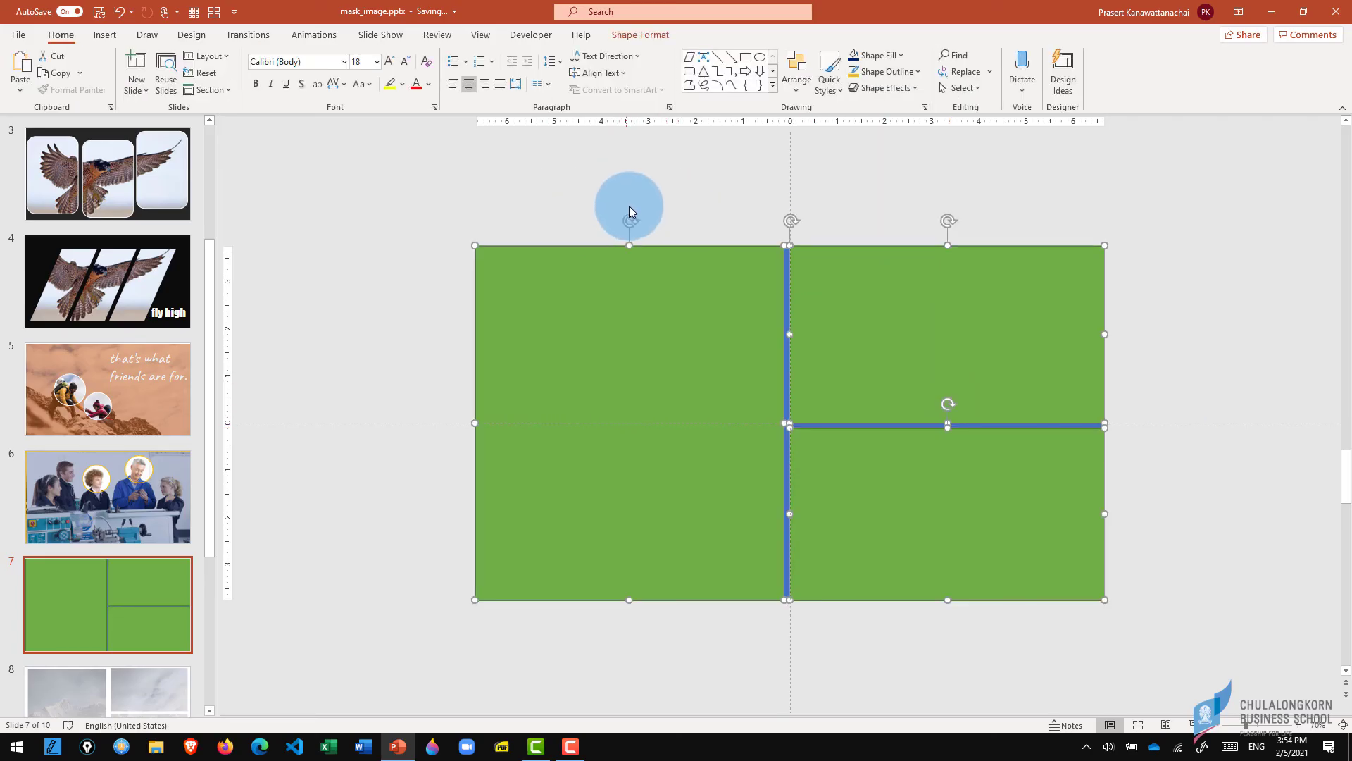
click(650, 35)
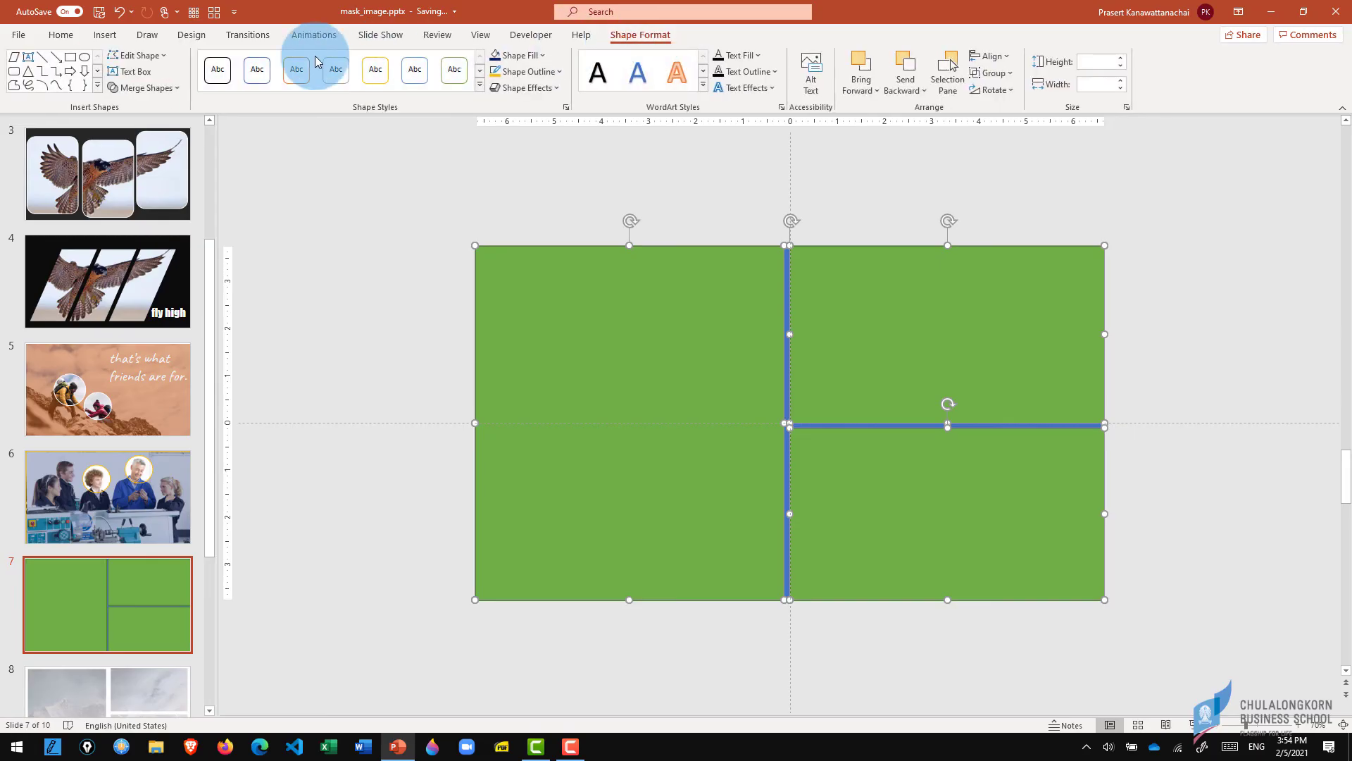
click(146, 88)
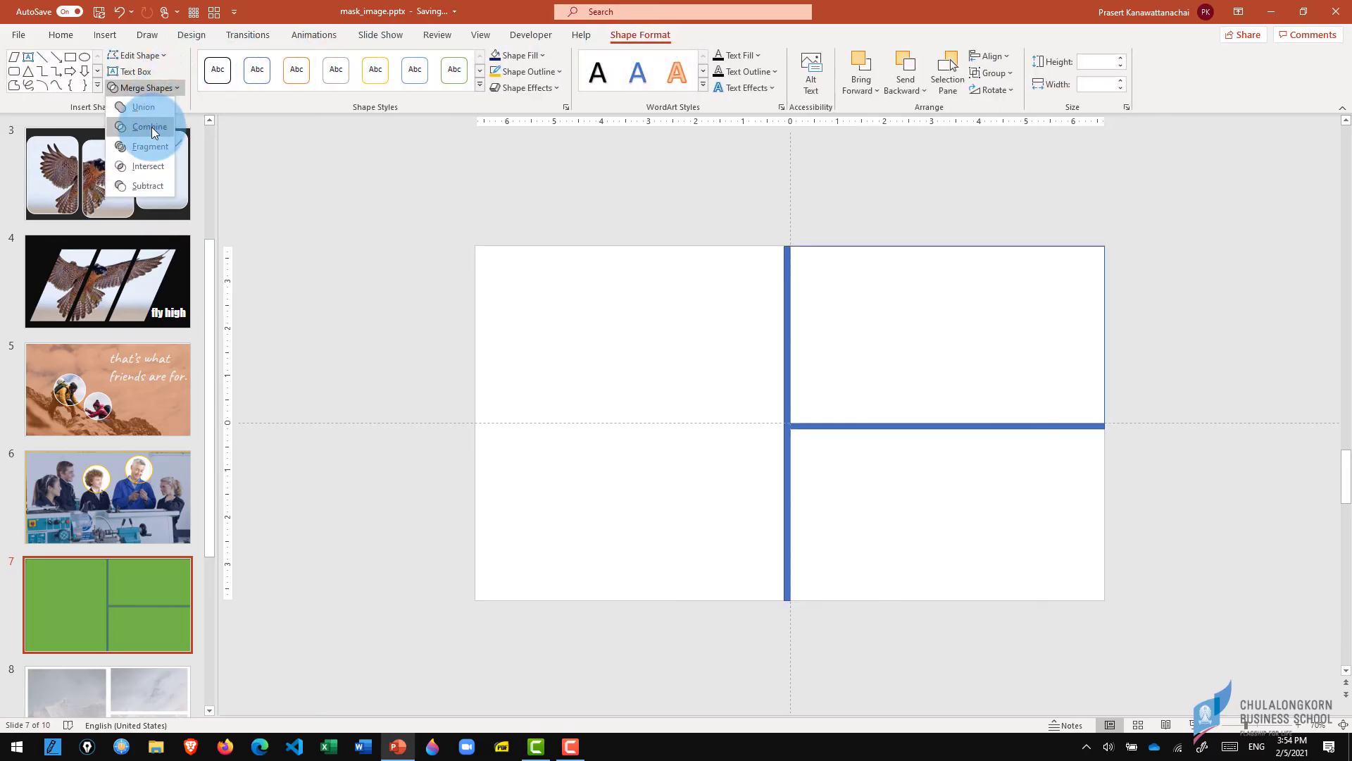
click(151, 127)
click(634, 280)
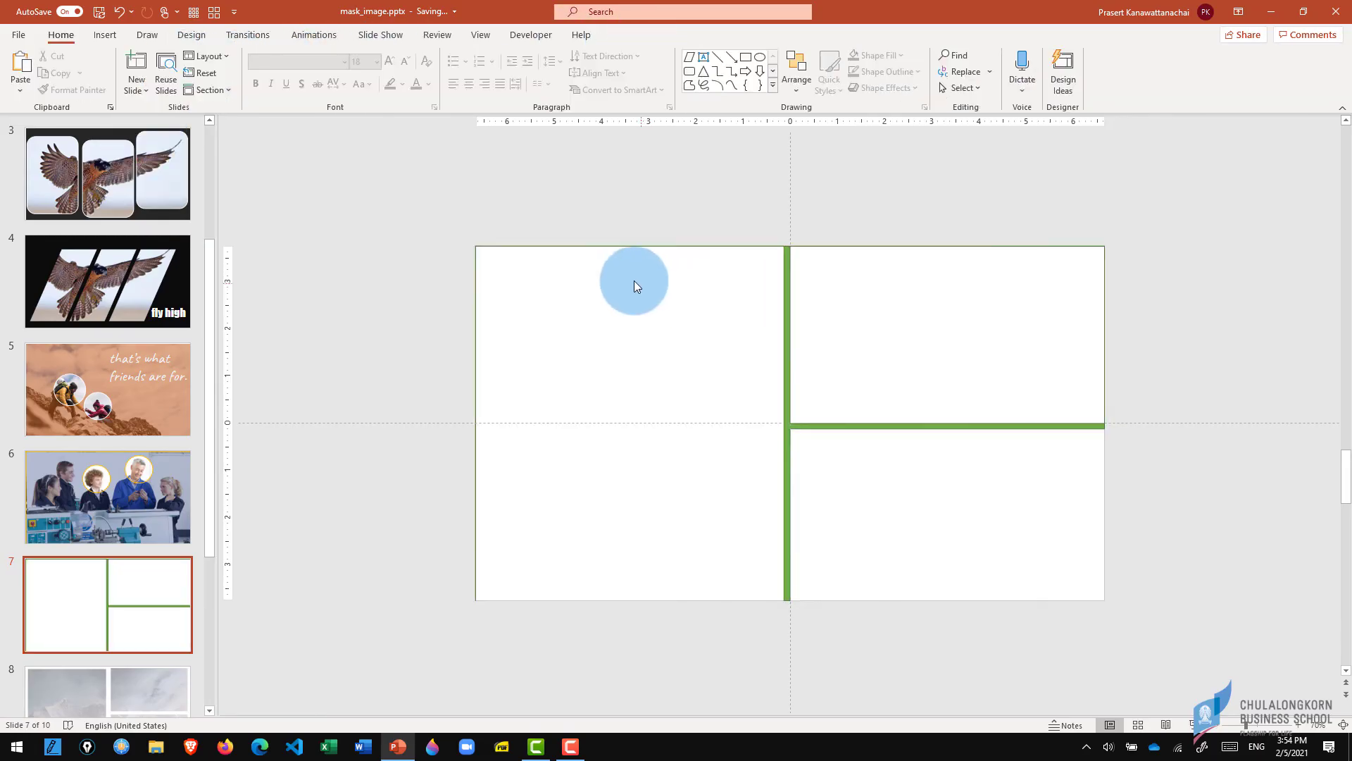
- Choose the bookshelf photo from the Stock Images library
click(105, 35)
click(132, 70)
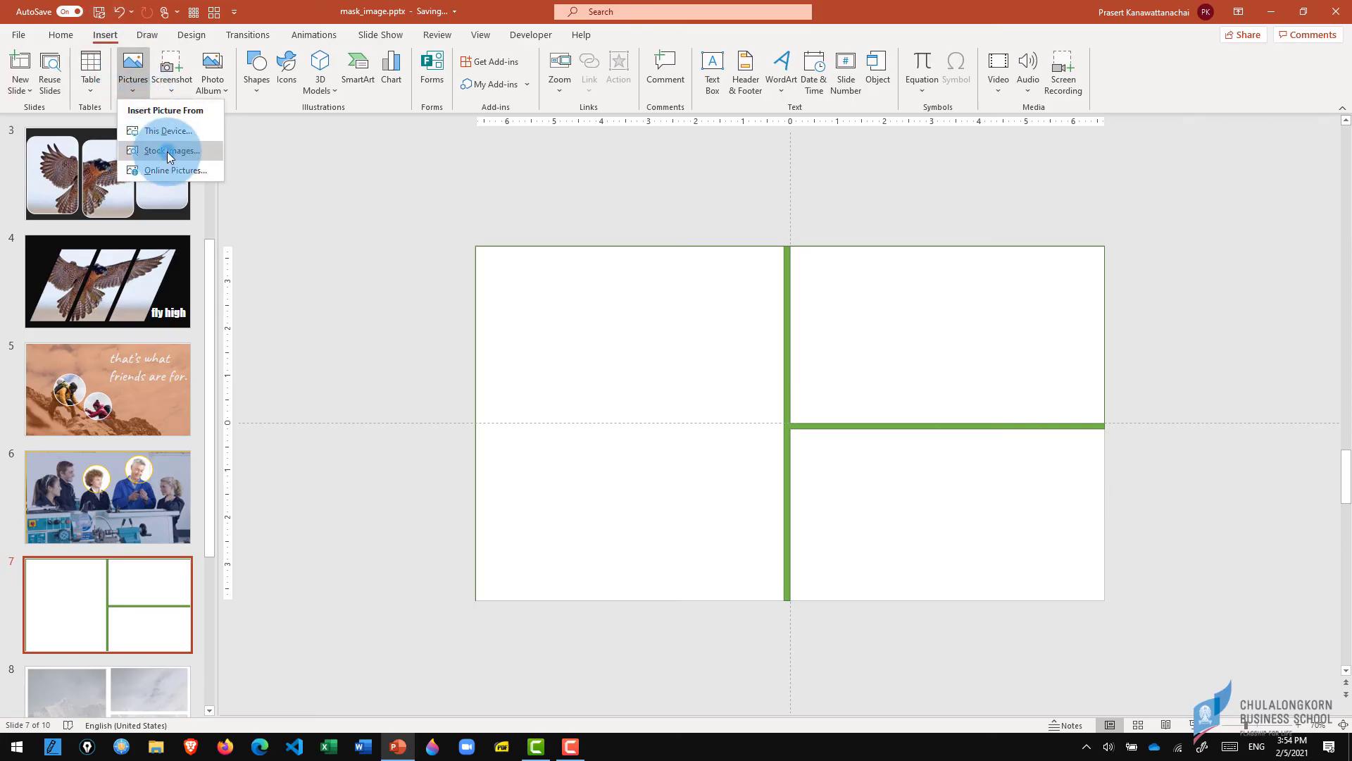
click(167, 151)
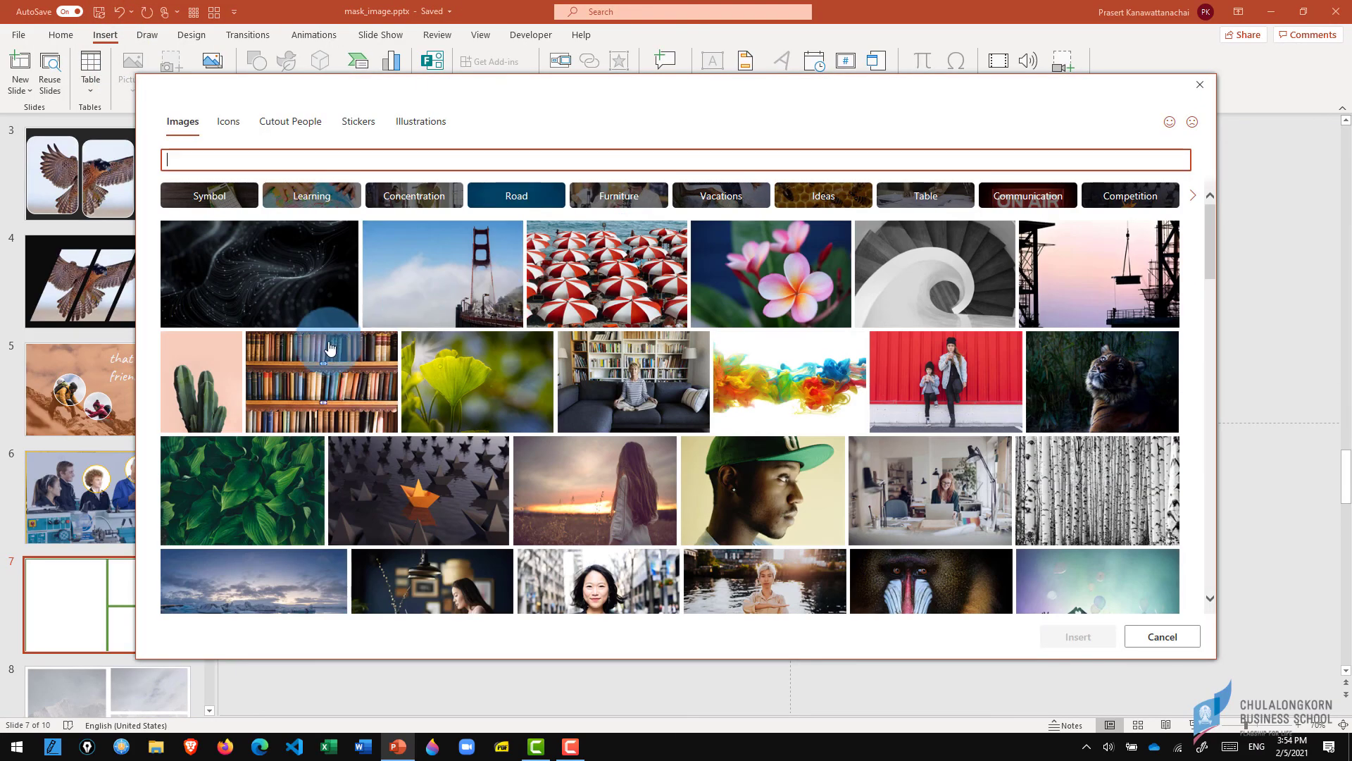
click(323, 359)
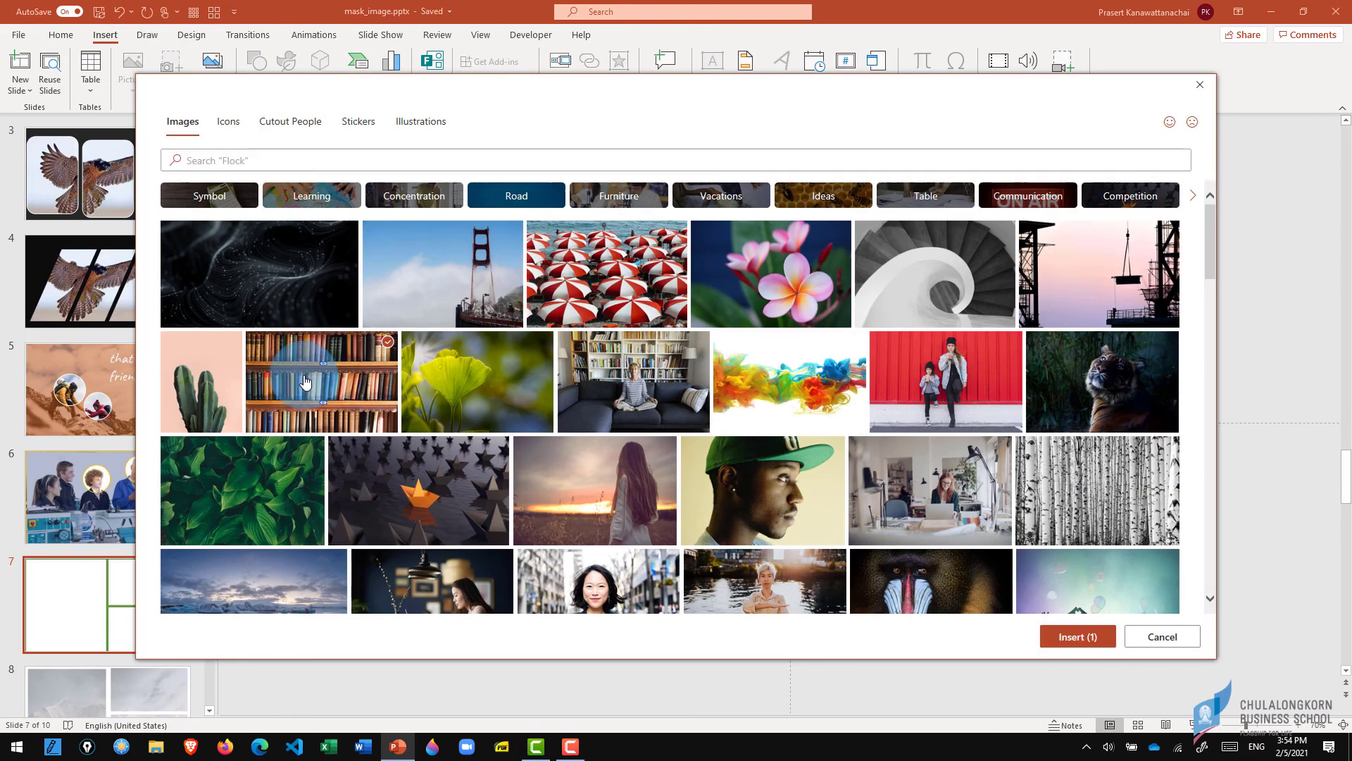
- Insert the bookshelf photo, widen it to 13.33" from the left edge, and crop its bottom to the slide
click(1085, 645)
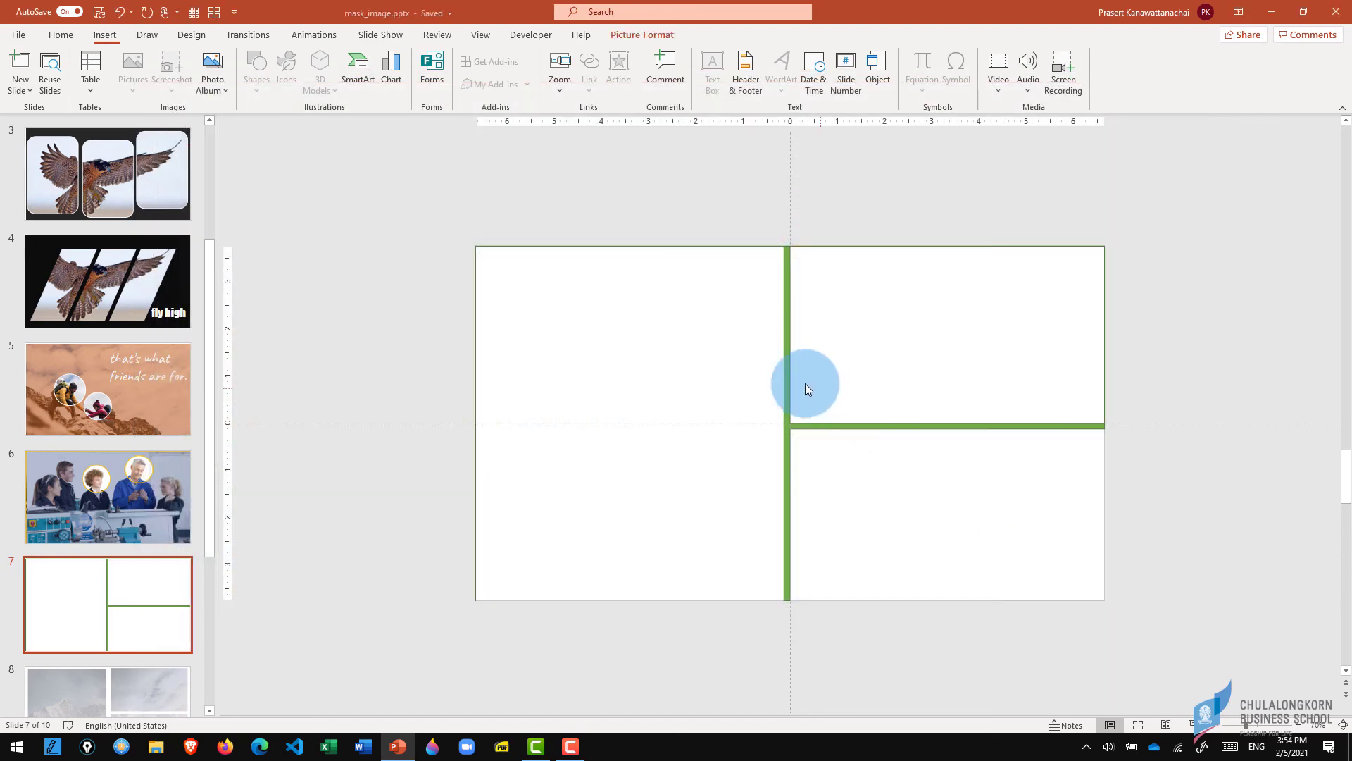
drag(703, 331, 654, 331)
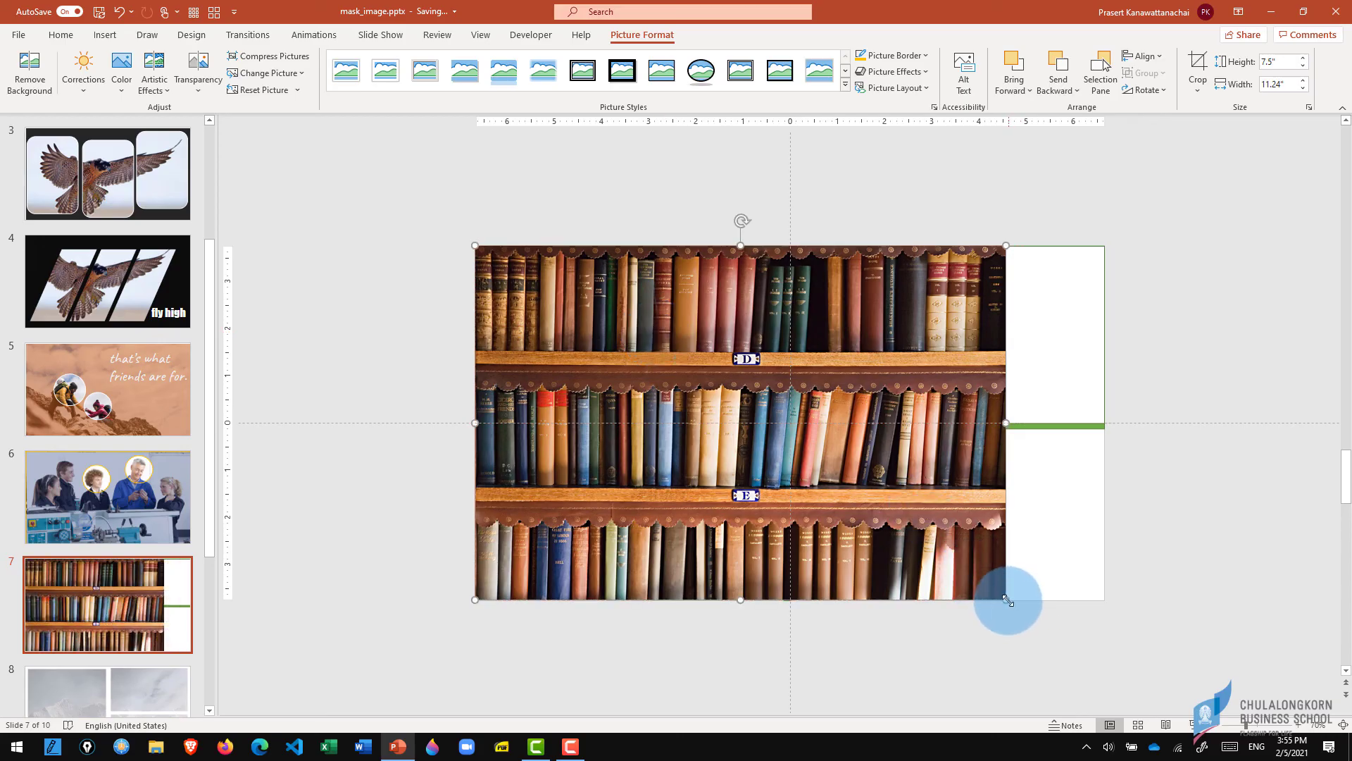
drag(1007, 599, 1104, 666)
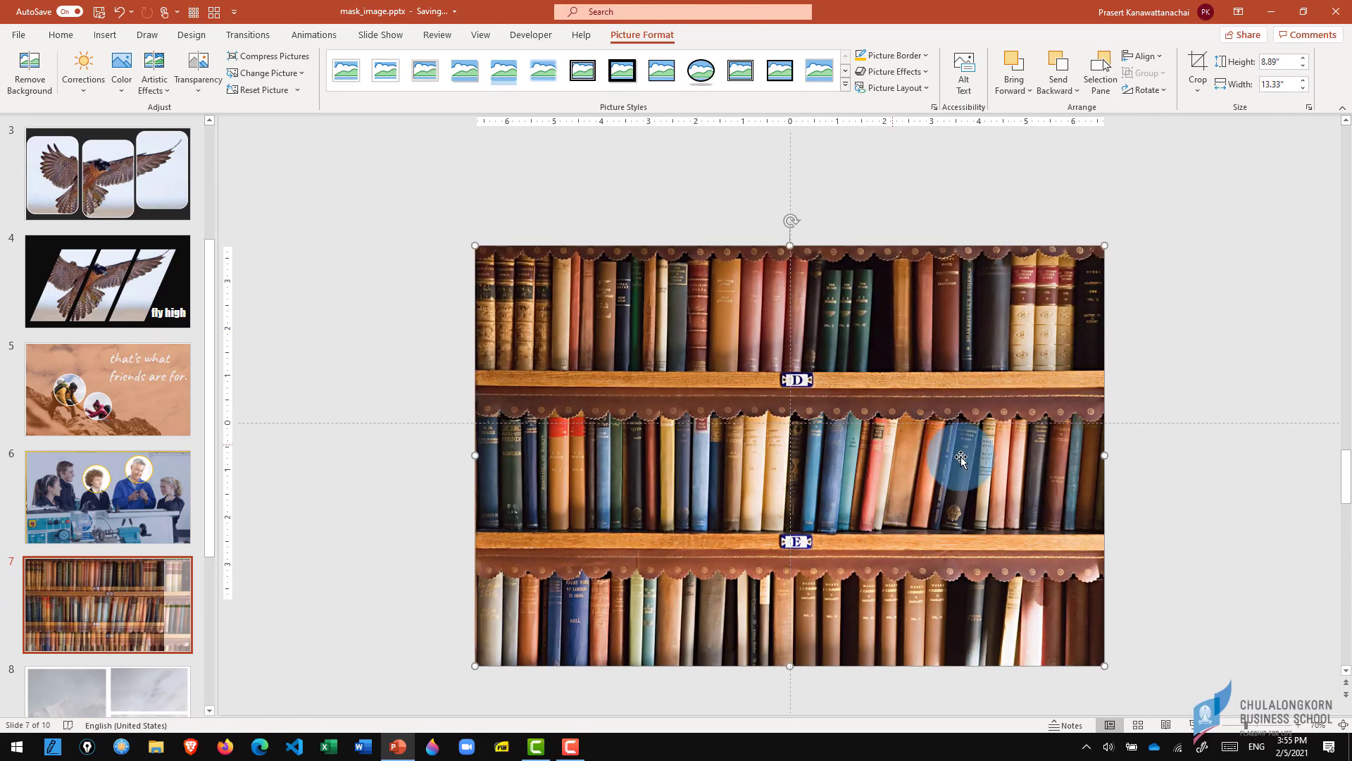
click(1197, 64)
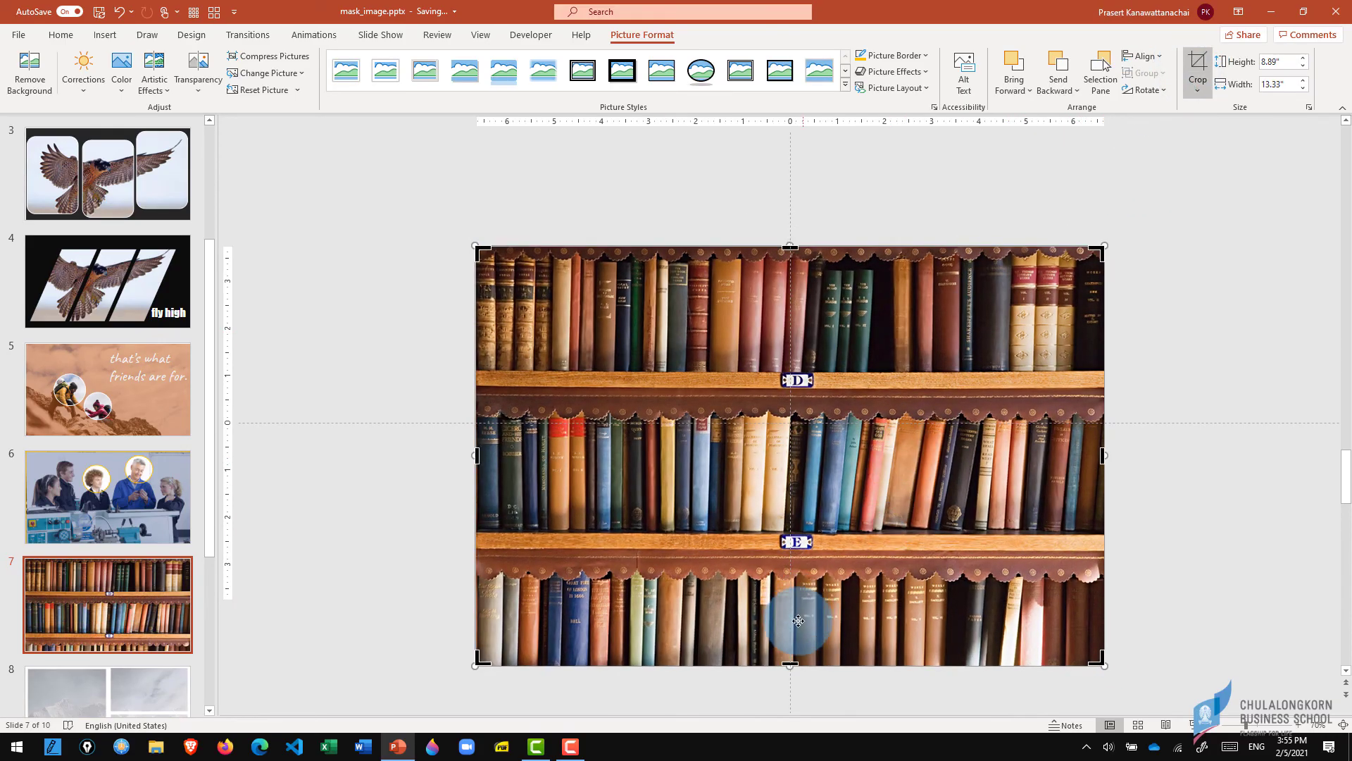
drag(782, 662, 775, 593)
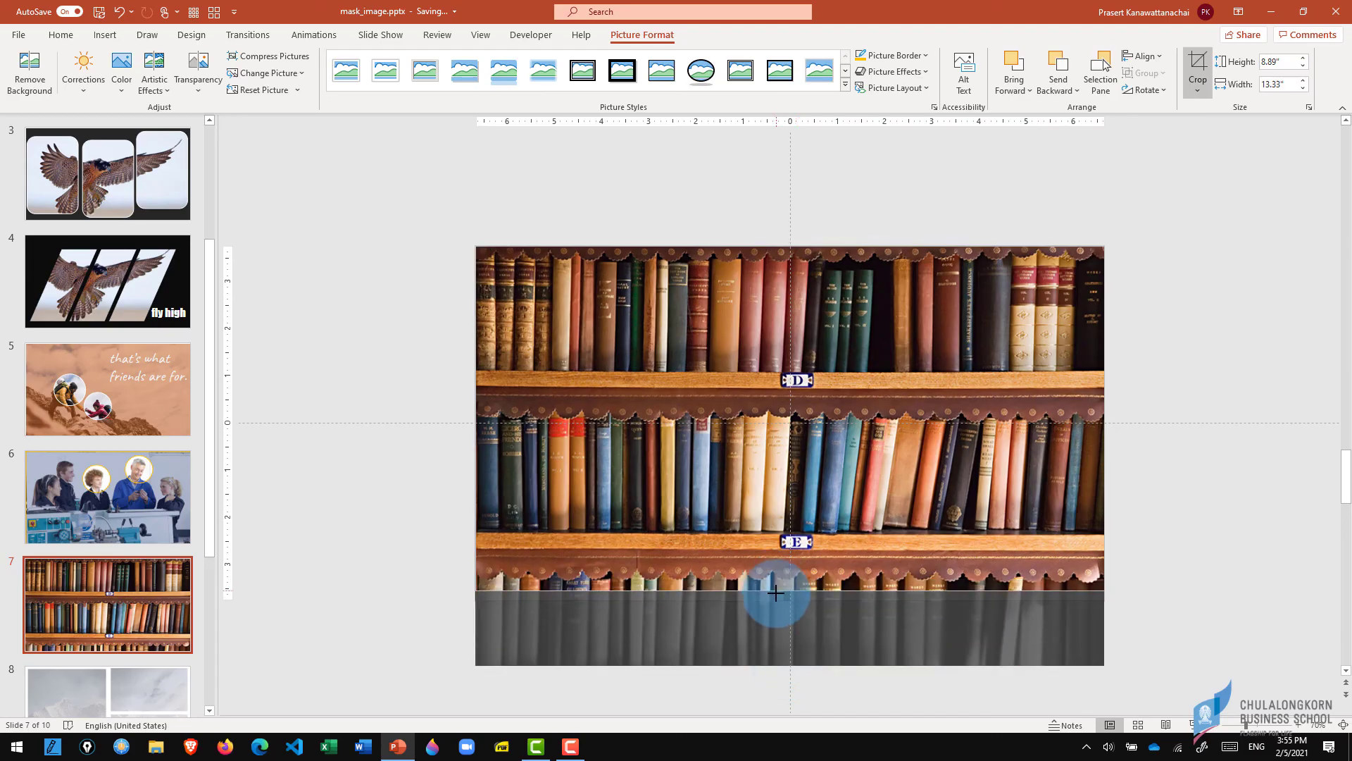
click(1197, 372)
- Send the bookshelf photo behind the green frame
click(725, 296)
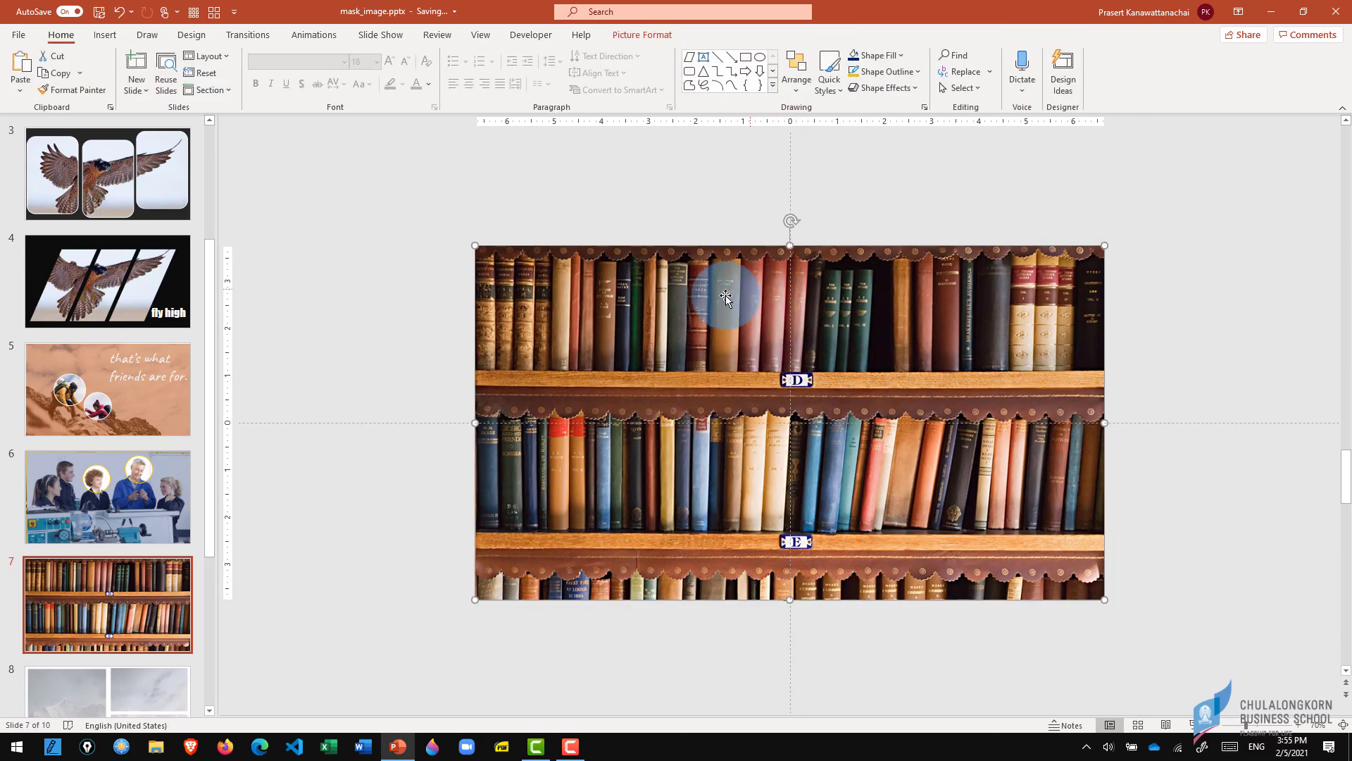
right_click(683, 297)
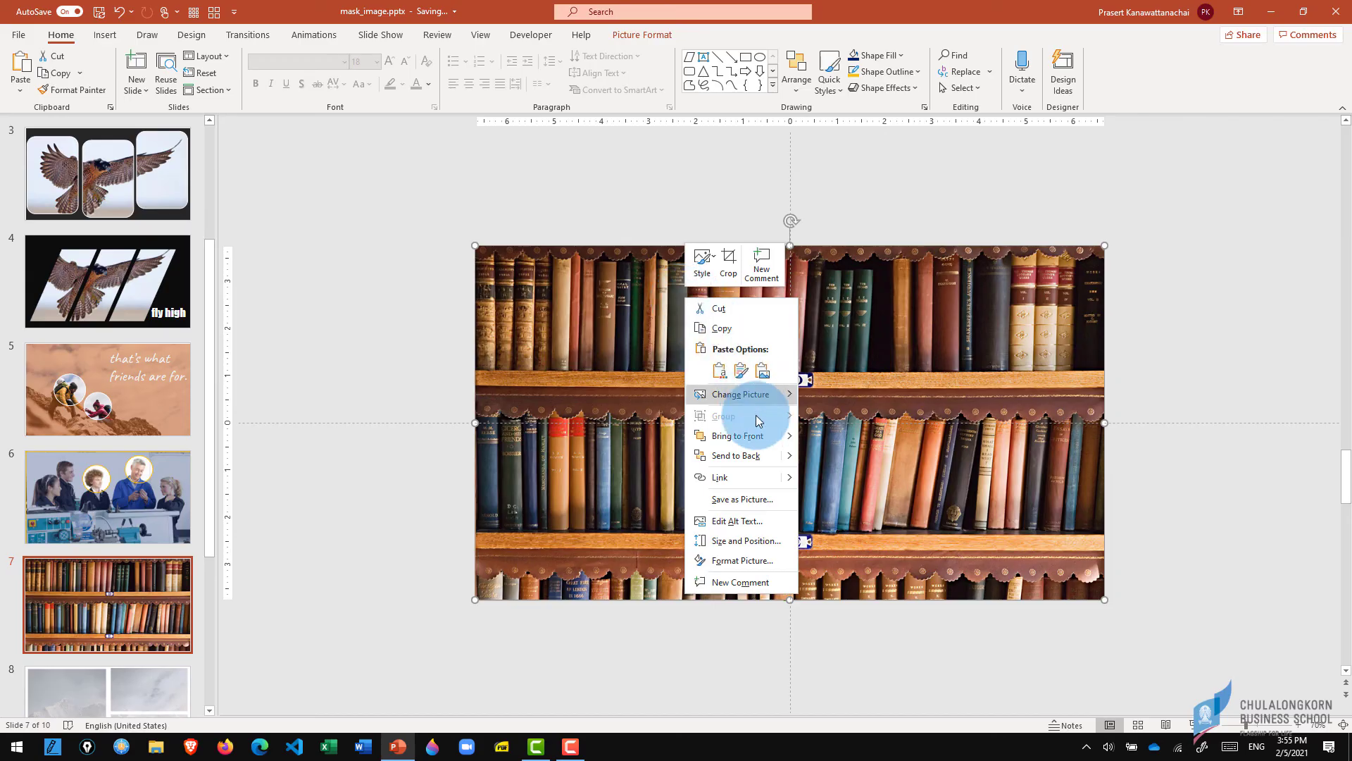
click(733, 458)
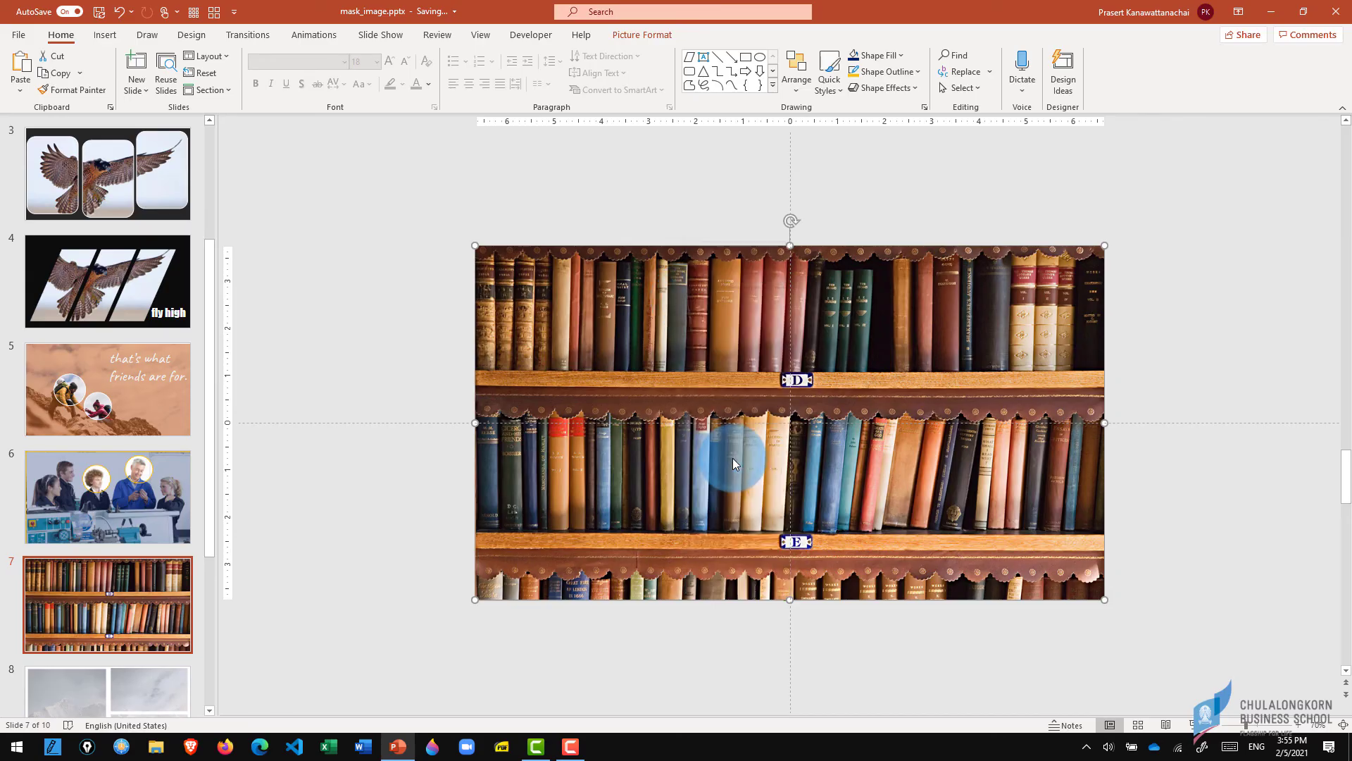
- Fill the frame white, then drag the bookshelf photo away and delete it
click(788, 426)
click(654, 40)
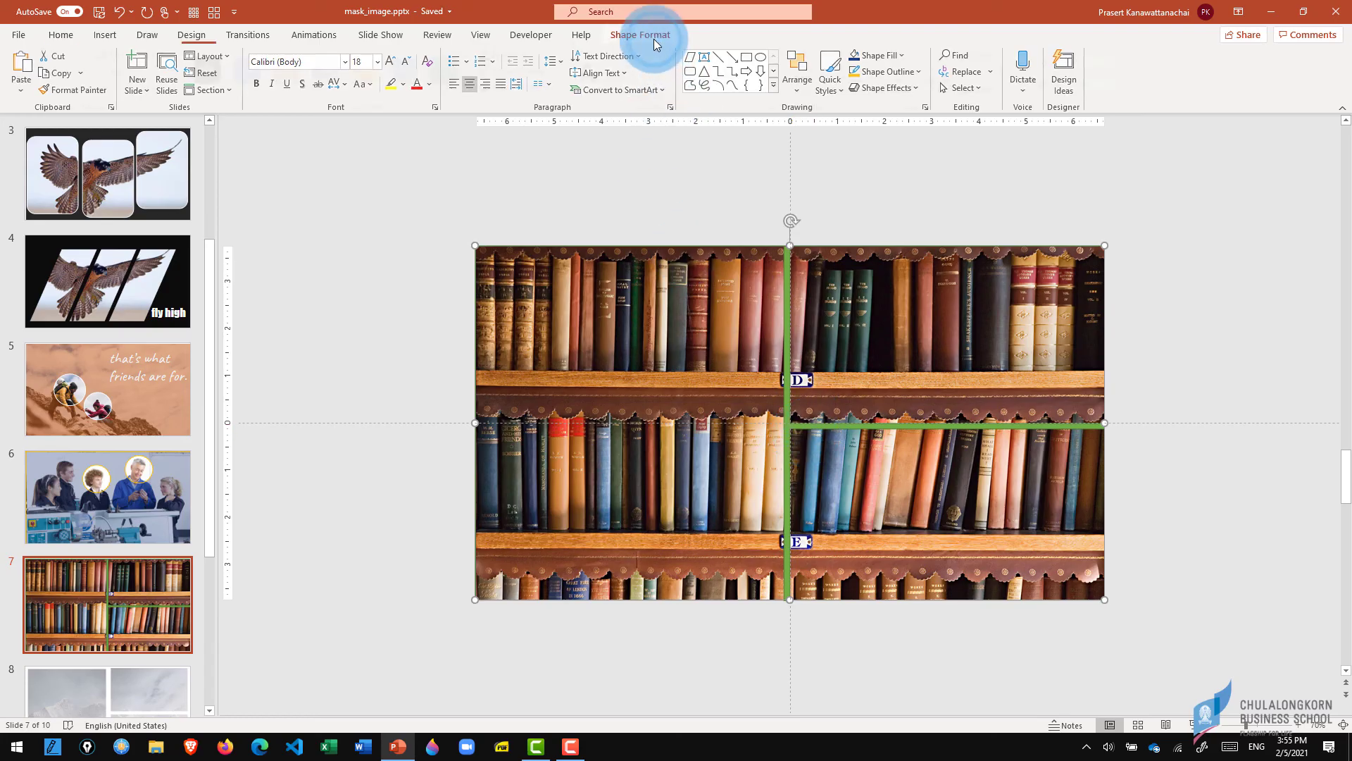
click(542, 56)
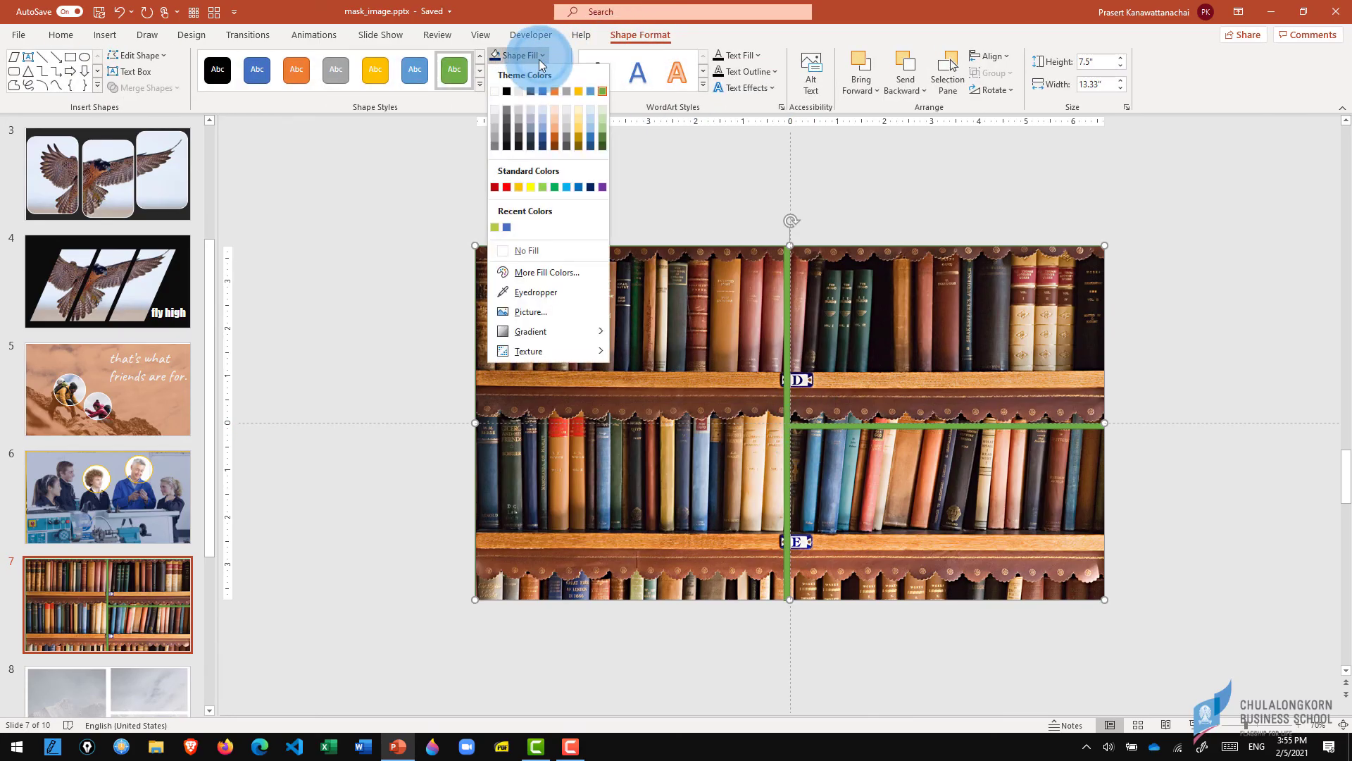
click(492, 91)
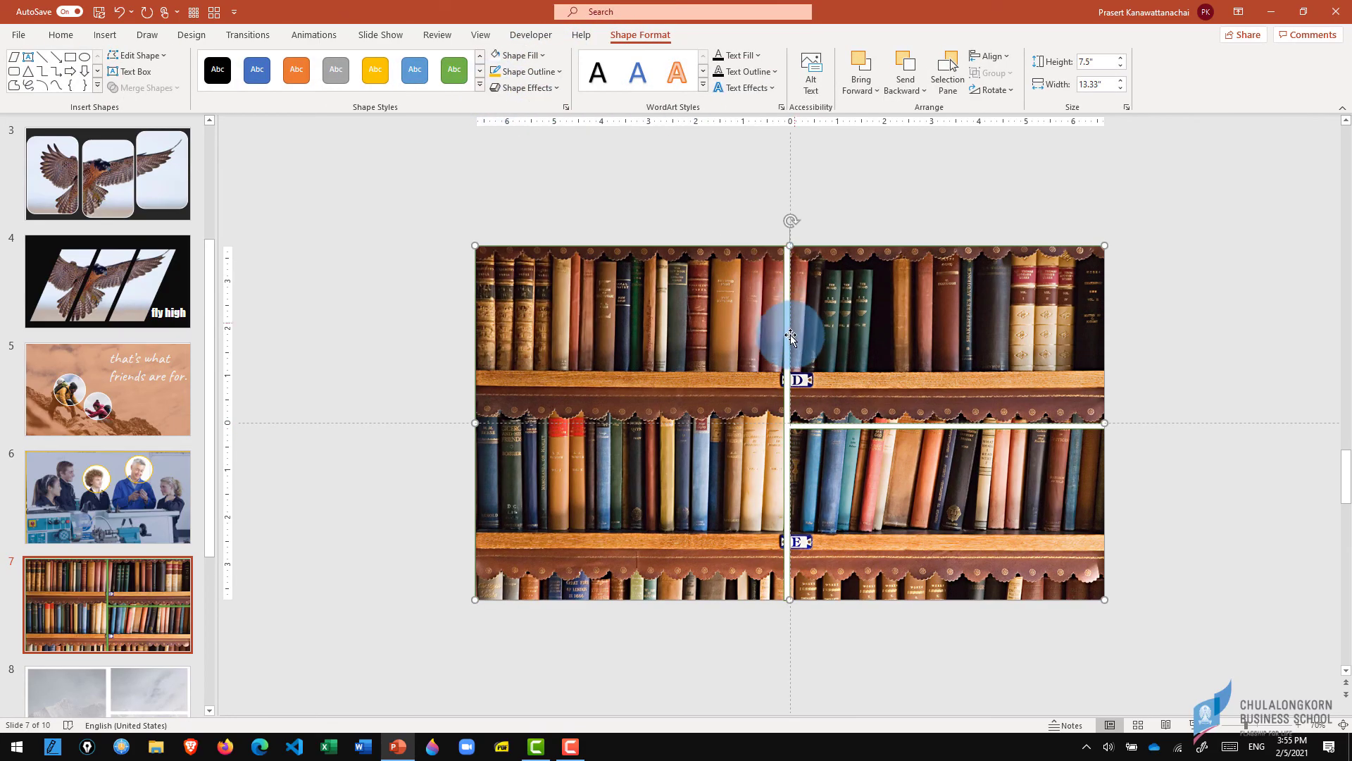
click(1225, 414)
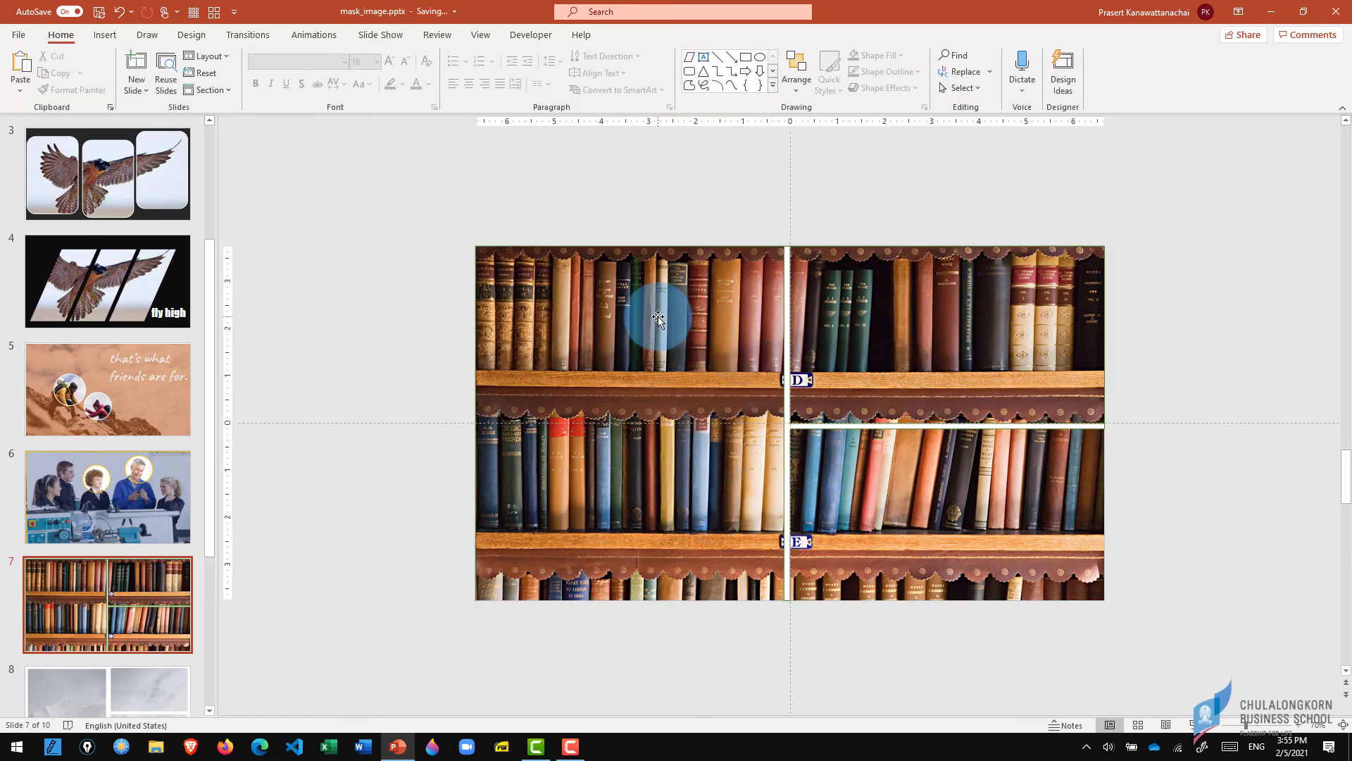
mouse_move(658, 318)
mouse_down()
mouse_move(689, 377)
mouse_move(725, 196)
mouse_up()
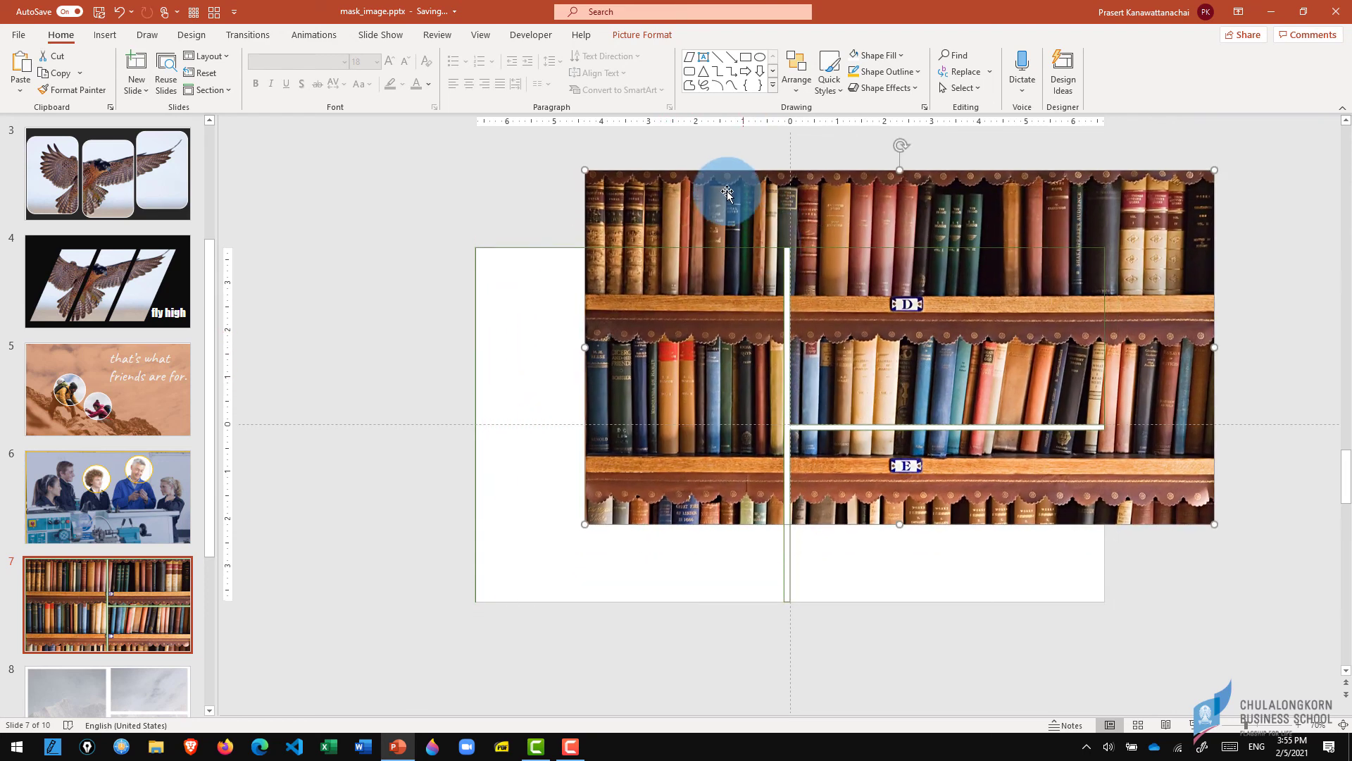
key(Delete)
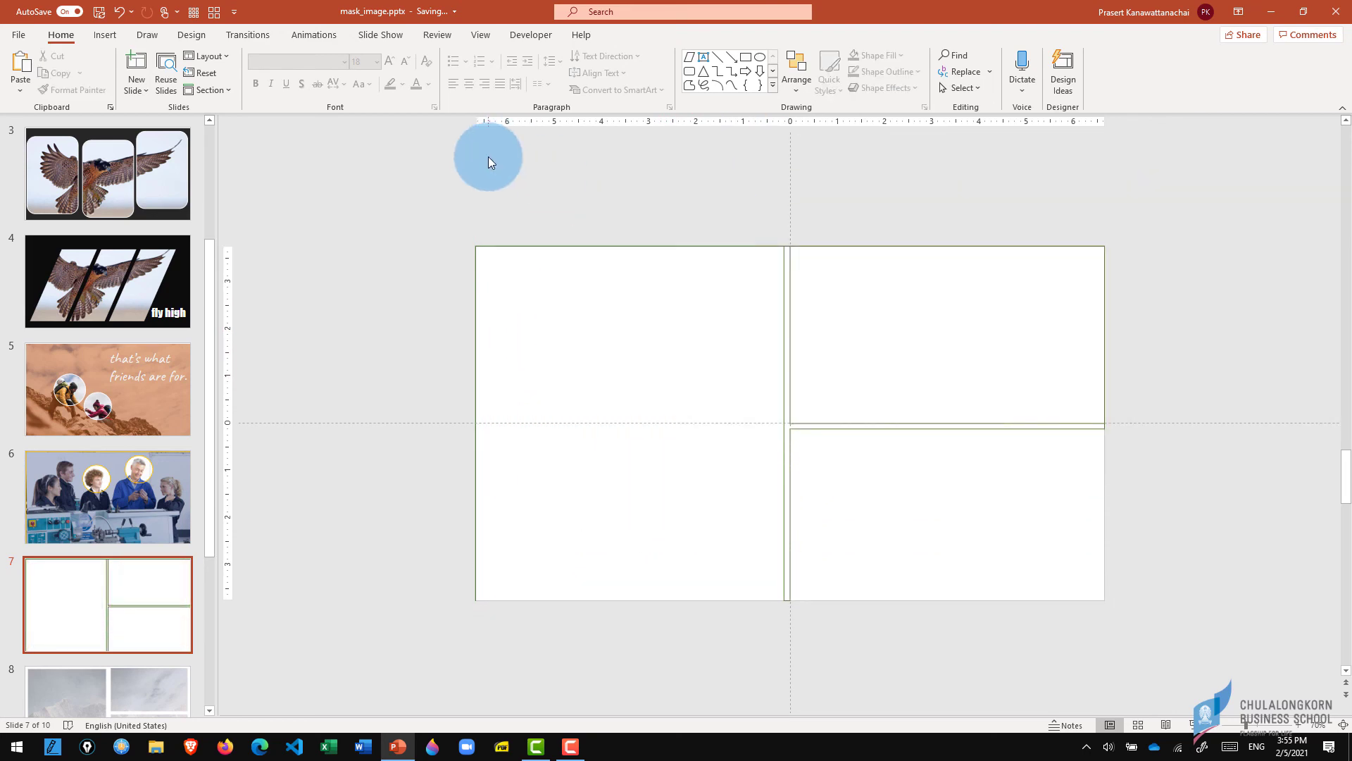
- Insert the overhead office meeting-table stock photo and send it to back behind the white frame
click(105, 35)
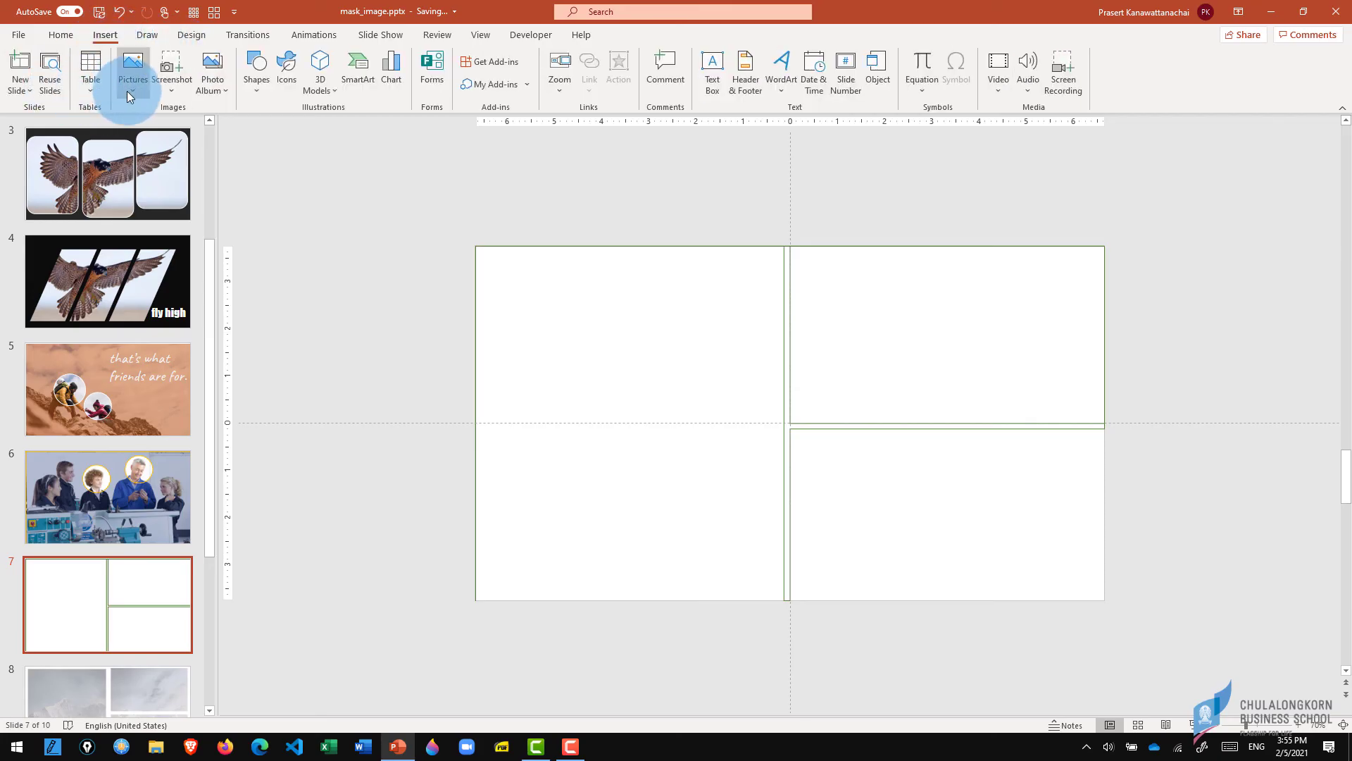
click(126, 91)
click(149, 146)
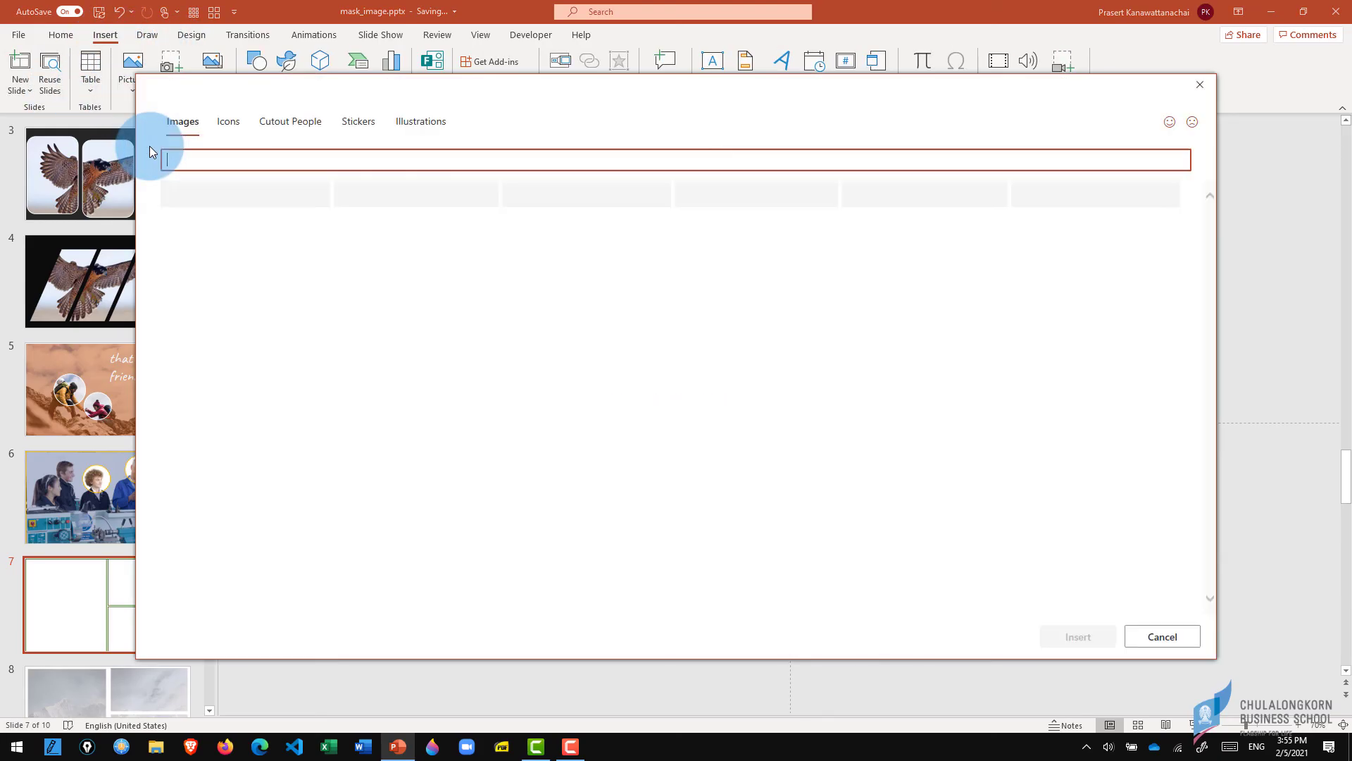
scroll(644, 373, down, 3)
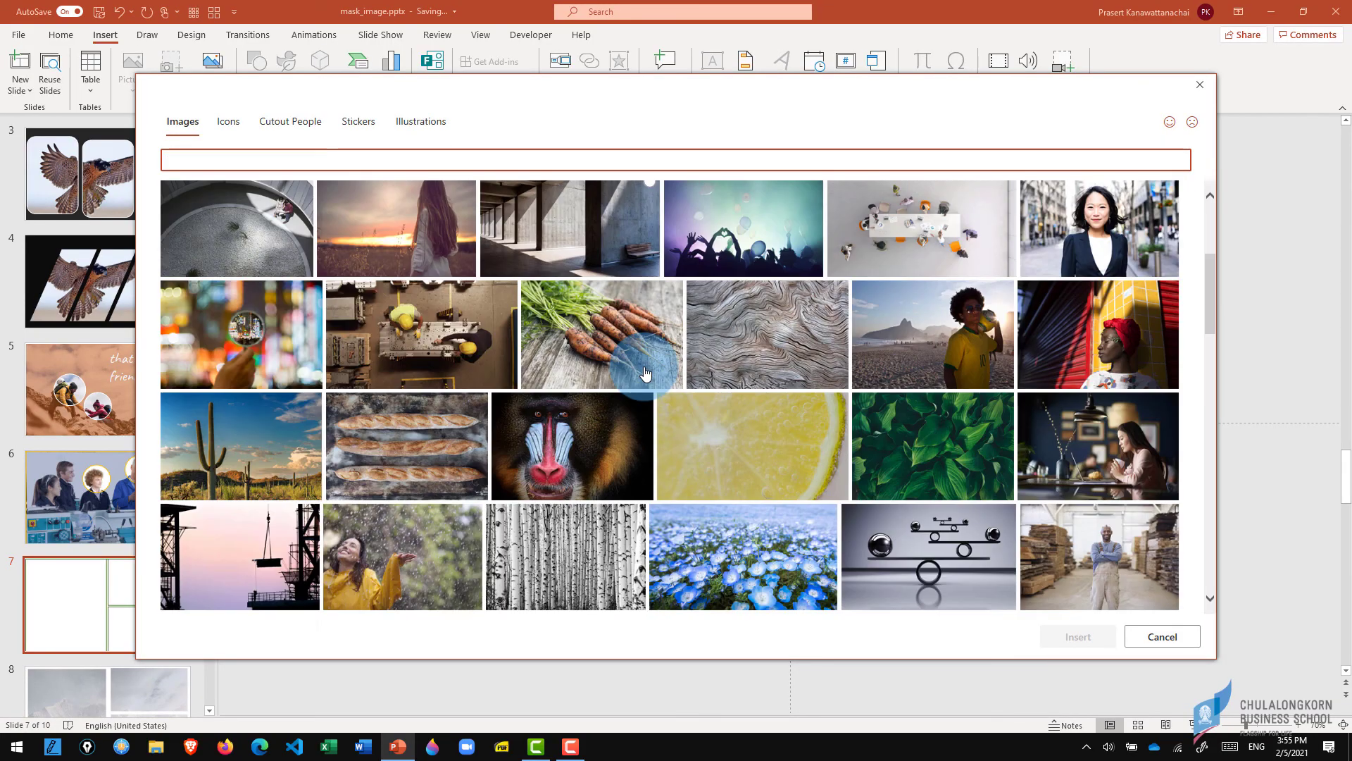
click(906, 239)
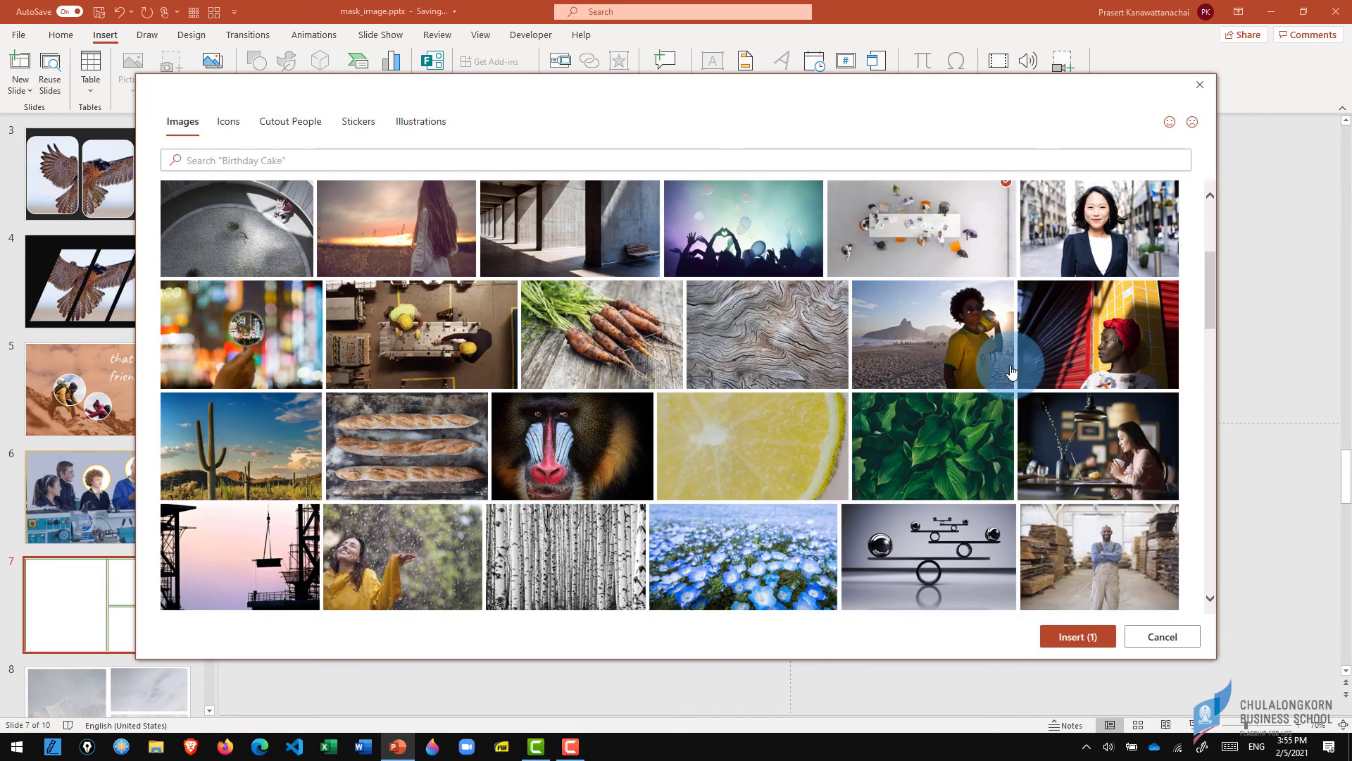
click(1076, 635)
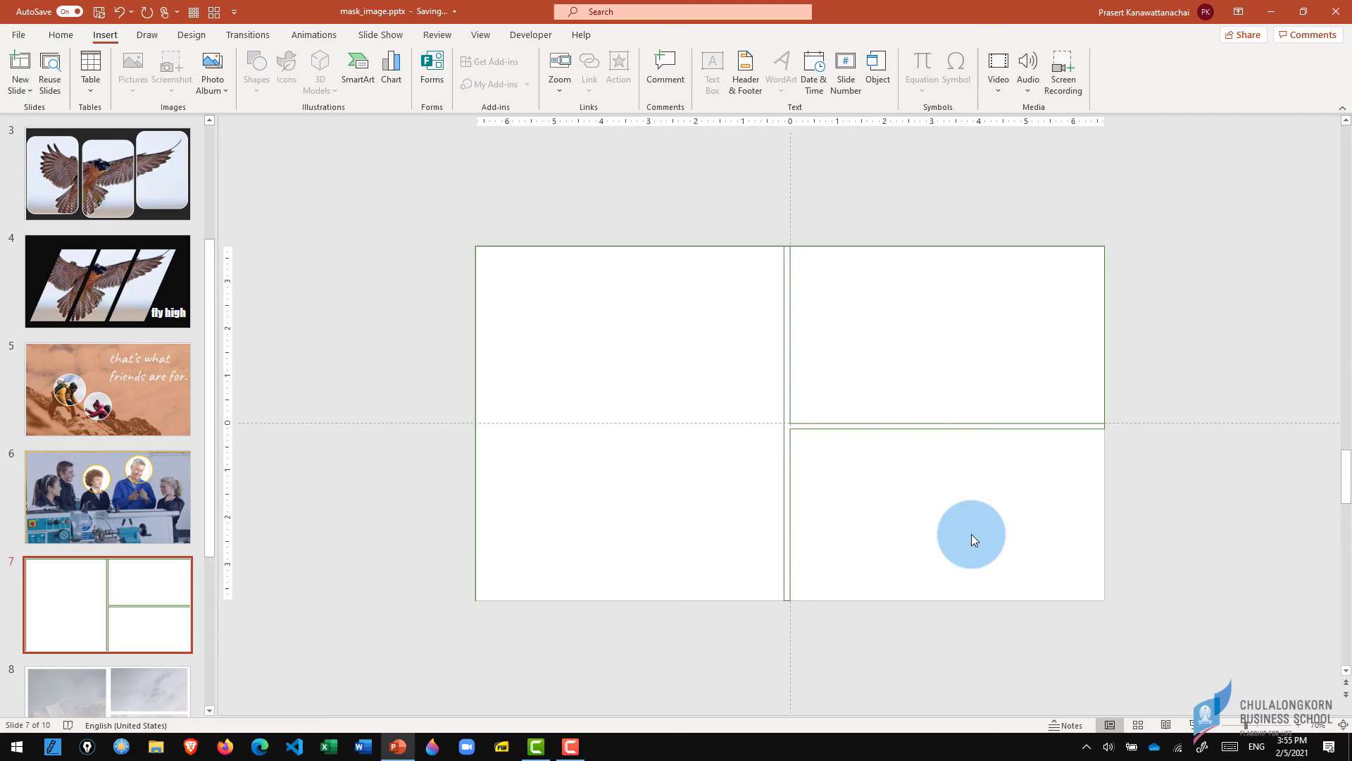
right_click(712, 353)
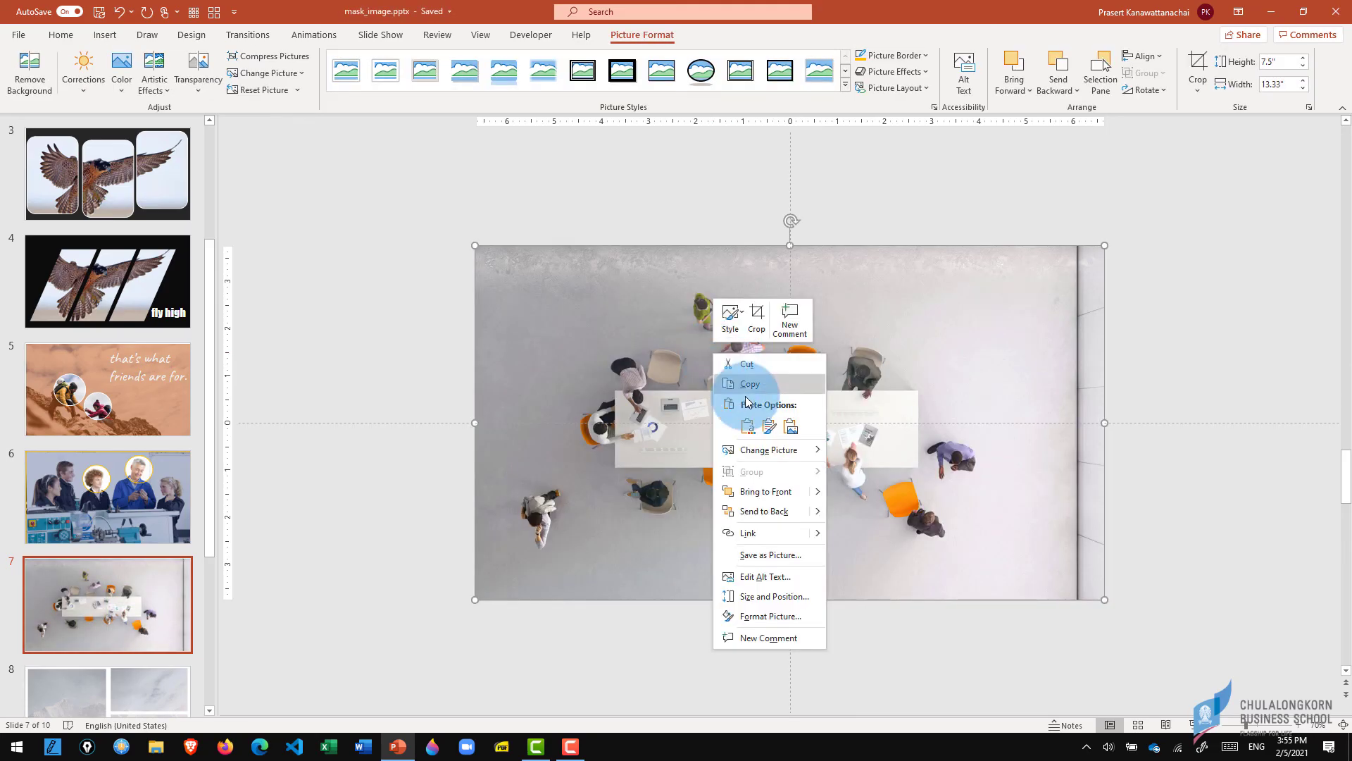
click(760, 510)
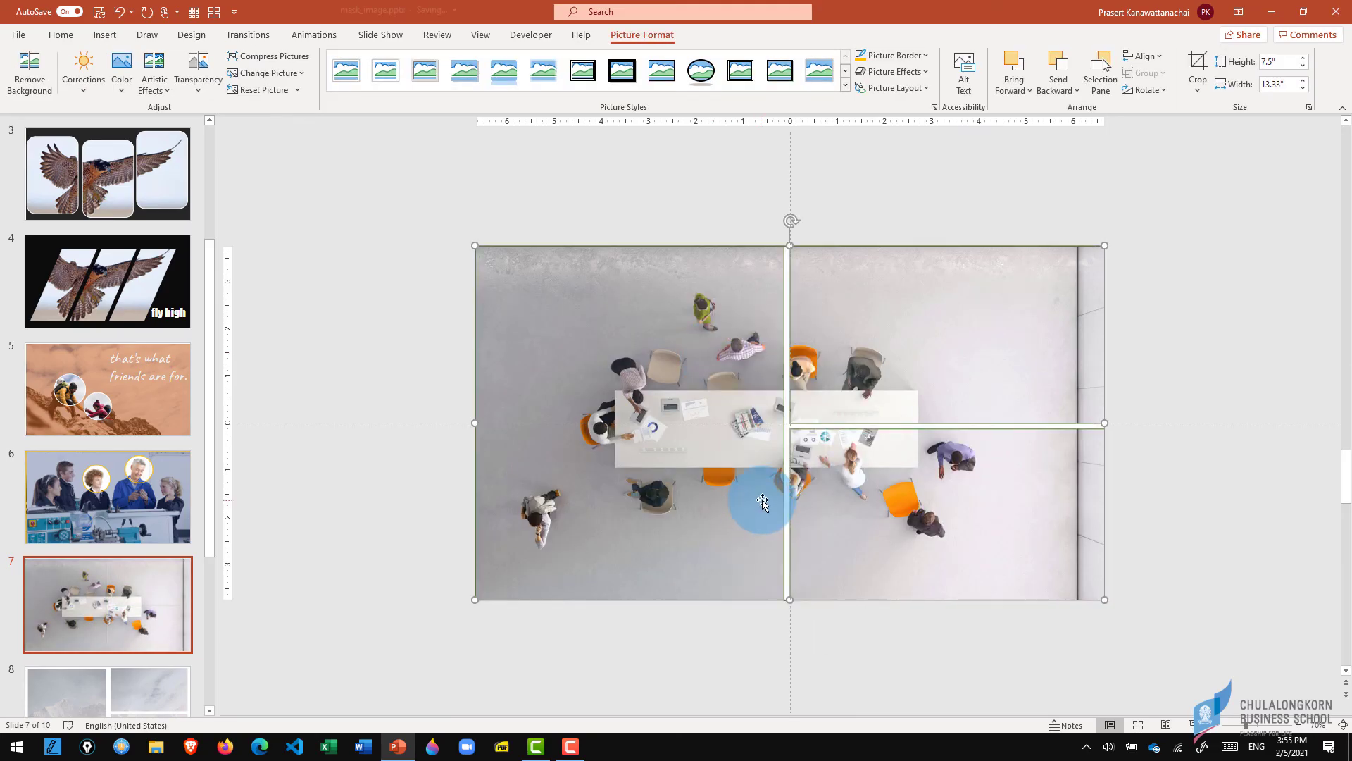
- Set the three-panel frame's shape outline to white
click(1134, 336)
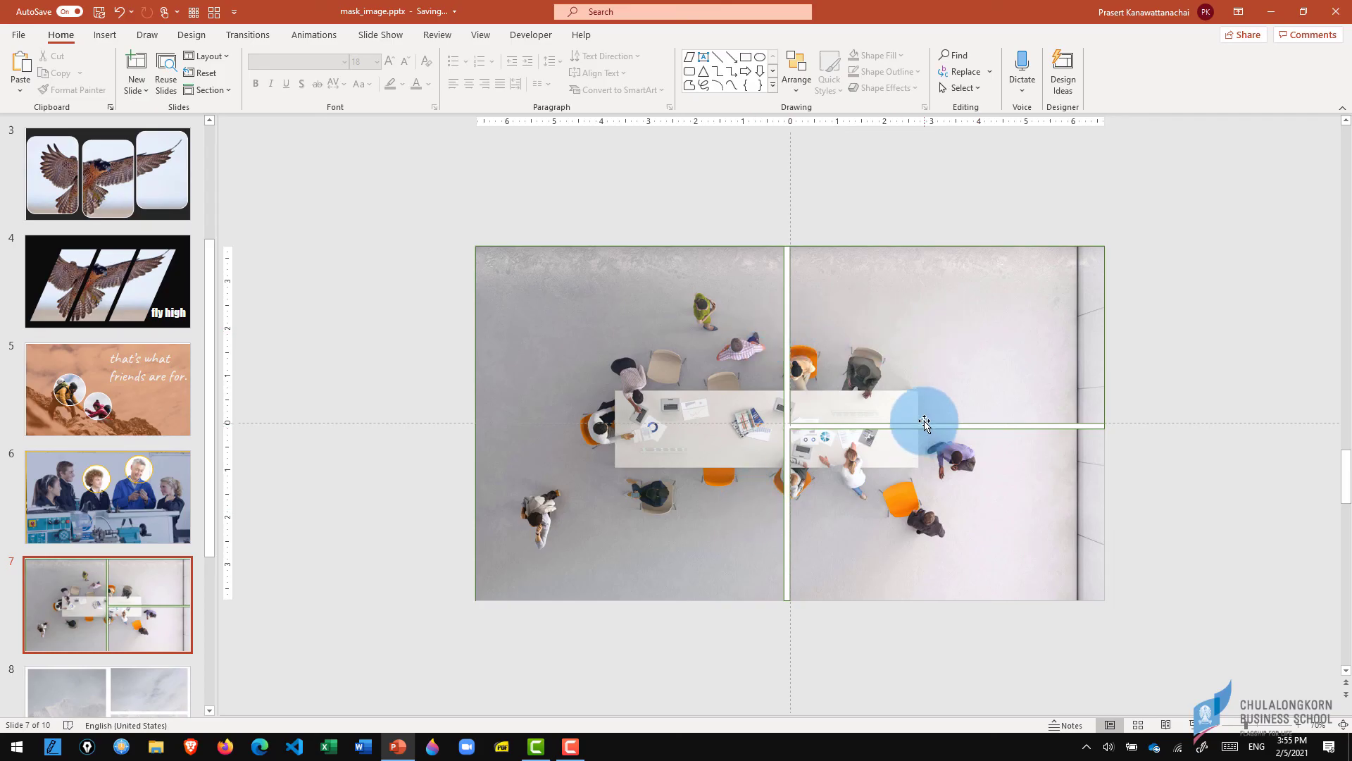
drag(616, 320, 750, 304)
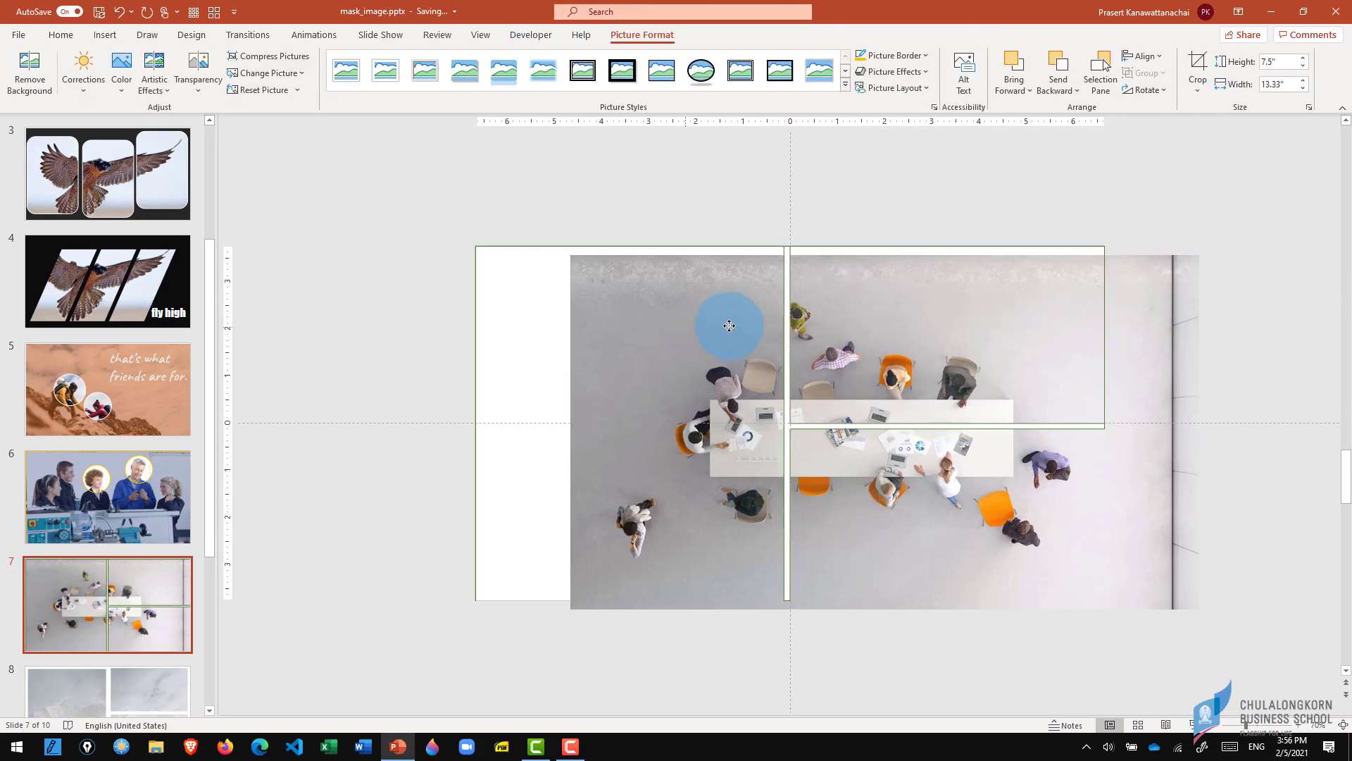
click(539, 317)
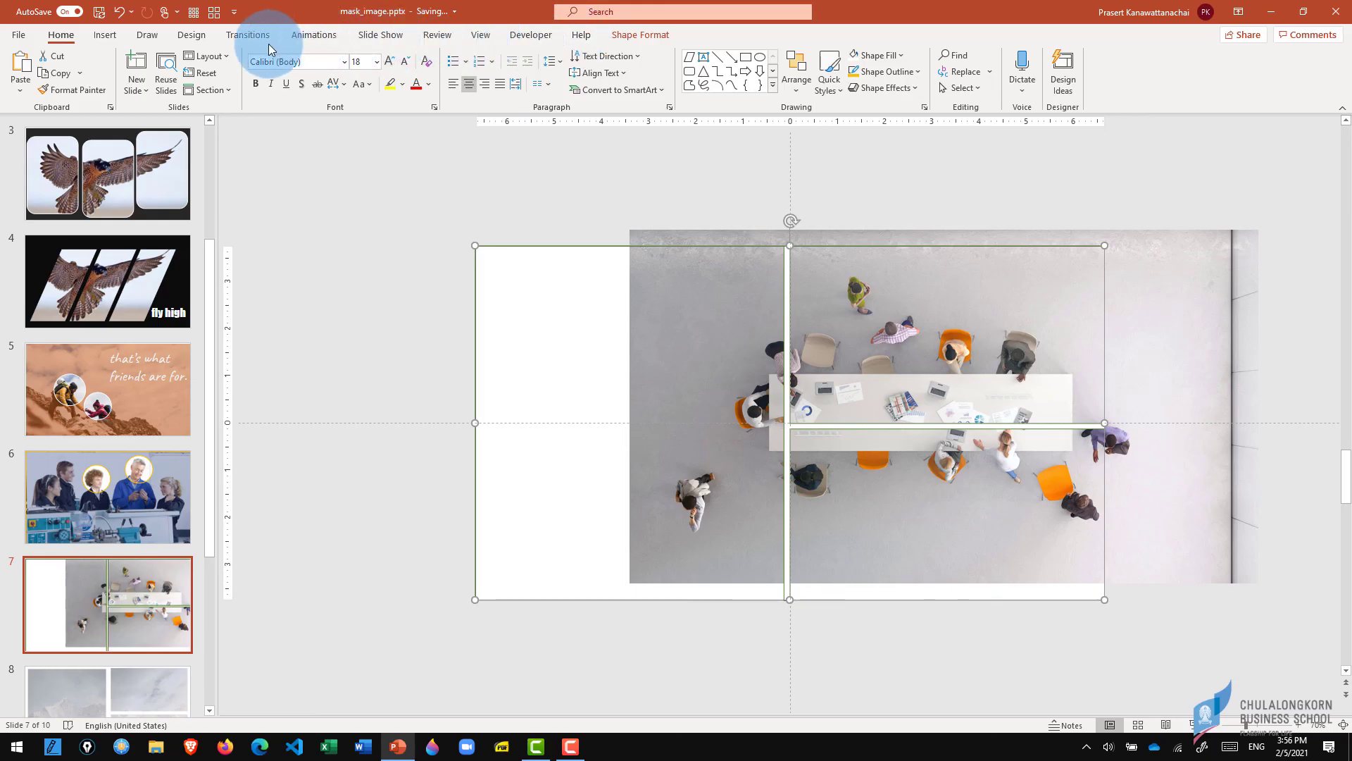
click(633, 36)
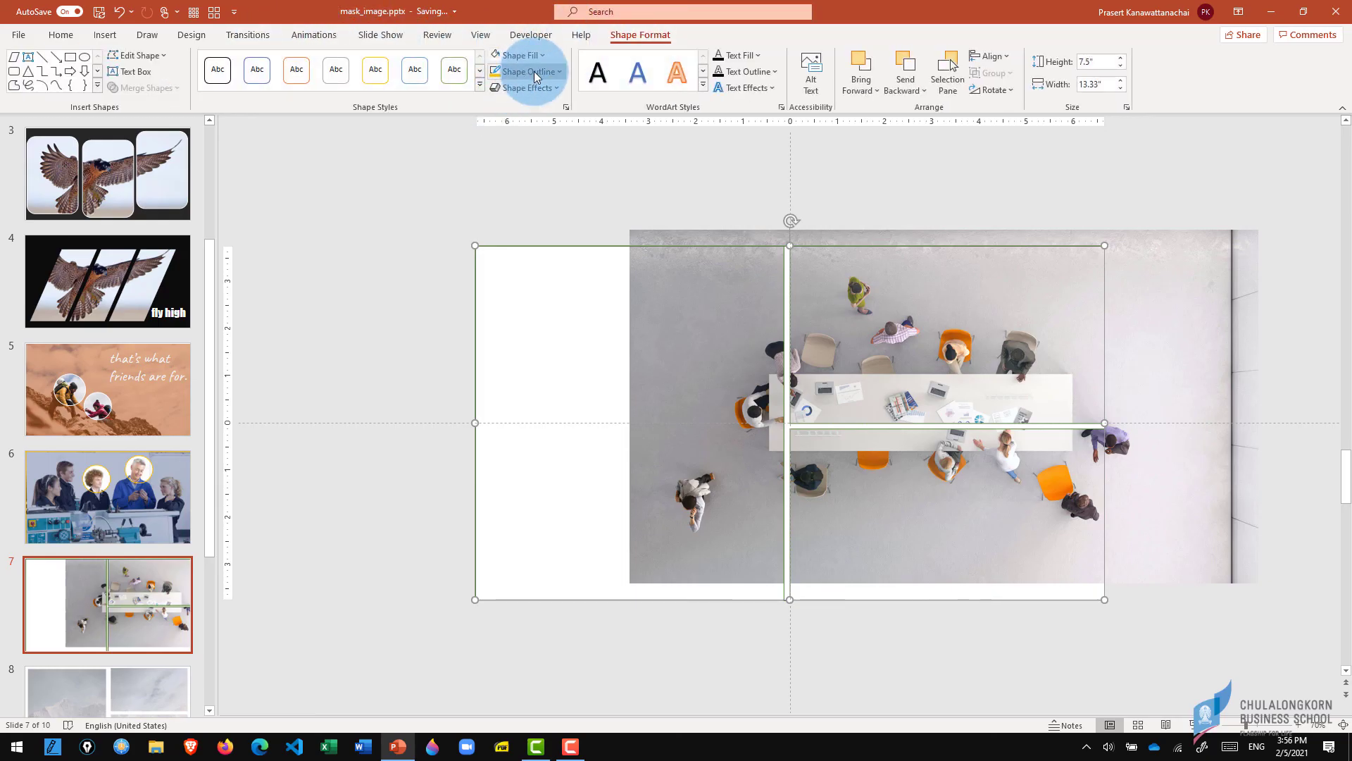
click(535, 73)
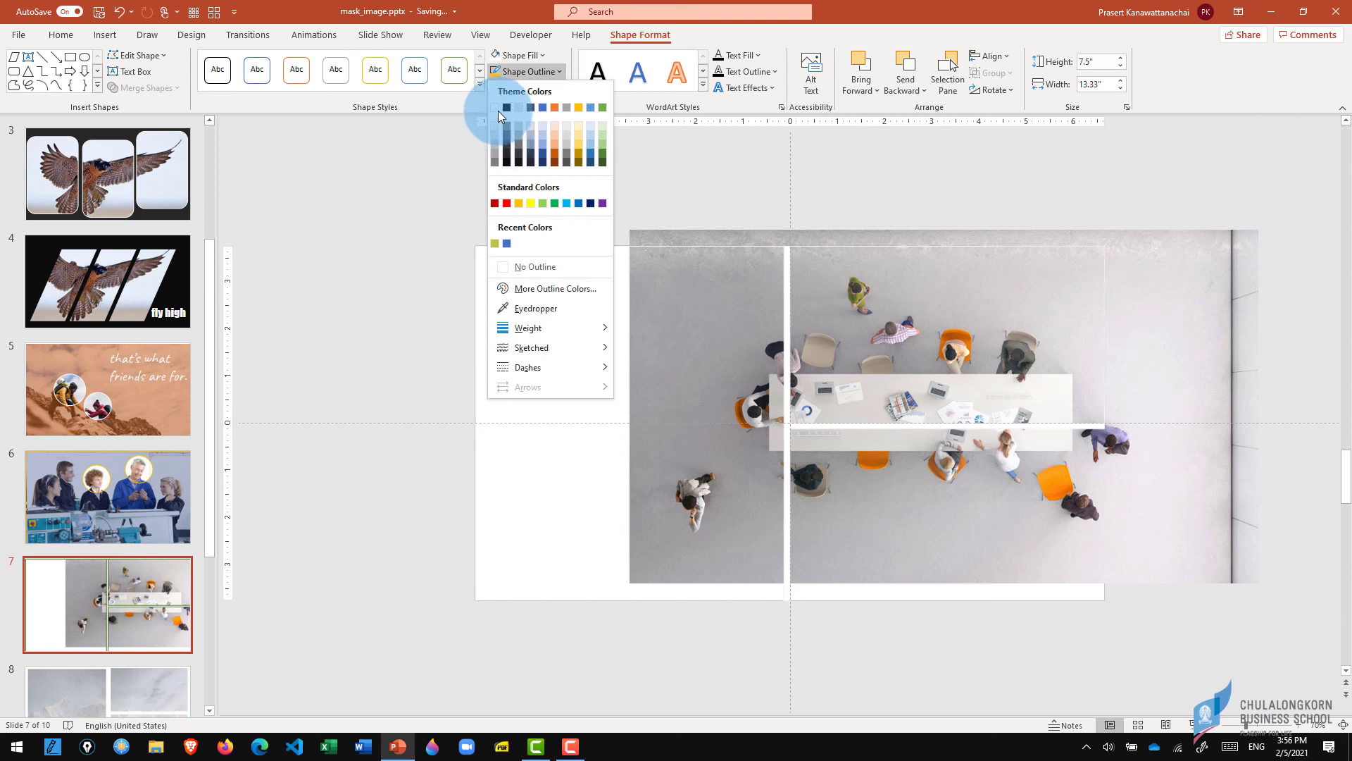
click(497, 108)
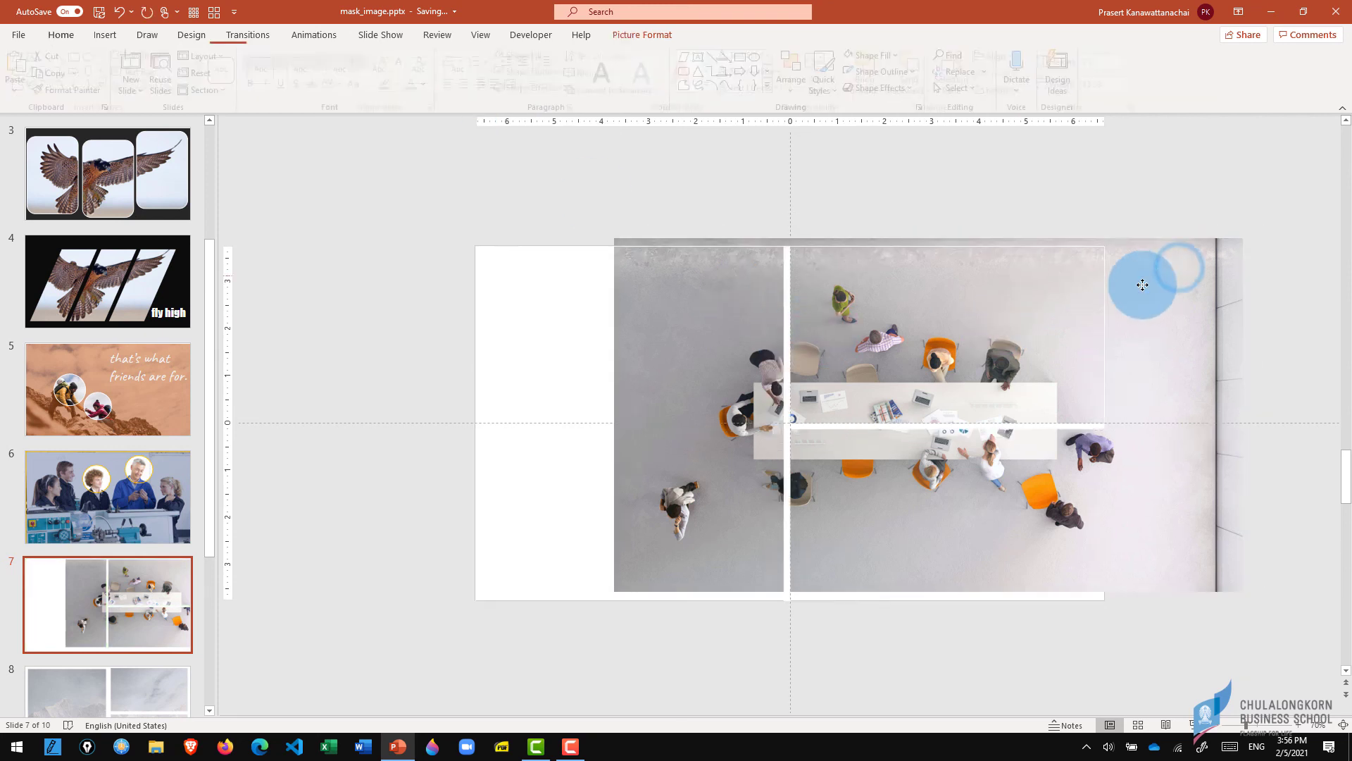
- Move the office photo back into place and enlarge it past the bottom-right corner
drag(1178, 264, 1026, 281)
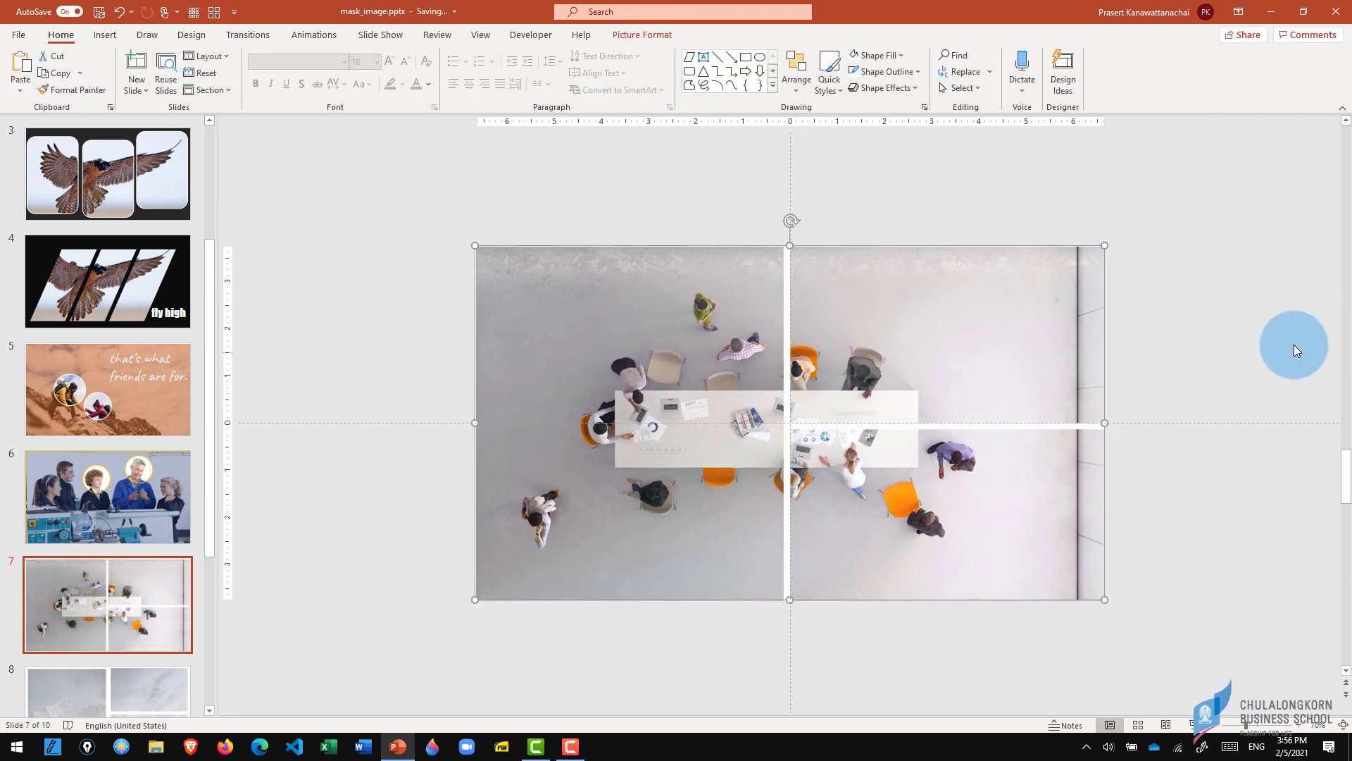
click(1207, 347)
click(1000, 461)
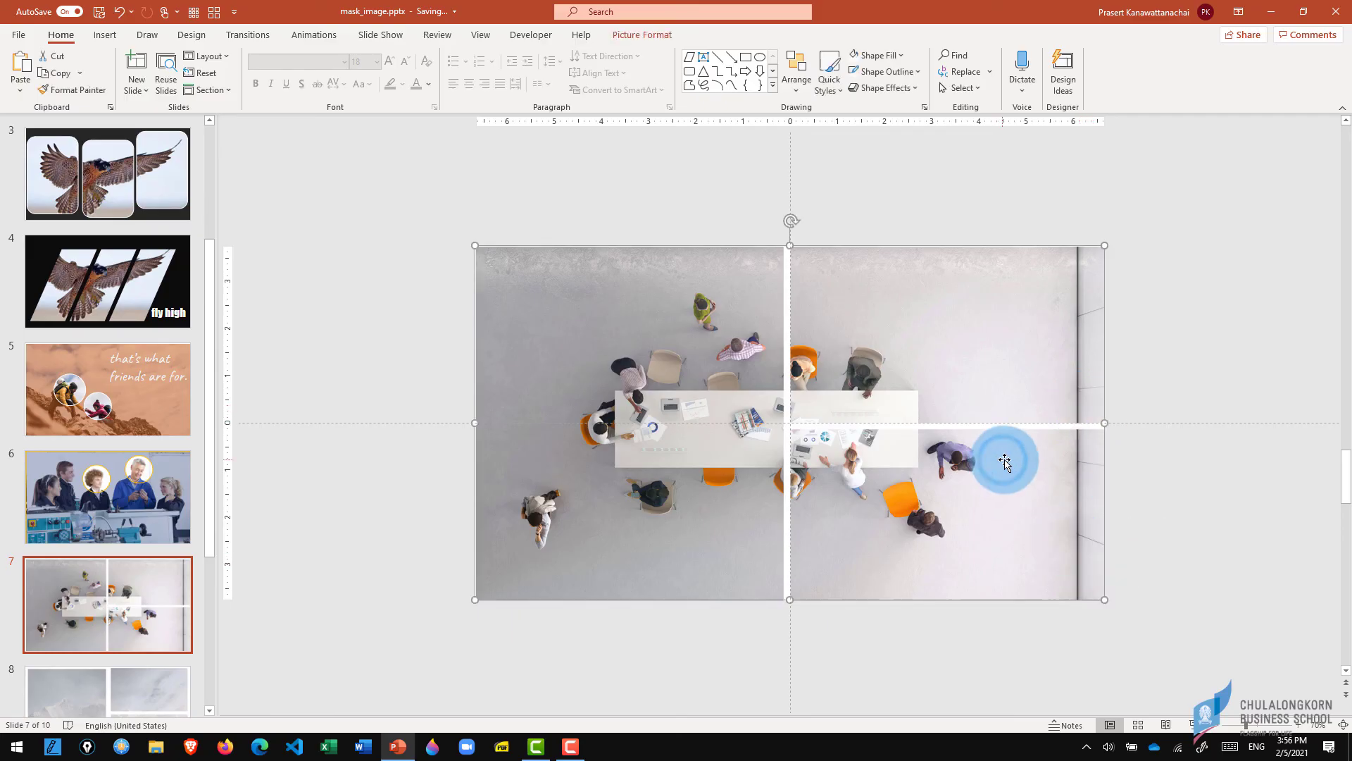
drag(1104, 599, 1148, 624)
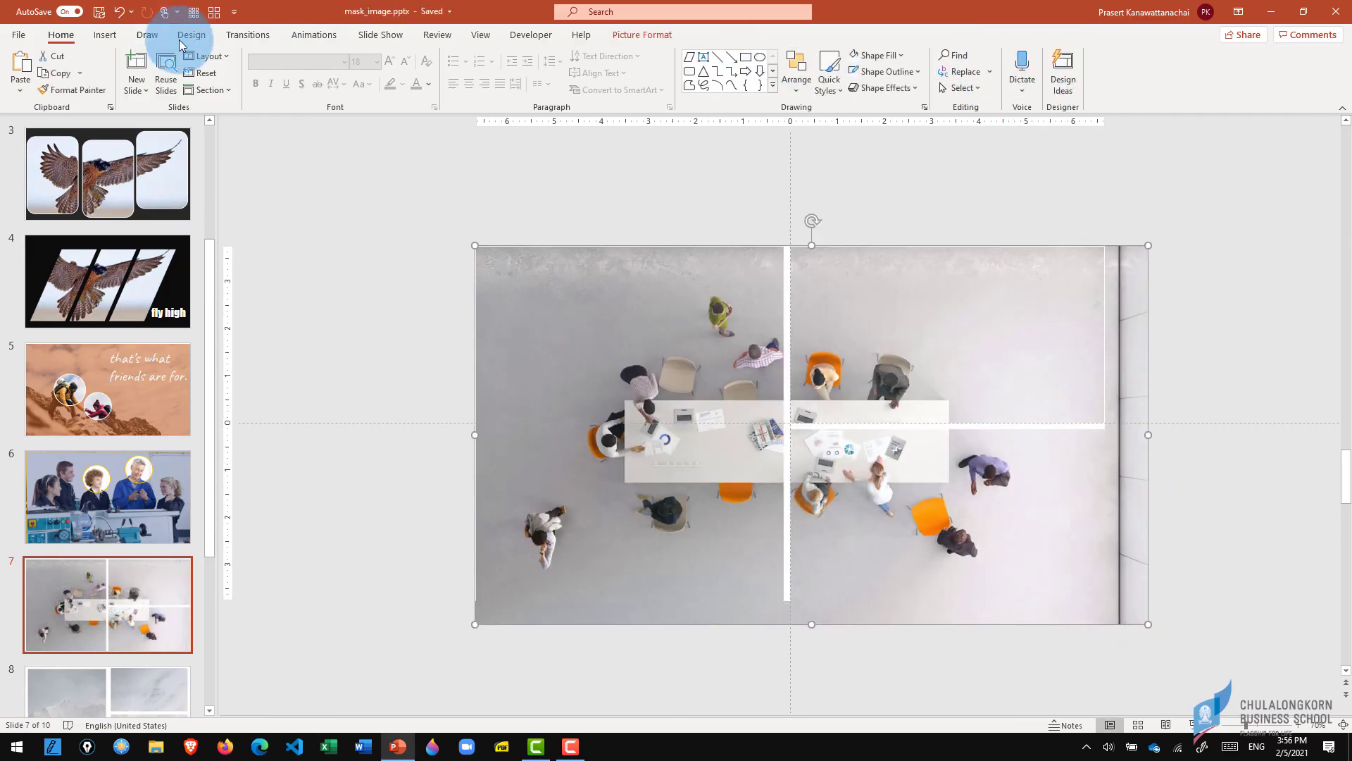
- Crop the office photo's right and bottom edges to the slide boundary, making it 13.33" wide
click(634, 36)
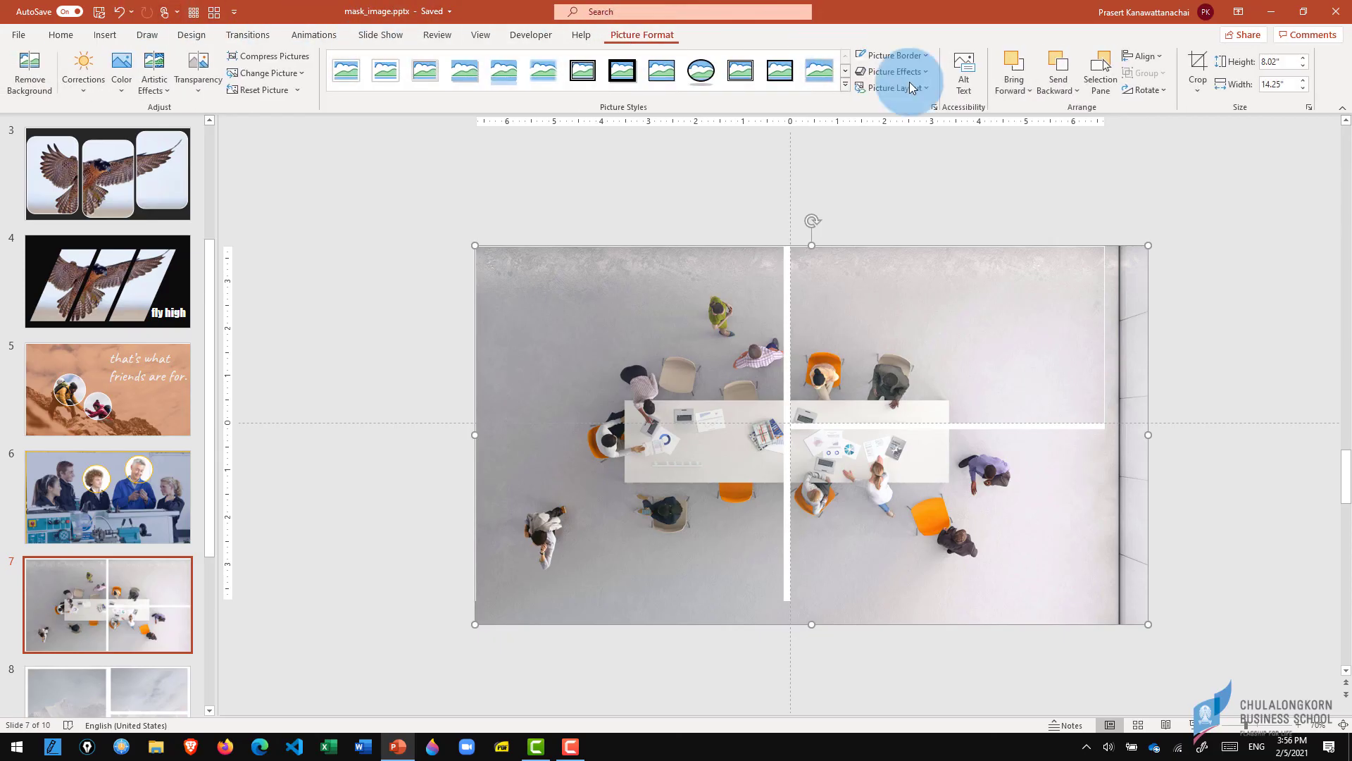
click(1188, 67)
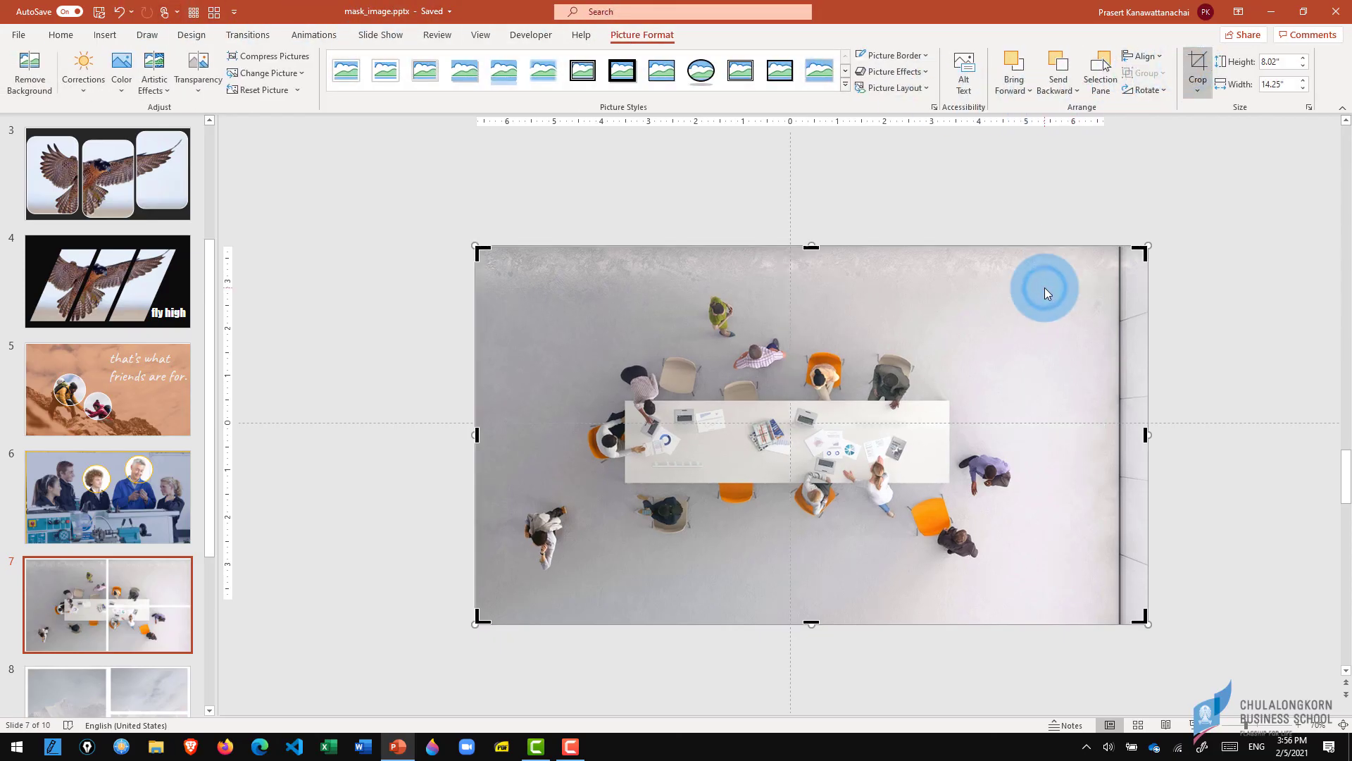
drag(1148, 437, 1101, 441)
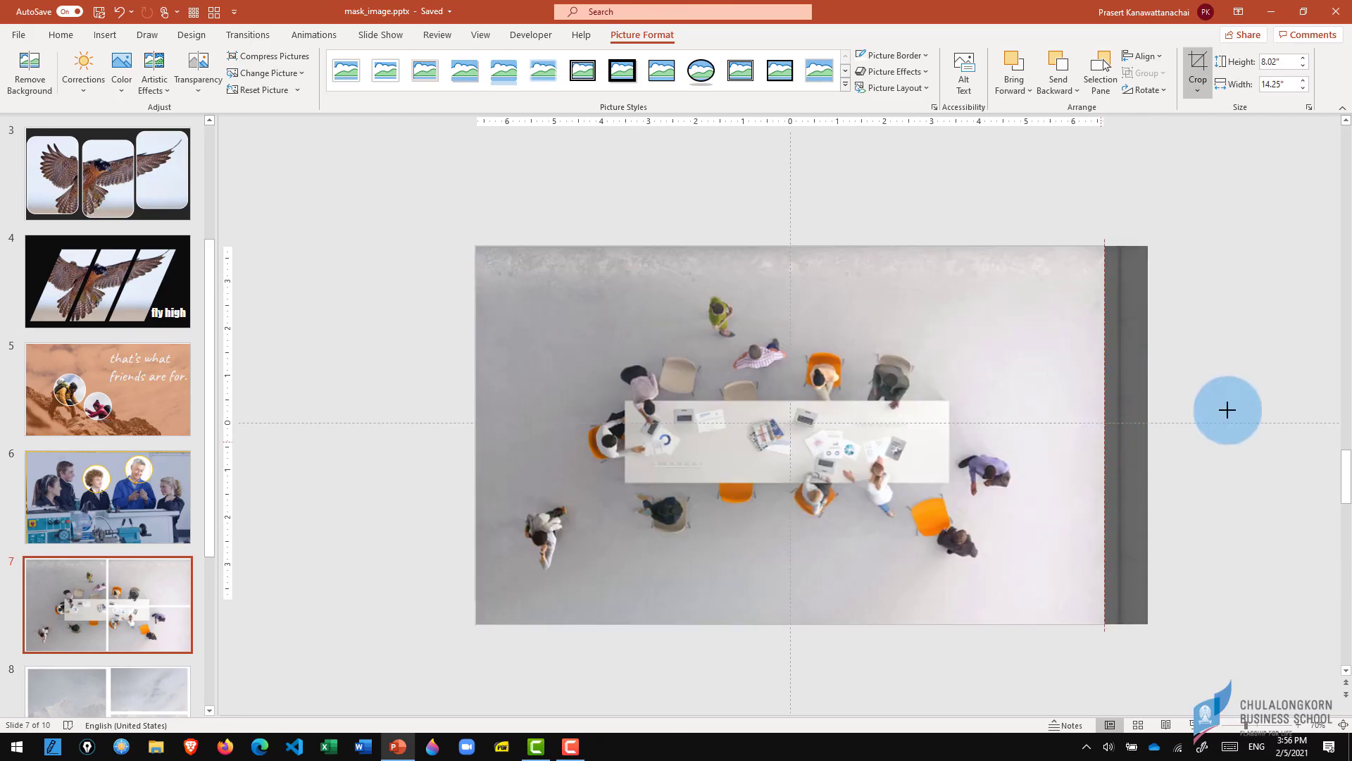
drag(794, 622, 791, 600)
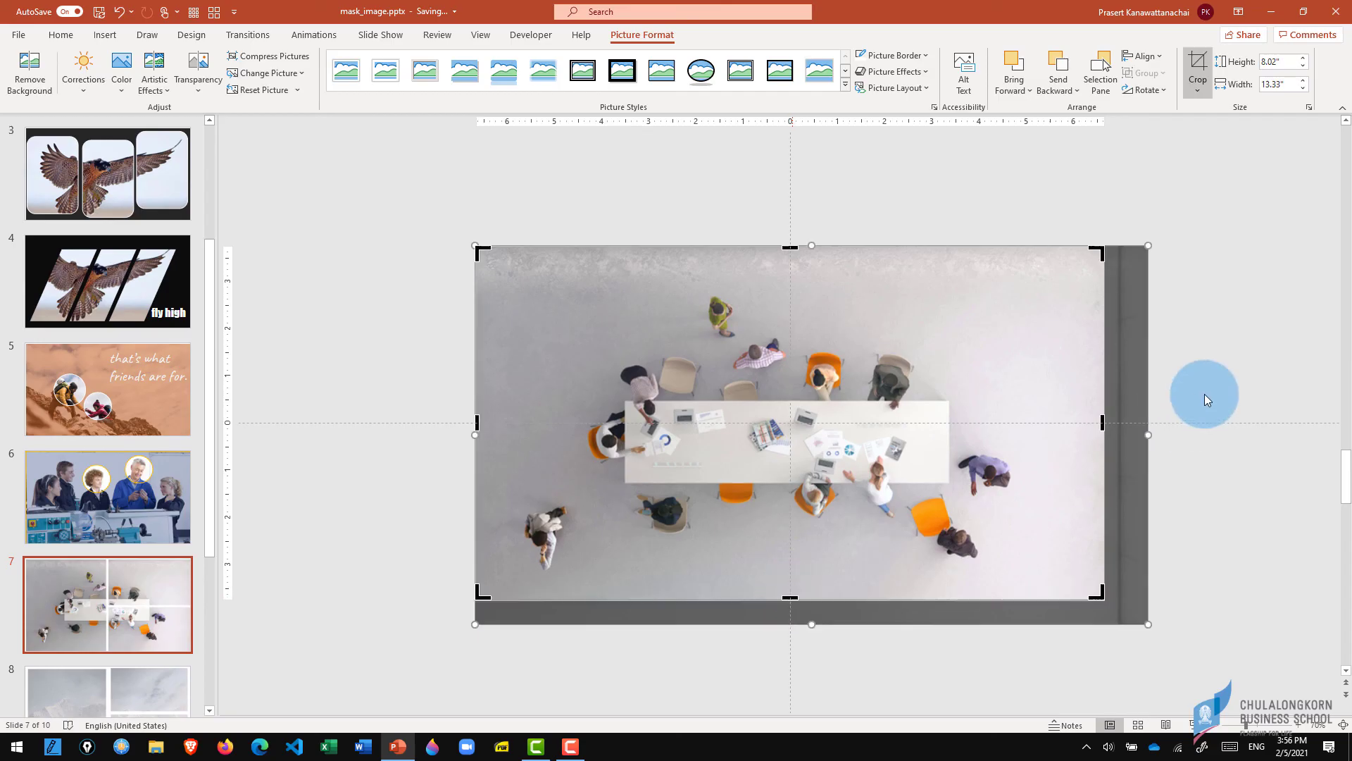
click(1190, 359)
- Start the slideshow from slide 7 to view the photo through the three white-framed panels
click(1196, 725)
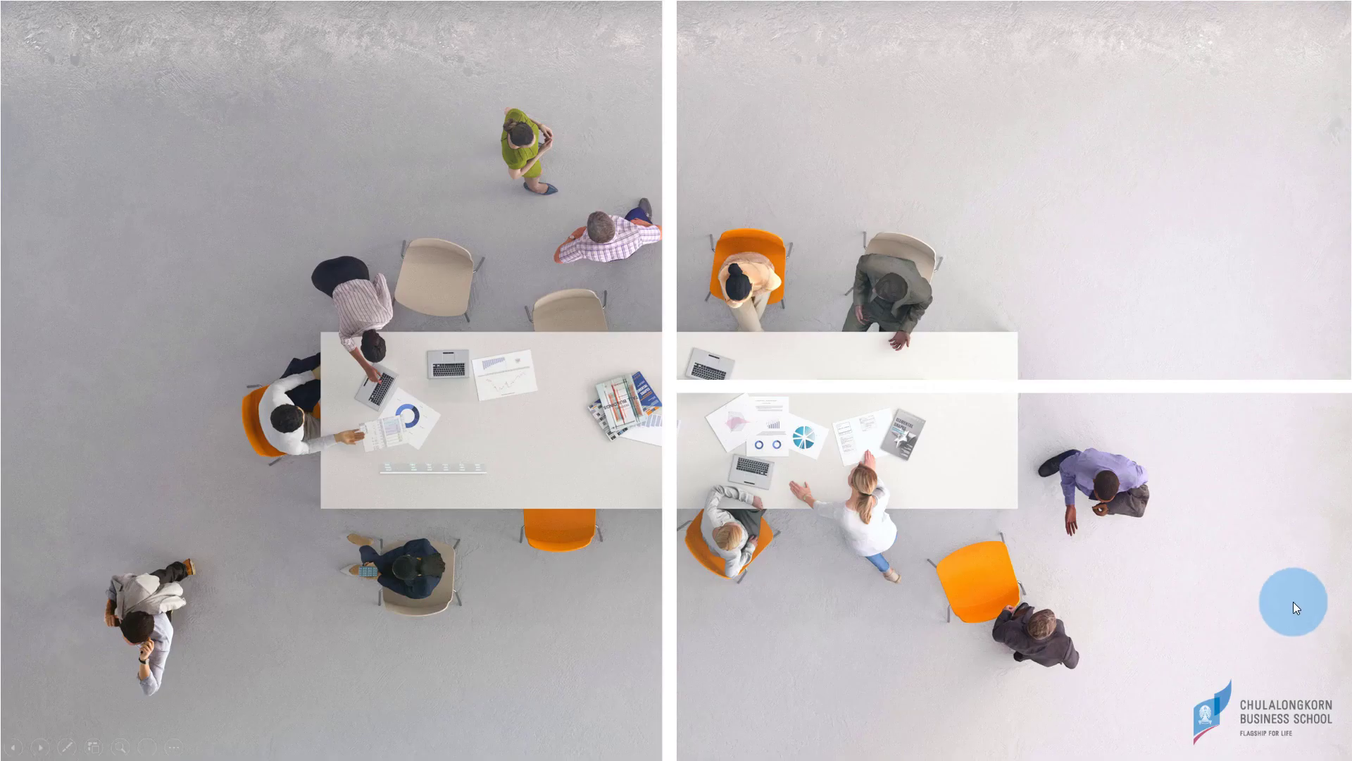